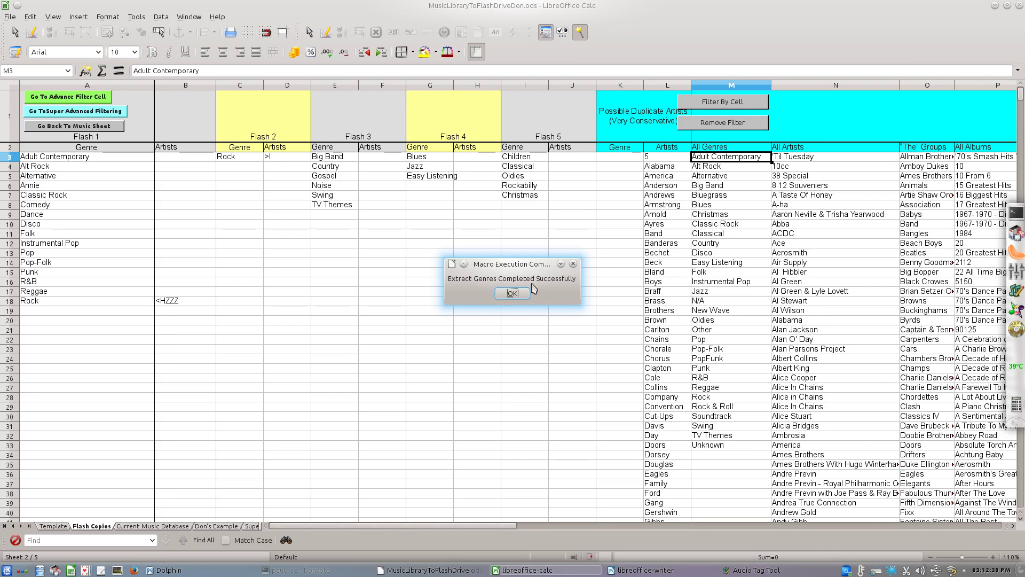
# Dismiss the completion message and review the extracted All Genres list from Adult Contemporary down to Unknown
pyautogui.click(513, 293)
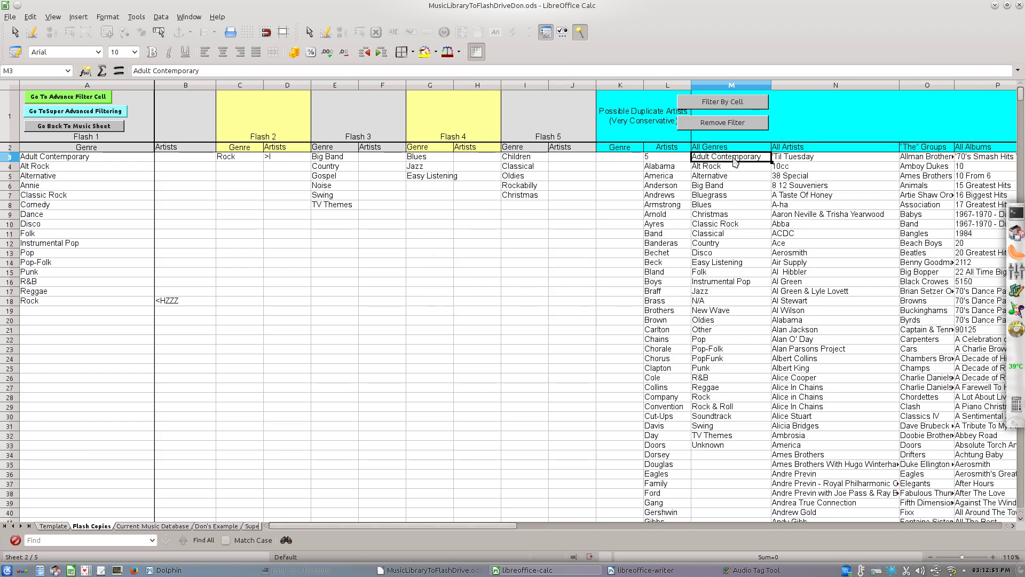
pyautogui.press('Down')
pyautogui.press('Down')
pyautogui.press('Down')
pyautogui.press('Down')
pyautogui.press('Down')
pyautogui.press('Down')
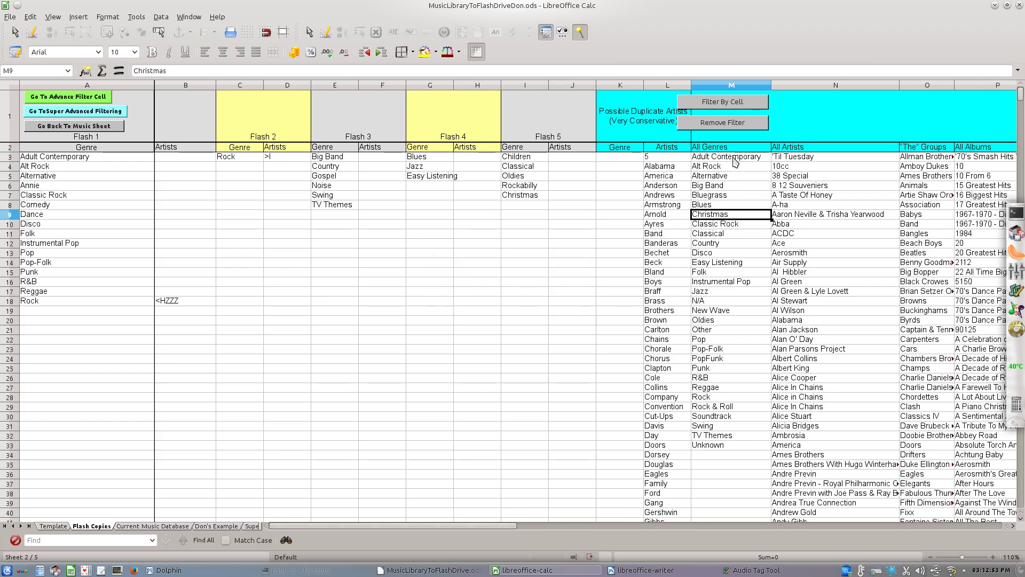
pyautogui.press('Down')
pyautogui.press('Down')
pyautogui.press('Down')
pyautogui.press('Down')
pyautogui.press('Down')
pyautogui.press('Down')
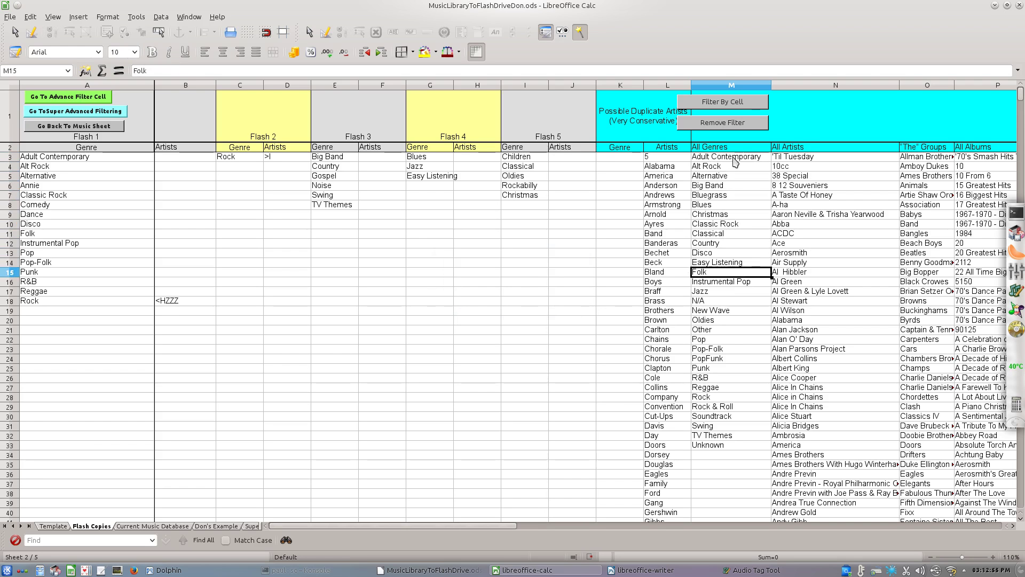
pyautogui.press('Down')
pyautogui.press('Down')
pyautogui.press('Down')
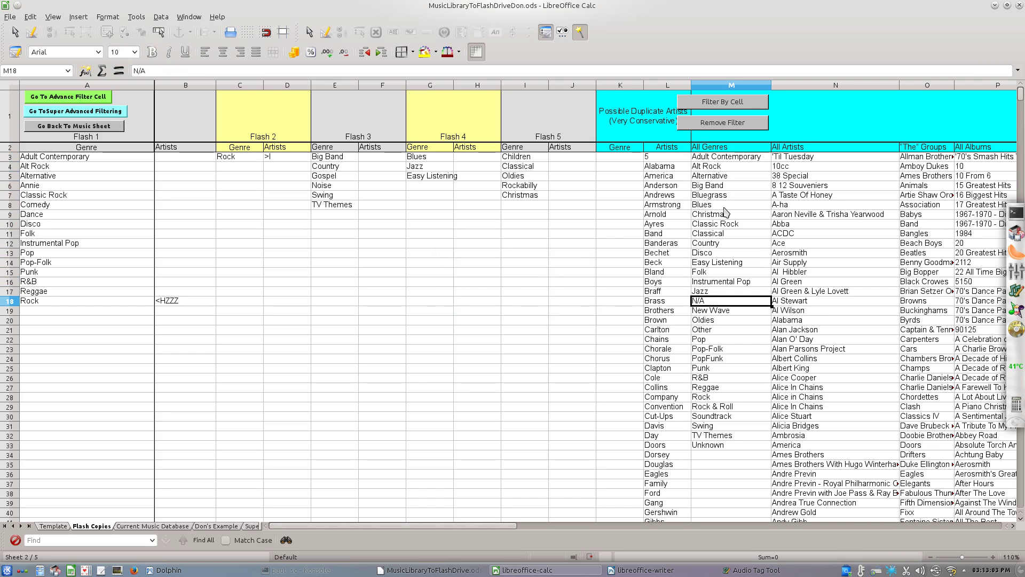
pyautogui.click(700, 448)
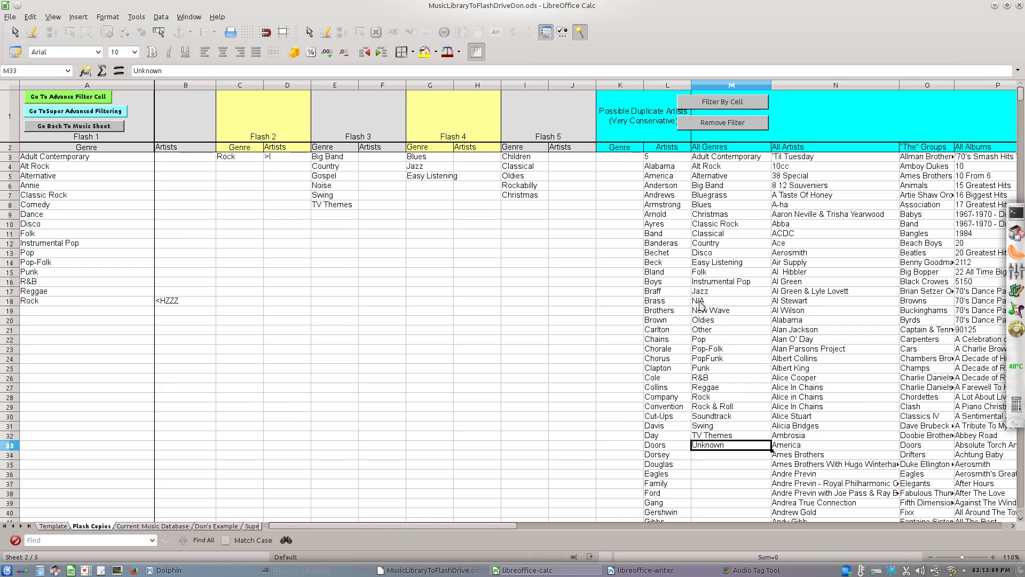
# Filter the music database by the N/A entry in the All Genres list and look over the filtered songs
pyautogui.click(702, 305)
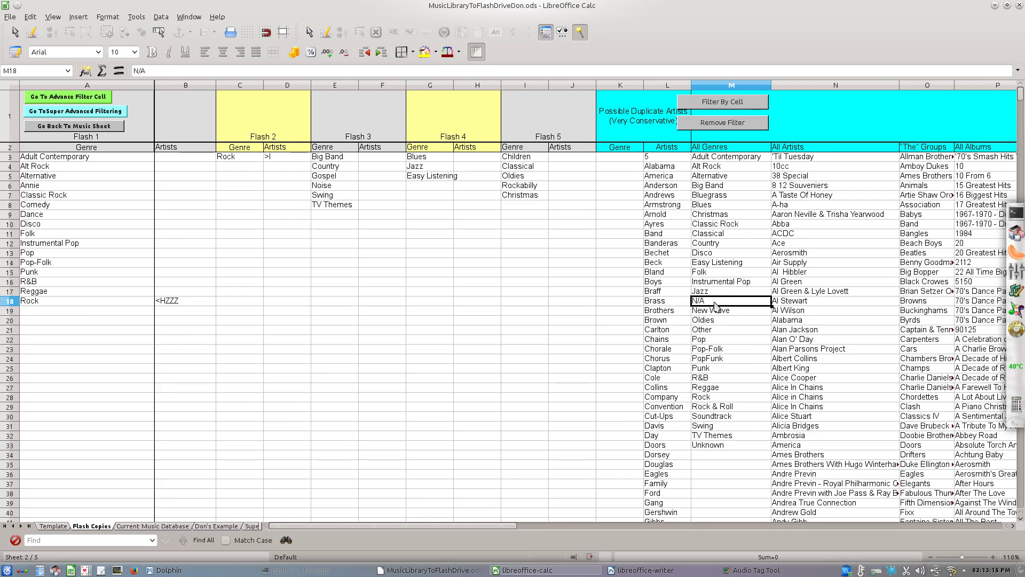
pyautogui.click(737, 106)
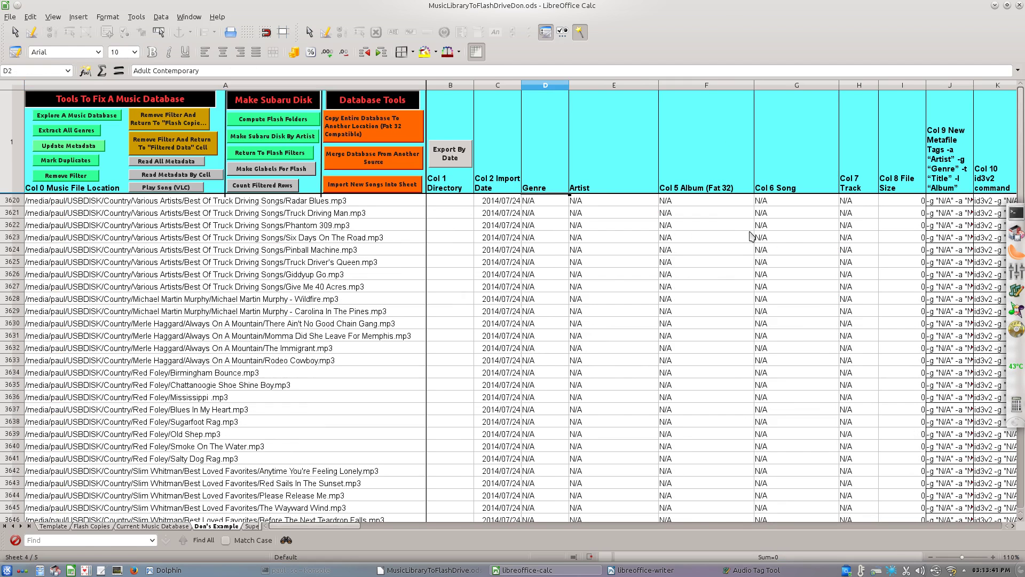
pyautogui.scroll(-6, 718, 255)
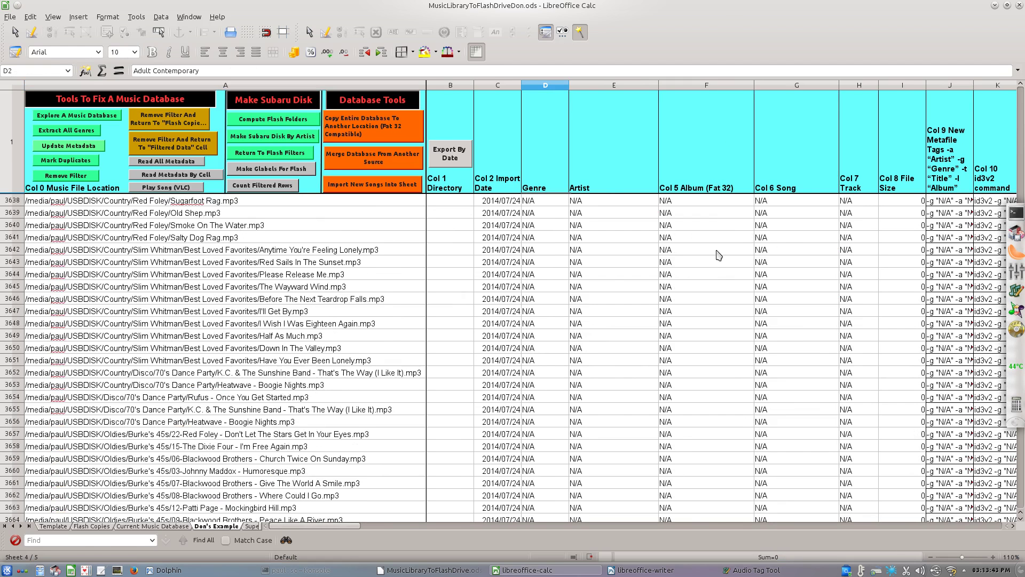
pyautogui.scroll(6, 719, 255)
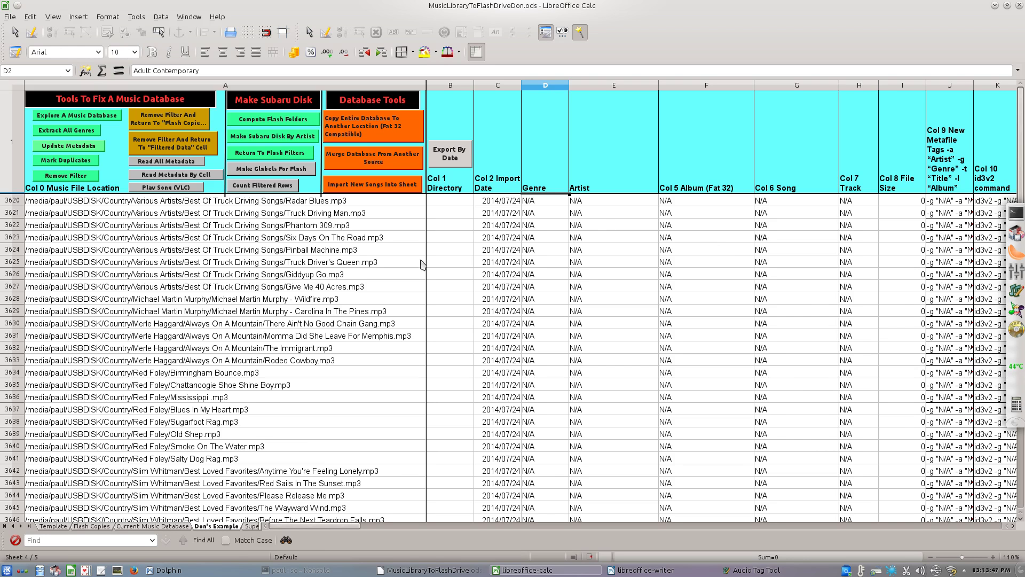
# Examine the file locations of the Best Of Truck Driving Songs rows, from Radar Blues to Give Me 40 Acres
pyautogui.click(192, 178)
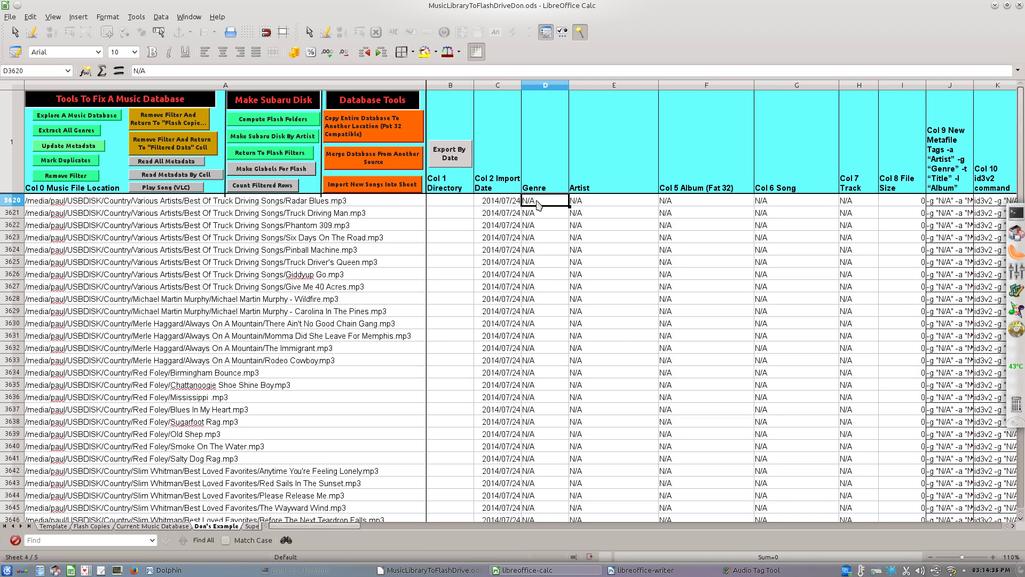
pyautogui.press('Left')
pyautogui.press('Left')
pyautogui.press('Left')
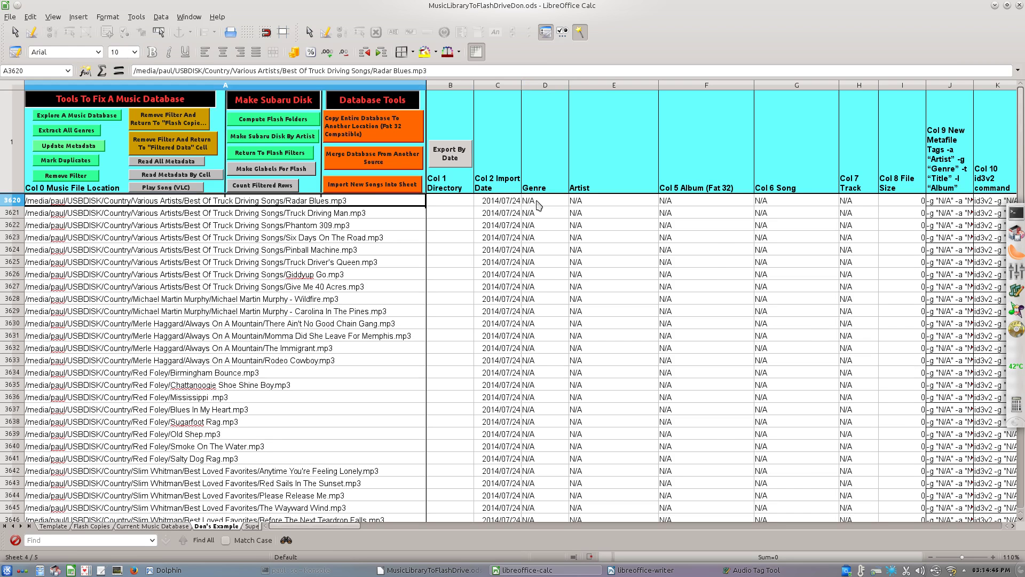
pyautogui.press('Down')
pyautogui.press('Down')
pyautogui.press('Down')
pyautogui.press('Down')
pyautogui.press('Down')
pyautogui.press('Down')
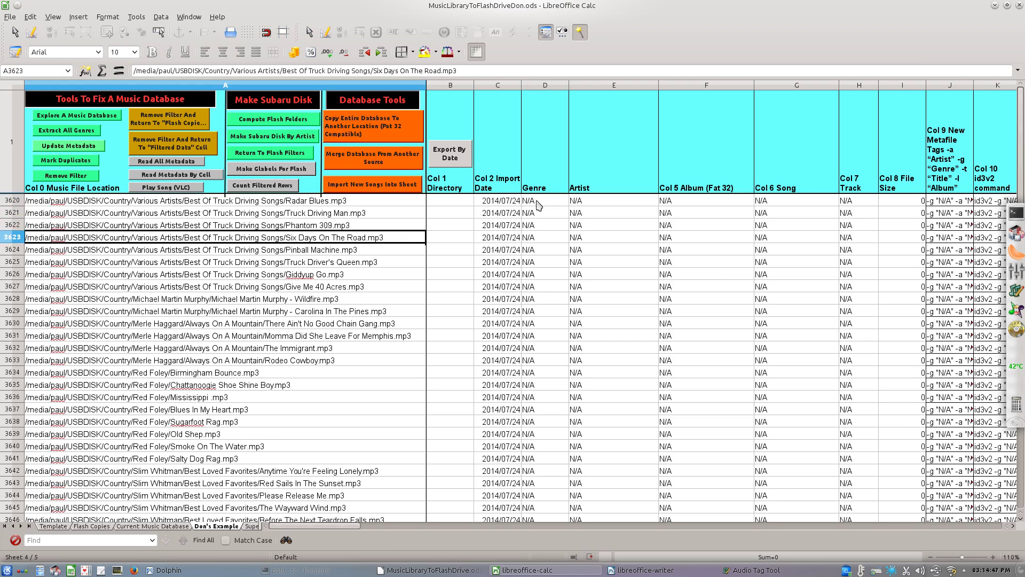
pyautogui.press('Down')
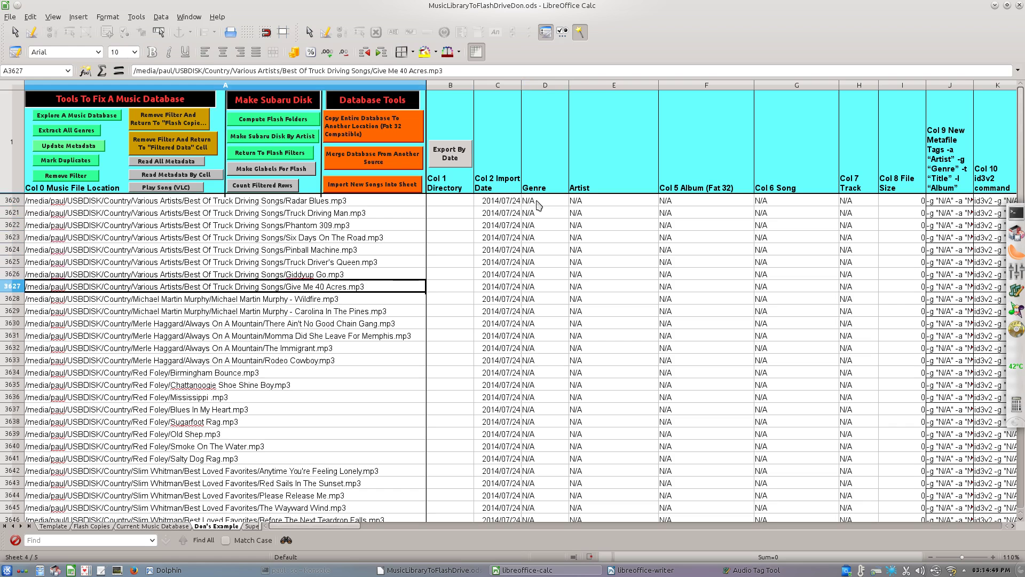
pyautogui.press('Up')
pyautogui.press('Up')
pyautogui.press('Up')
pyautogui.press('Up')
pyautogui.press('Up')
pyautogui.press('Up')
pyautogui.press('Up')
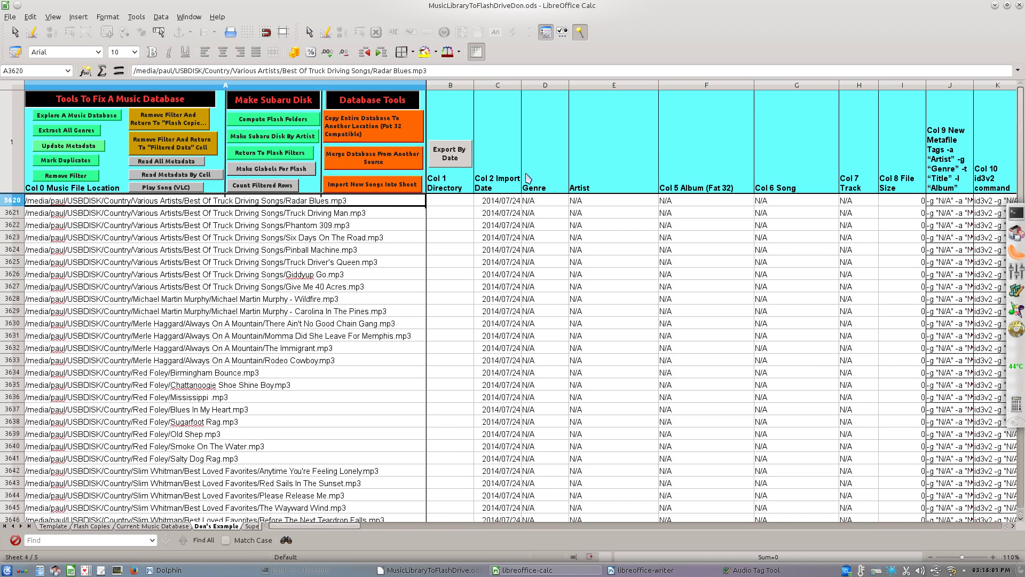
# Open a Konsole terminal and launch Audio Tag Tool with the command tagtool
pyautogui.click(1016, 215)
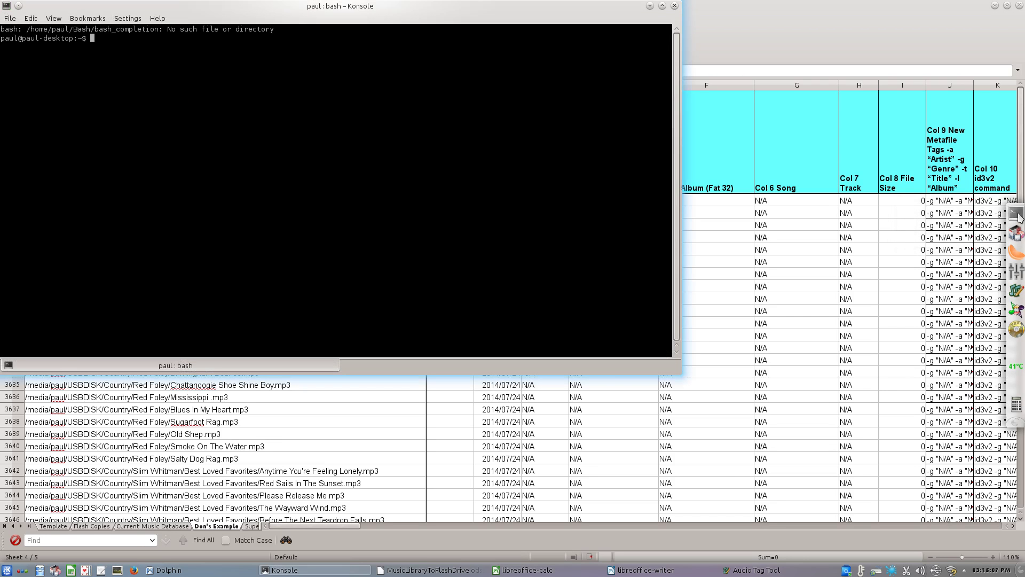
pyautogui.write('tagtpp')
pyautogui.press('BackSpace')
pyautogui.press('BackSpace')
pyautogui.write('ool')
pyautogui.press('Return')
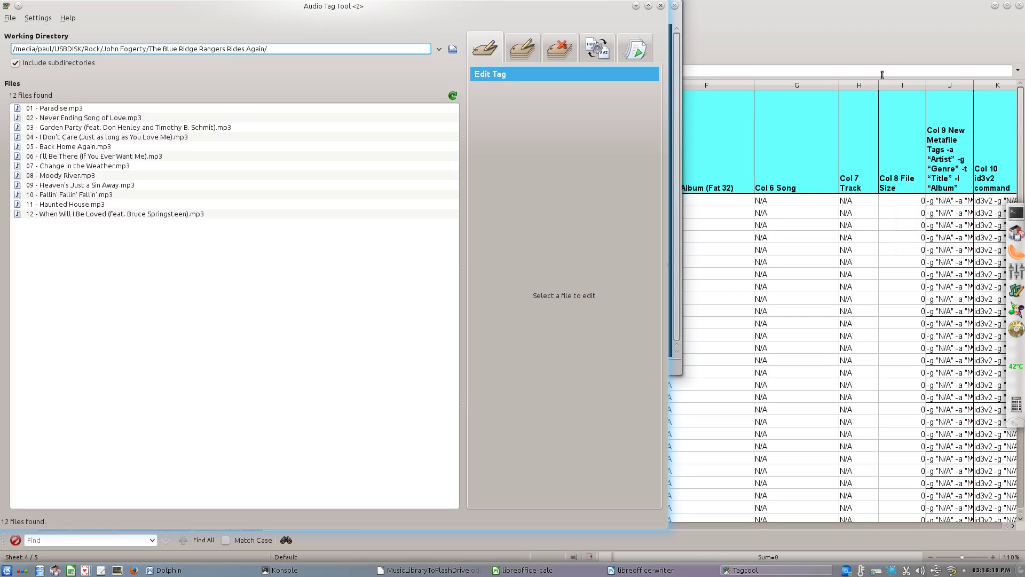
# Minimize the terminal and place the Audio Tag Tool window beside the spreadsheet's music file location column
pyautogui.moveTo(378, 6); pyautogui.dragTo(779, 26)
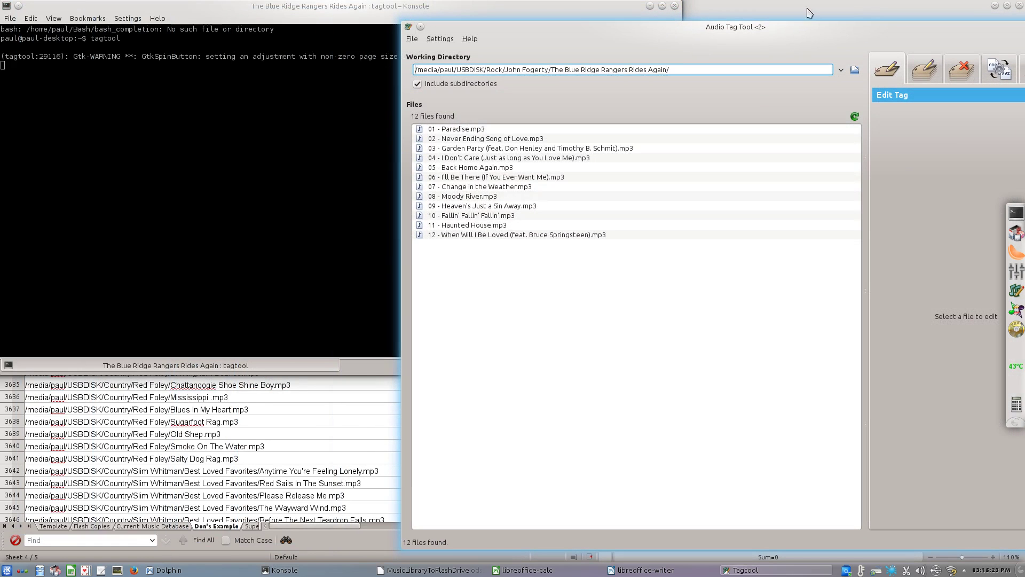
pyautogui.click(650, 6)
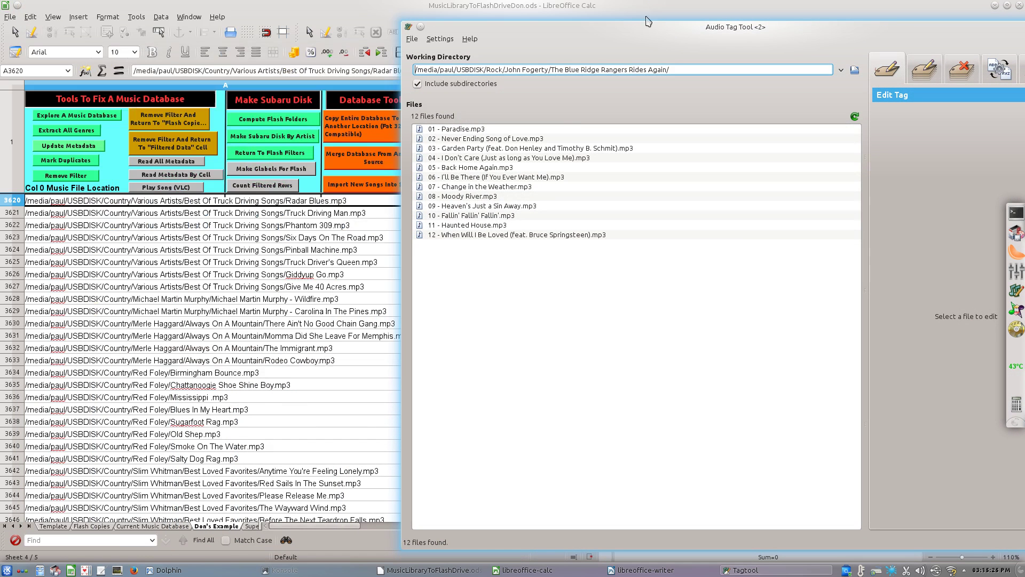
pyautogui.moveTo(624, 33); pyautogui.dragTo(655, 67)
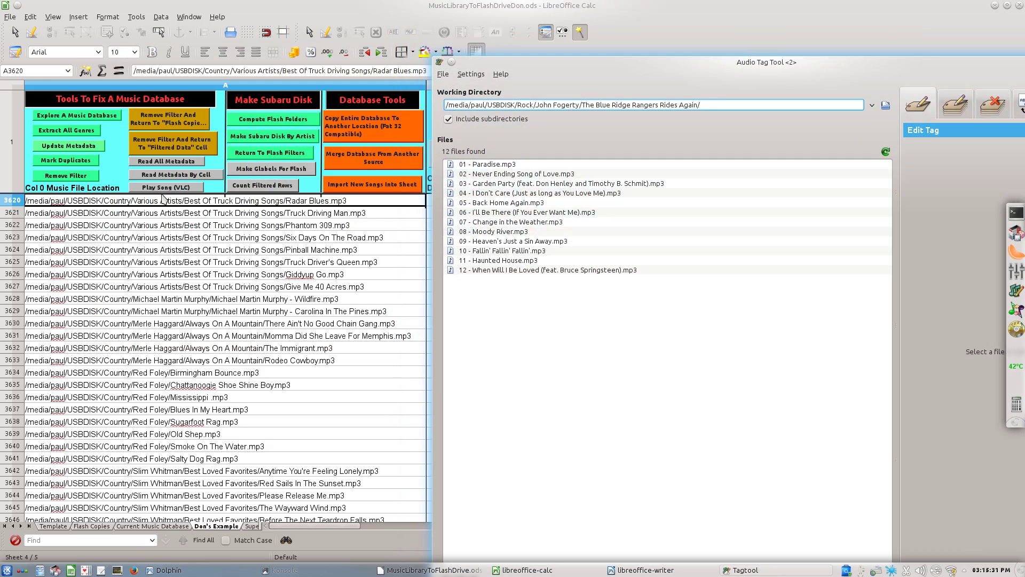
# Set Audio Tag Tool's working directory to the USBDISK folder Country/Various Artists/Best Of Truck Driving Songs
pyautogui.click(886, 106)
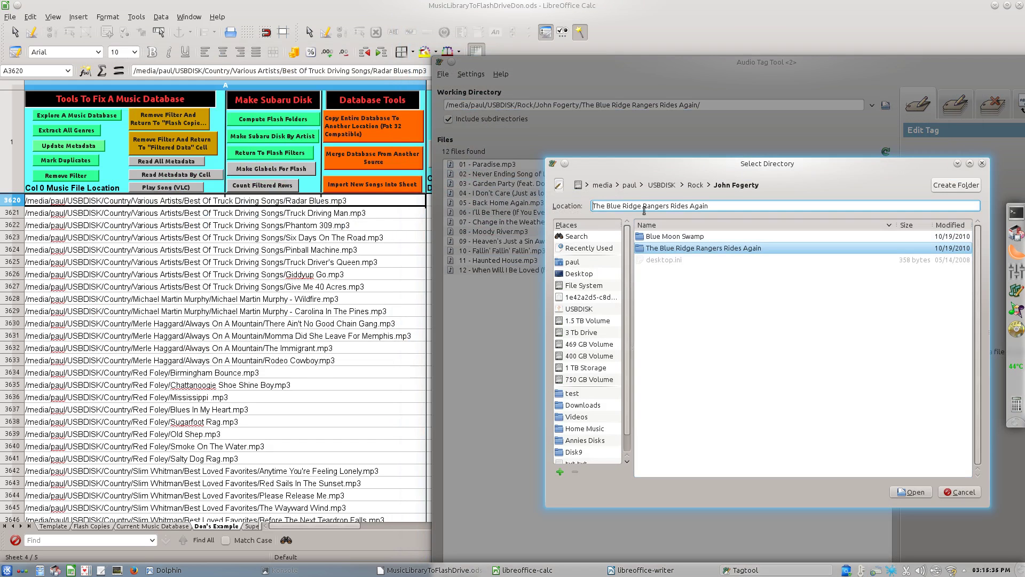
pyautogui.click(662, 186)
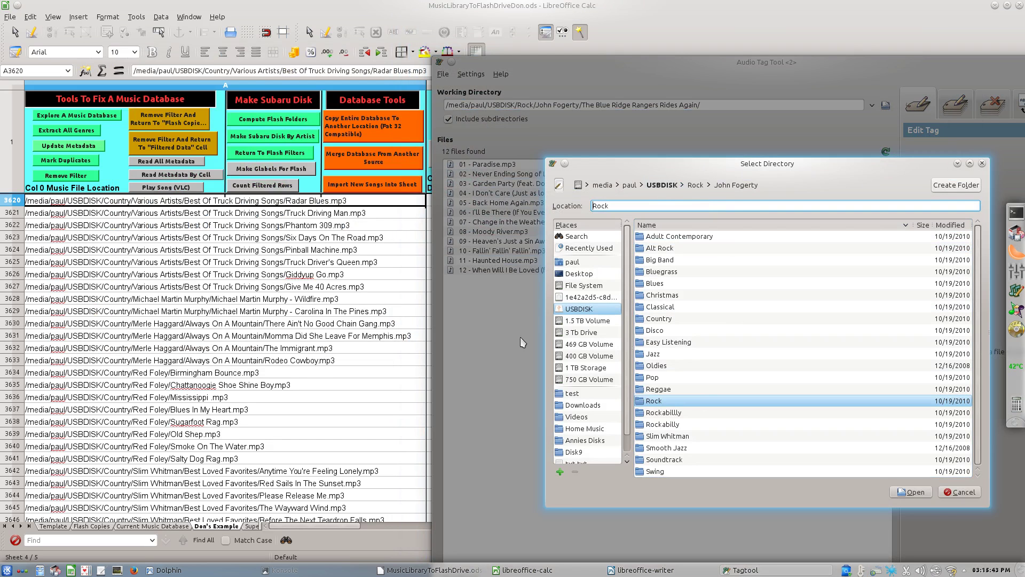
pyautogui.click(666, 319)
pyautogui.doubleClick(666, 320)
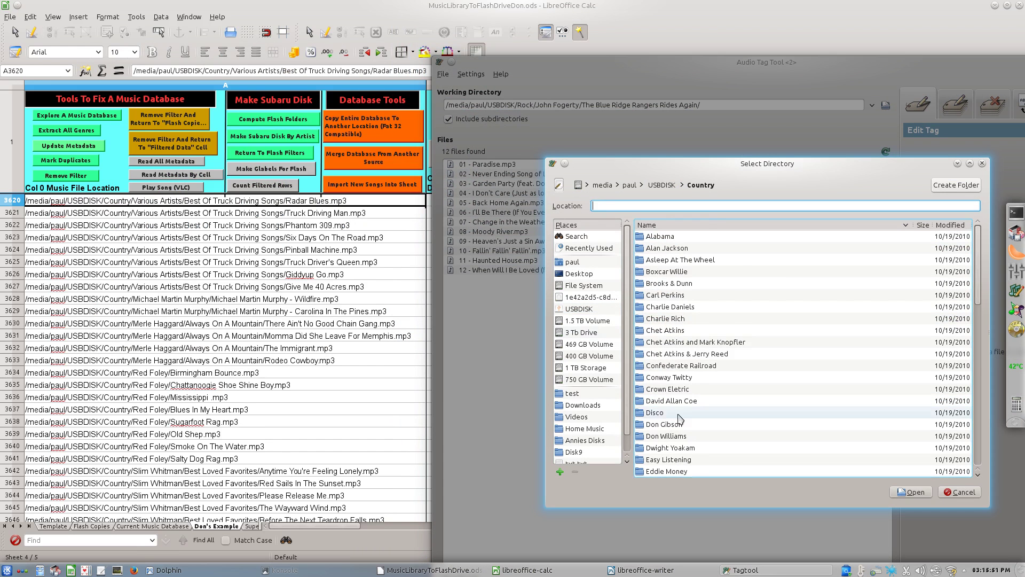
pyautogui.scroll(-10, 710, 434)
pyautogui.scroll(-3, 715, 434)
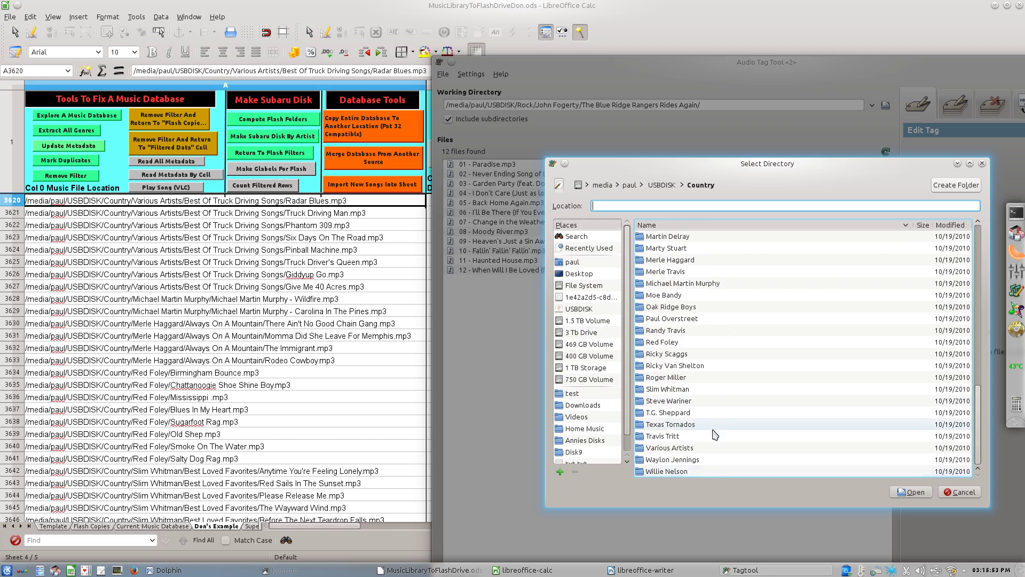
pyautogui.click(674, 449)
pyautogui.doubleClick(674, 452)
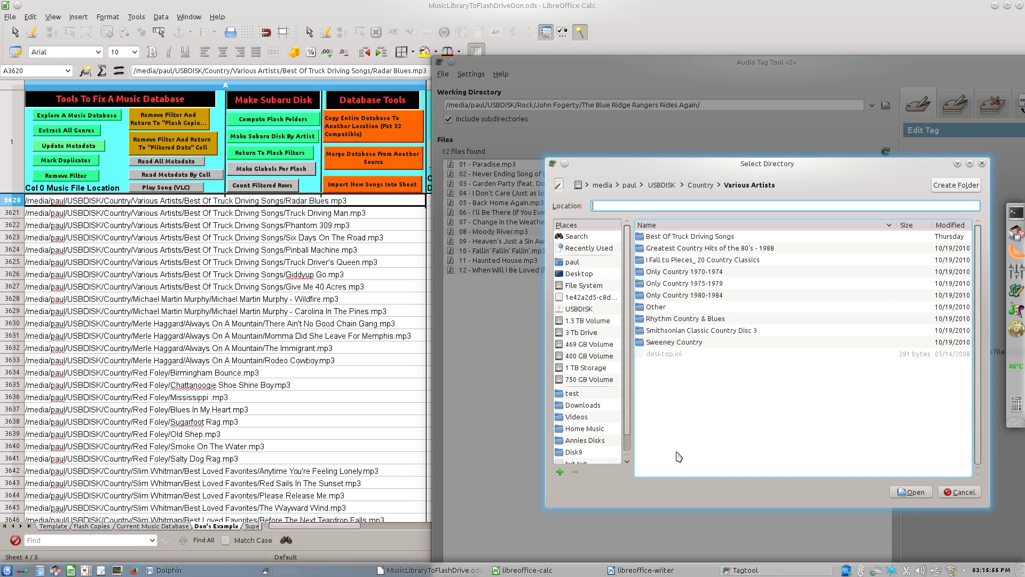
pyautogui.click(705, 238)
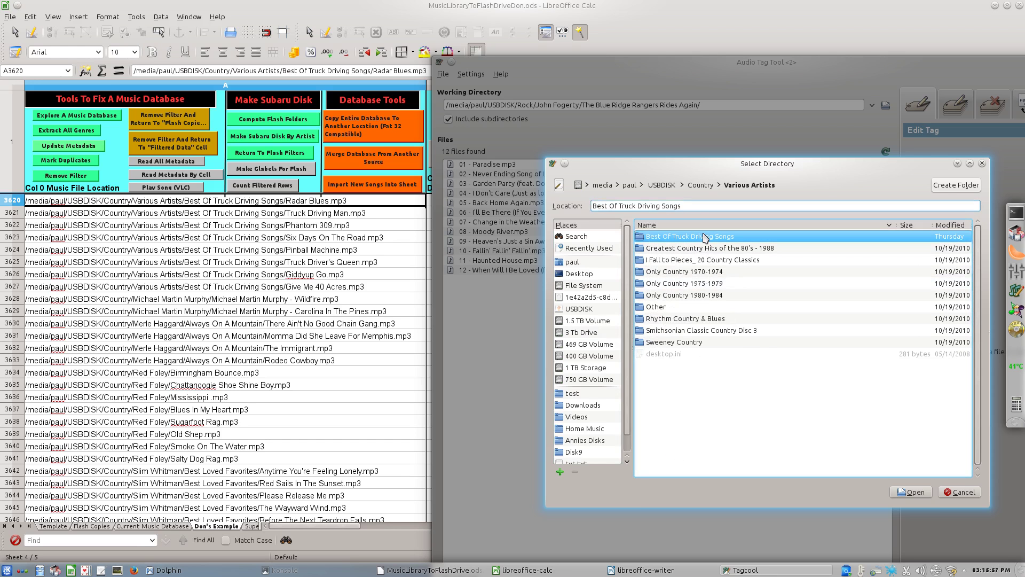
pyautogui.doubleClick(705, 238)
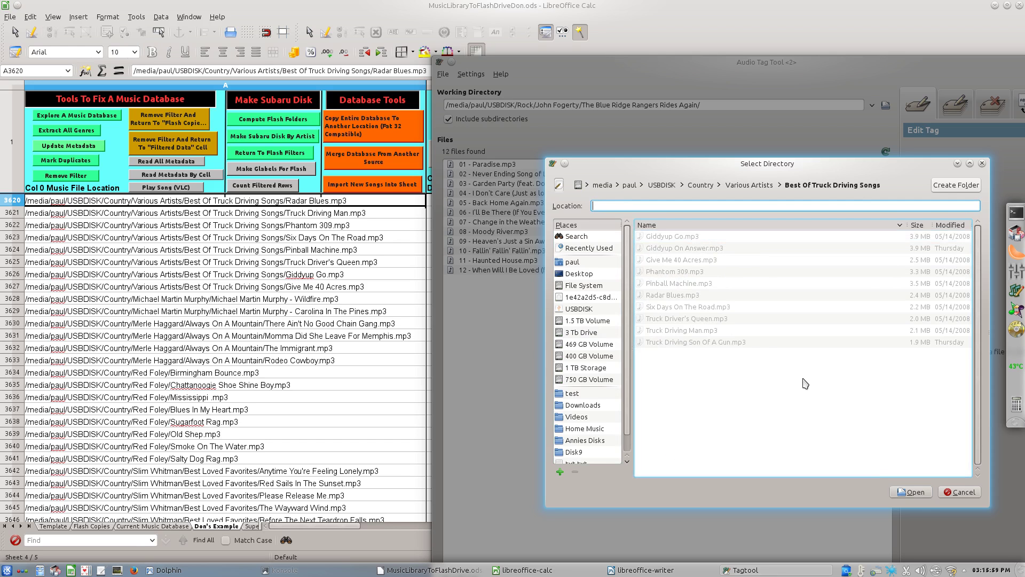
pyautogui.click(916, 494)
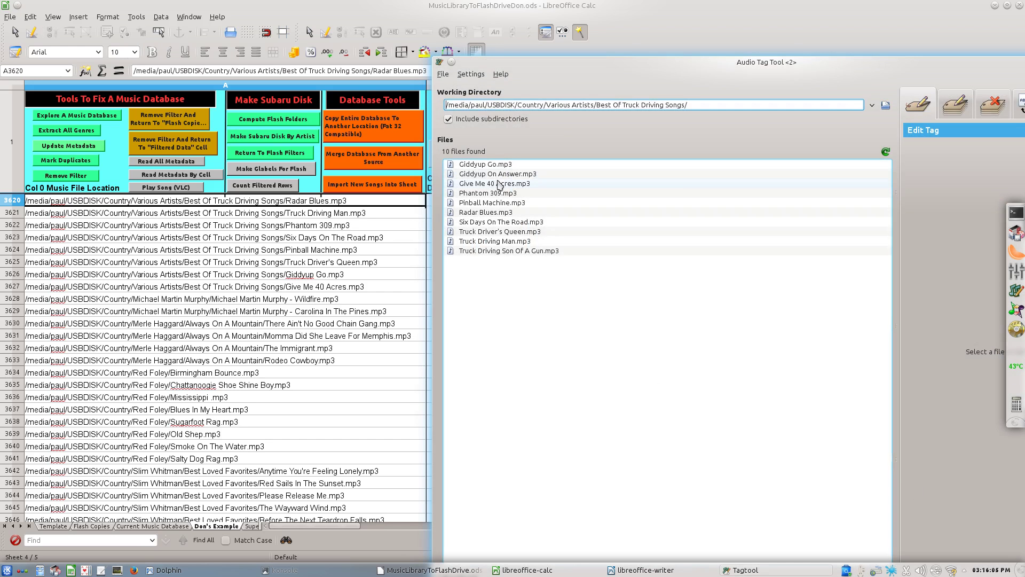
# Check the ID3 tags of the songs from Giddyup Go to Truck Driving Son Of A Gun, then close Audio Tag Tool
pyautogui.click(494, 164)
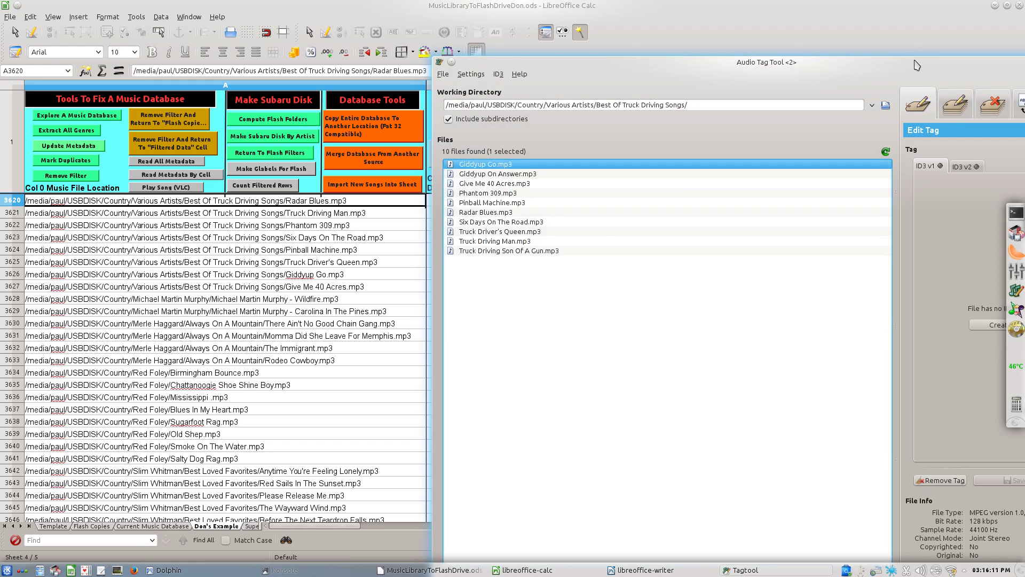
pyautogui.moveTo(916, 63); pyautogui.dragTo(765, 26)
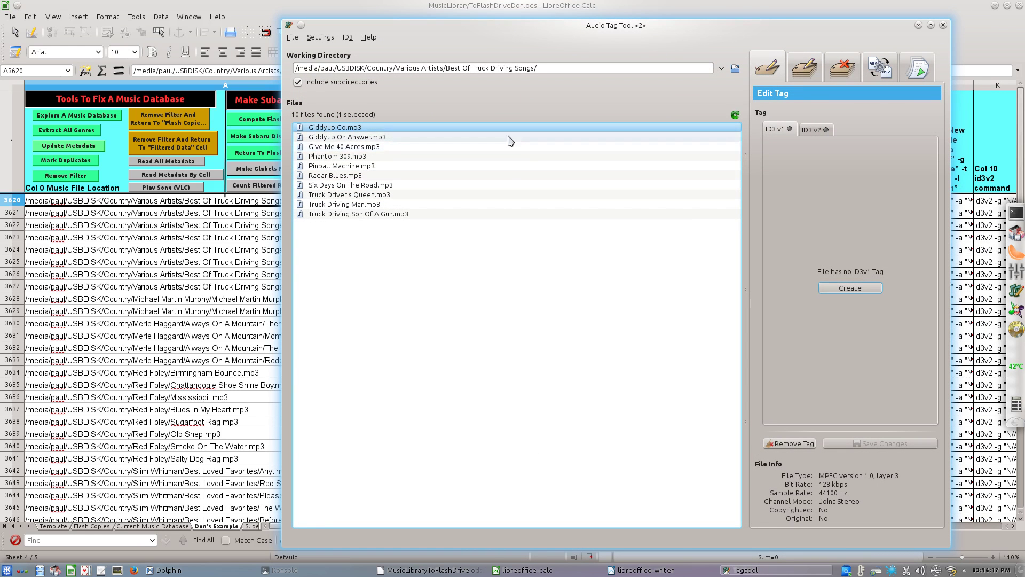
pyautogui.click(326, 137)
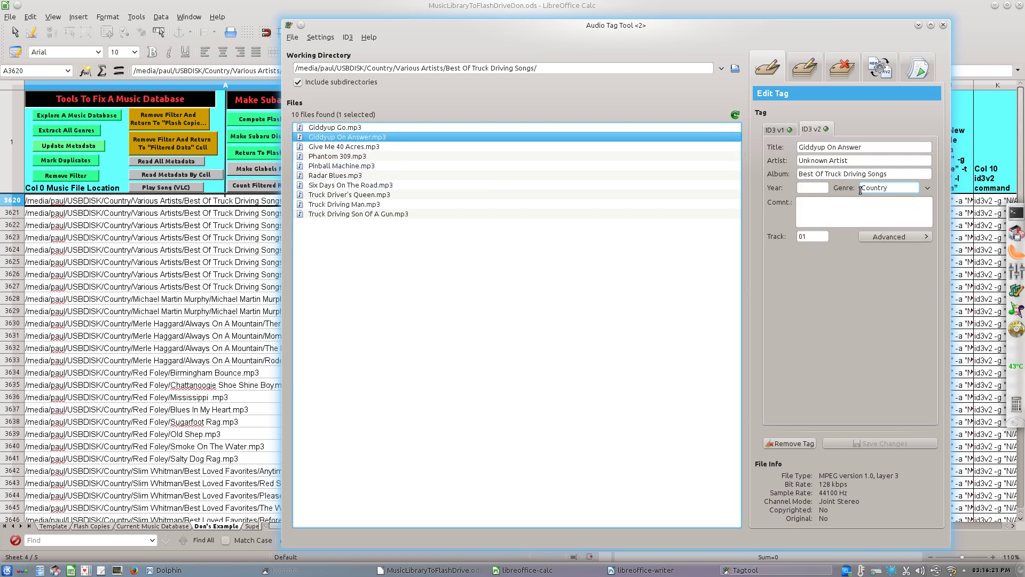
pyautogui.click(356, 147)
pyautogui.click(356, 157)
pyautogui.click(355, 167)
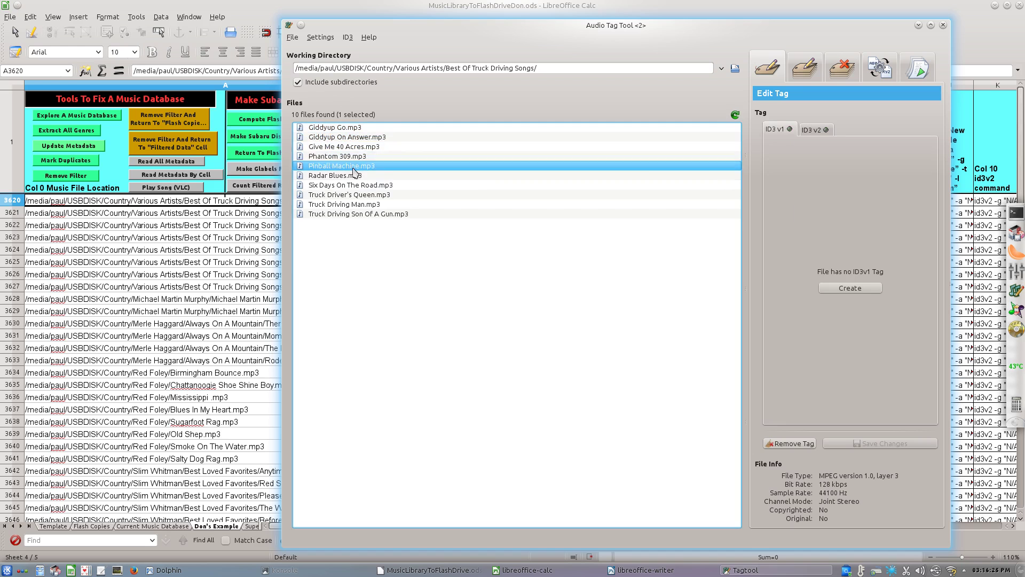
pyautogui.click(352, 177)
pyautogui.click(352, 185)
pyautogui.click(352, 195)
pyautogui.click(354, 205)
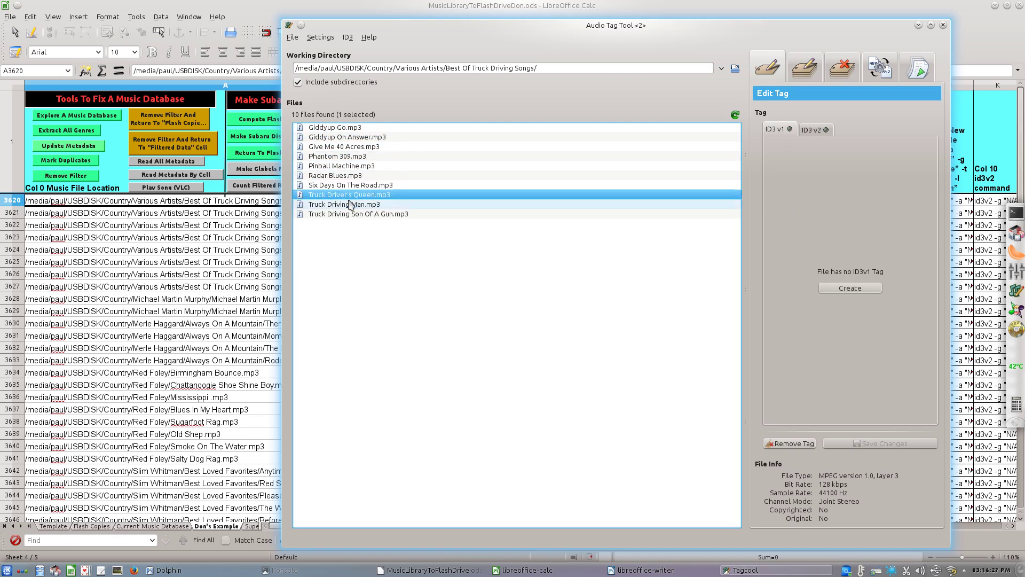
pyautogui.click(352, 215)
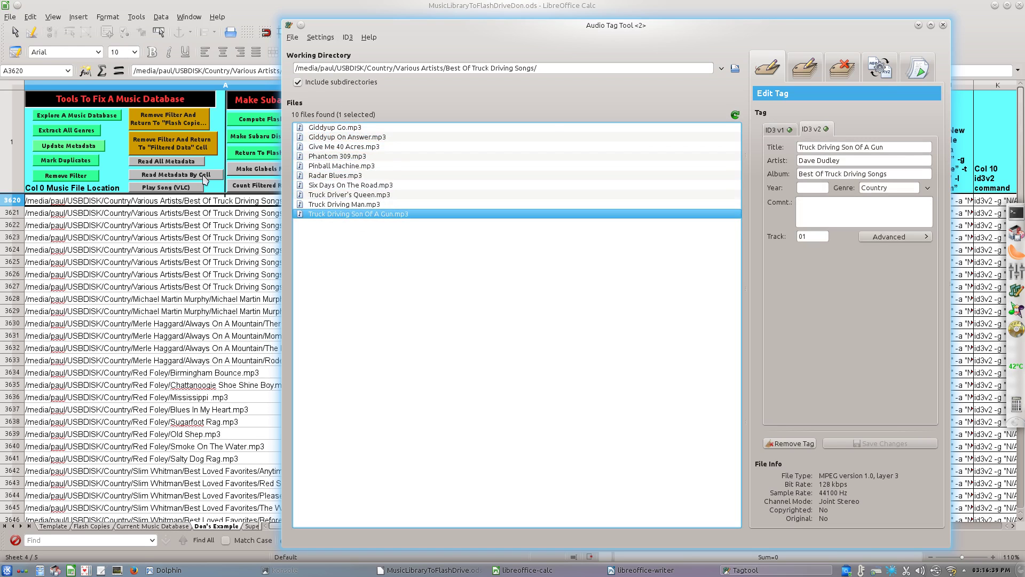
pyautogui.click(944, 26)
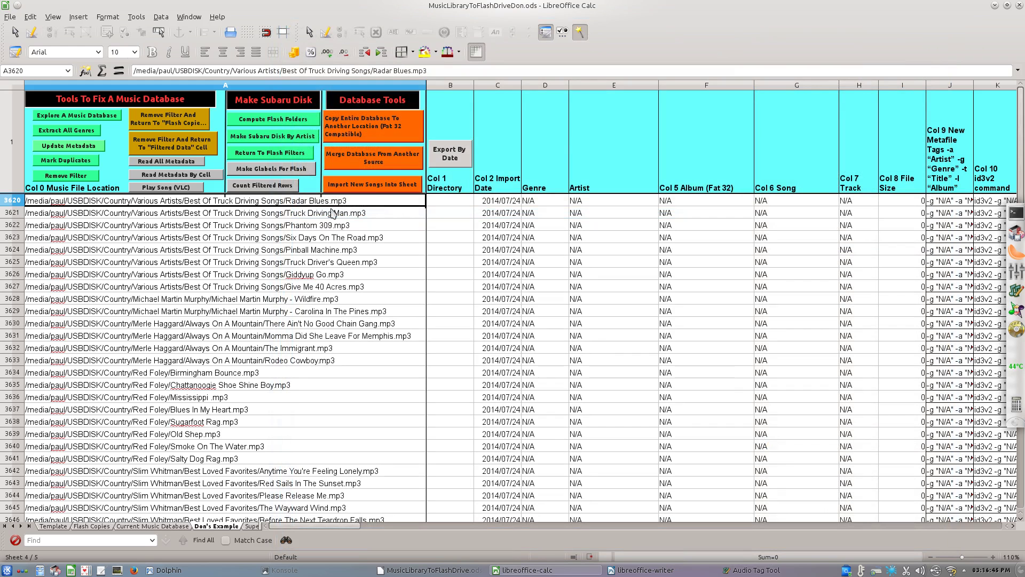
# Read the metadata by cell for the Best Of Truck Driving Songs files in A3620:A3627
pyautogui.moveTo(355, 205); pyautogui.dragTo(352, 289)
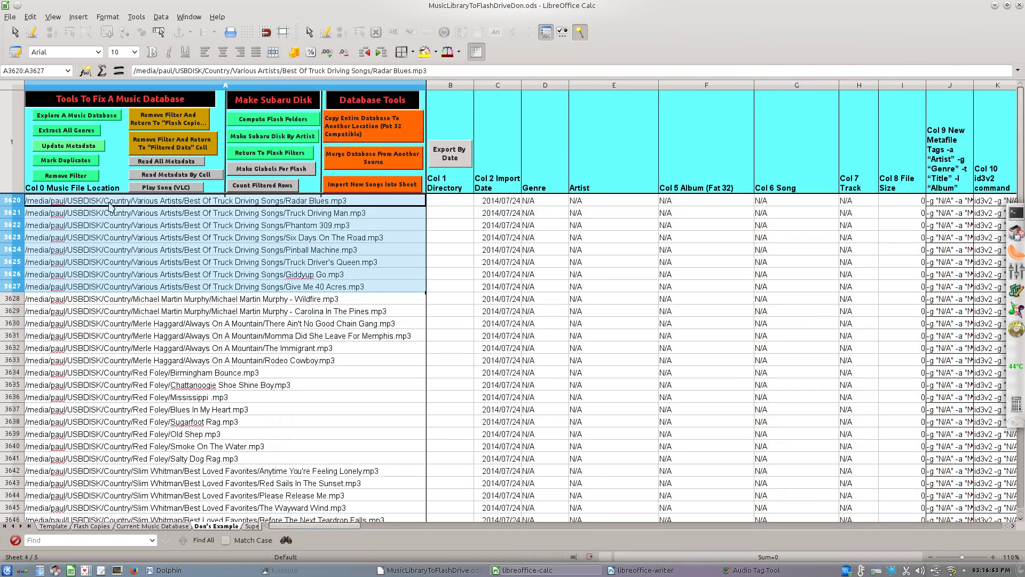
pyautogui.click(201, 177)
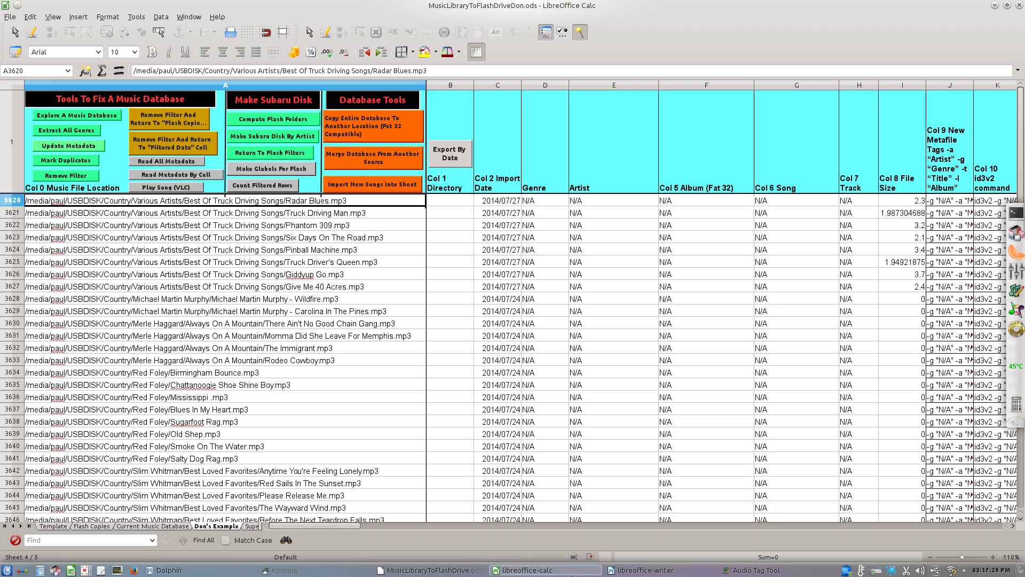
# Switch to the Konsole bash terminal and launch Audio Tag Tool again with the command tagtool
pyautogui.click(339, 569)
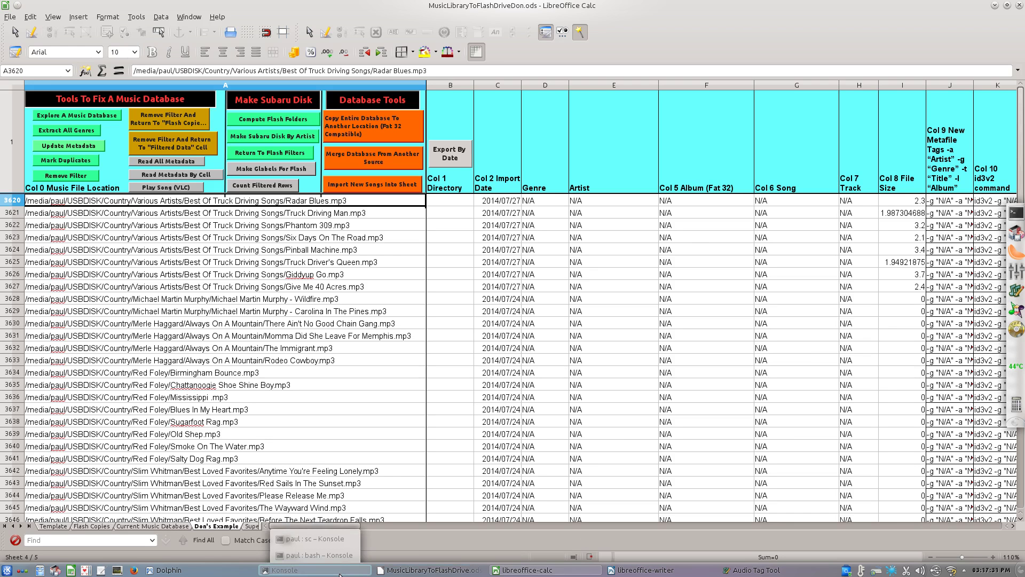
pyautogui.click(336, 554)
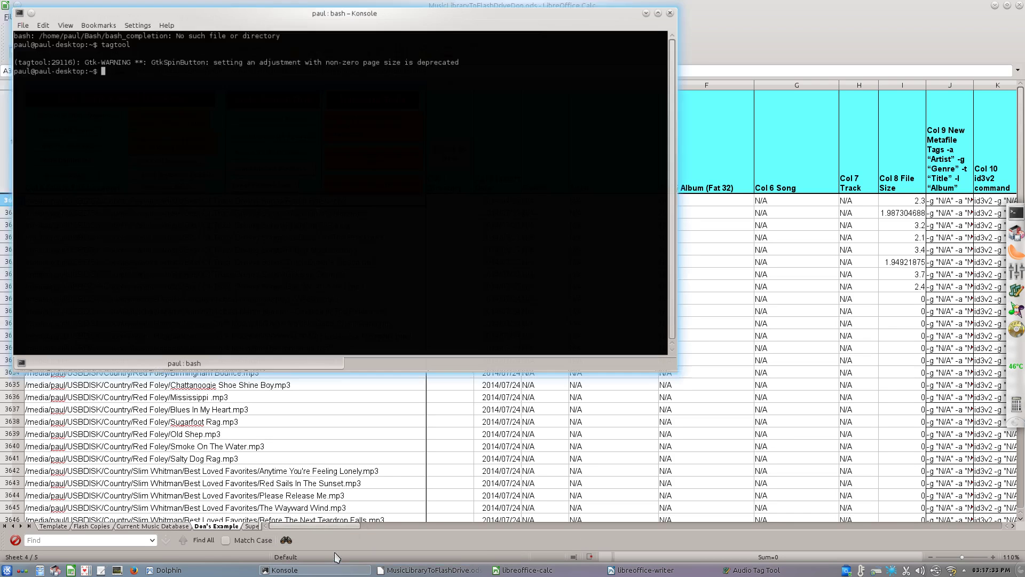
pyautogui.write('ta')
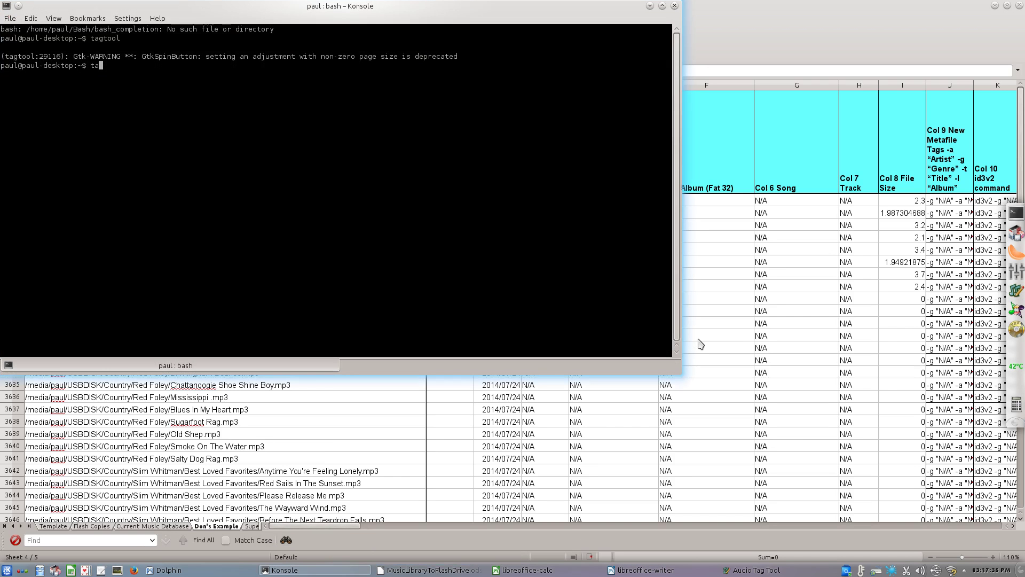
pyautogui.write('gtool')
pyautogui.press('Return')
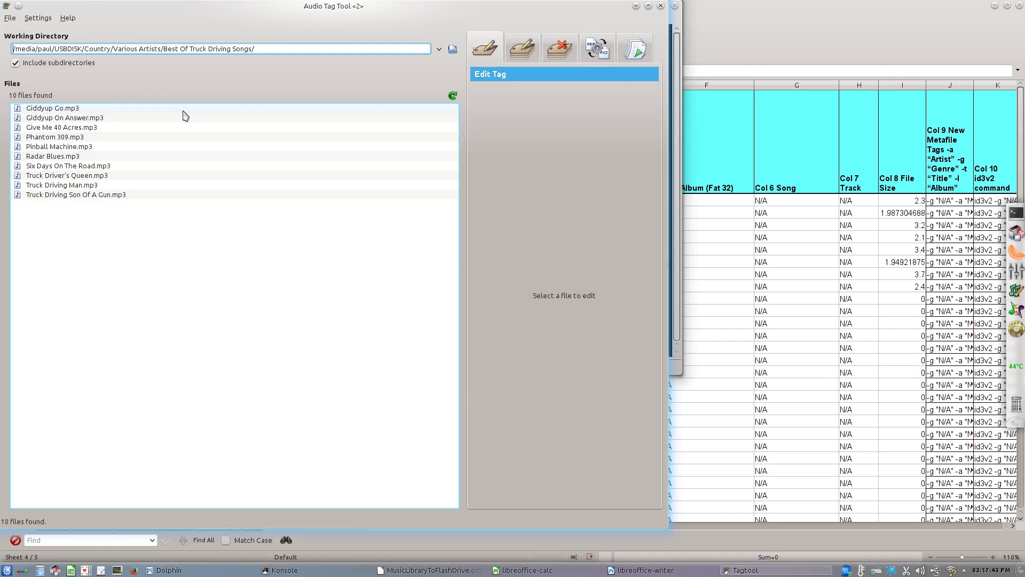
# Switch to tagging multiple files and reduce the file name format to <title> only
pyautogui.click(523, 58)
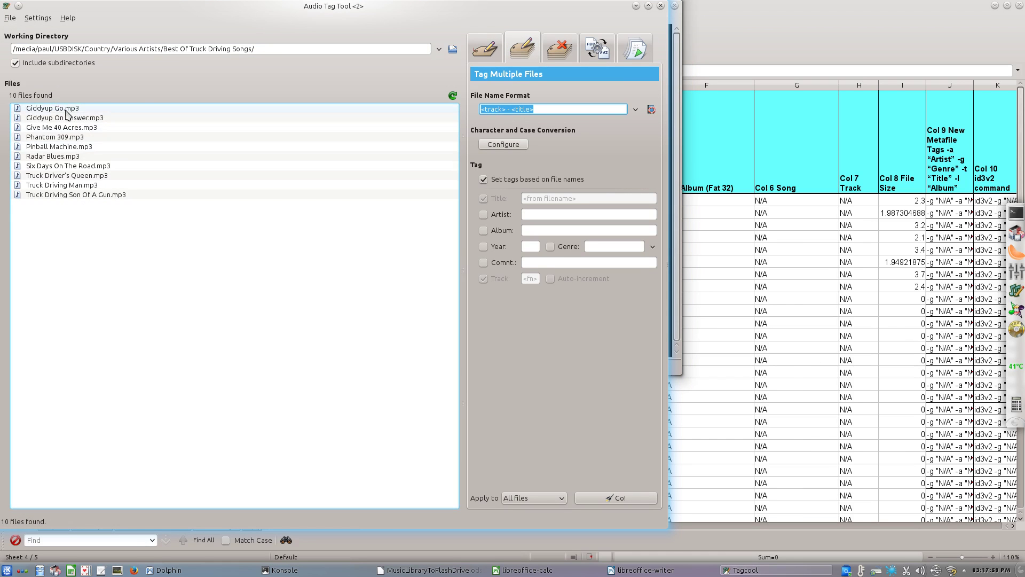
pyautogui.click(510, 109)
pyautogui.press('BackSpace')
pyautogui.press('BackSpace')
pyautogui.press('BackSpace')
pyautogui.press('BackSpace')
pyautogui.press('BackSpace')
pyautogui.press('BackSpace')
pyautogui.press('BackSpace')
pyautogui.press('BackSpace')
pyautogui.press('BackSpace')
pyautogui.press('BackSpace')
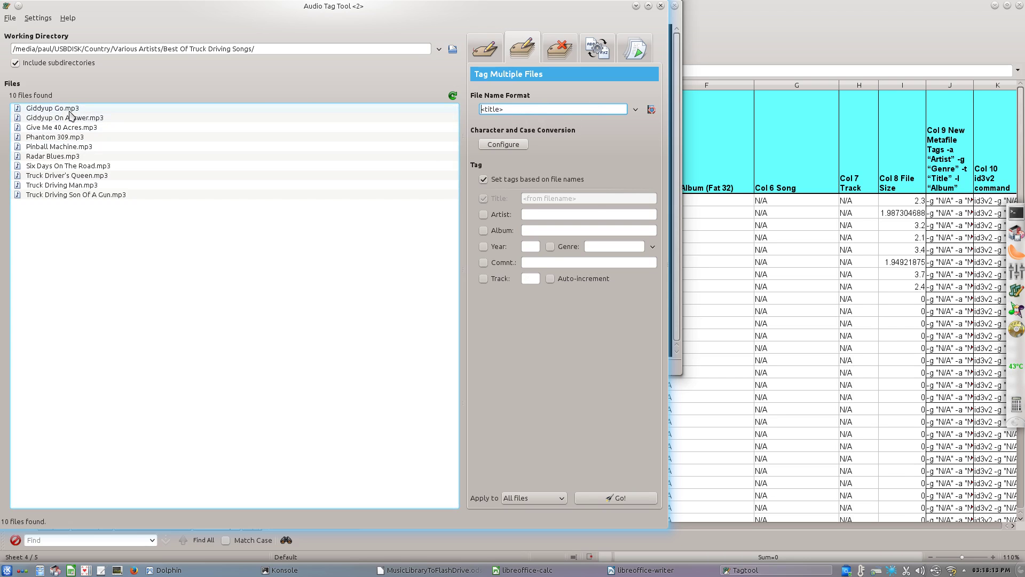
# Set the batch tags to artist Unknown, album Best Of Truck Driving Songs, genre Country, and auto-incrementing track numbers from 01
pyautogui.click(552, 213)
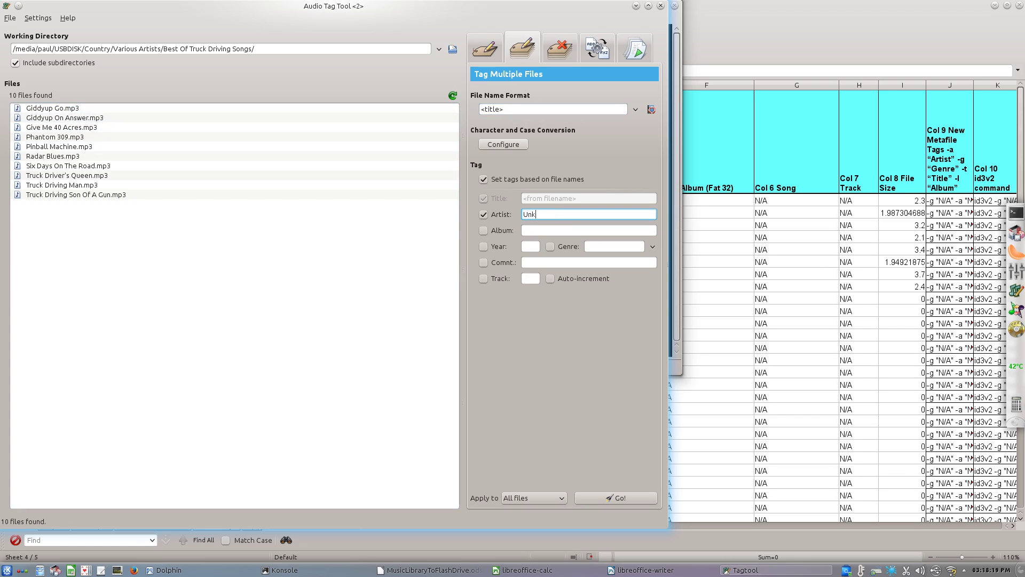
pyautogui.write('Unknown')
pyautogui.click(587, 230)
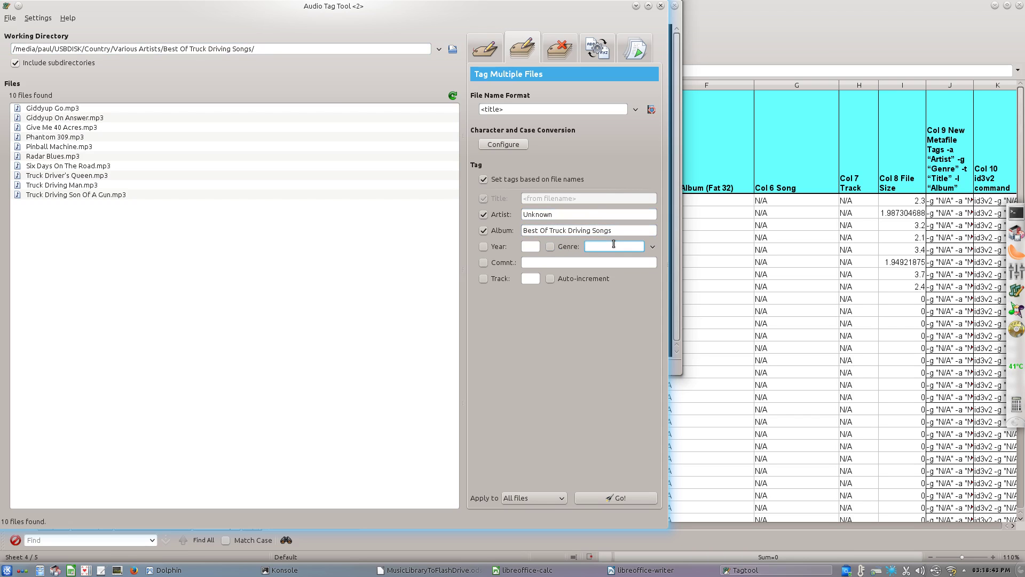
pyautogui.write('Country')
pyautogui.click(537, 277)
pyautogui.write('01')
pyautogui.click(551, 278)
# Apply the batch tags to all files in the folder and dismiss the tagging report
pyautogui.click(563, 501)
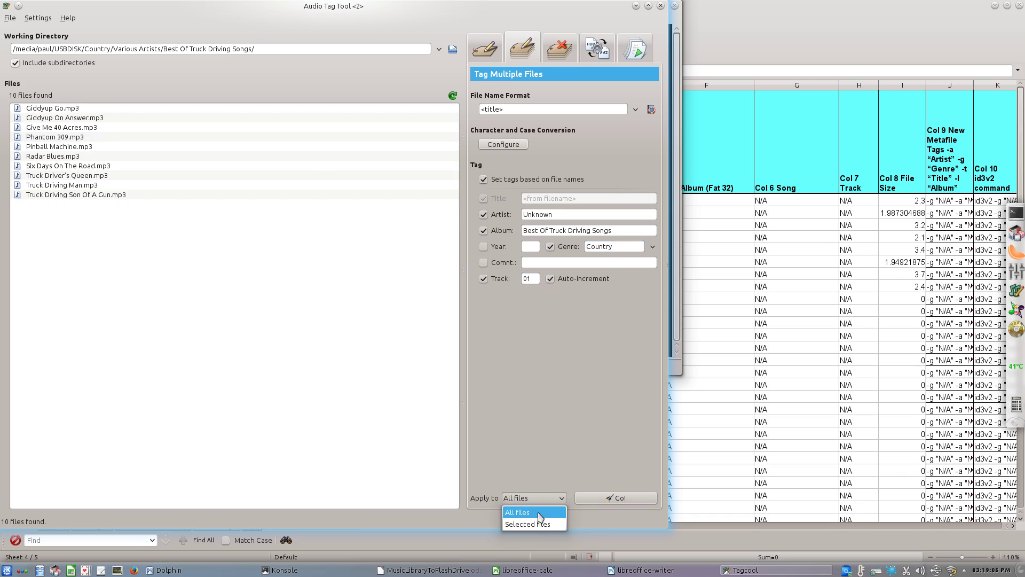
pyautogui.click(538, 513)
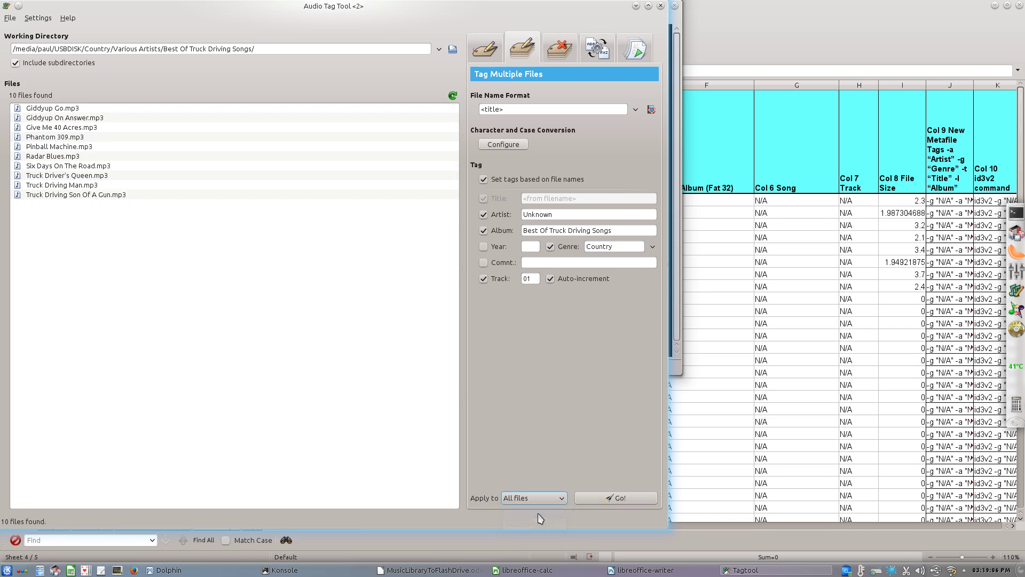
pyautogui.click(614, 501)
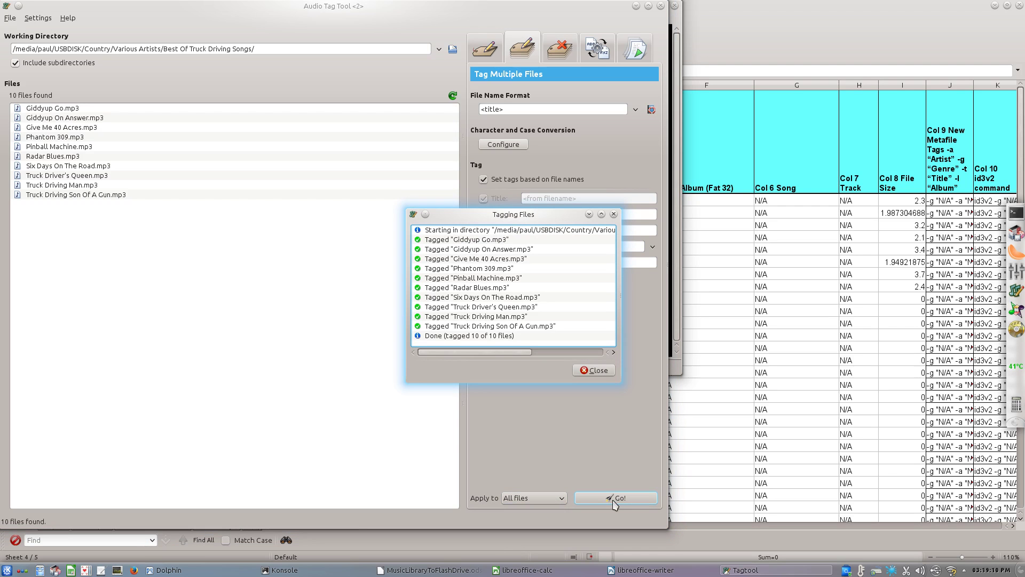
pyautogui.click(613, 374)
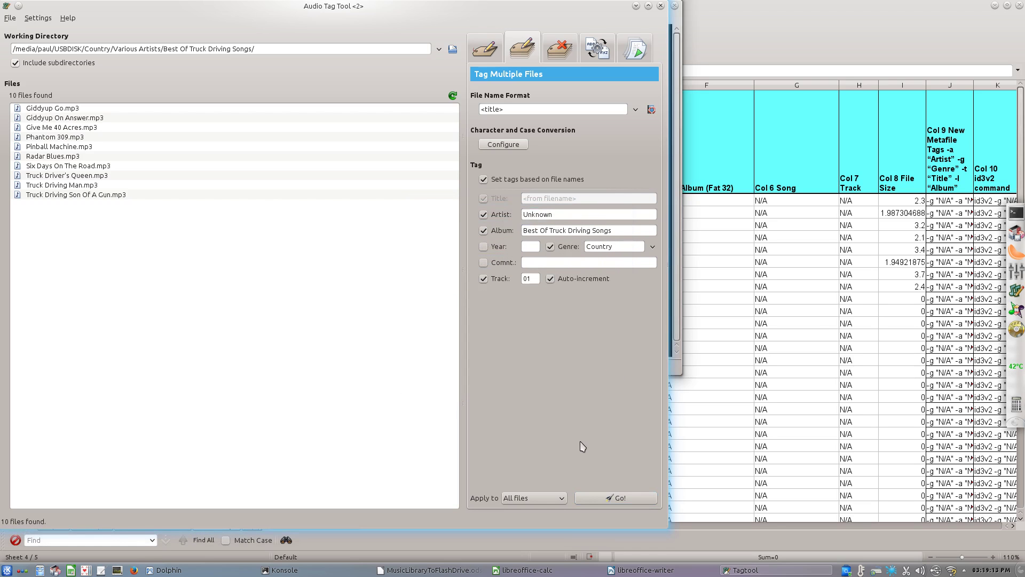
# Check the ID3 v1 tags of the songs from Giddyup Go through Six Days On The Road
pyautogui.click(43, 110)
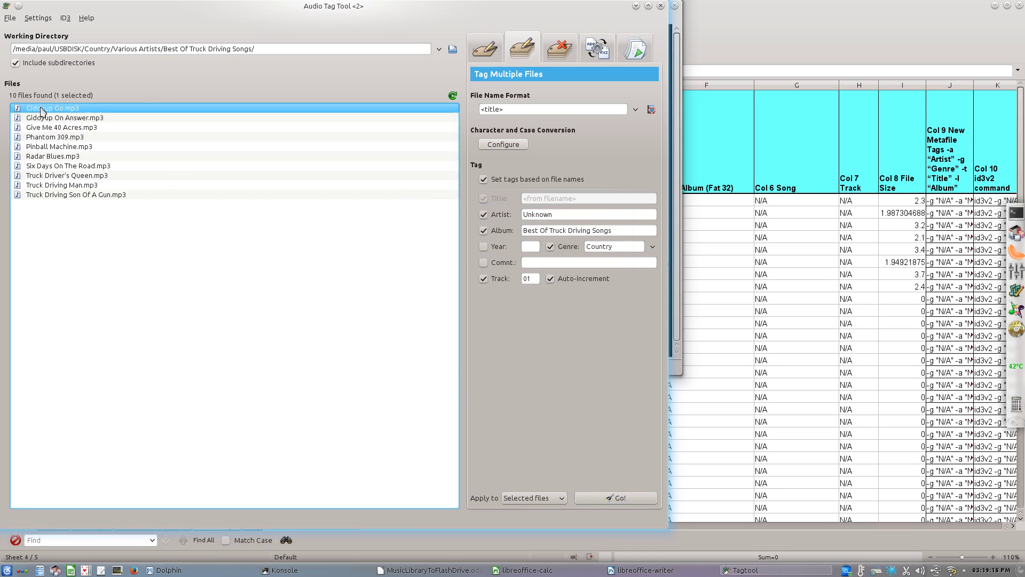
pyautogui.click(489, 50)
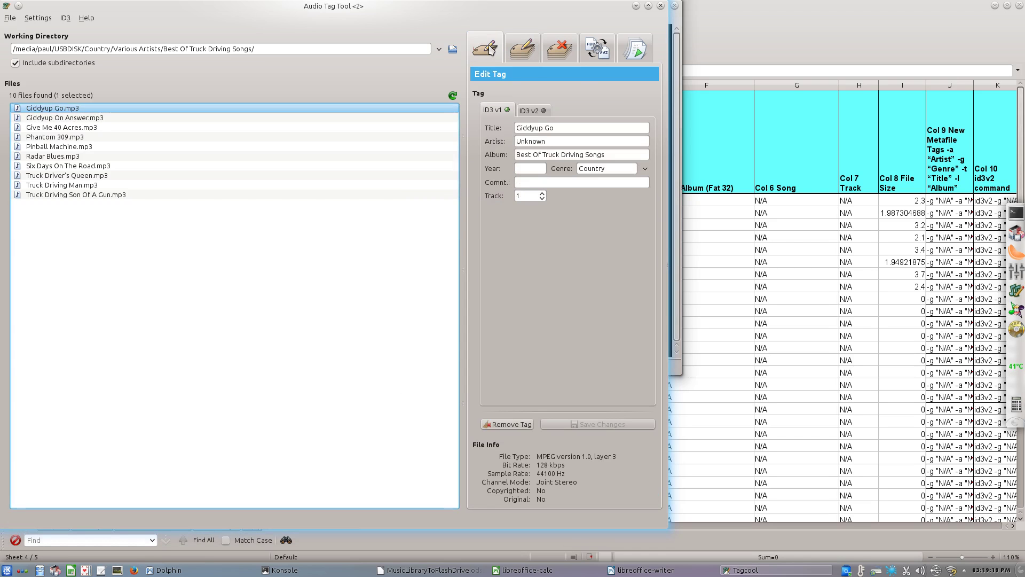
pyautogui.click(56, 108)
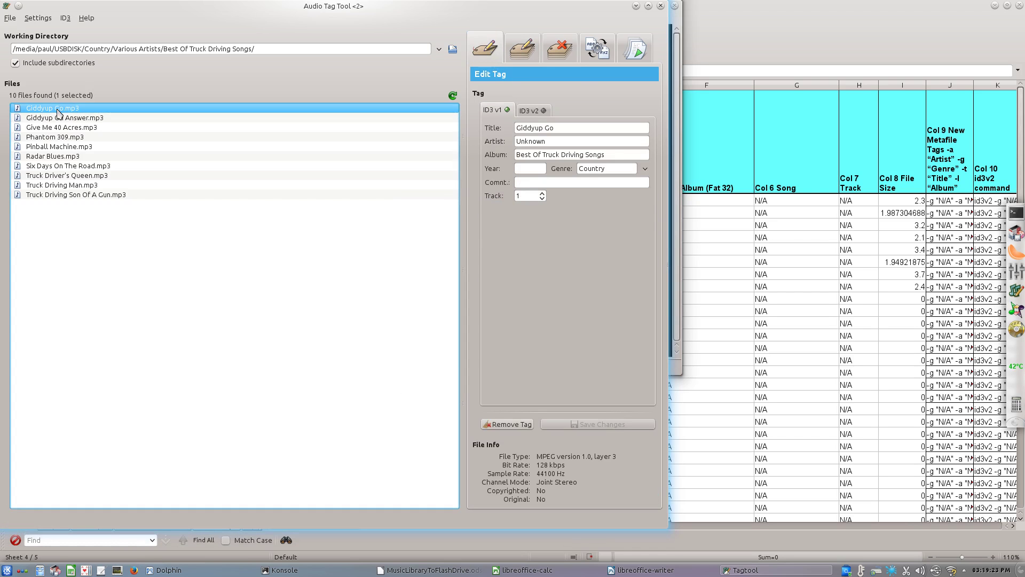
pyautogui.press('Down')
pyautogui.press('Down')
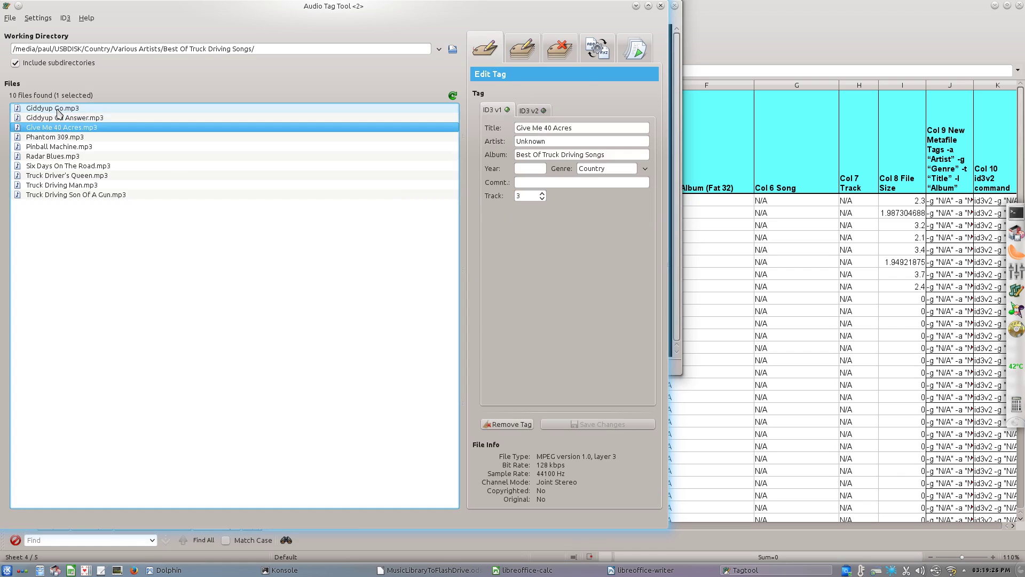
pyautogui.press('Down')
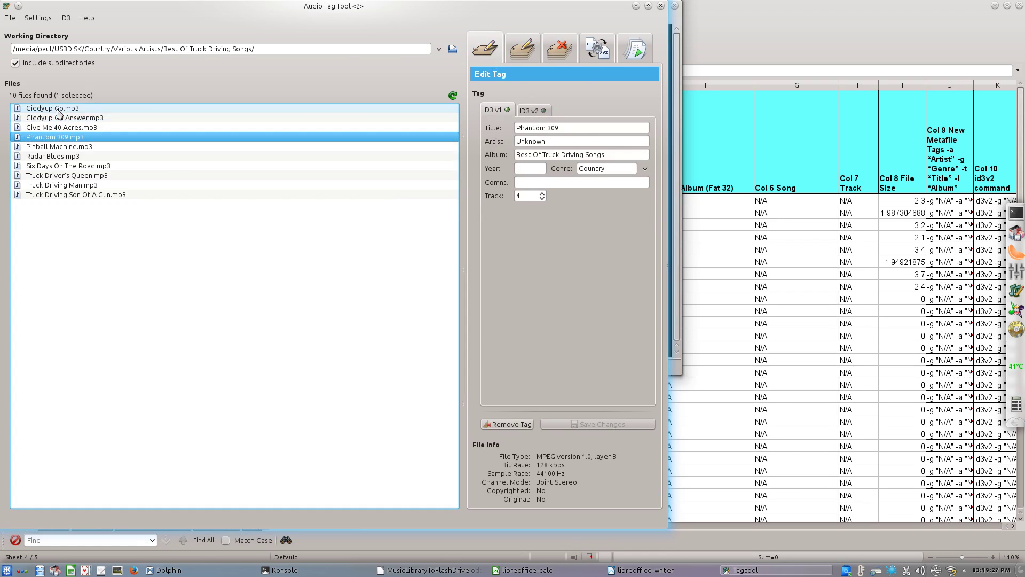
pyautogui.press('Down')
pyautogui.press('Down')
pyautogui.press('Down')
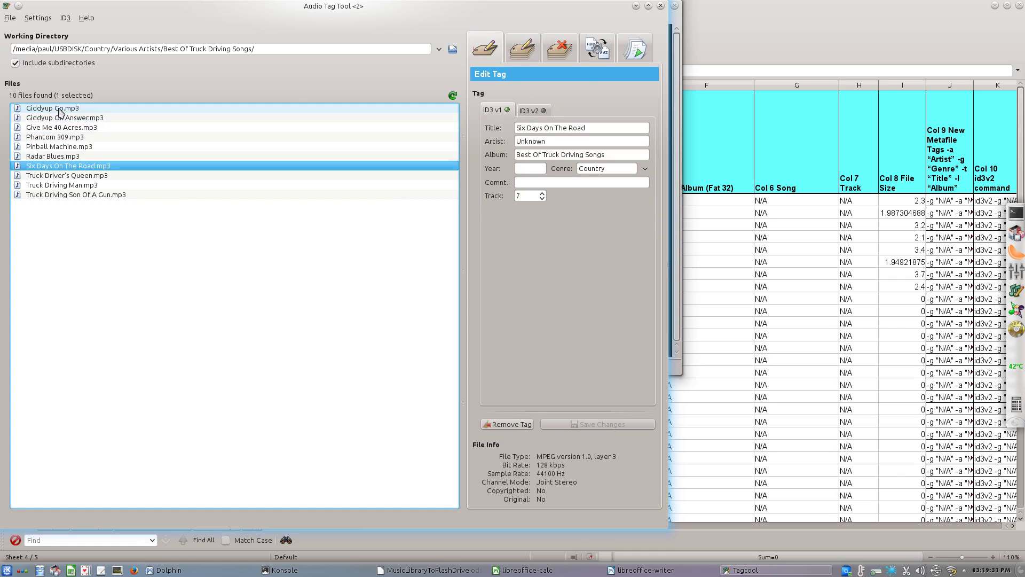
# Change the artist of Six Days On The Road to Dave Dudley and save the tag
pyautogui.click(560, 142)
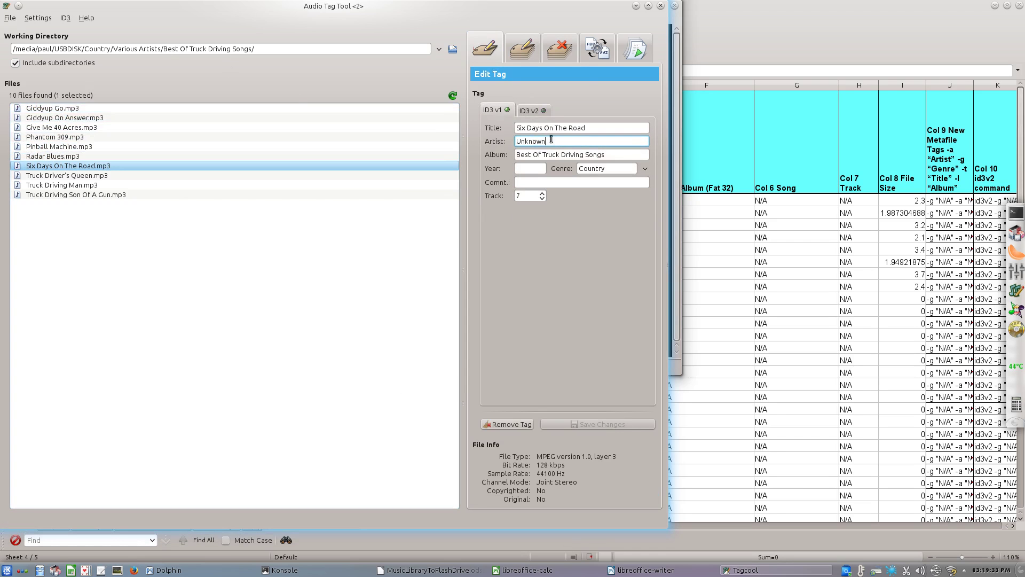
pyautogui.doubleClick(560, 143)
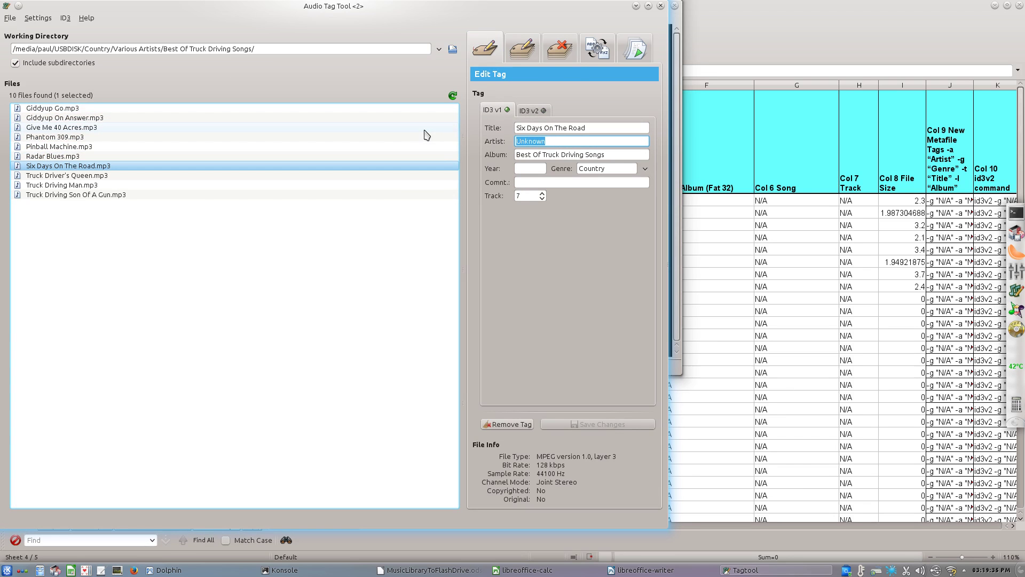
pyautogui.write('Dave D')
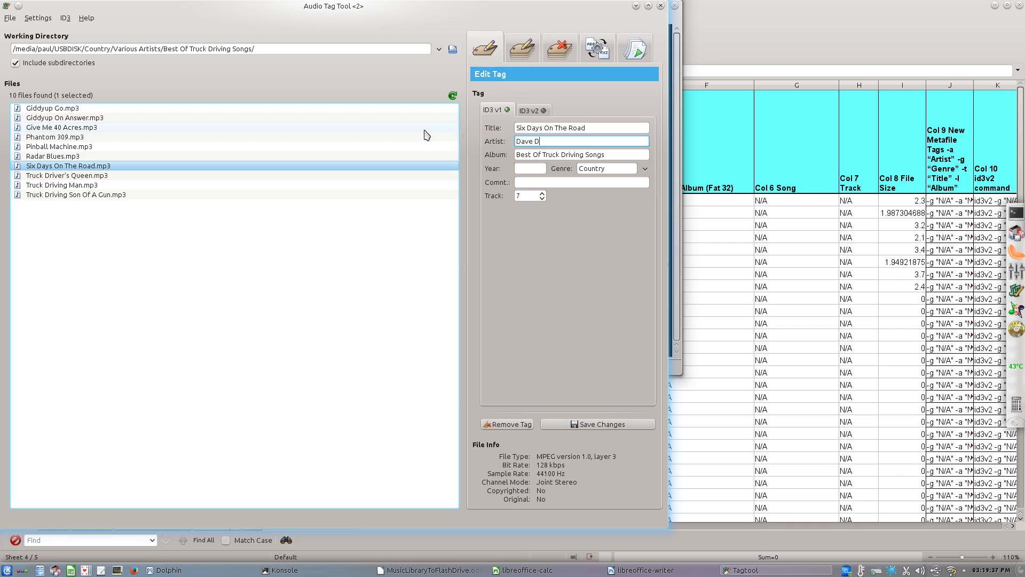
pyautogui.write('udleyu')
pyautogui.press('BackSpace')
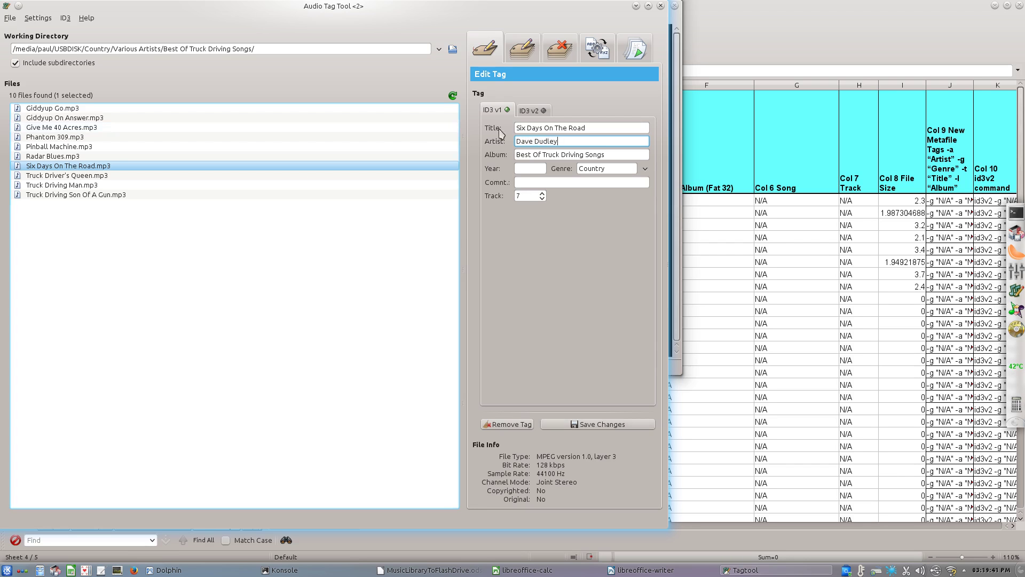
pyautogui.click(611, 427)
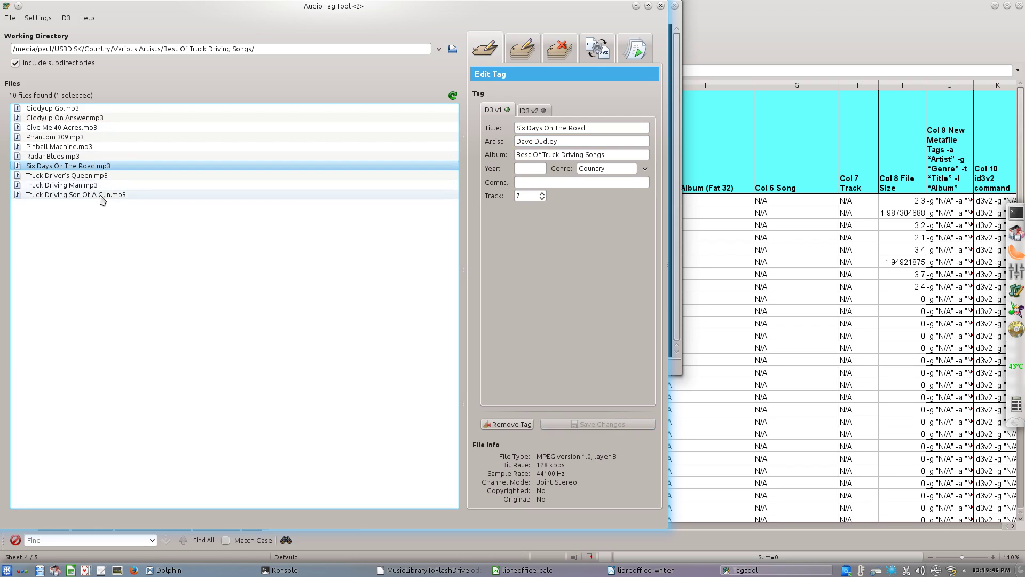
# Change the artist of Phantom 309 to Red Sovine and save the tag
pyautogui.click(80, 138)
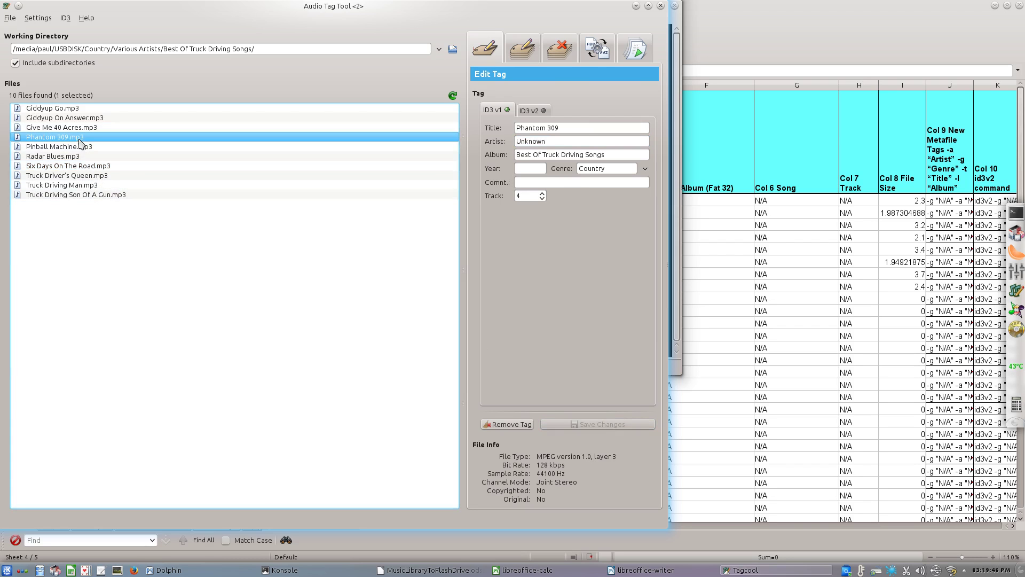
pyautogui.click(541, 182)
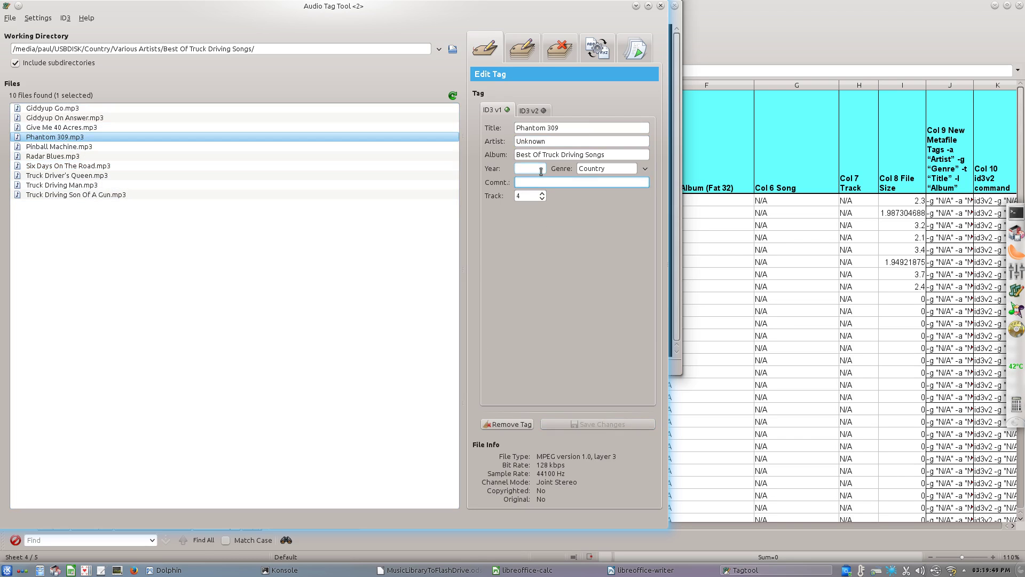
pyautogui.doubleClick(551, 141)
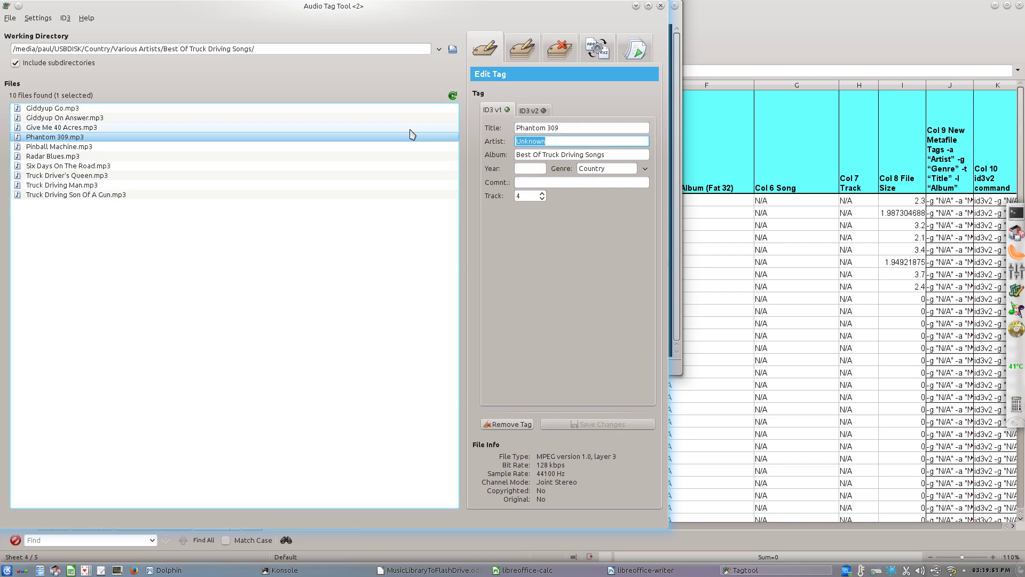
pyautogui.write('Red')
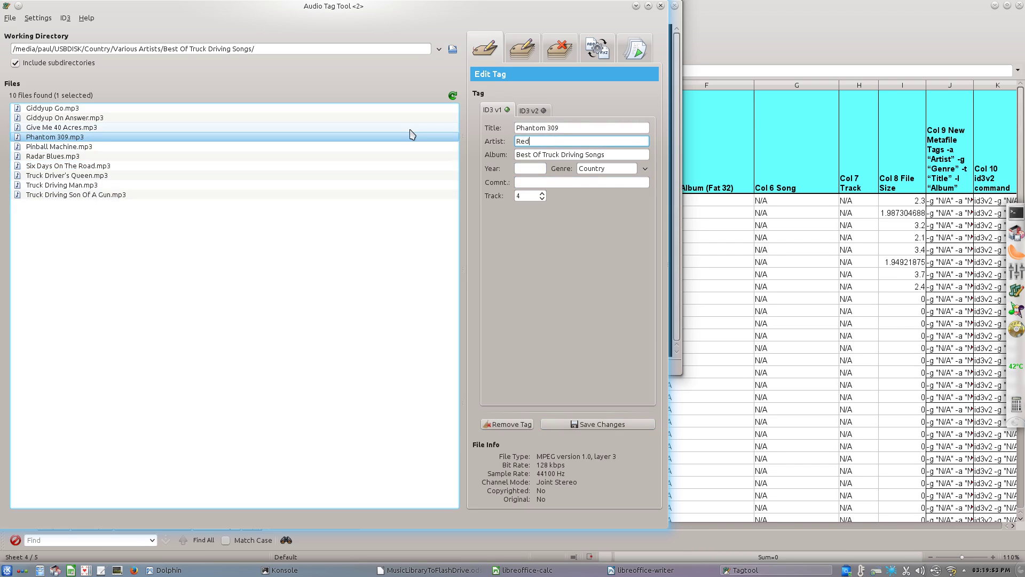
pyautogui.write(' Sovine')
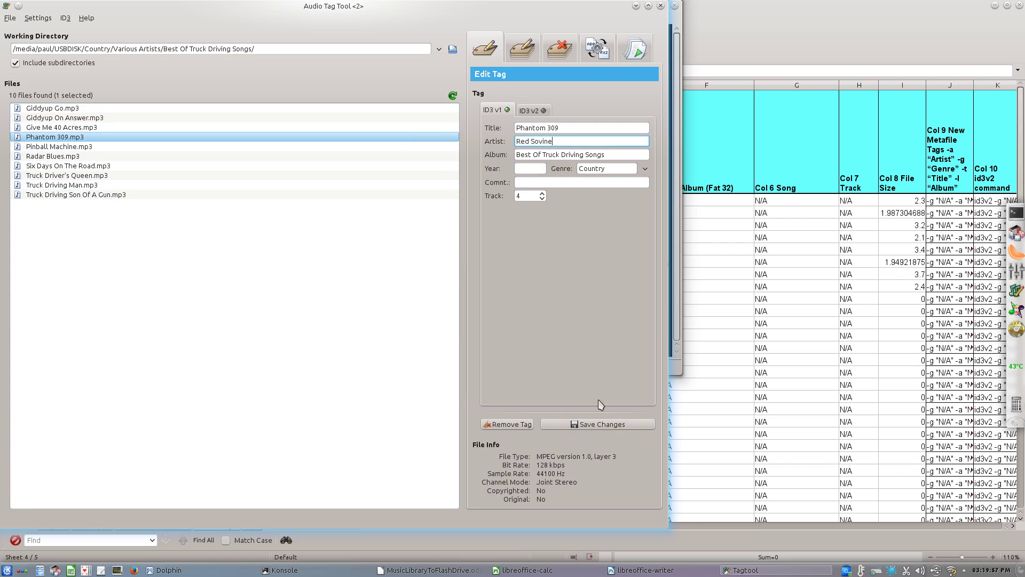
pyautogui.click(603, 424)
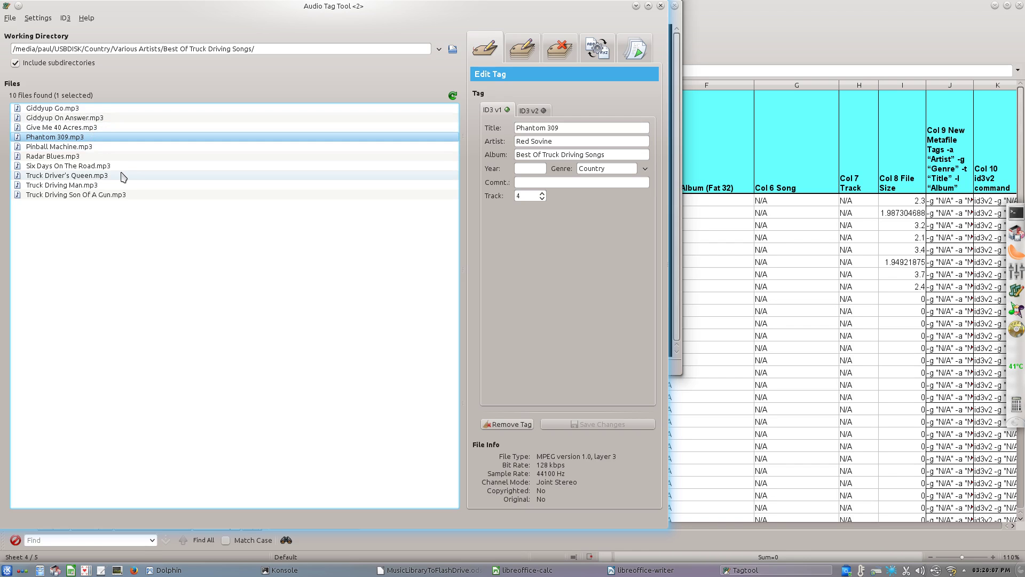
# Change the artist of Giddyup Go to Red Sovine and save the tag
pyautogui.press('Home')
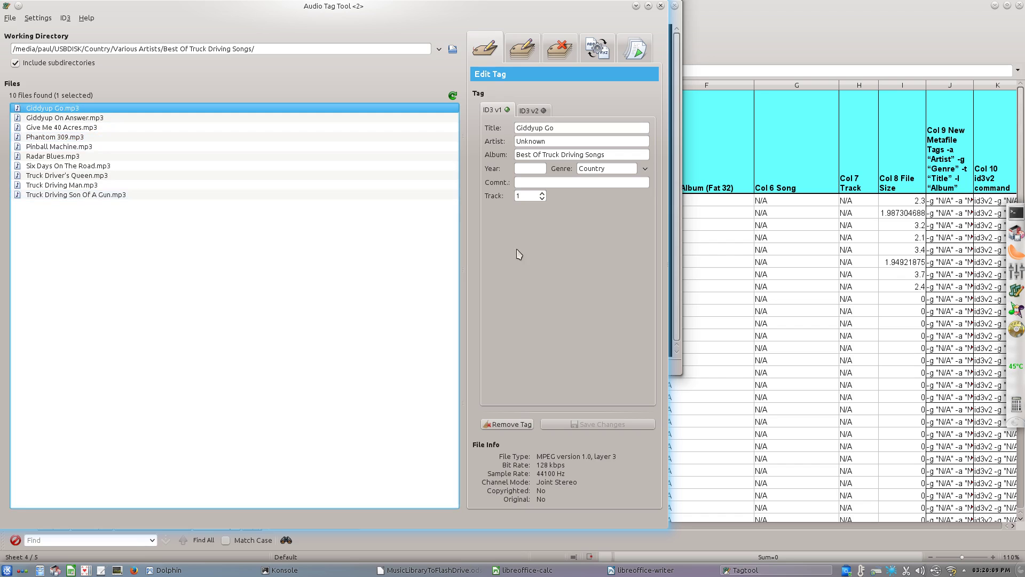
pyautogui.doubleClick(553, 139)
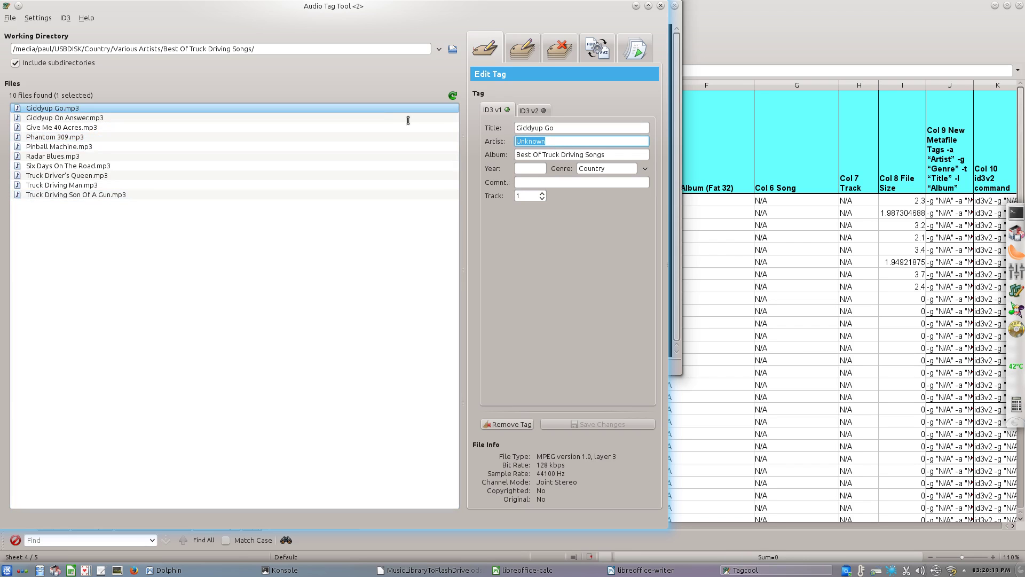
pyautogui.write('Re')
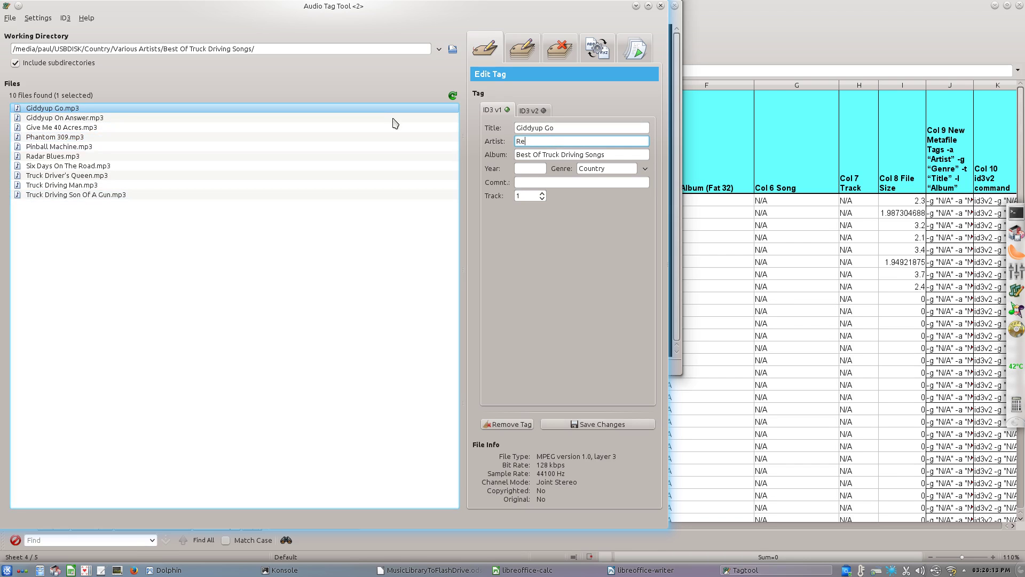
pyautogui.write('d Sovine')
pyautogui.click(612, 430)
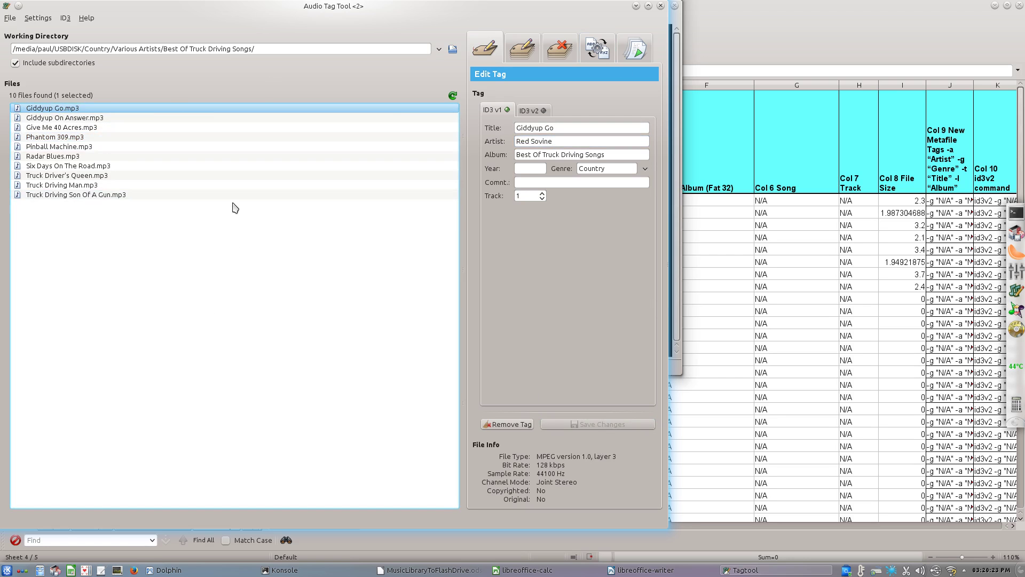
# Switch back to the LibreOffice Calc music database and read the metadata by cell for the songs in A3620:A3627
pyautogui.moveTo(450, 7)
pyautogui.mouseDown()
pyautogui.moveTo(648, 57)
pyautogui.moveTo(517, 24)
pyautogui.moveTo(455, 24)
pyautogui.mouseUp()
pyautogui.click(814, 33)
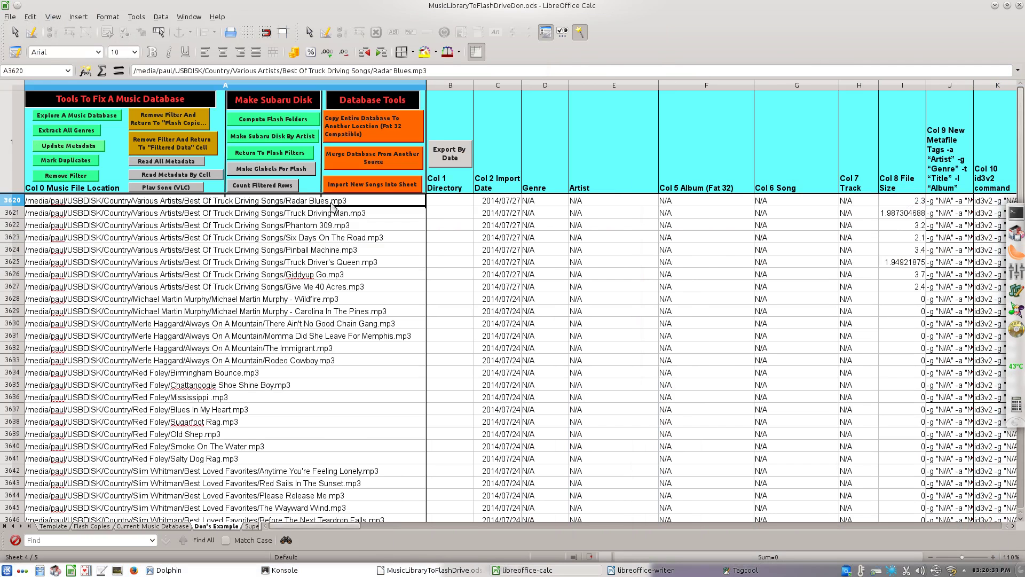
pyautogui.hotkey('shift', 'Down')
pyautogui.hotkey('shift', 'Down')
pyautogui.hotkey('shift', 'Down')
pyautogui.hotkey('shift', 'Down')
pyautogui.hotkey('shift', 'Down')
pyautogui.hotkey('shift', 'Down')
pyautogui.hotkey('shift', 'Down')
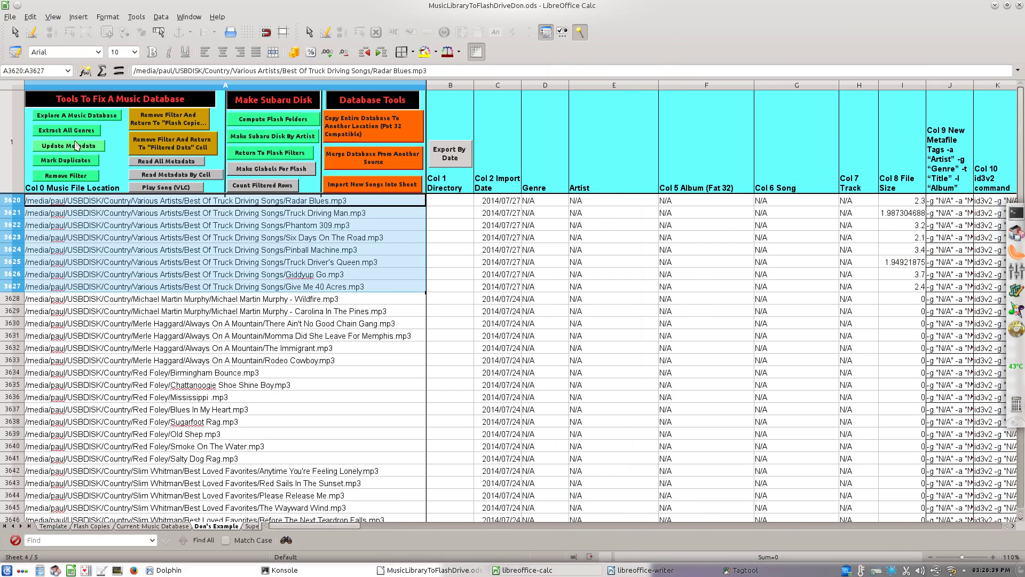
pyautogui.click(176, 177)
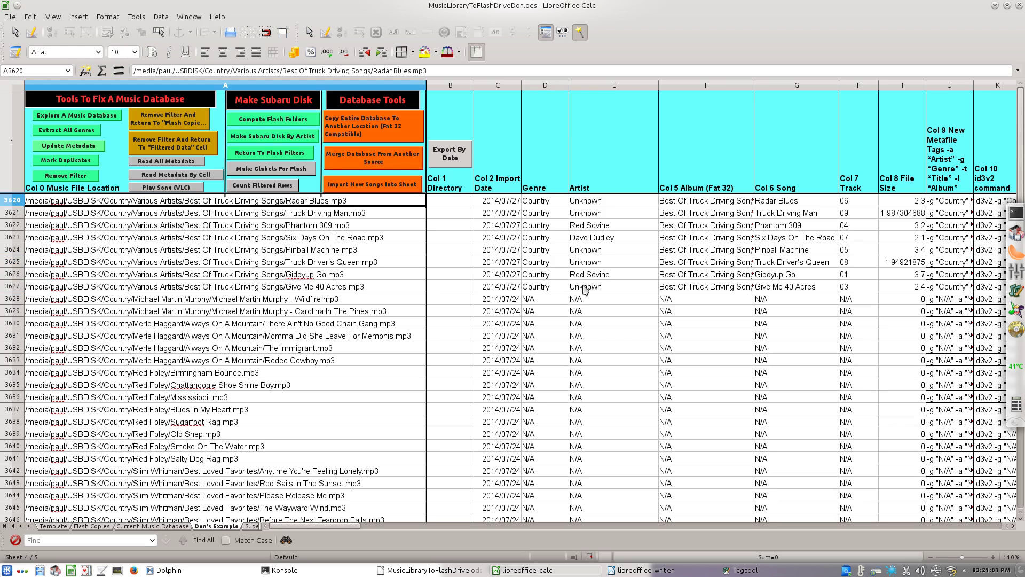
# Play the Pinball Machine song from row 3624 in VLC to listen to its artist, and quit the player
pyautogui.click(291, 250)
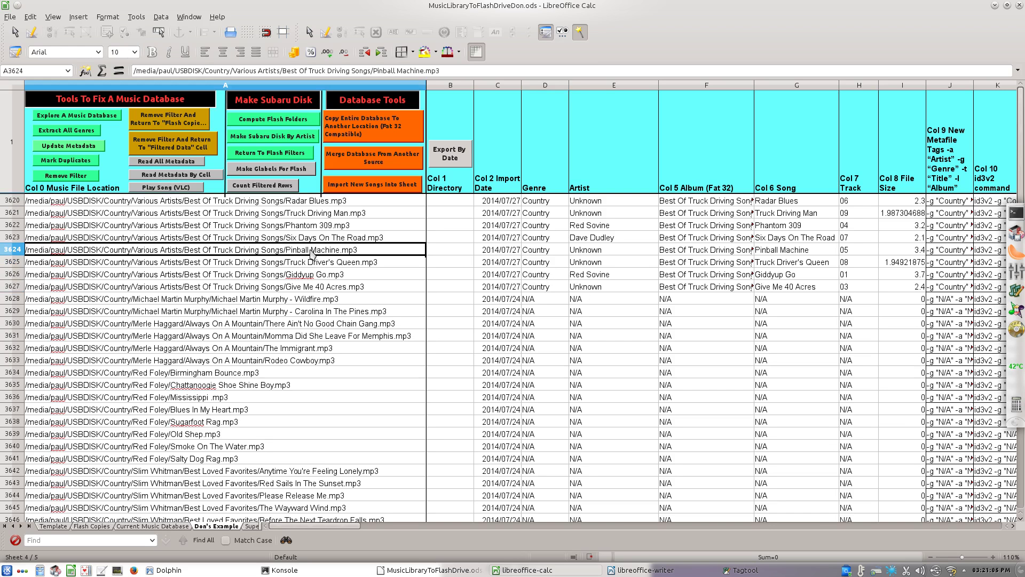
pyautogui.click(179, 188)
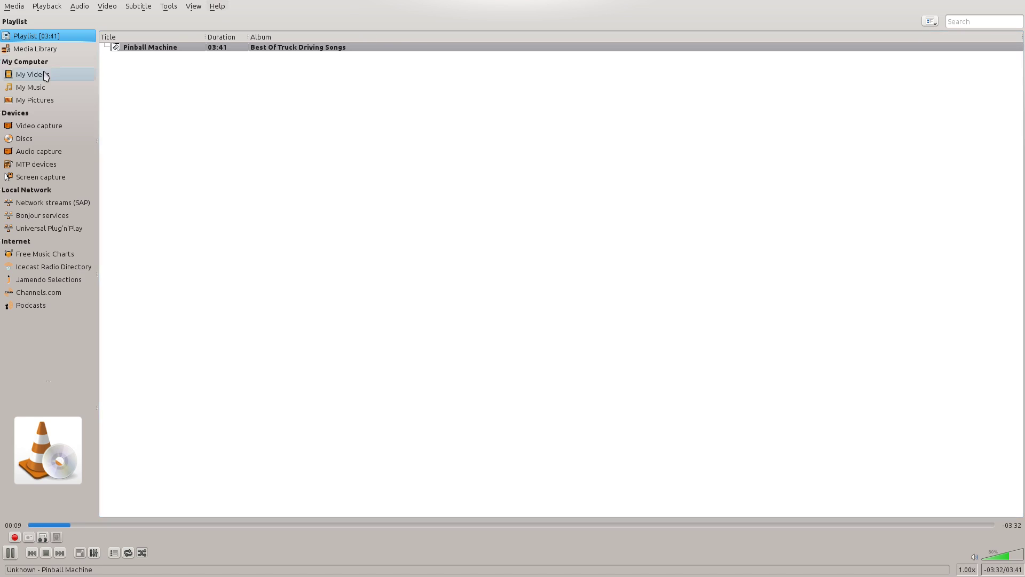
pyautogui.click(27, 6)
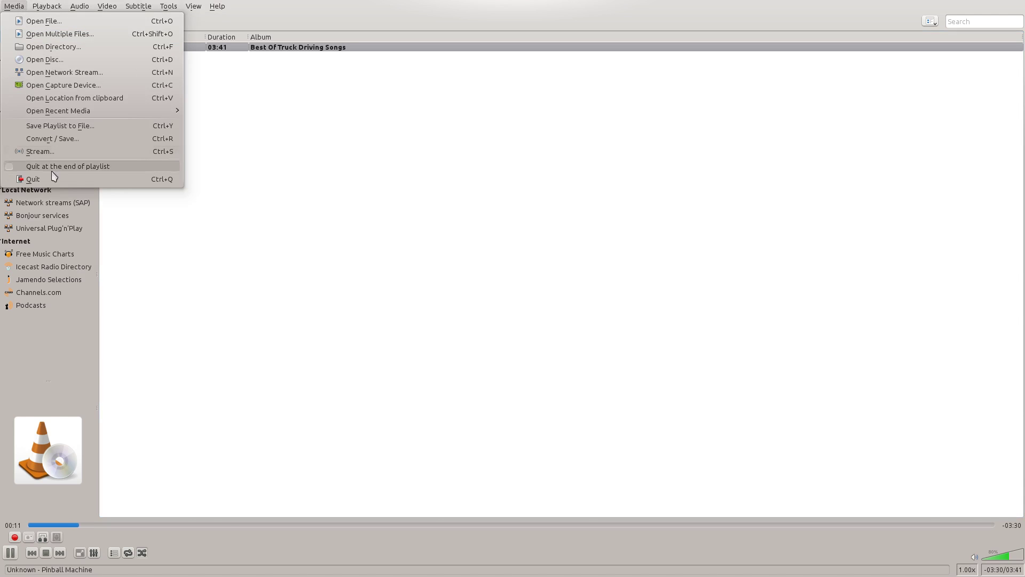
pyautogui.click(33, 179)
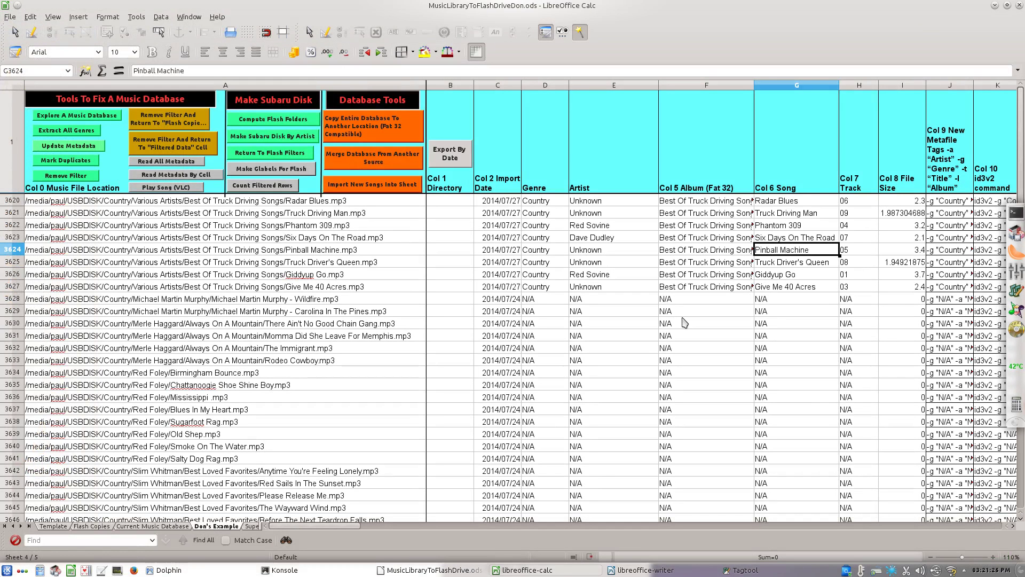
# Set the genre of the Wildfire song in row 3628 to Country
pyautogui.press('Down')
pyautogui.press('Down')
pyautogui.press('Down')
pyautogui.press('Down')
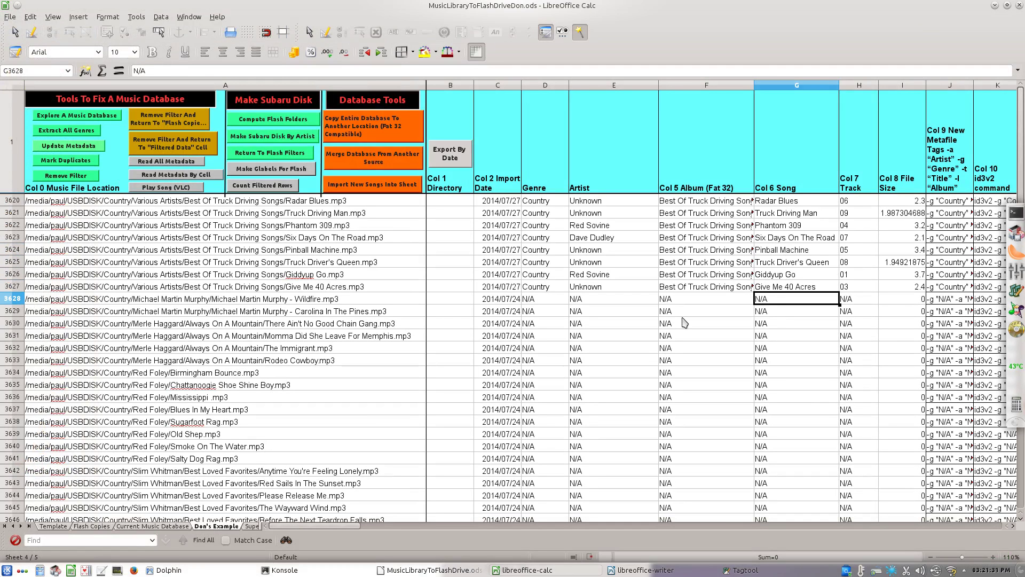
pyautogui.press('Left')
pyautogui.press('Left')
pyautogui.press('Left')
pyautogui.press('Left')
pyautogui.press('Left')
pyautogui.press('Left')
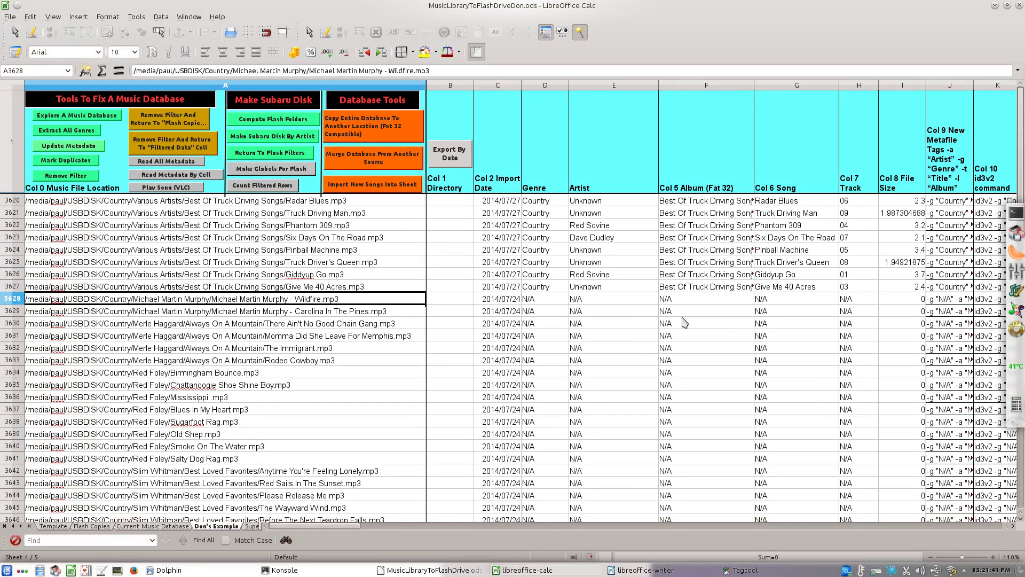
pyautogui.press('Right')
pyautogui.press('Right')
pyautogui.press('Right')
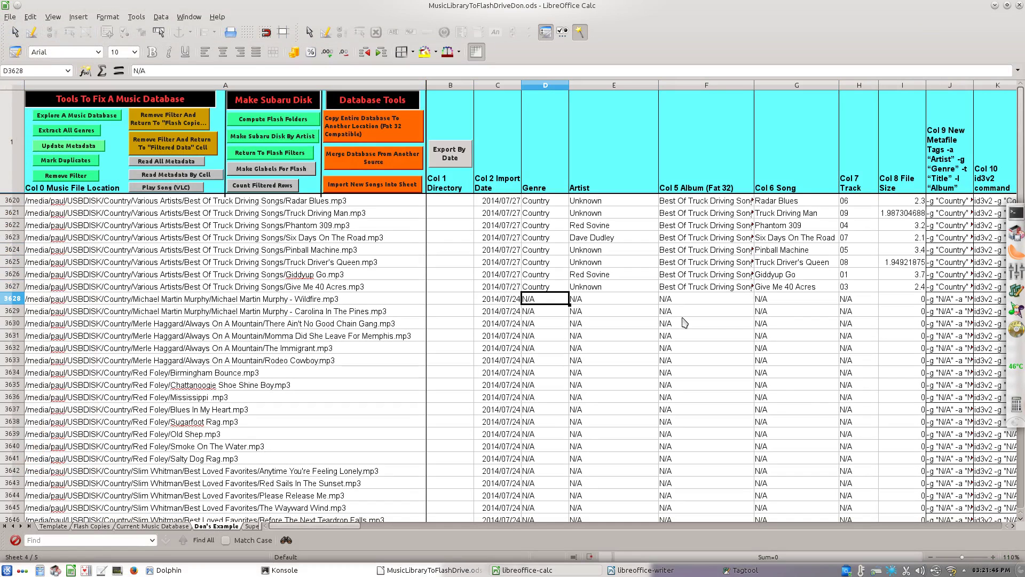
pyautogui.write('C')
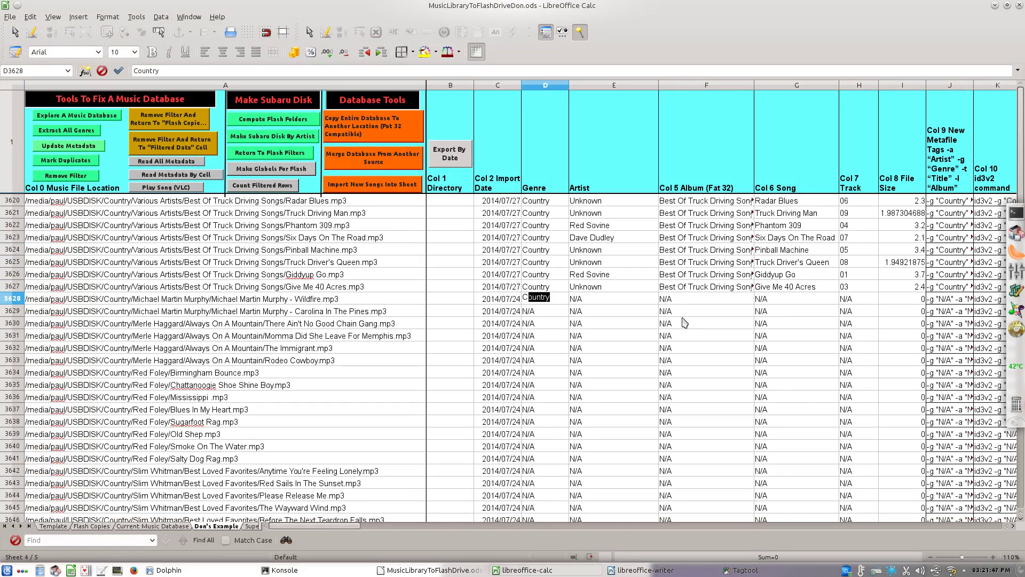
pyautogui.write('ou')
pyautogui.press('Tab')
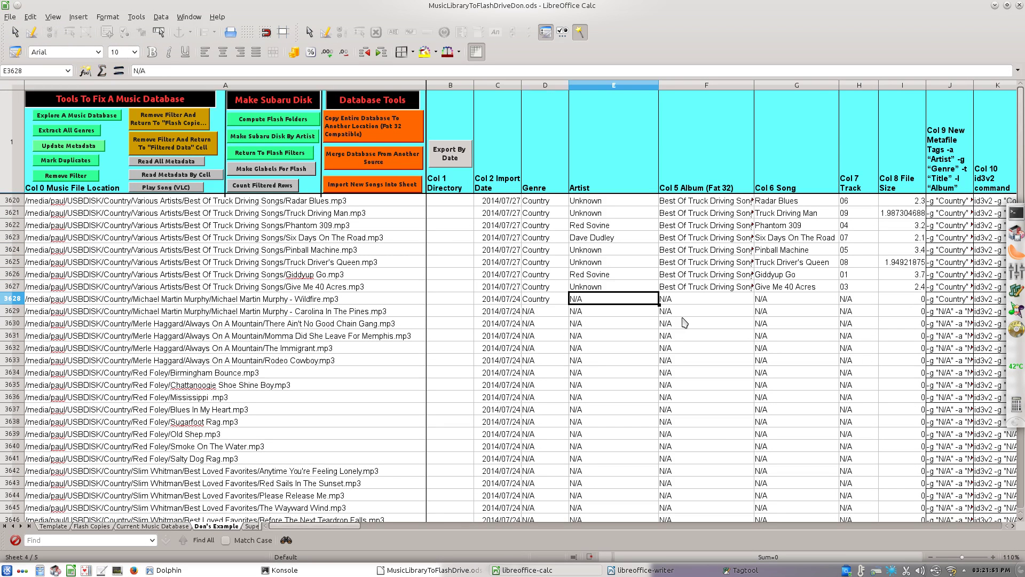
# Enter Micheal Martin Murphy as the artist of the Wildfire song in row 3628
pyautogui.write('Mi')
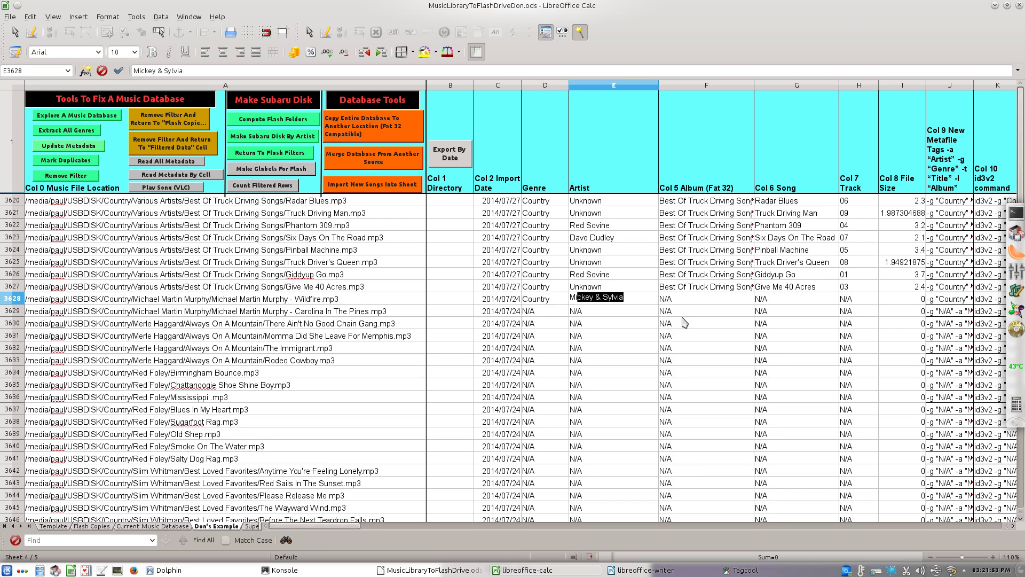
pyautogui.write('ch')
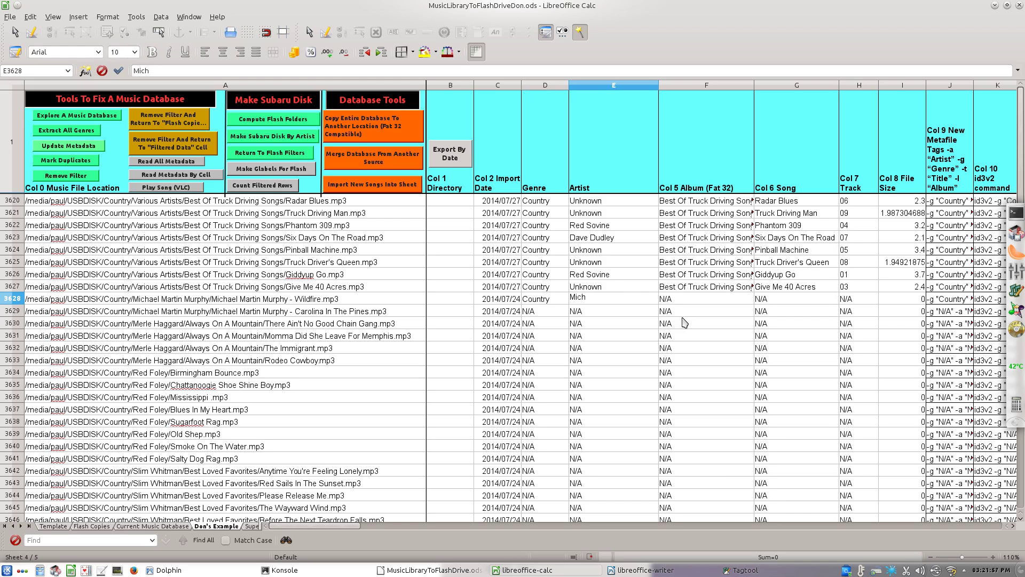
pyautogui.write('eal Martin Mu')
pyautogui.write('rphy')
pyautogui.press('Tab')
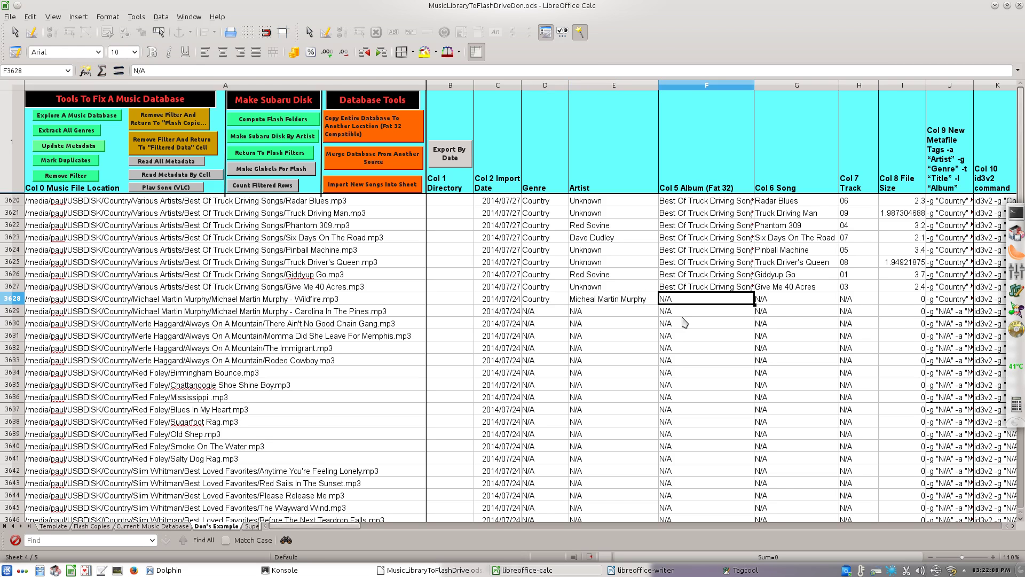
# Copy the artist name of row 3628 into the album cell of the same row
pyautogui.write('M')
pyautogui.hotkey('shift', 'Tab')
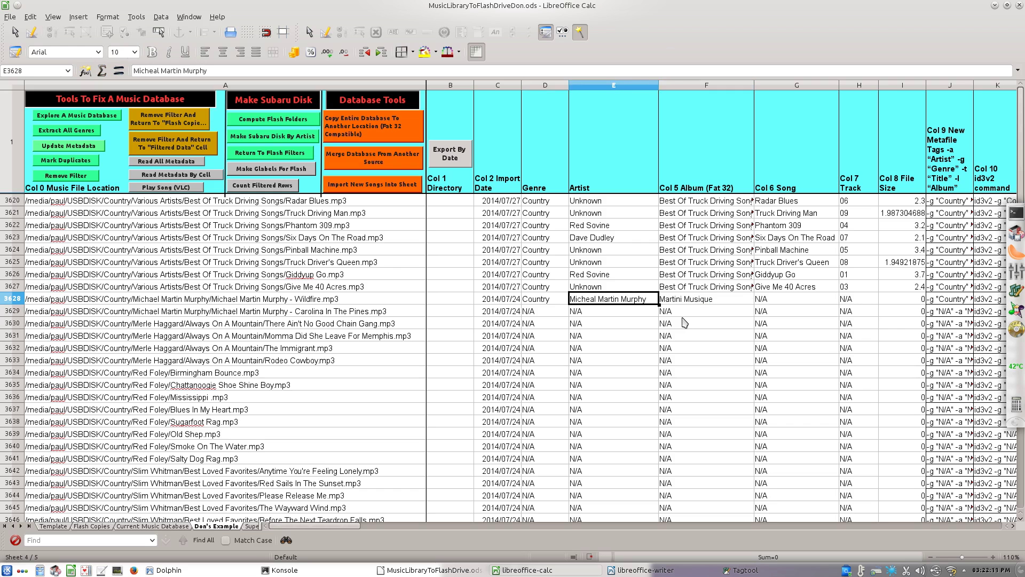
pyautogui.hotkey('ctrl', 'c')
pyautogui.press('Tab')
pyautogui.hotkey('ctrl', 'v')
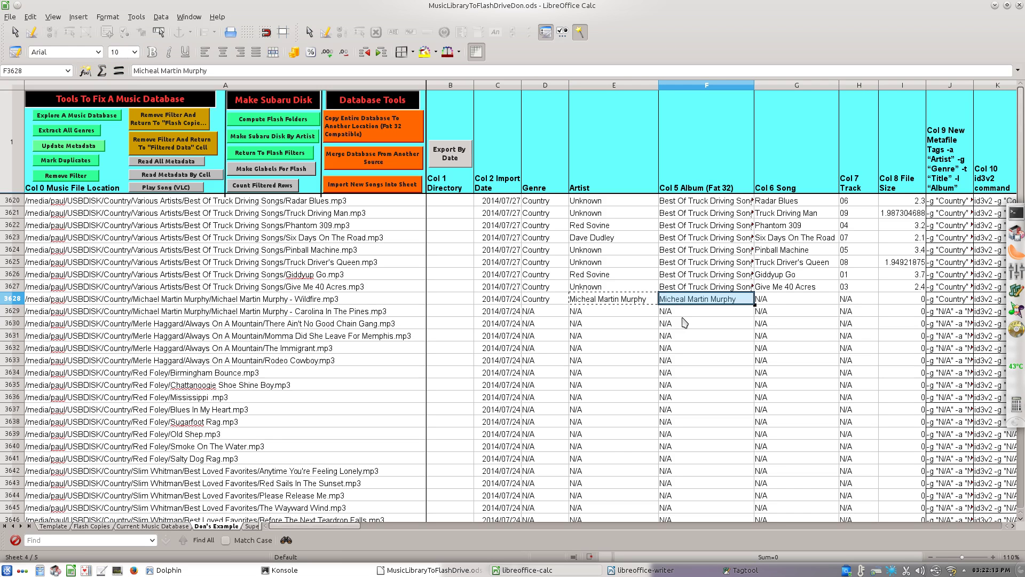
pyautogui.press('Tab')
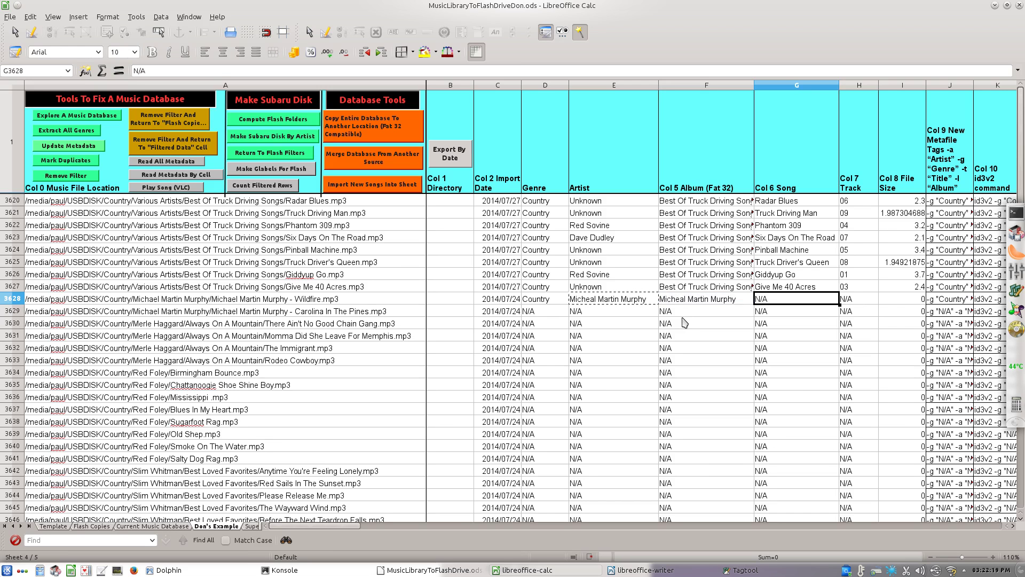
# Enter the song title Wildfire and track number 01 in row 3628, and return to the row's genre cell
pyautogui.write('Wild')
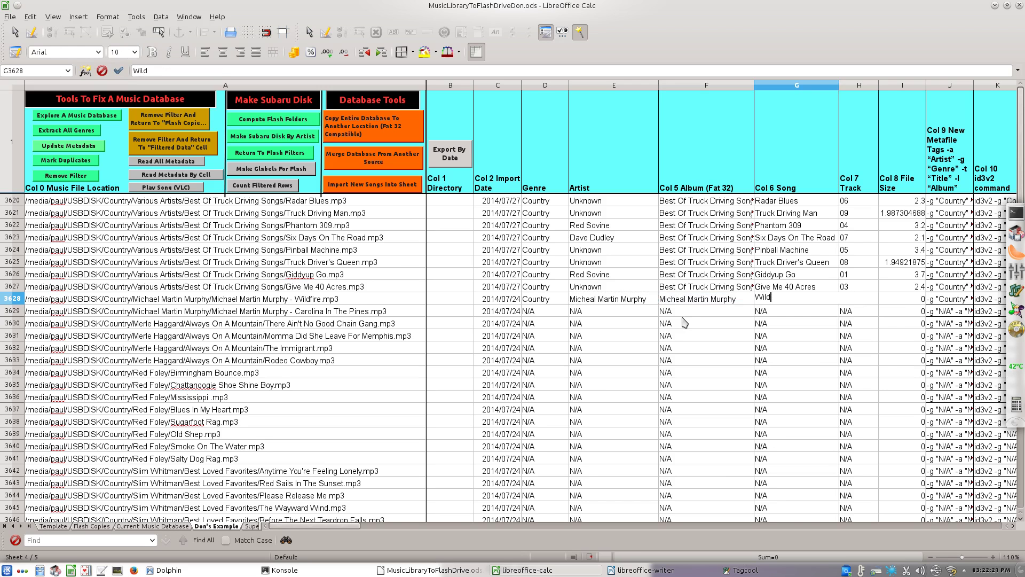
pyautogui.write('fire')
pyautogui.press('Tab')
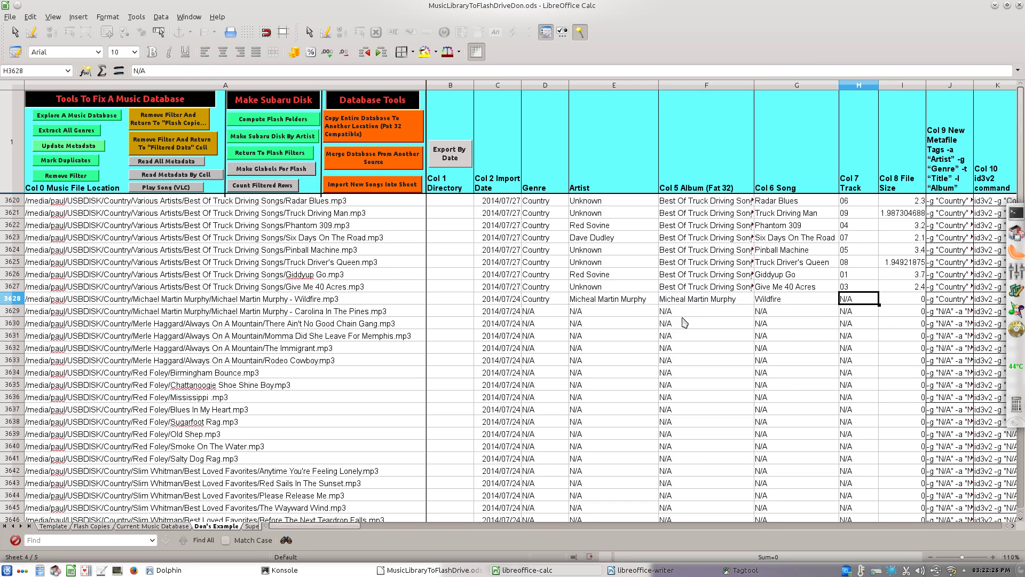
pyautogui.write('01')
pyautogui.press('Return')
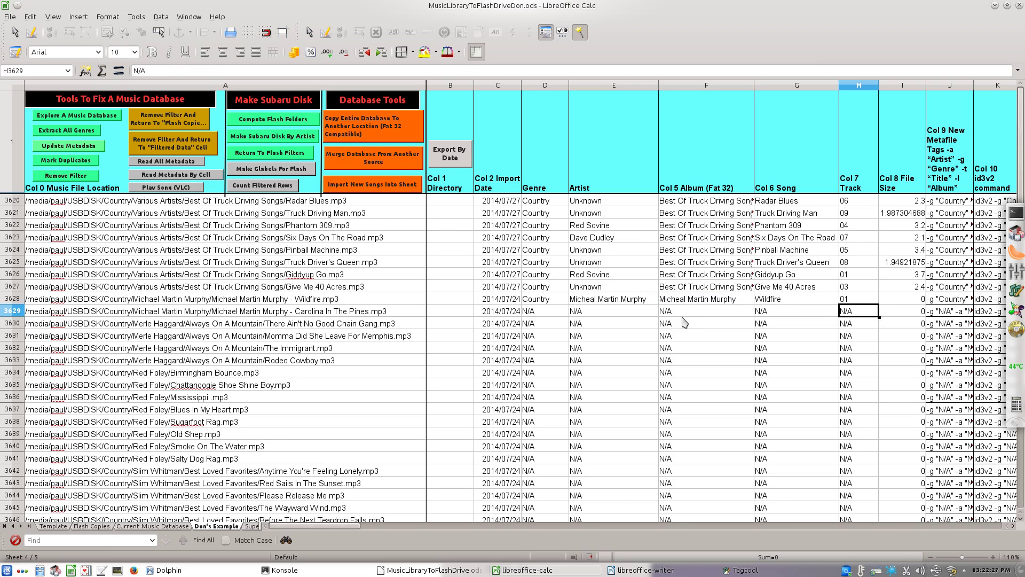
pyautogui.press('Left')
pyautogui.press('Left')
pyautogui.press('Left')
pyautogui.press('Left')
pyautogui.press('Up')
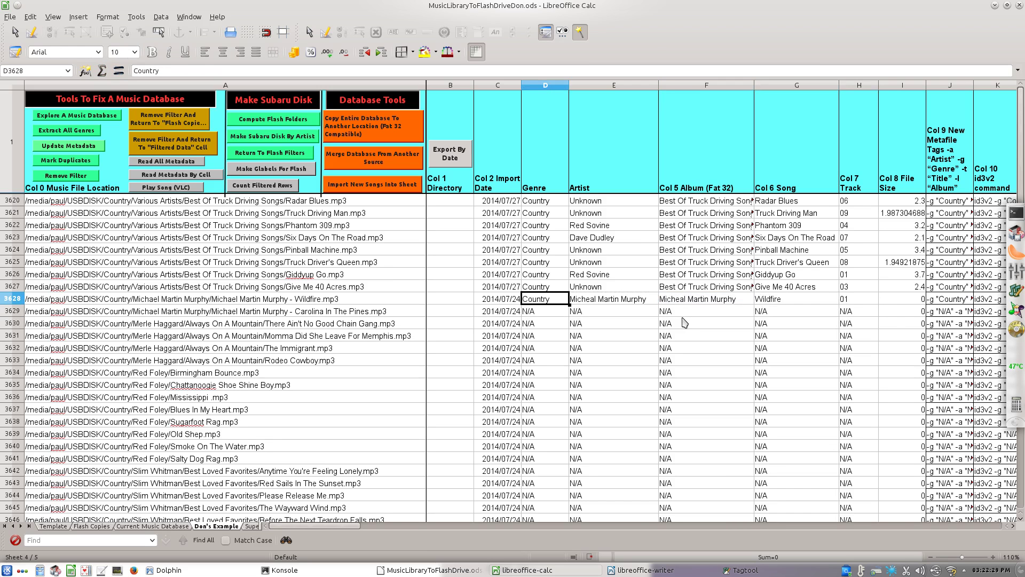
pyautogui.hotkey('shift', 'Right')
pyautogui.hotkey('shift', 'Right')
pyautogui.hotkey('shift', 'Right')
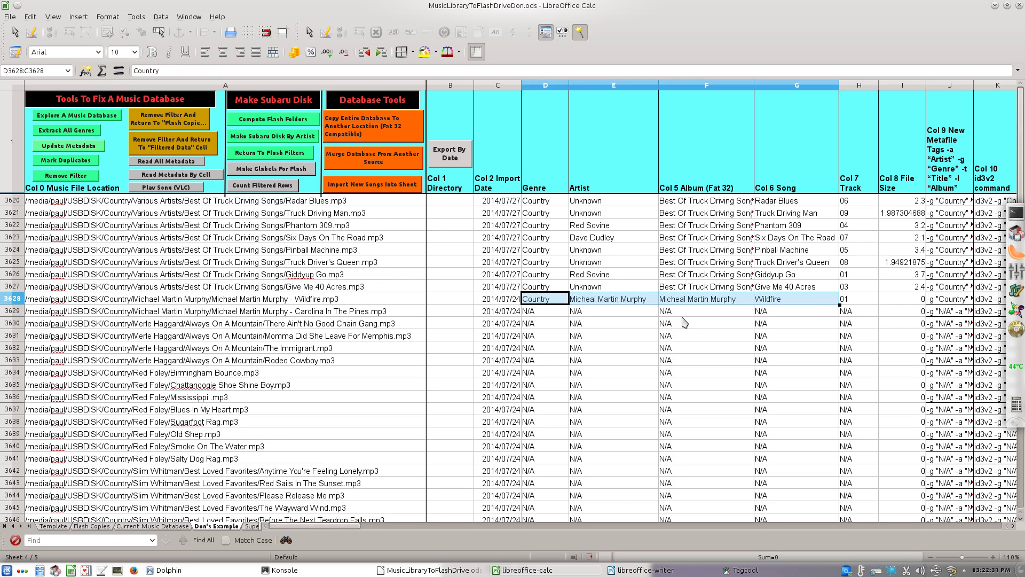
pyautogui.hotkey('shift', 'Down')
pyautogui.press('Up')
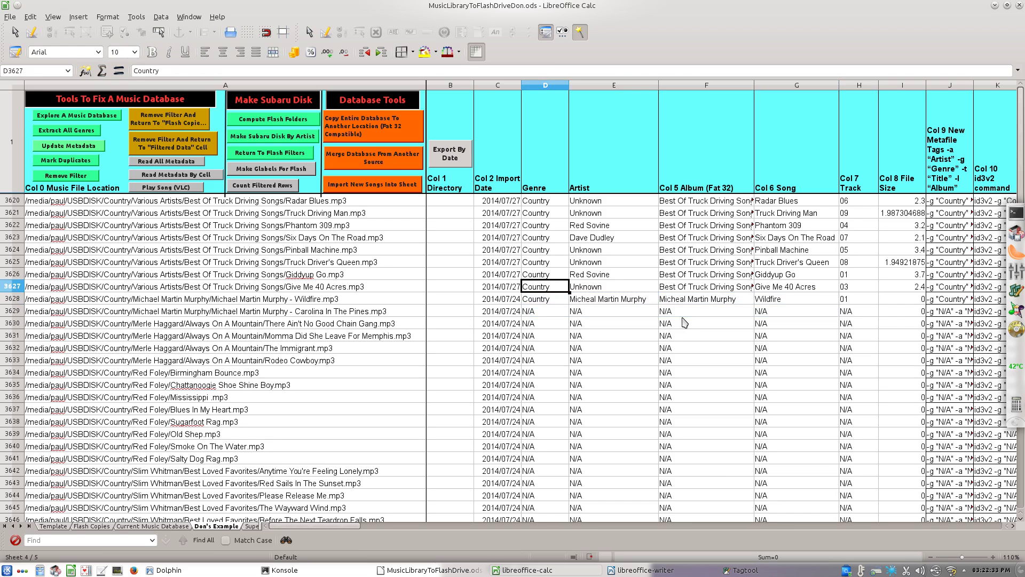
pyautogui.hotkey('shift', 'Right')
pyautogui.hotkey('shift', 'Right')
pyautogui.hotkey('shift', 'Right')
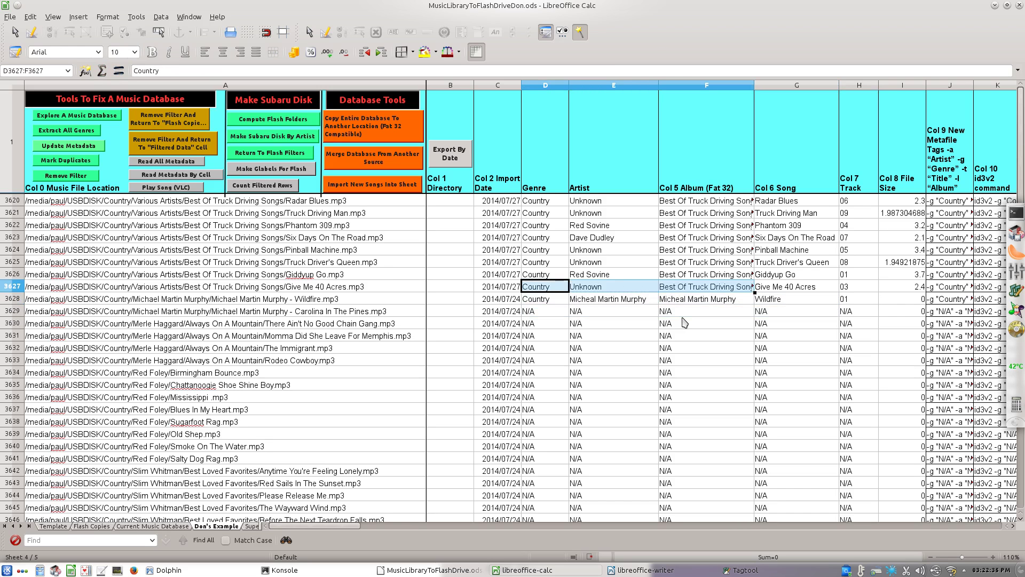
pyautogui.hotkey('shift', 'Left')
pyautogui.press('Down')
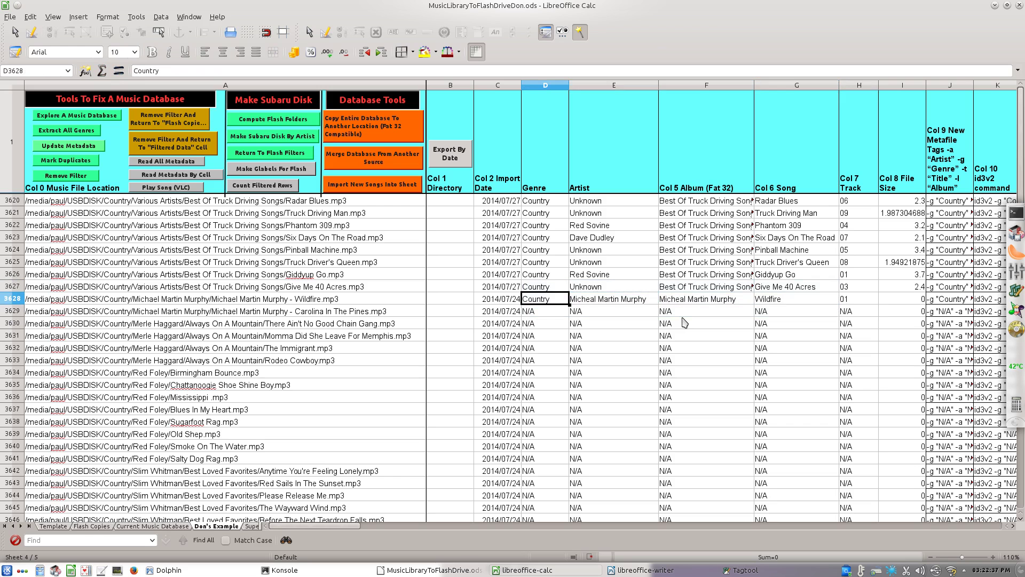
# Copy the genre, artist and album from row 3628 to the Carolina In The Pines song in row 3629
pyautogui.hotkey('shift', 'Right')
pyautogui.hotkey('shift', 'Right')
pyautogui.hotkey('ctrl', 'c')
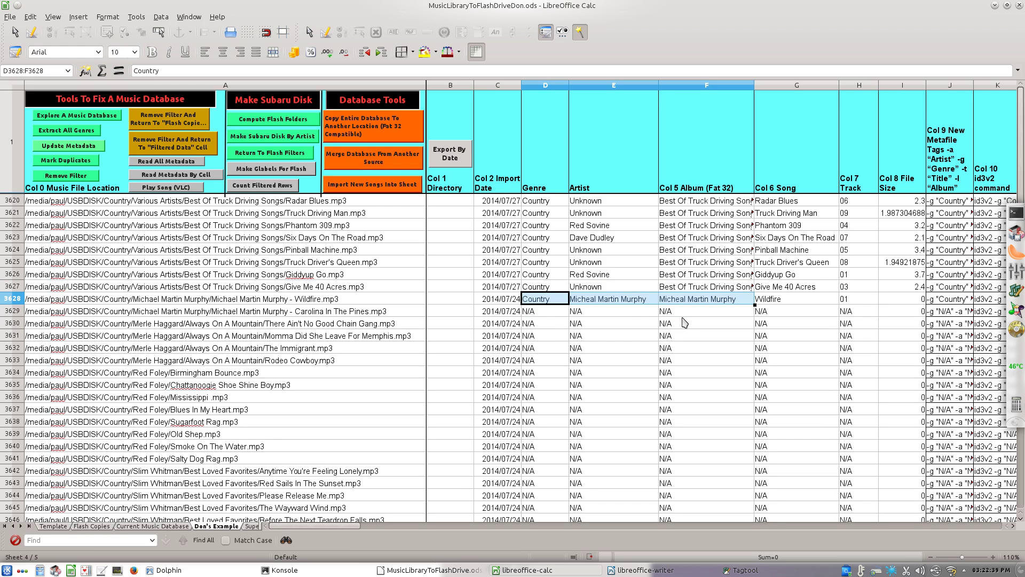
pyautogui.press('Down')
pyautogui.hotkey('ctrl', 'v')
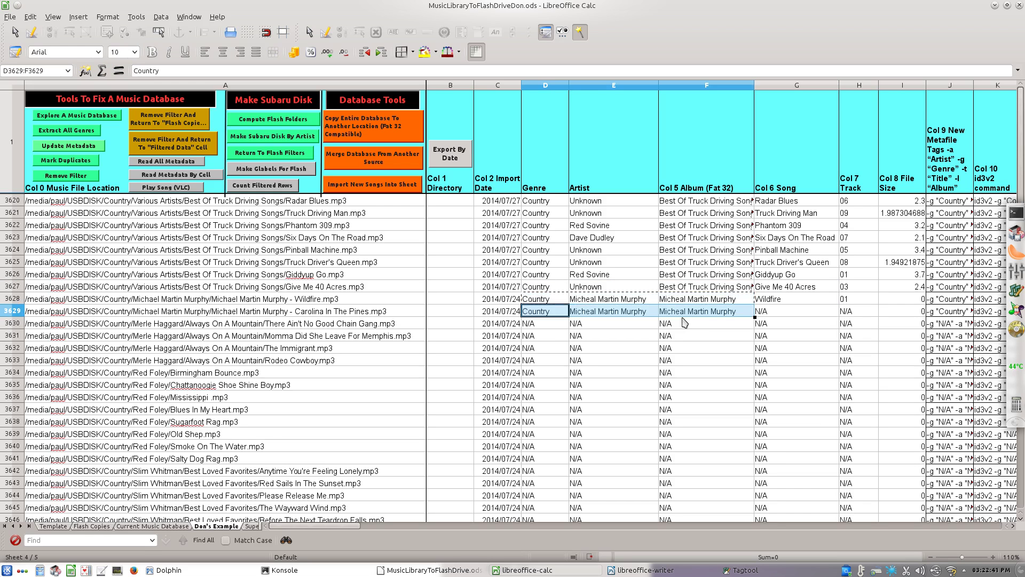
# Enter the song title Carolina In The Pines and track number 02 in row 3629
pyautogui.press('Left')
pyautogui.press('Home')
pyautogui.press('Right')
pyautogui.press('Right')
pyautogui.press('Right')
pyautogui.press('Right')
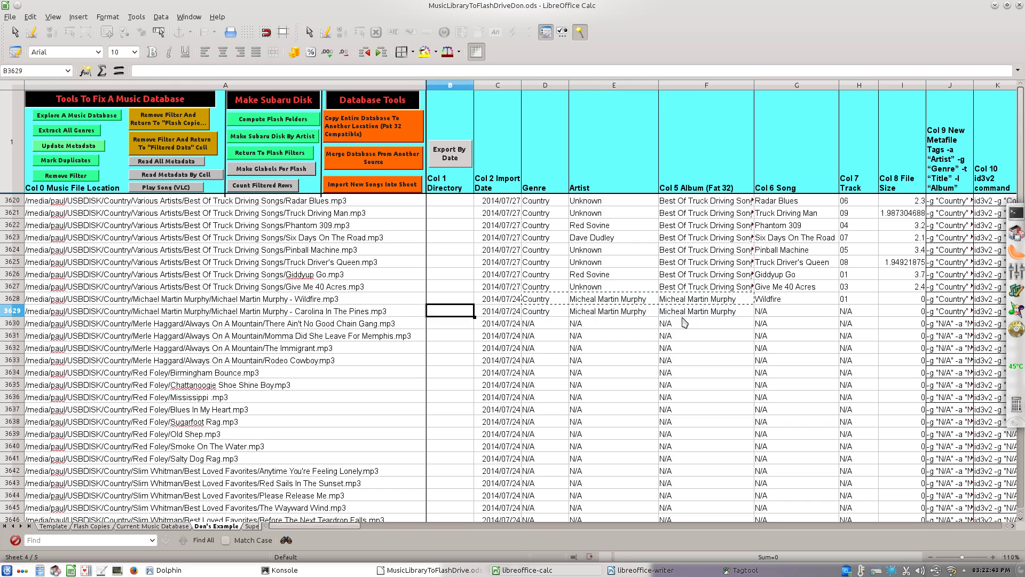
pyautogui.press('Right')
pyautogui.press('Right')
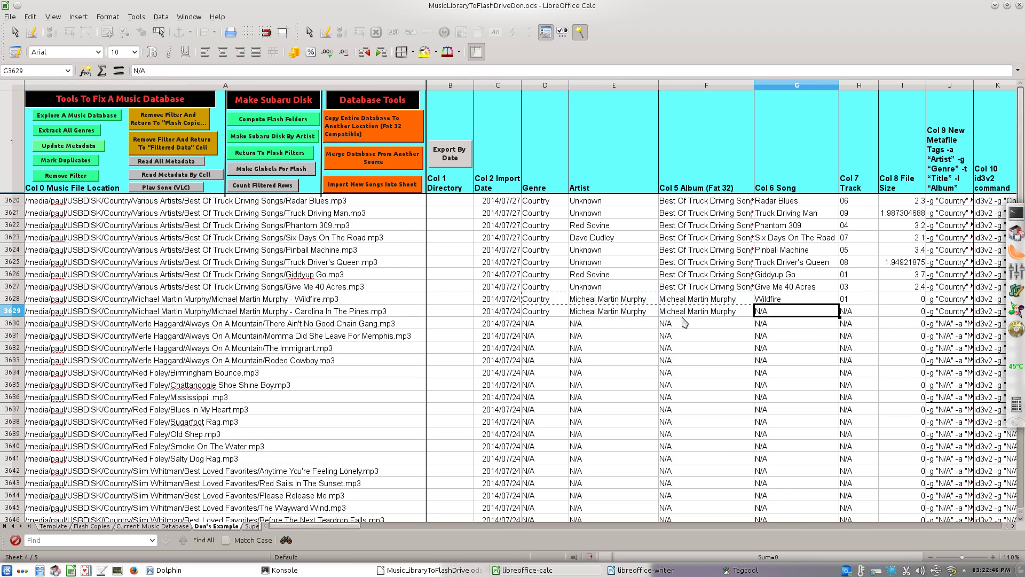
pyautogui.write('Caro')
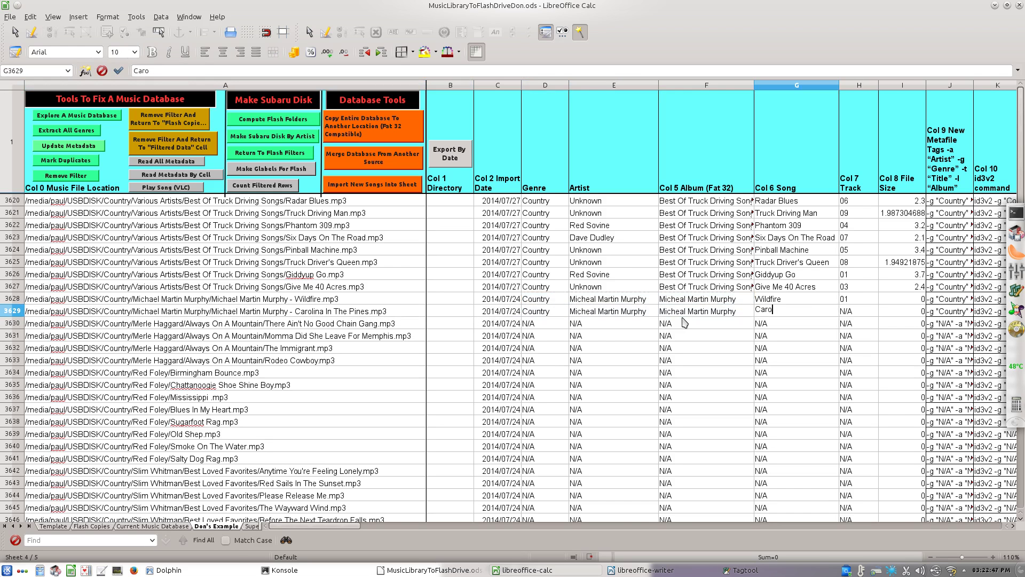
pyautogui.write('lina In The Pines')
pyautogui.press('Tab')
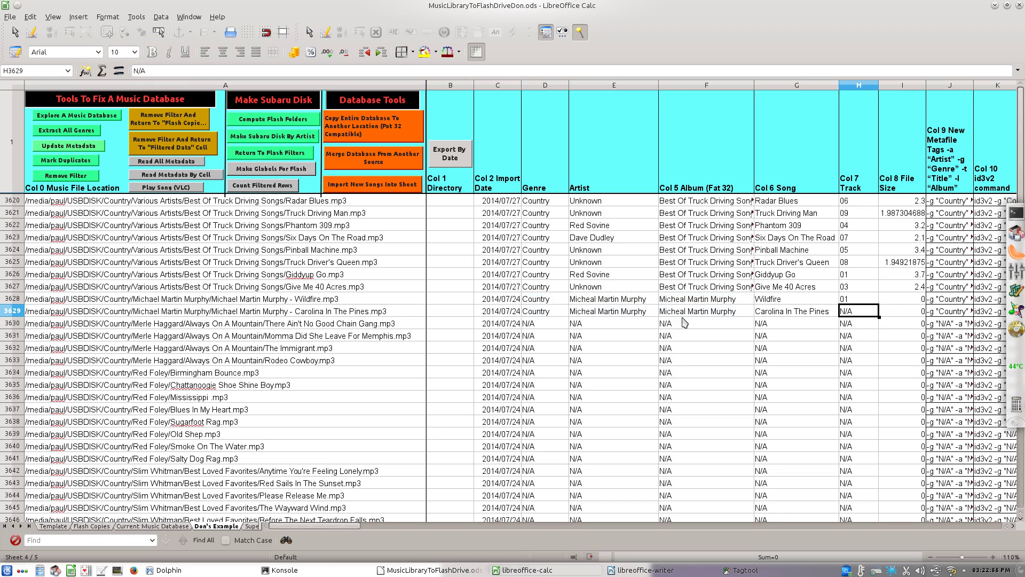
pyautogui.write('02')
pyautogui.hotkey('shift', 'Tab')
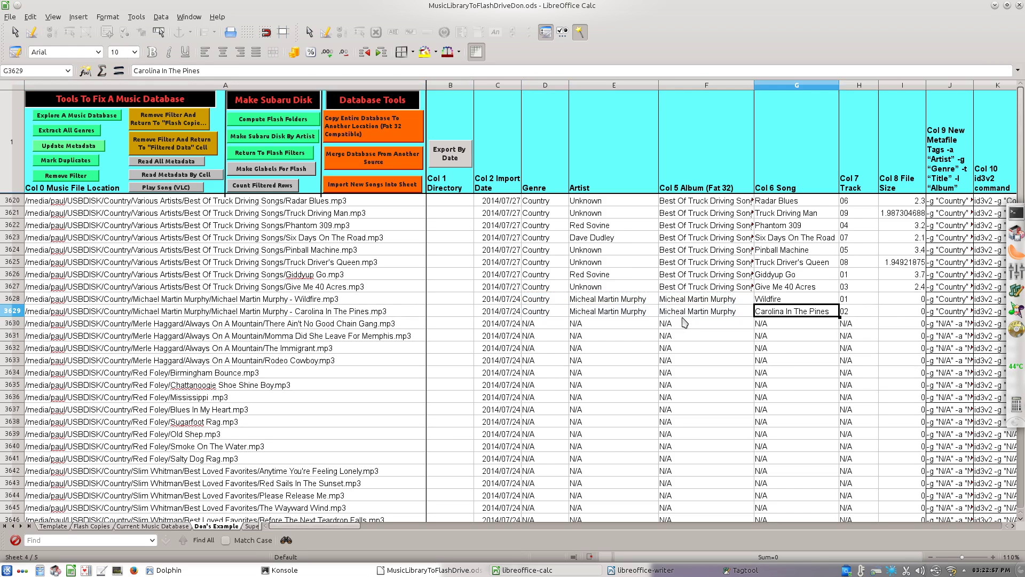
# Update the metadata of the Wildfire and Carolina In The Pines files in rows 3628 and 3629
pyautogui.press('Left')
pyautogui.press('Left')
pyautogui.press('Left')
pyautogui.press('Left')
pyautogui.press('Left')
pyautogui.press('Left')
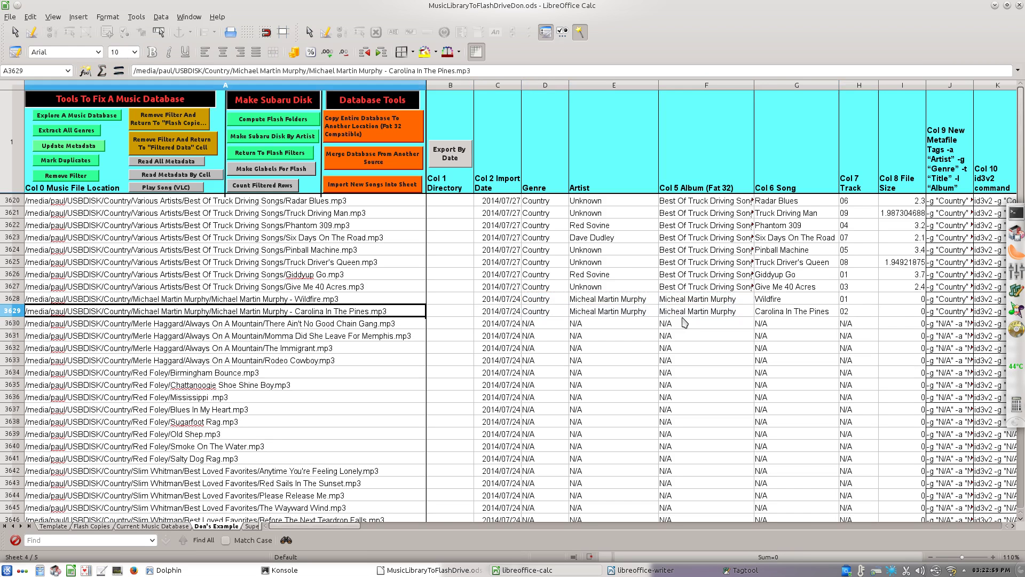
pyautogui.press('Up')
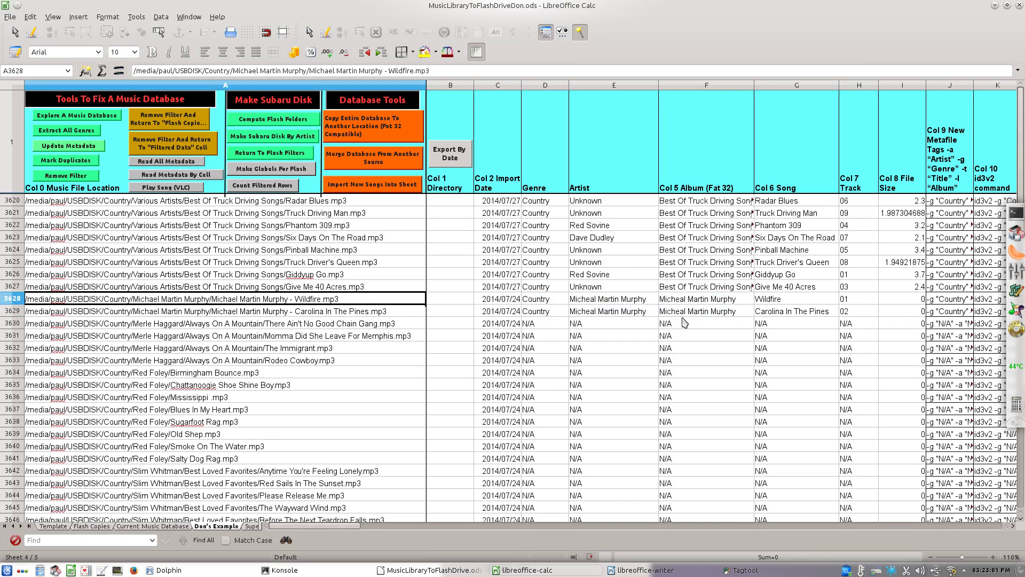
pyautogui.hotkey('shift', 'Down')
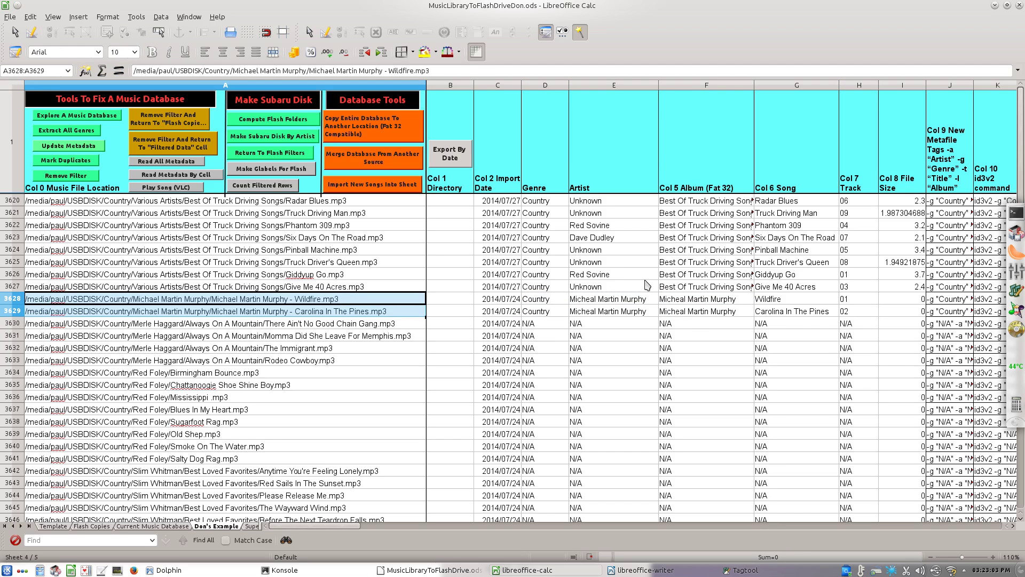
pyautogui.click(89, 147)
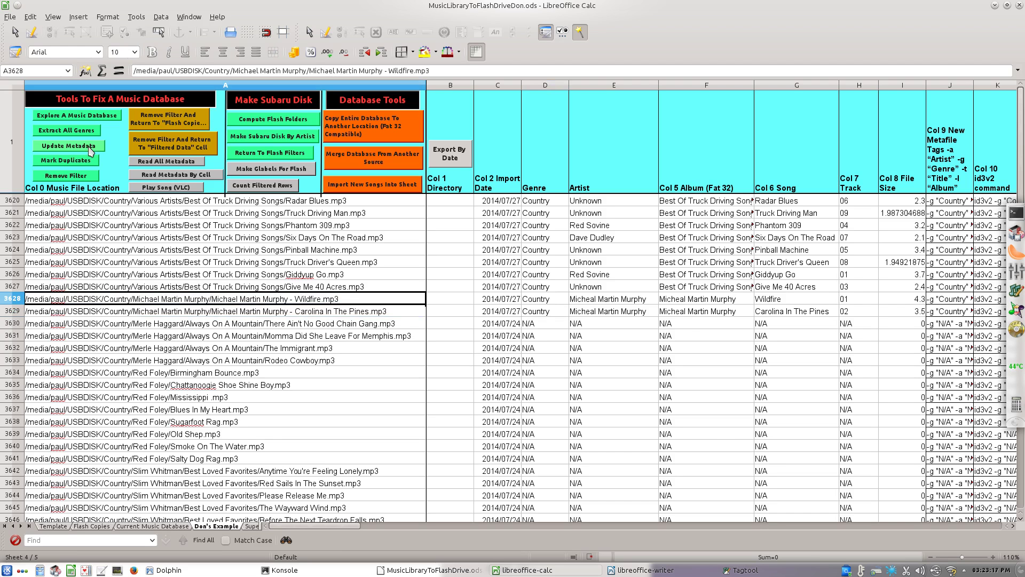
# Review the updated genre, artist, album and song entries in rows 3620 to 3628
pyautogui.press('Up')
pyautogui.press('Up')
pyautogui.press('Up')
pyautogui.press('Up')
pyautogui.press('Up')
pyautogui.press('Up')
pyautogui.press('Up')
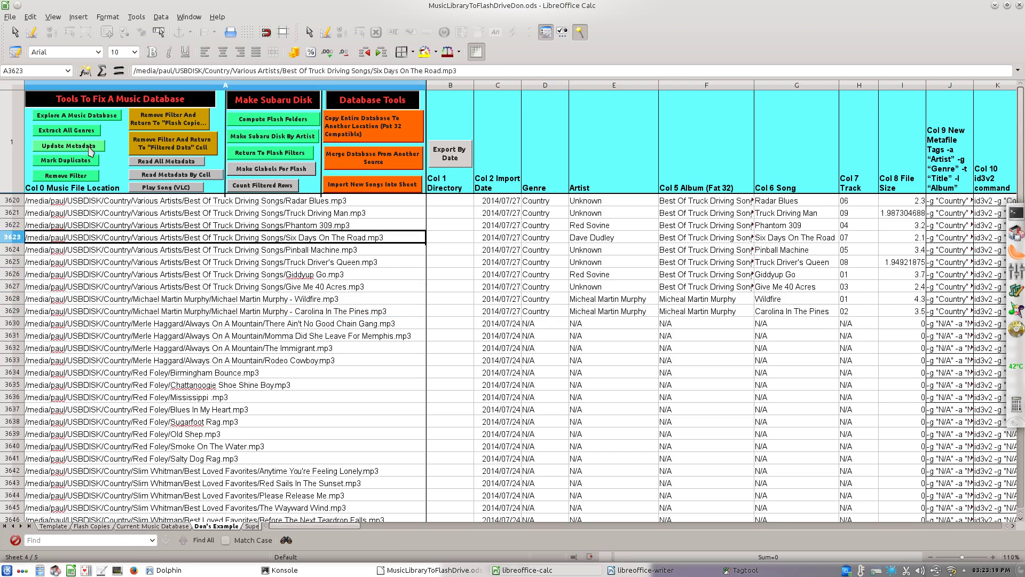
pyautogui.press('Up')
pyautogui.press('Right')
pyautogui.press('Right')
pyautogui.press('Right')
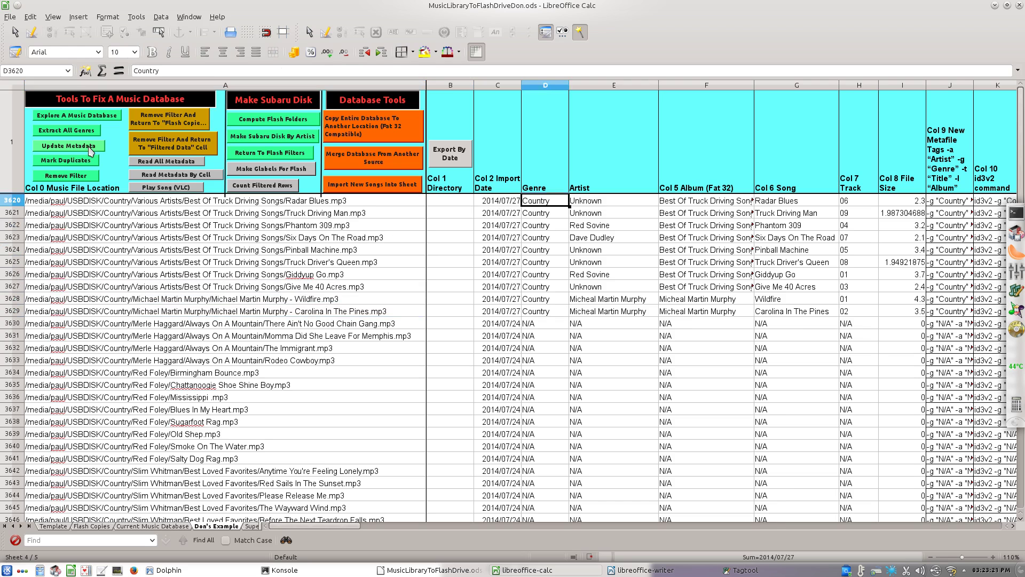
pyautogui.press('Right')
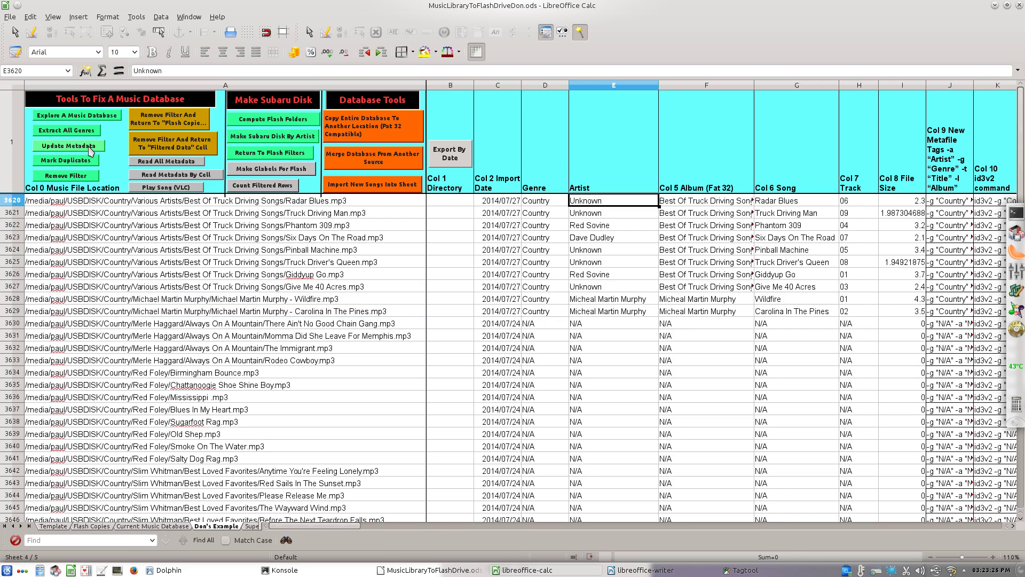
pyautogui.press('Down')
pyautogui.press('Down')
pyautogui.press('Down')
pyautogui.press('Down')
pyautogui.press('Down')
pyautogui.press('Down')
pyautogui.press('Down')
pyautogui.press('Down')
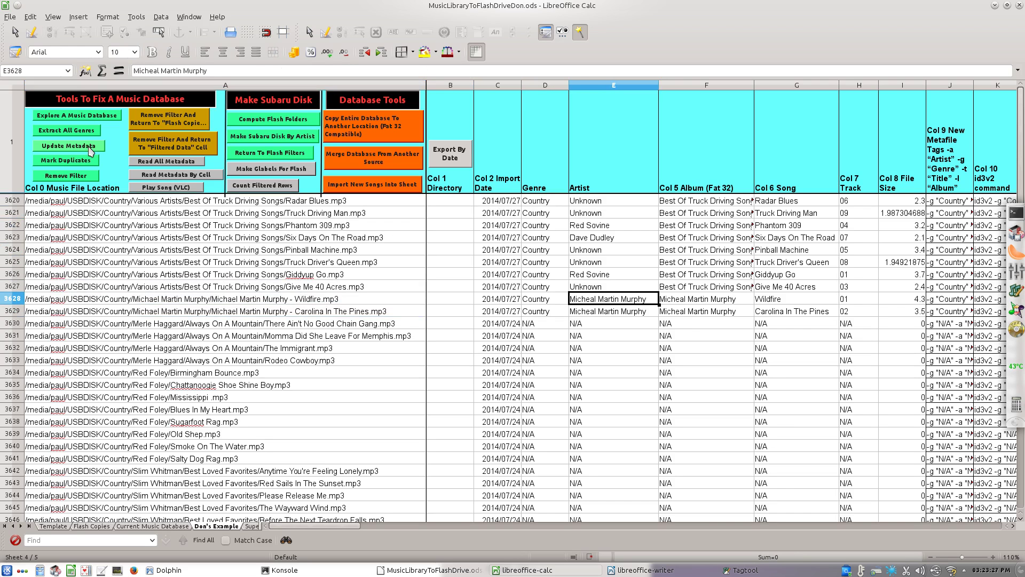
pyautogui.press('Right')
pyautogui.press('Right')
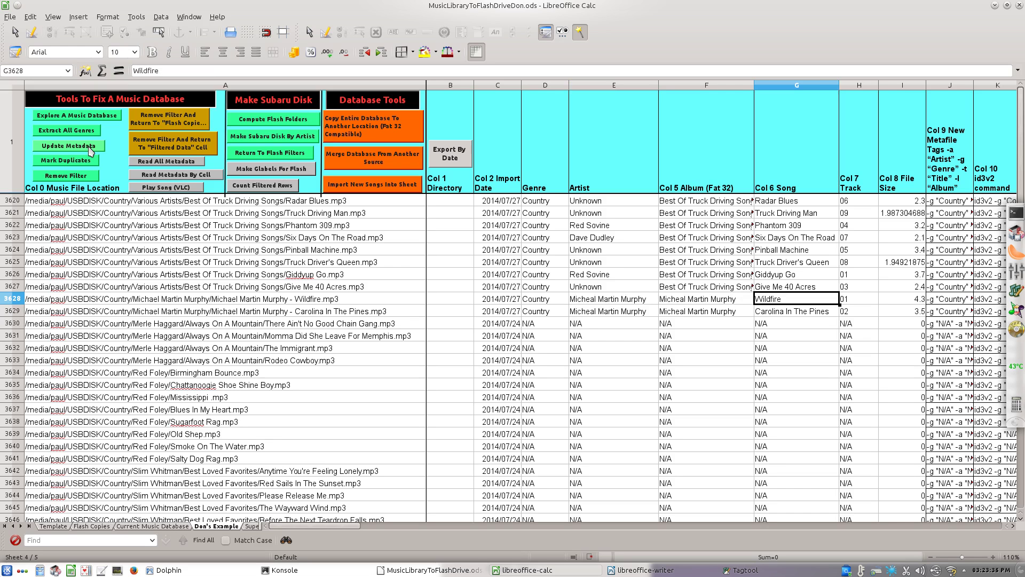
# Recheck the import date and artist columns of the corrected songs between rows 3620 and 3628
pyautogui.press('Left')
pyautogui.press('Left')
pyautogui.press('Left')
pyautogui.press('Left')
pyautogui.press('Left')
pyautogui.press('Left')
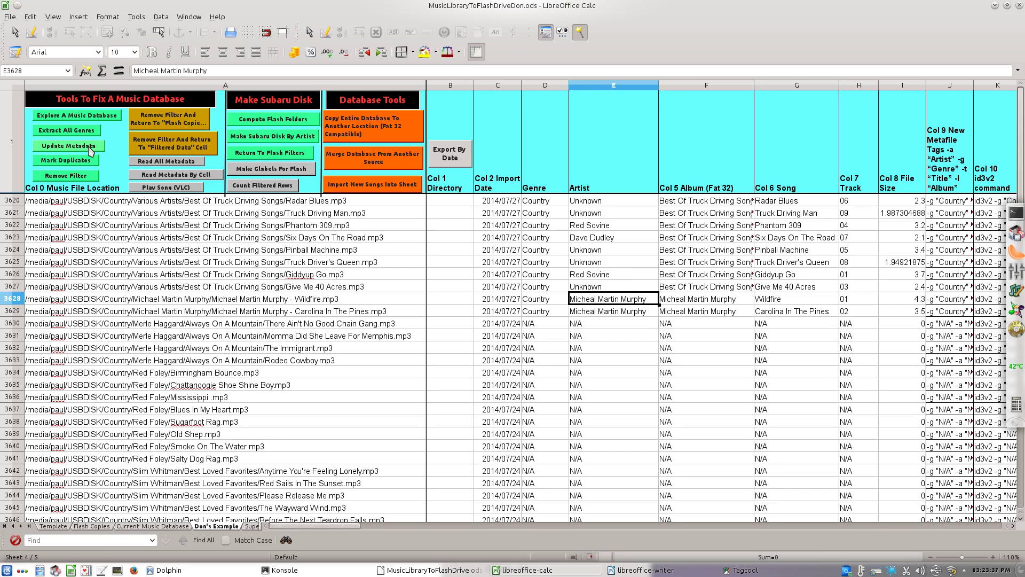
pyautogui.press('Right')
pyautogui.press('Right')
pyautogui.press('Right')
pyautogui.press('Right')
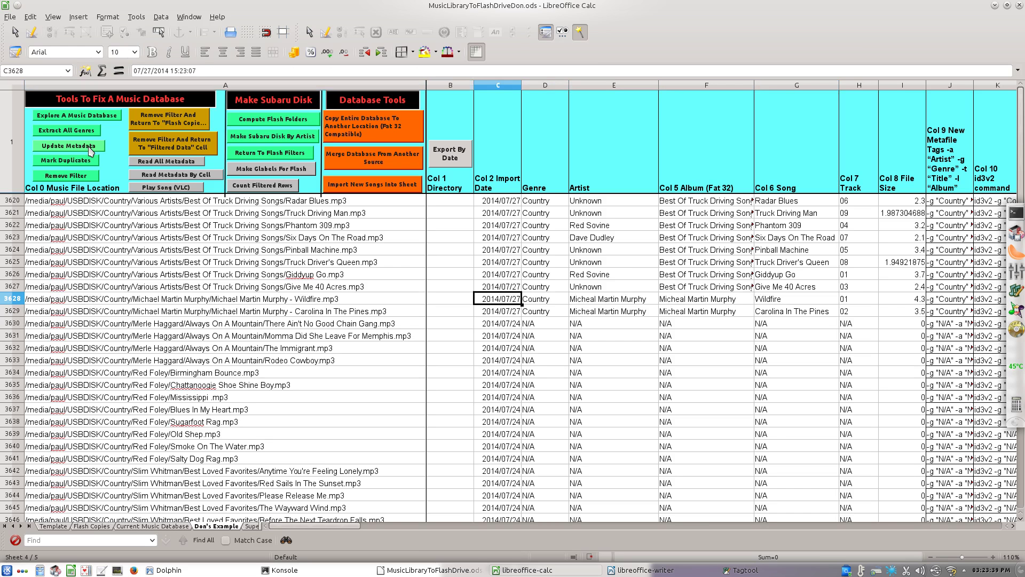
pyautogui.press('Up')
pyautogui.press('Up')
pyautogui.press('Up')
pyautogui.press('Up')
pyautogui.press('Up')
pyautogui.press('Up')
pyautogui.press('Up')
pyautogui.press('Up')
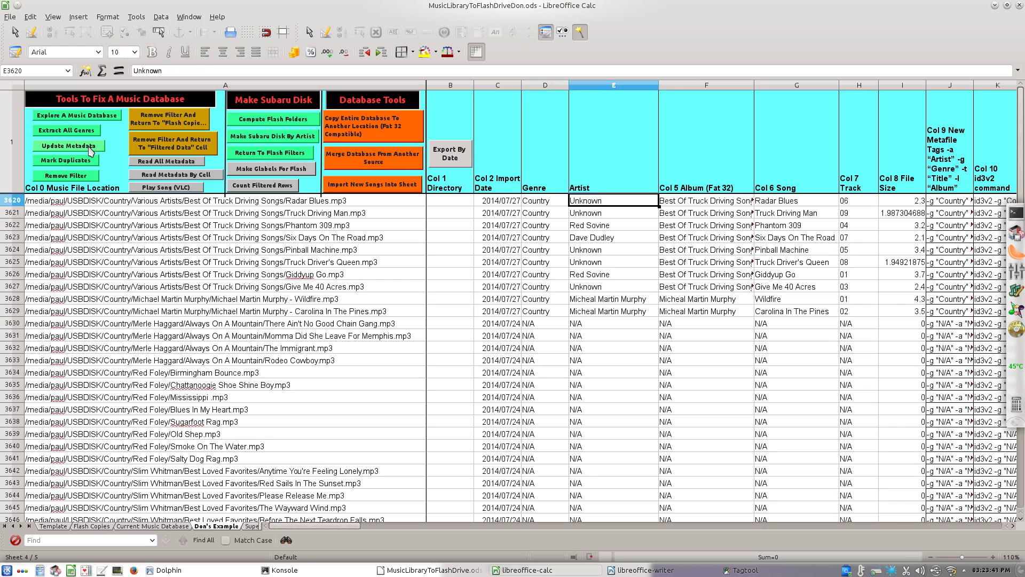
pyautogui.press('Down')
pyautogui.press('Down')
pyautogui.press('Down')
pyautogui.press('Down')
pyautogui.press('Down')
pyautogui.press('Down')
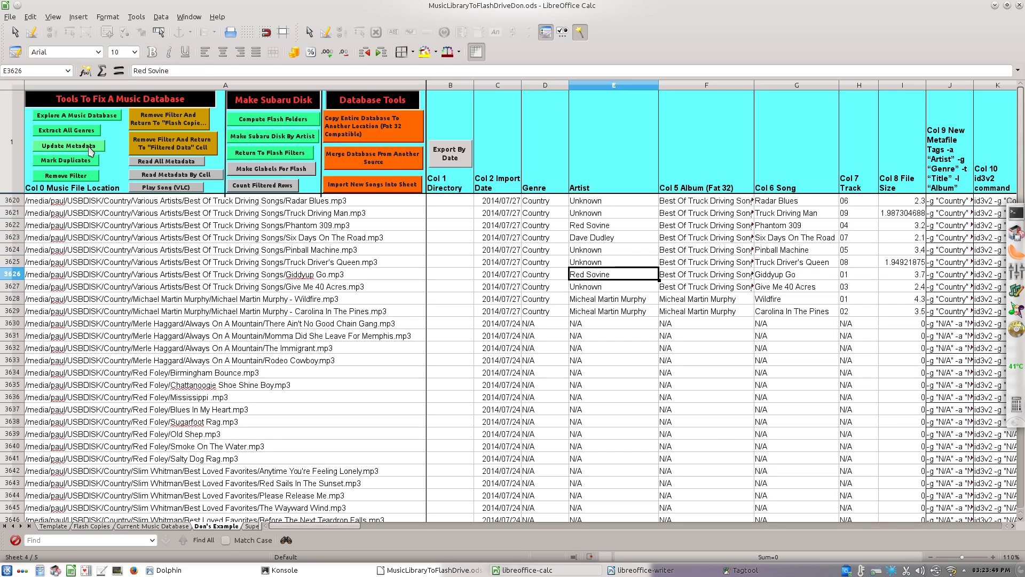
# Review the file locations of the untagged Merle Haggard and Red Foley songs from row 3630 onward
pyautogui.press('Home')
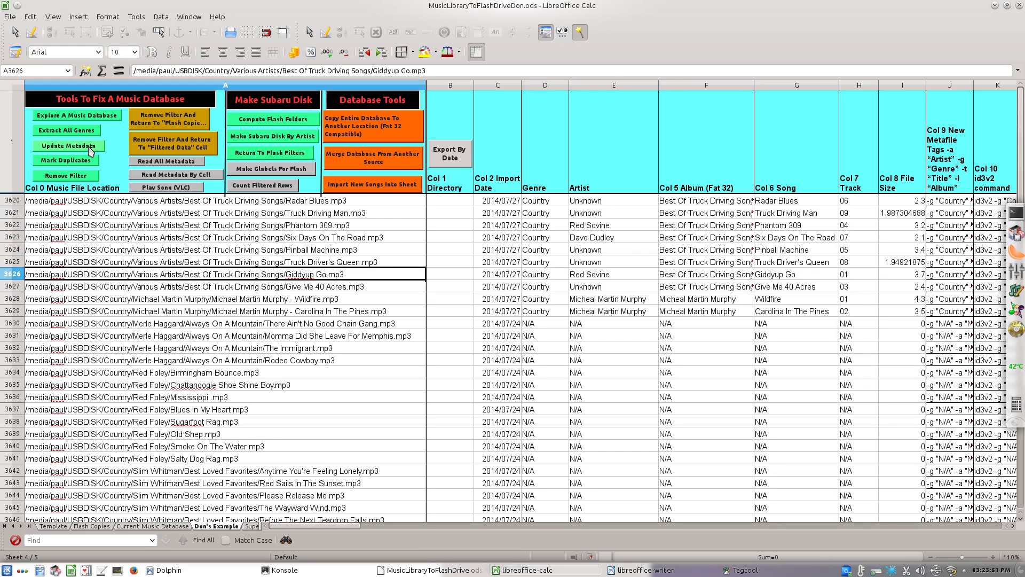
pyautogui.press('Down')
pyautogui.press('Down')
pyautogui.press('Down')
pyautogui.press('Down')
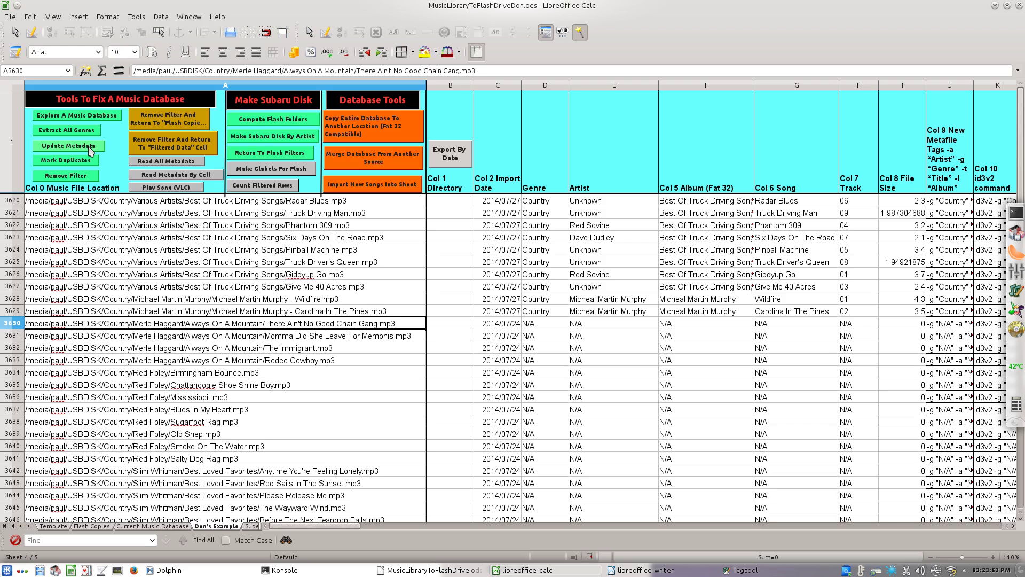
pyautogui.press('Down')
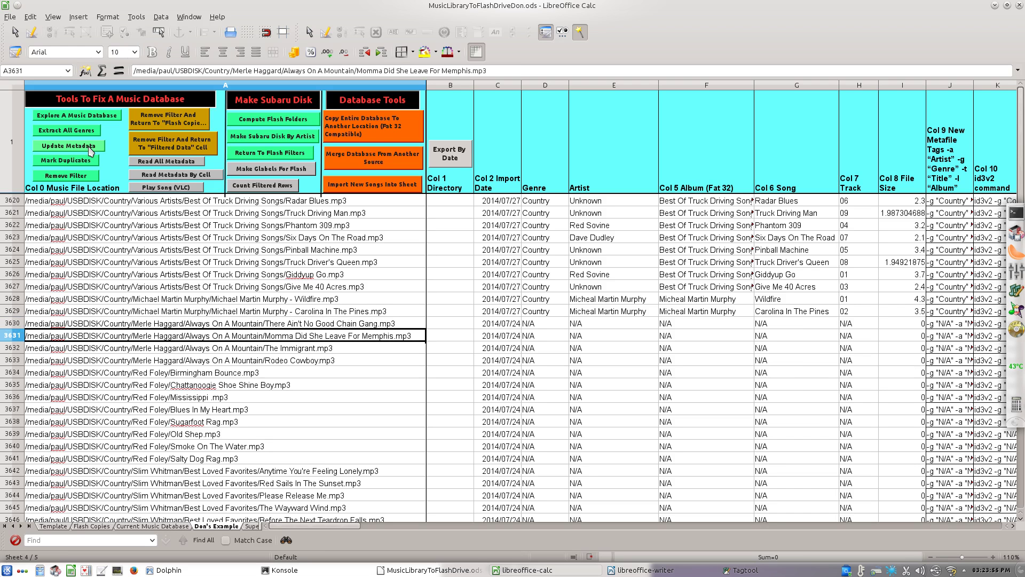
pyautogui.press('Down')
pyautogui.press('Down')
pyautogui.press('Down')
pyautogui.press('Down')
pyautogui.press('Down')
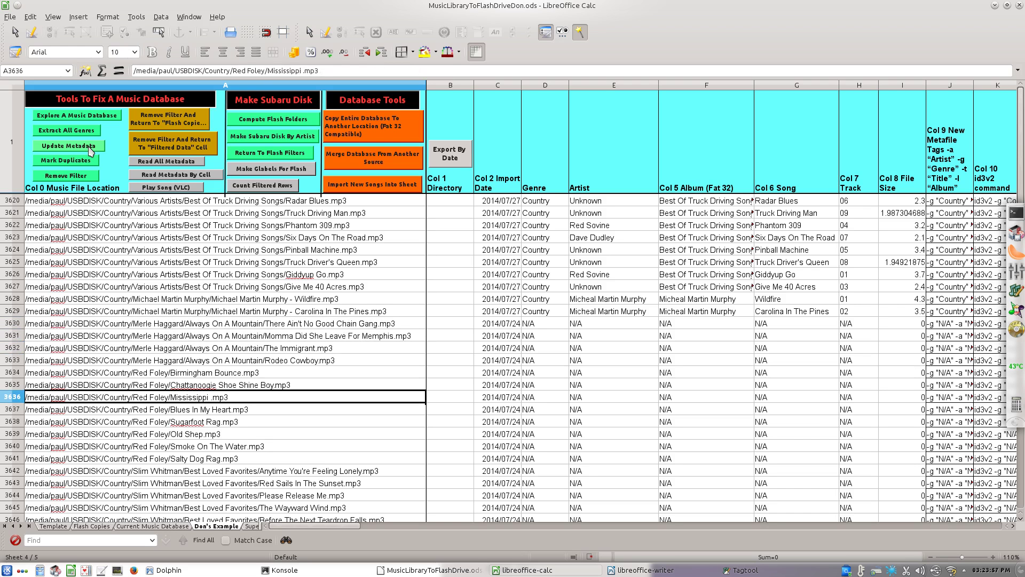
pyautogui.press('Down')
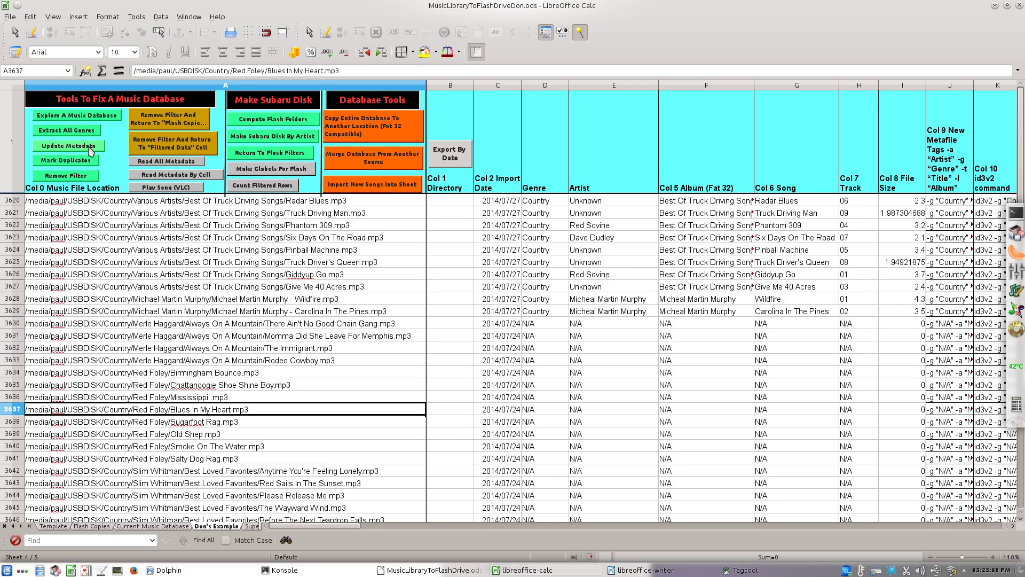
pyautogui.press('Down')
pyautogui.press('Down')
pyautogui.press('Down')
pyautogui.press('Down')
pyautogui.press('Down')
pyautogui.press('Down')
pyautogui.press('Down')
pyautogui.press('Down')
pyautogui.press('Down')
pyautogui.press('Down')
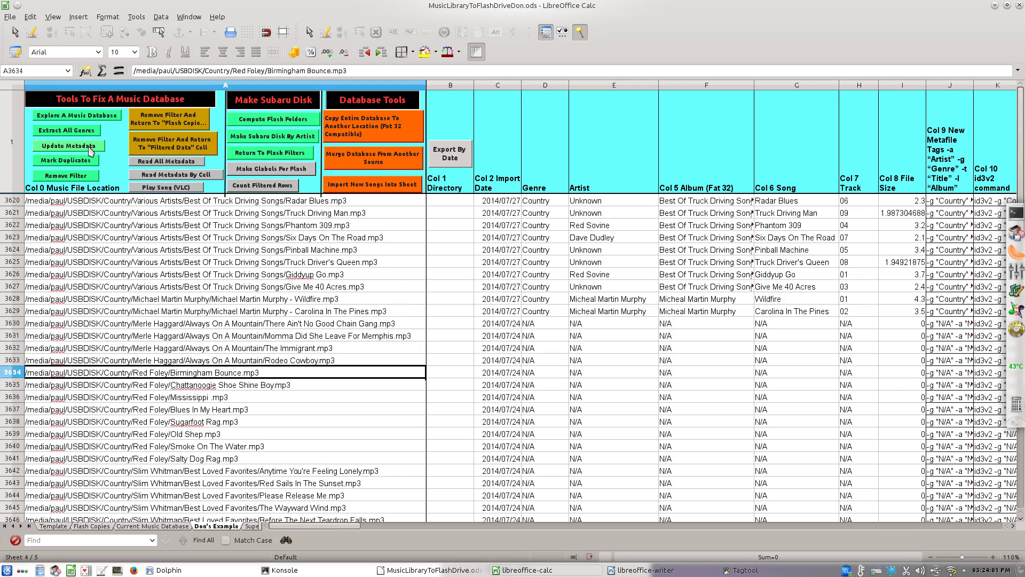
# Review the file locations of the untagged N/A songs from row 3634 down to row 3825, through the Country, Disco, Oldies, Pop and Rock folders
pyautogui.press('Down')
pyautogui.press('Down')
pyautogui.press('Down')
pyautogui.press('Down')
pyautogui.press('Down')
pyautogui.press('Down')
pyautogui.press('Down')
pyautogui.press('Down')
pyautogui.press('Down')
pyautogui.press('Down')
pyautogui.press('Down')
pyautogui.press('Down')
pyautogui.press('Down')
pyautogui.press('Down')
pyautogui.press('Down')
pyautogui.press('Down')
pyautogui.press('Down')
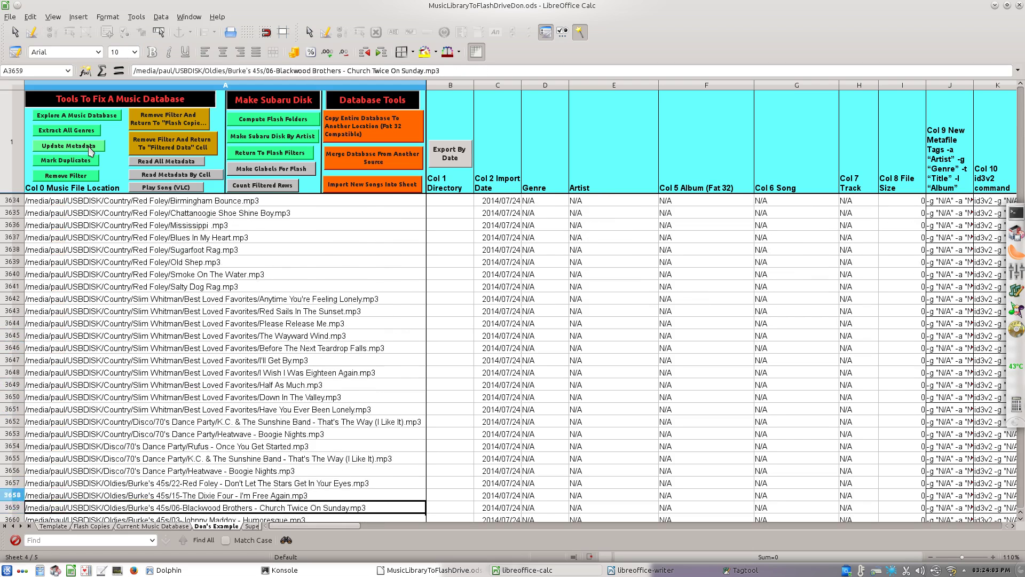
pyautogui.press('Down')
pyautogui.press('Down')
pyautogui.press('Down')
pyautogui.press('Down')
pyautogui.press('Down')
pyautogui.press('Down')
pyautogui.press('Down')
pyautogui.press('Down')
pyautogui.press('Down')
pyautogui.press('Down')
pyautogui.press('Down')
pyautogui.press('Down')
pyautogui.press('Down')
pyautogui.press('Down')
pyautogui.press('Down')
pyautogui.press('Down')
pyautogui.press('Down')
pyautogui.press('Down')
pyautogui.press('Down')
pyautogui.press('Down')
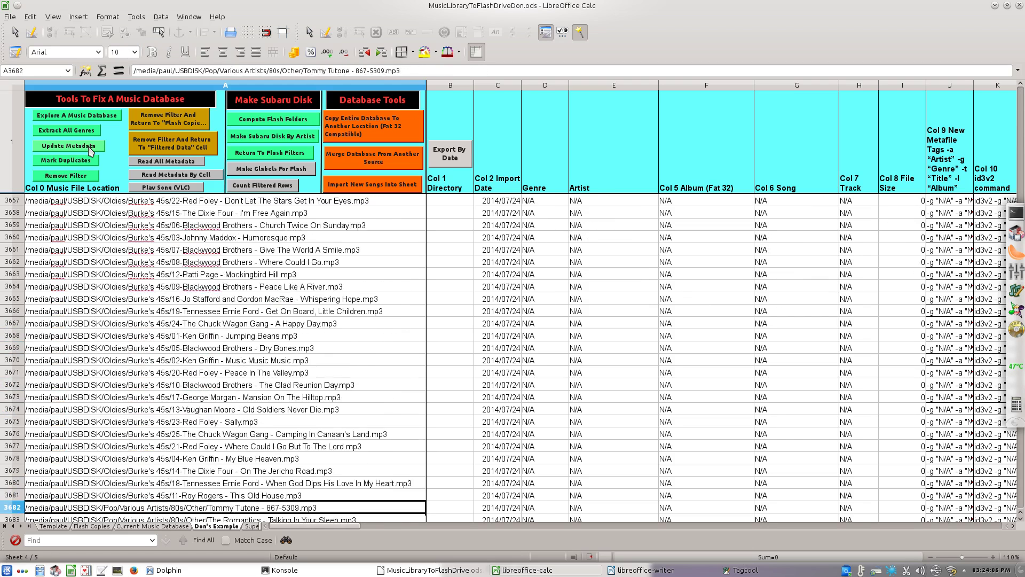
pyautogui.press('Down')
pyautogui.press('Down')
pyautogui.press('Down')
pyautogui.press('Down')
pyautogui.press('Down')
pyautogui.press('Down')
pyautogui.press('Down')
pyautogui.press('Down')
pyautogui.press('Down')
pyautogui.press('Down')
pyautogui.press('Down')
pyautogui.press('Down')
pyautogui.press('Down')
pyautogui.press('Down')
pyautogui.press('Down')
pyautogui.press('Down')
pyautogui.press('Down')
pyautogui.press('Down')
pyautogui.press('Down')
pyautogui.press('Down')
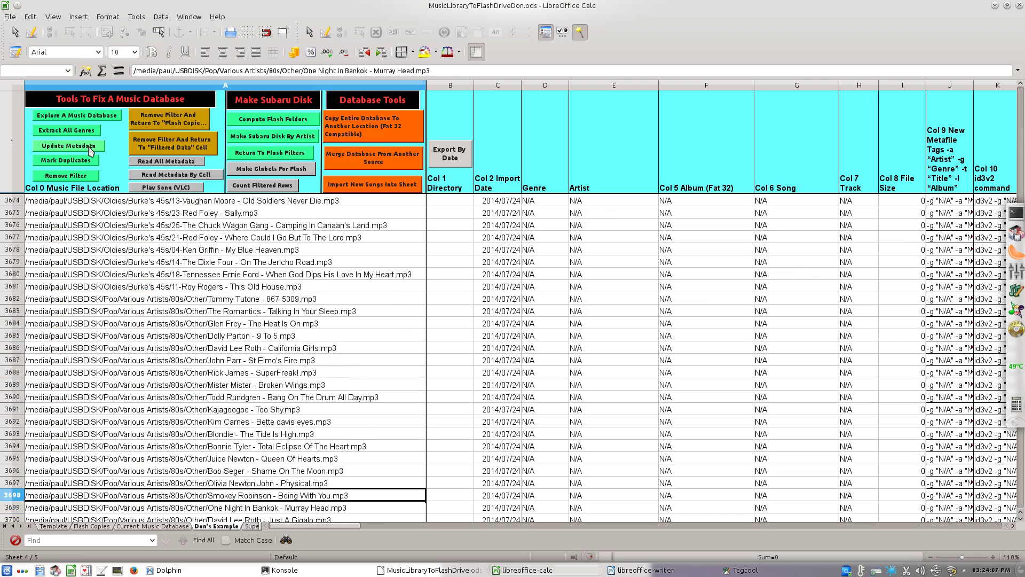
pyautogui.press('Down')
pyautogui.press('Down')
pyautogui.press('Down')
pyautogui.press('Down')
pyautogui.press('Down')
pyautogui.press('Down')
pyautogui.press('Down')
pyautogui.press('Down')
pyautogui.press('Down')
pyautogui.press('Down')
pyautogui.press('Down')
pyautogui.press('Down')
pyautogui.press('Down')
pyautogui.press('Down')
pyautogui.press('Down')
pyautogui.press('Down')
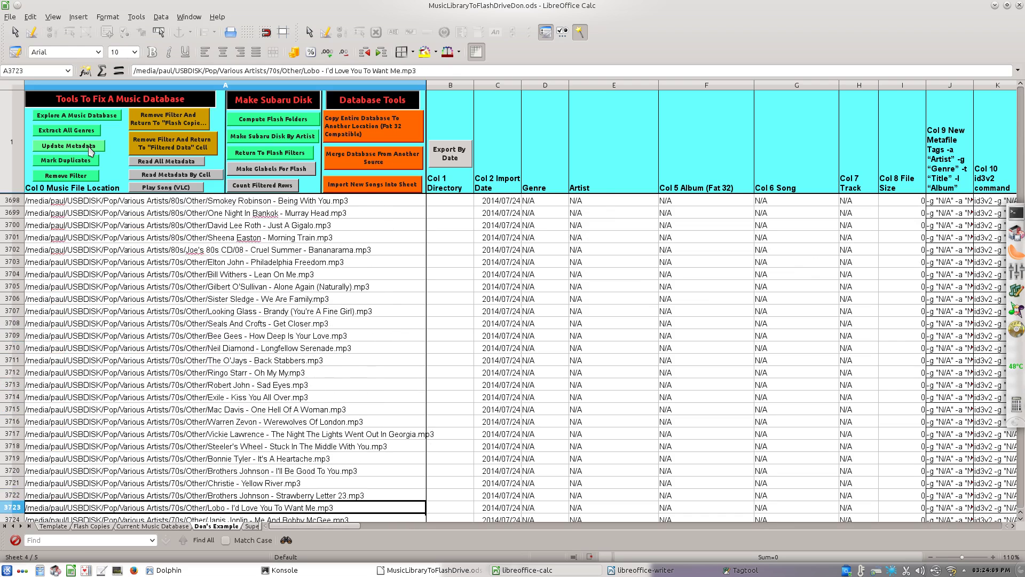
pyautogui.press('Down')
pyautogui.press('Down')
pyautogui.press('Down')
pyautogui.press('Down')
pyautogui.press('Down')
pyautogui.press('Down')
pyautogui.press('Down')
pyautogui.press('Down')
pyautogui.press('Down')
pyautogui.press('Down')
pyautogui.press('Down')
pyautogui.press('Down')
pyautogui.press('Down')
pyautogui.press('Down')
pyautogui.press('Down')
pyautogui.press('Down')
pyautogui.press('Down')
pyautogui.press('Down')
pyautogui.press('Down')
pyautogui.press('Down')
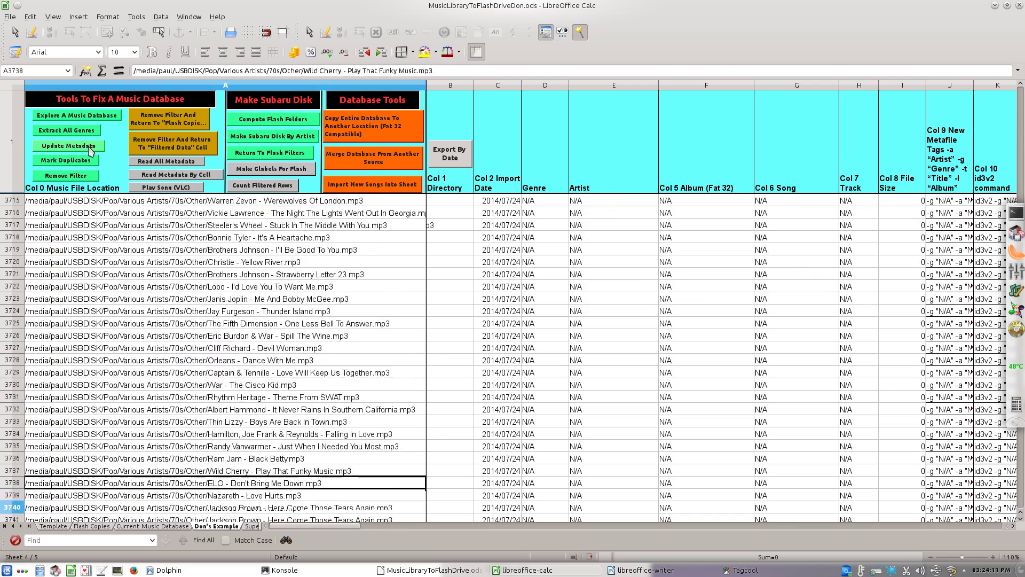
pyautogui.press('Down')
pyautogui.press('Down')
pyautogui.press('Down')
pyautogui.press('Down')
pyautogui.press('Down')
pyautogui.press('Down')
pyautogui.press('Down')
pyautogui.press('Down')
pyautogui.press('Down')
pyautogui.press('Down')
pyautogui.press('Down')
pyautogui.press('Down')
pyautogui.press('Down')
pyautogui.press('Down')
pyautogui.press('Down')
pyautogui.press('Down')
pyautogui.press('Down')
pyautogui.press('Down')
pyautogui.press('Down')
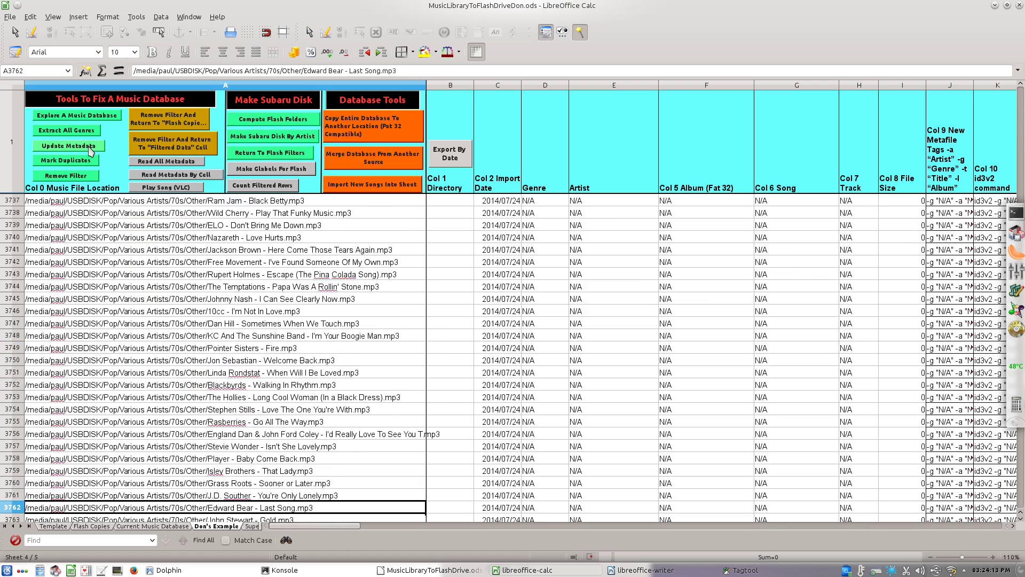
pyautogui.press('Down')
pyautogui.press('Down')
pyautogui.press('Down')
pyautogui.press('Down')
pyautogui.press('Down')
pyautogui.press('Down')
pyautogui.press('Down')
pyautogui.press('Down')
pyautogui.press('Down')
pyautogui.press('Down')
pyautogui.press('Down')
pyautogui.press('Down')
pyautogui.press('Down')
pyautogui.press('Down')
pyautogui.press('Down')
pyautogui.press('Down')
pyautogui.press('Down')
pyautogui.press('Down')
pyautogui.press('Down')
pyautogui.press('Down')
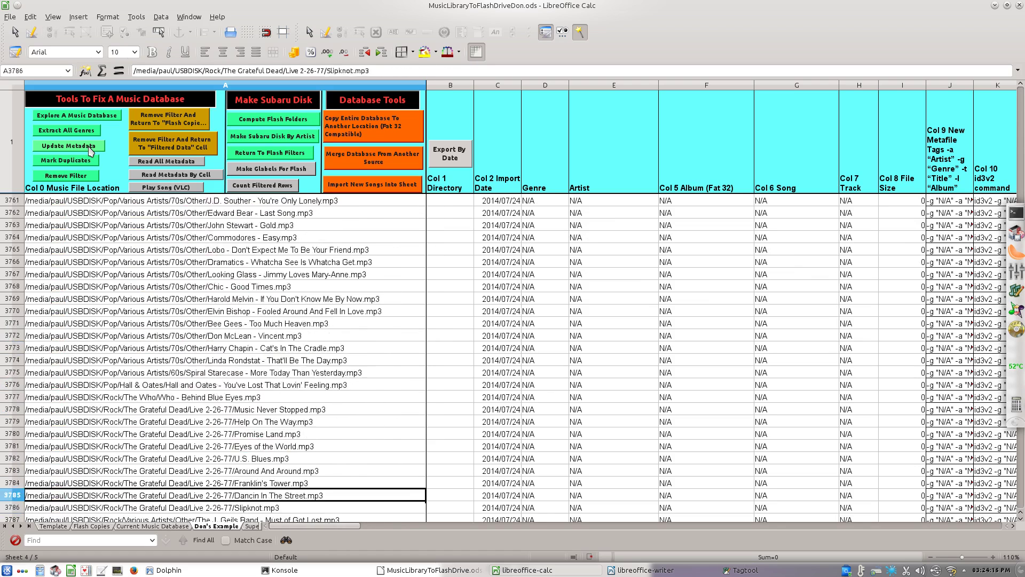
pyautogui.press('Down')
pyautogui.press('Down')
pyautogui.press('Down')
pyautogui.press('Down')
pyautogui.press('Down')
pyautogui.press('Down')
pyautogui.press('Down')
pyautogui.press('Down')
pyautogui.press('Down')
pyautogui.press('Down')
pyautogui.press('Down')
pyautogui.press('Down')
pyautogui.press('Down')
pyautogui.press('Down')
pyautogui.press('Down')
pyautogui.press('Down')
pyautogui.press('Down')
pyautogui.press('Down')
pyautogui.press('Down')
pyautogui.press('Down')
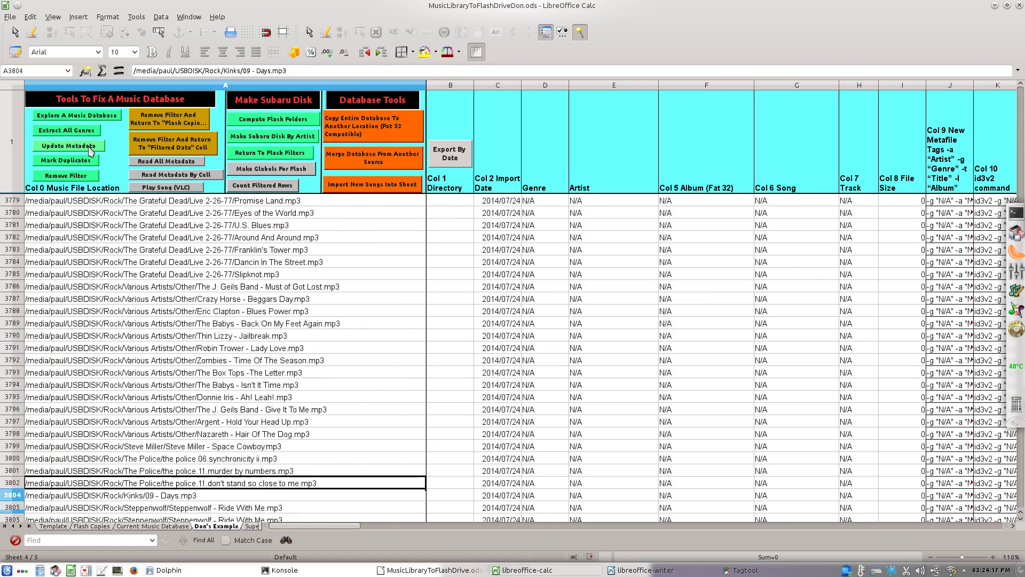
pyautogui.press('Down')
pyautogui.press('Down')
pyautogui.press('Down')
pyautogui.press('Down')
pyautogui.press('Down')
pyautogui.press('Down')
pyautogui.press('Down')
pyautogui.press('Down')
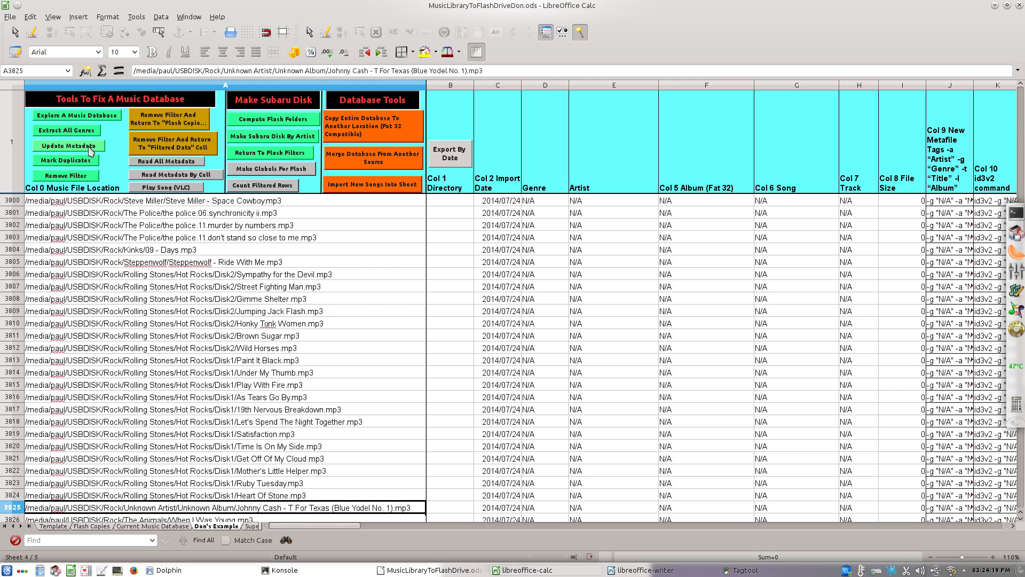
# Review the file locations of the untagged Rock songs from row 3826 to row 3845, returning to Heart Of The Country in row 3829
pyautogui.press('Down')
pyautogui.press('Down')
pyautogui.press('Down')
pyautogui.press('Down')
pyautogui.press('Down')
pyautogui.press('Down')
pyautogui.press('Down')
pyautogui.press('Down')
pyautogui.press('Down')
pyautogui.press('Down')
pyautogui.press('Down')
pyautogui.press('Down')
pyautogui.press('Down')
pyautogui.press('Down')
pyautogui.press('Down')
pyautogui.press('Down')
pyautogui.press('Down')
pyautogui.press('Down')
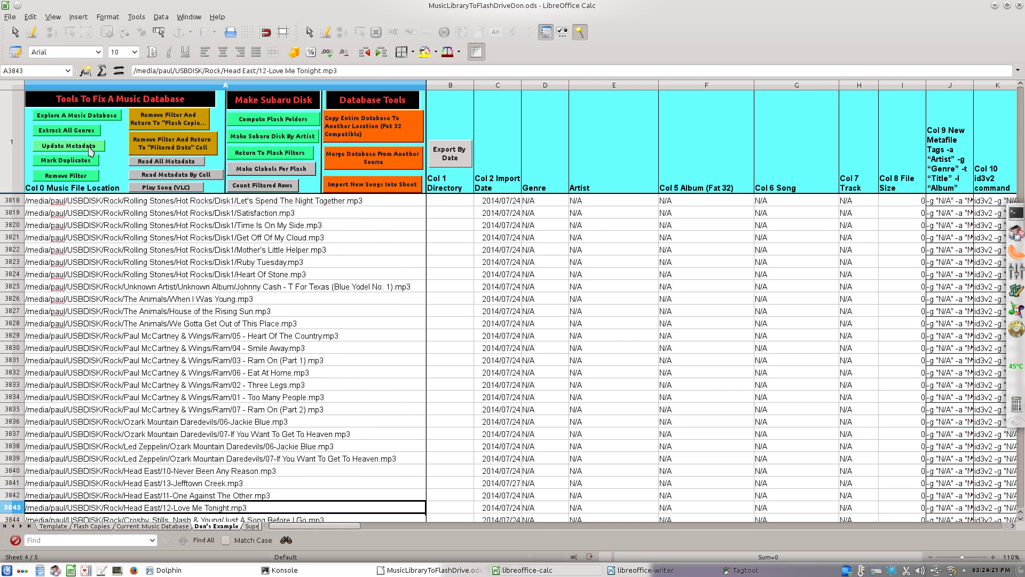
pyautogui.press('Down')
pyautogui.press('Down')
pyautogui.press('Up')
pyautogui.press('Up')
pyautogui.press('Up')
pyautogui.press('Up')
pyautogui.press('Up')
pyautogui.press('Up')
pyautogui.press('Up')
pyautogui.press('Up')
pyautogui.press('Up')
pyautogui.press('Up')
pyautogui.press('Up')
pyautogui.press('Up')
pyautogui.press('Up')
pyautogui.press('Up')
pyautogui.press('Up')
pyautogui.press('Up')
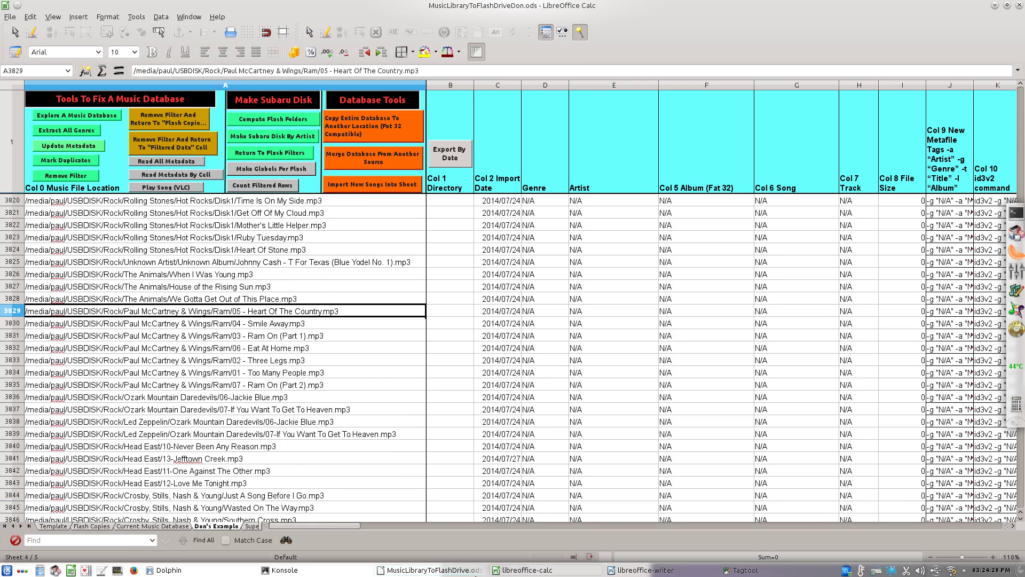
# Switch to Audio Tag Tool and set its working directory to the Rock/Paul McCartney & Wings/Ram folder on USBDISK
pyautogui.click(764, 570)
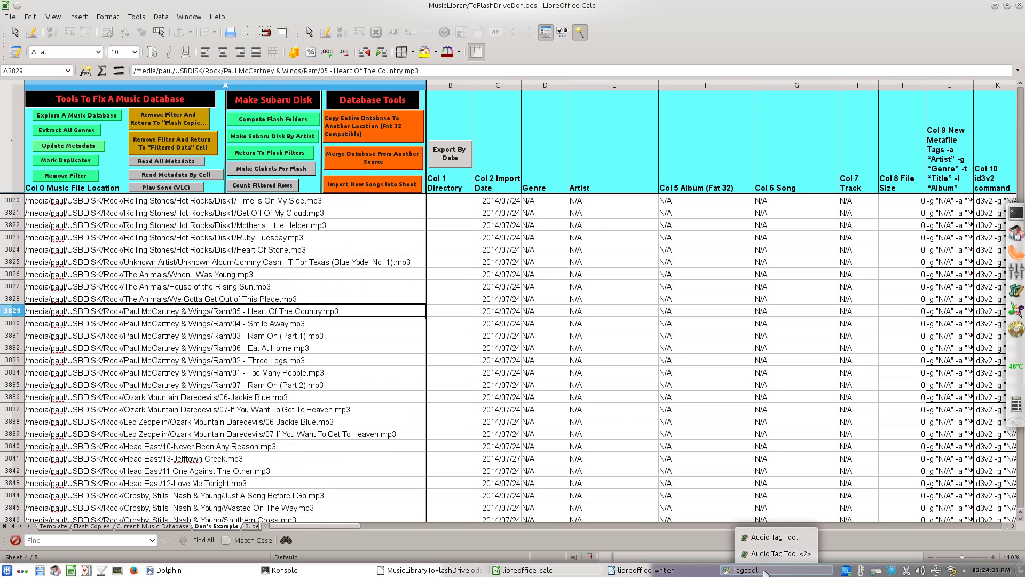
pyautogui.click(765, 537)
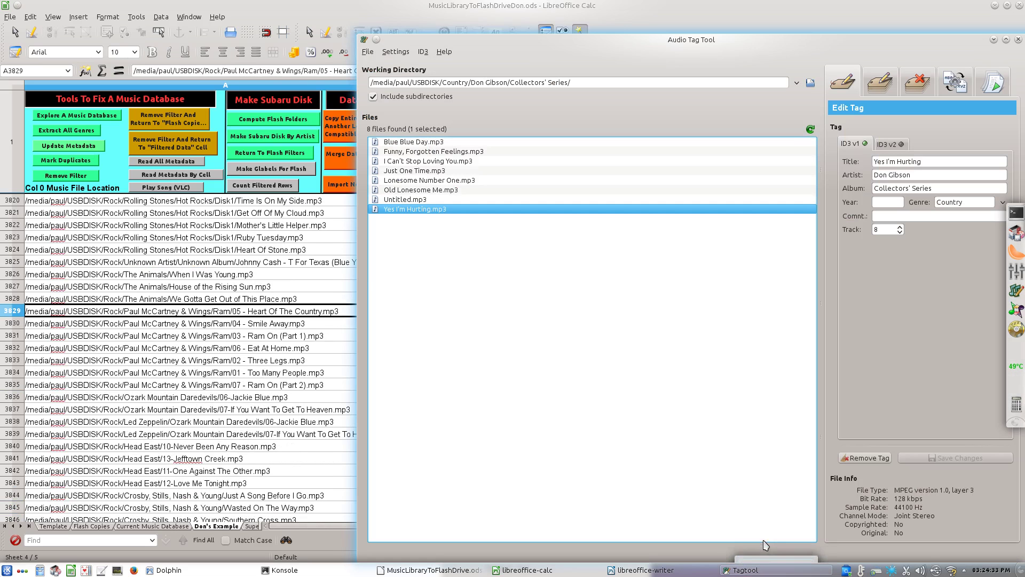
pyautogui.click(811, 83)
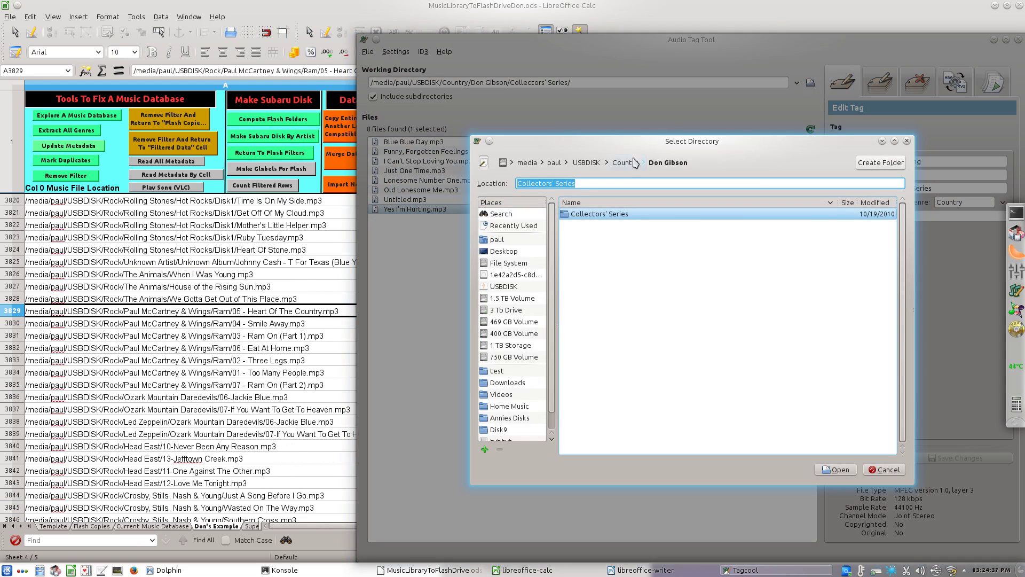
pyautogui.click(595, 165)
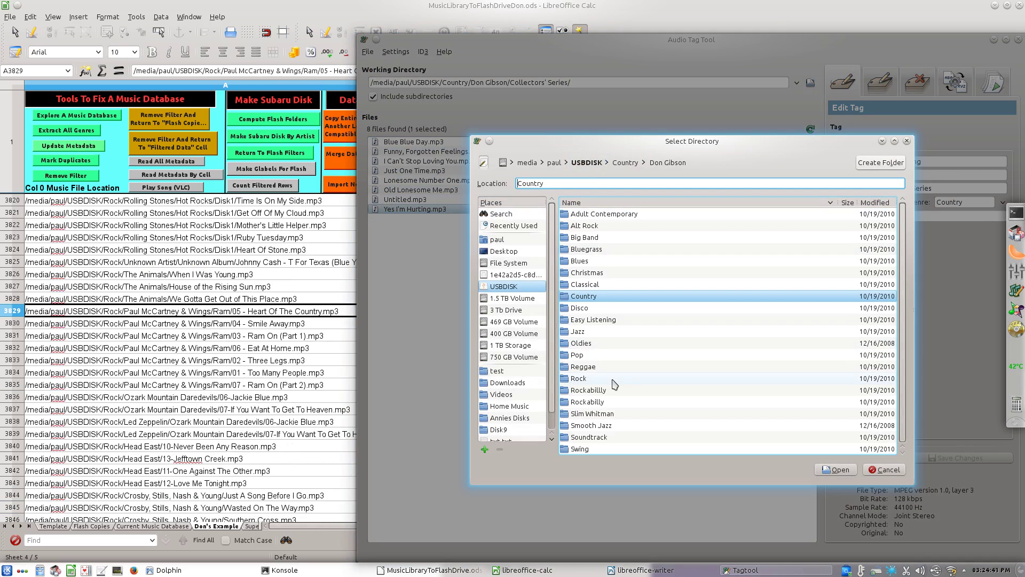
pyautogui.doubleClick(579, 378)
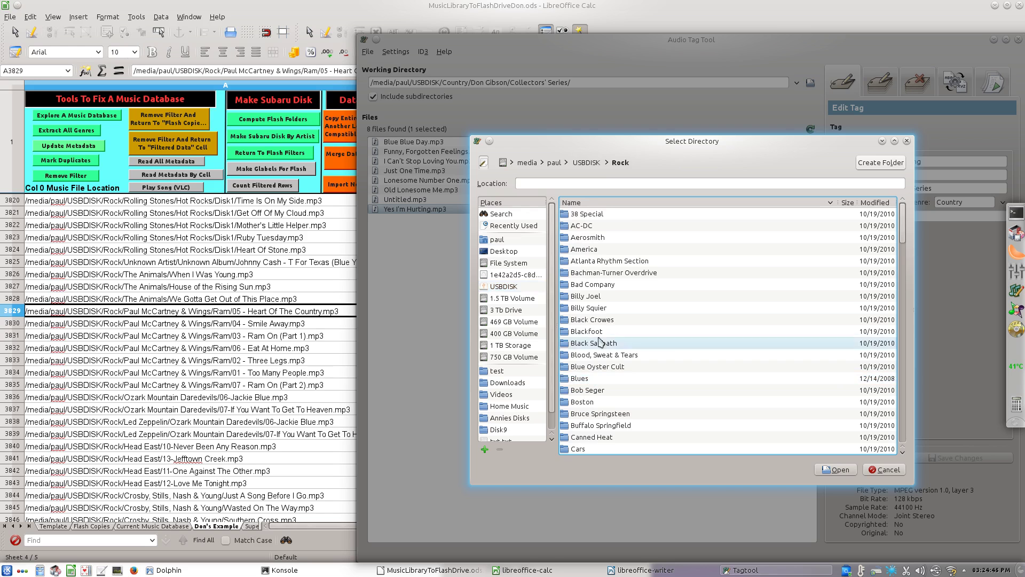
pyautogui.scroll(-3, 654, 381)
pyautogui.scroll(-6, 655, 381)
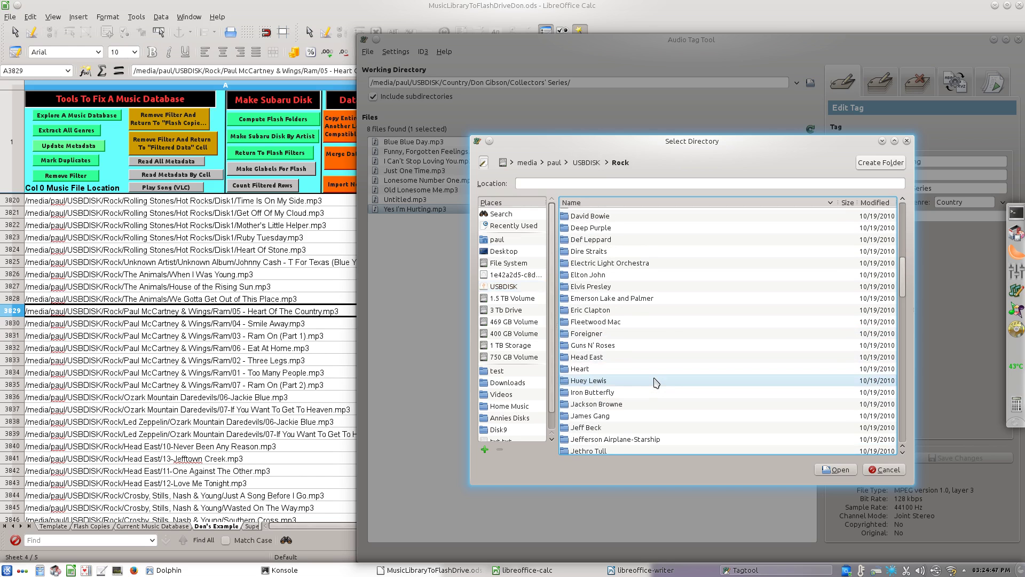
pyautogui.scroll(-6, 656, 382)
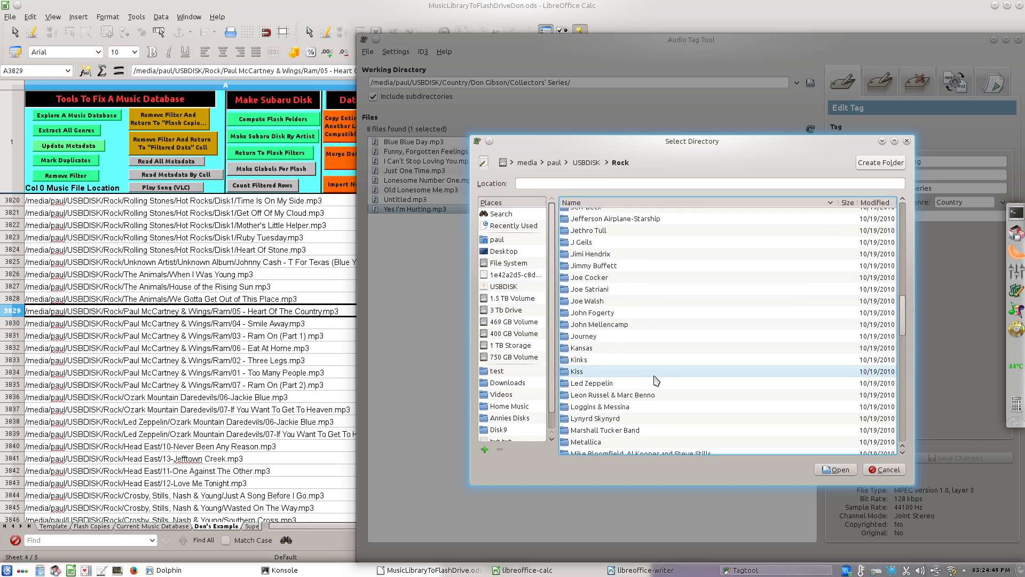
pyautogui.scroll(-7, 656, 380)
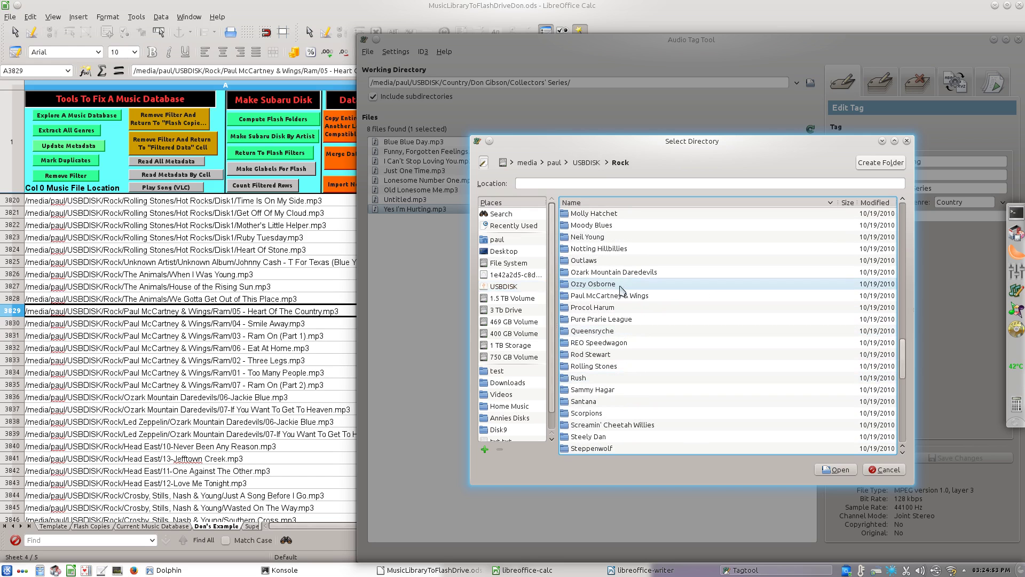
pyautogui.click(630, 302)
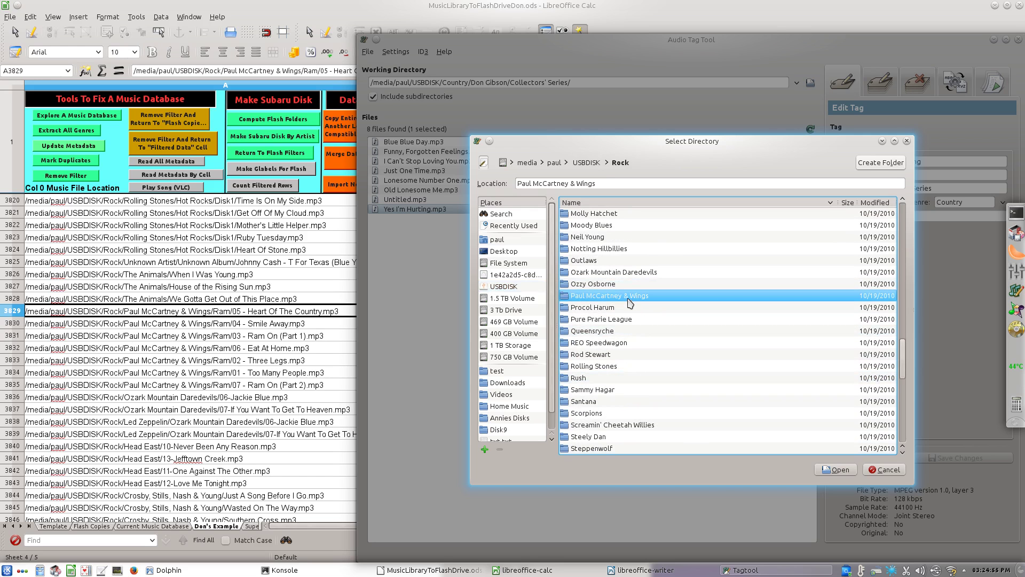
pyautogui.doubleClick(630, 302)
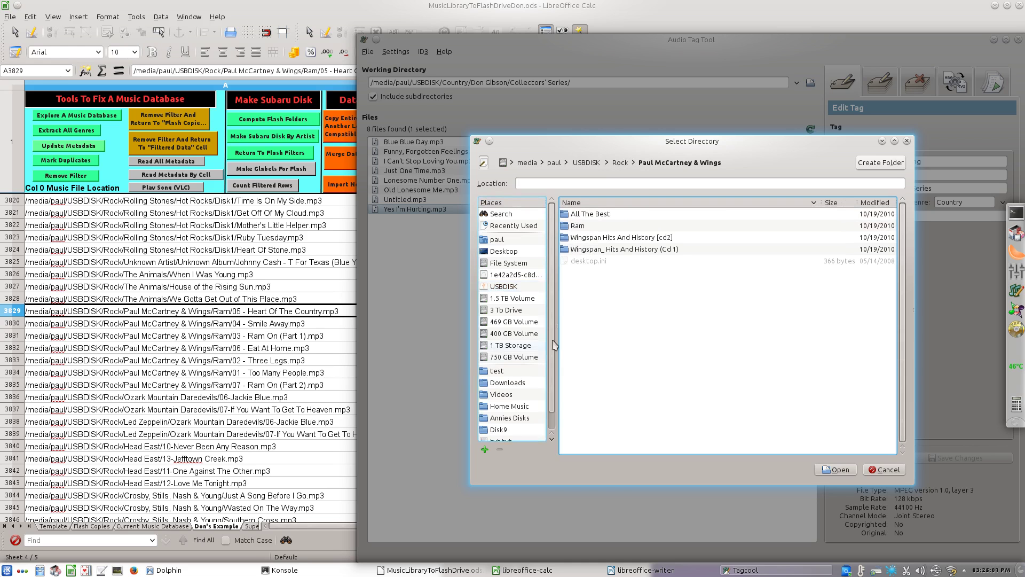
pyautogui.doubleClick(574, 229)
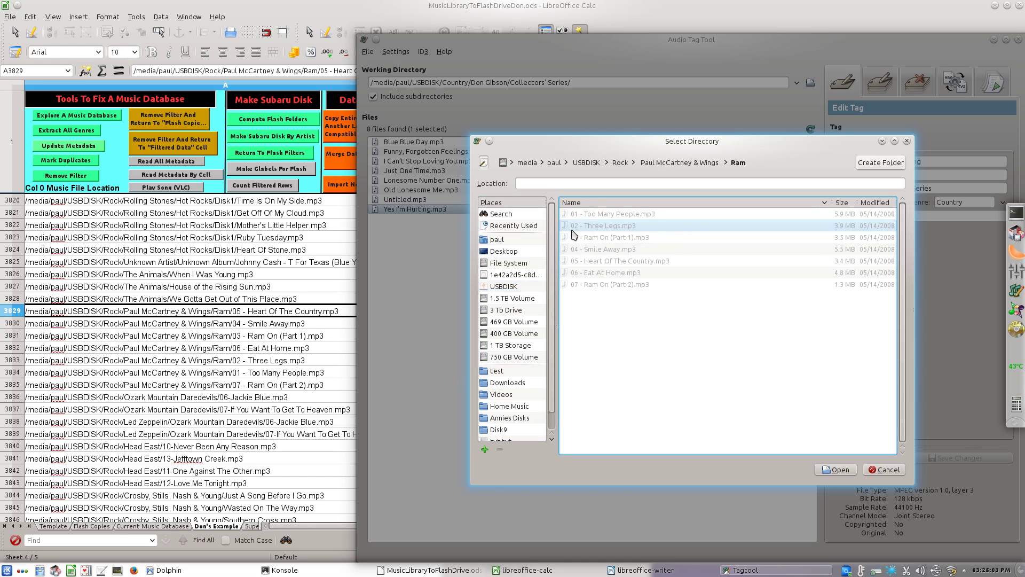
pyautogui.click(838, 469)
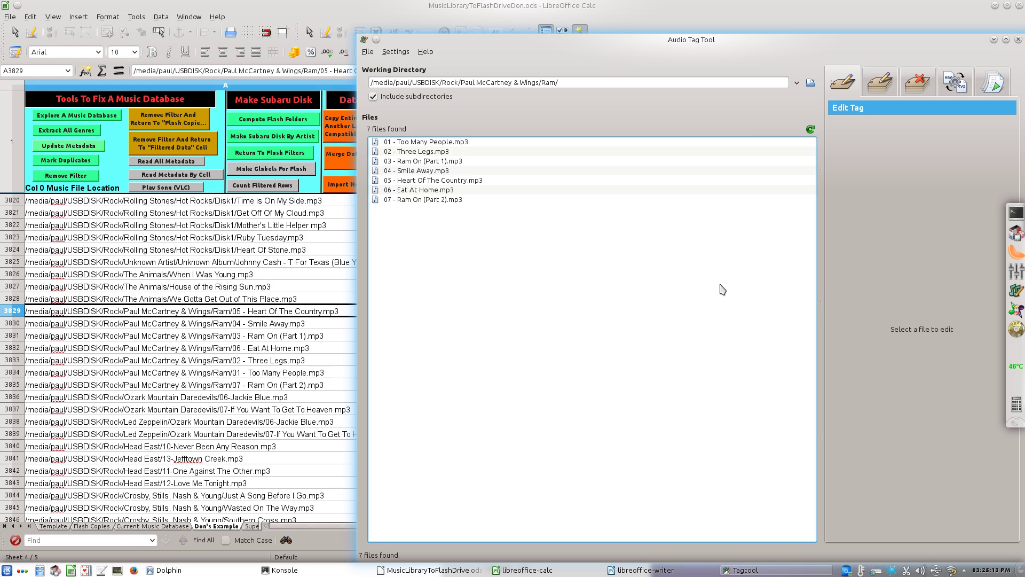
# Inspect the ID3 v2 tags of the songs in the Ram folder, finishing on 01 - Too Many People.mp3
pyautogui.click(464, 144)
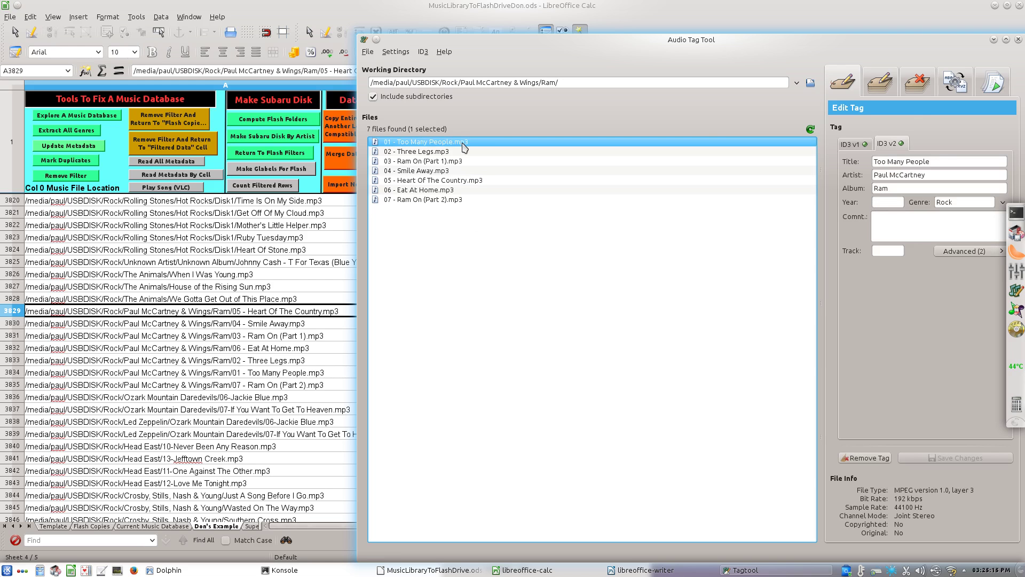
pyautogui.click(441, 152)
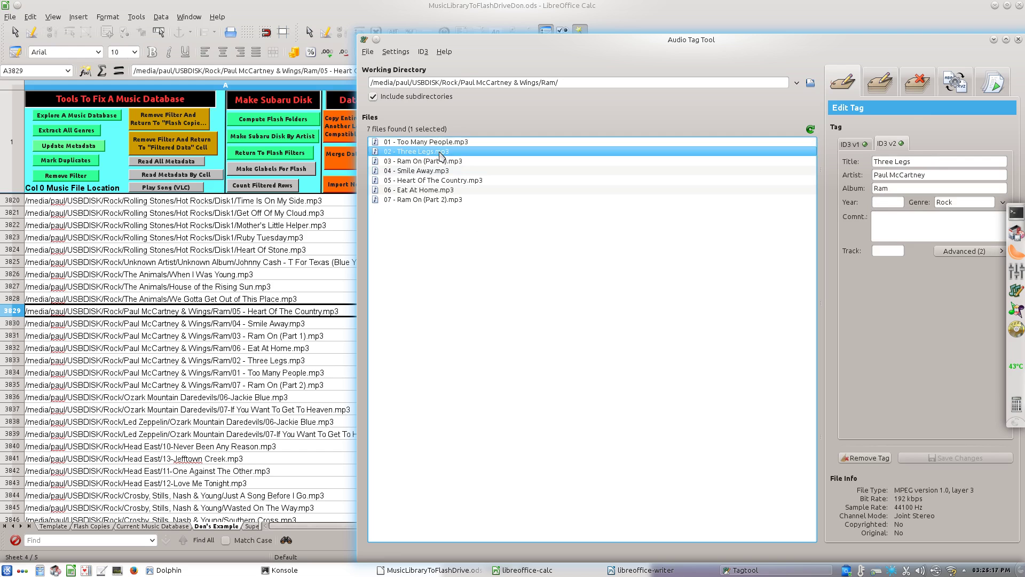
pyautogui.click(443, 163)
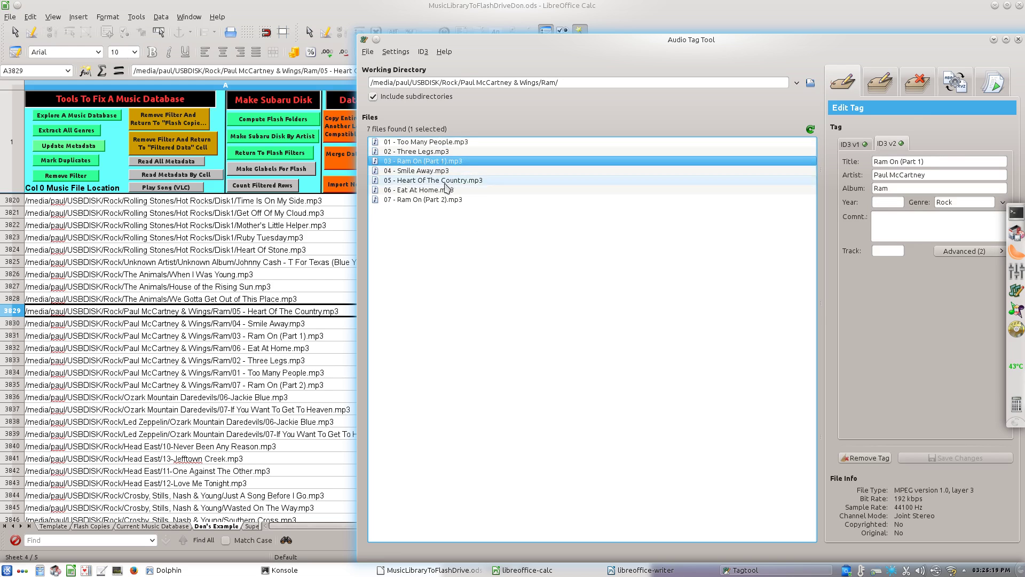
pyautogui.click(440, 171)
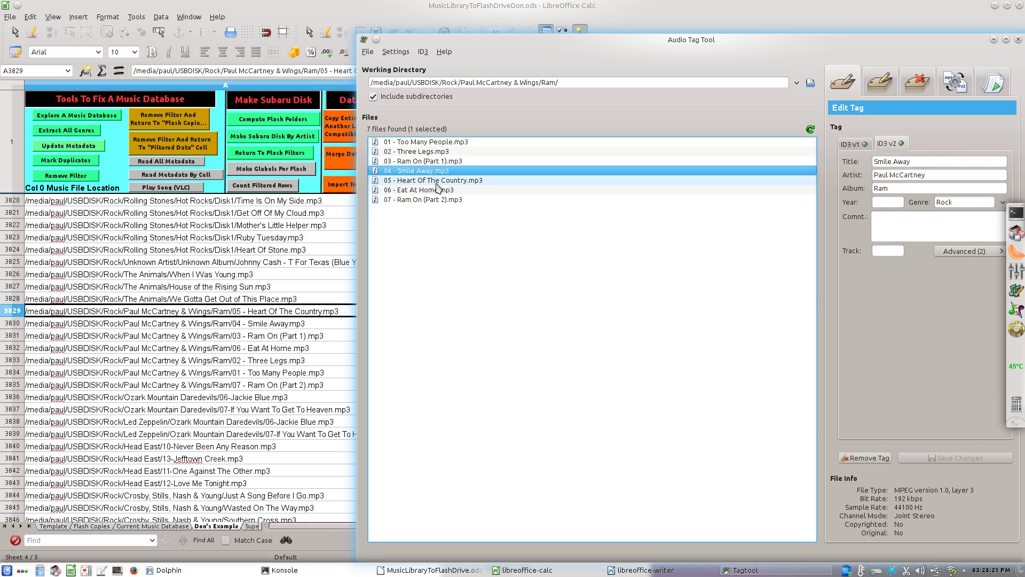
pyautogui.click(438, 181)
pyautogui.click(441, 190)
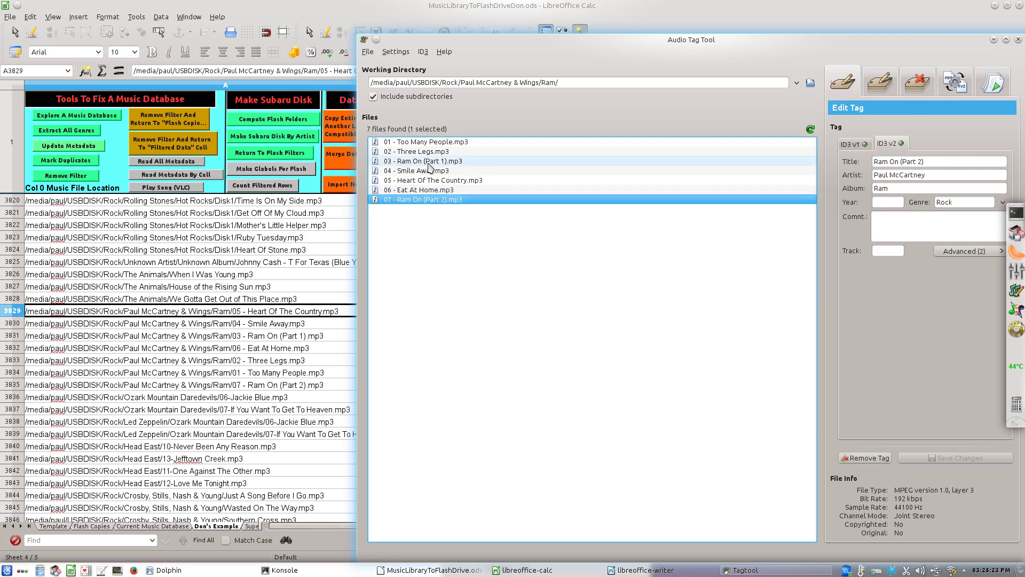
pyautogui.click(434, 143)
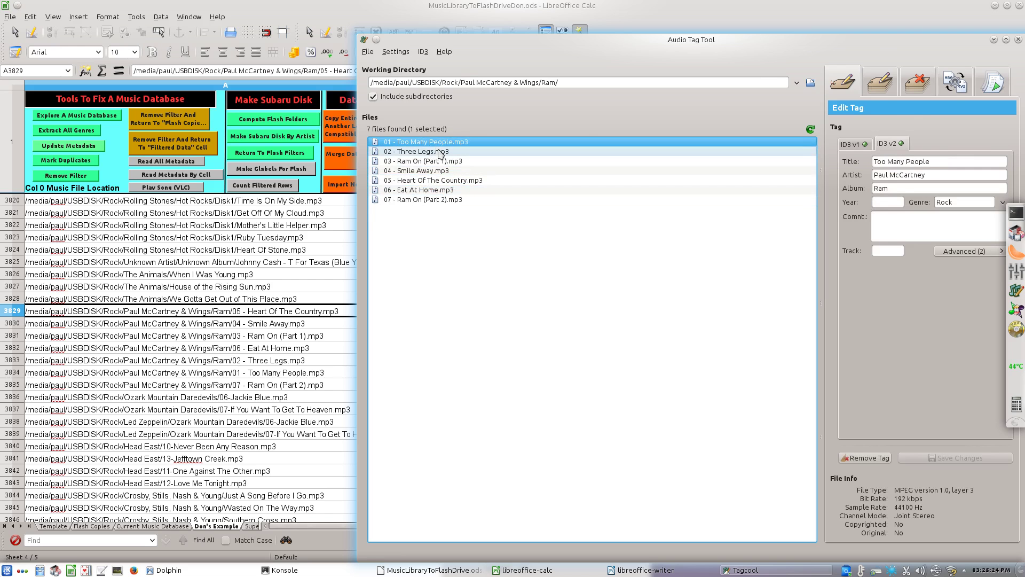
# Set the file name format for tagging multiple files to "<track> - <title>" and consult the format help
pyautogui.click(876, 91)
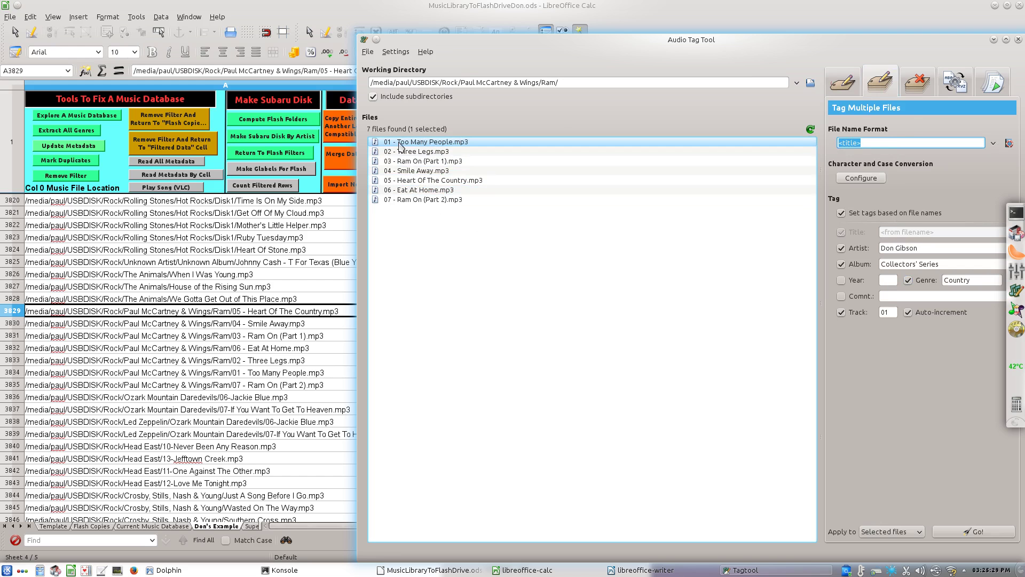
pyautogui.click(839, 145)
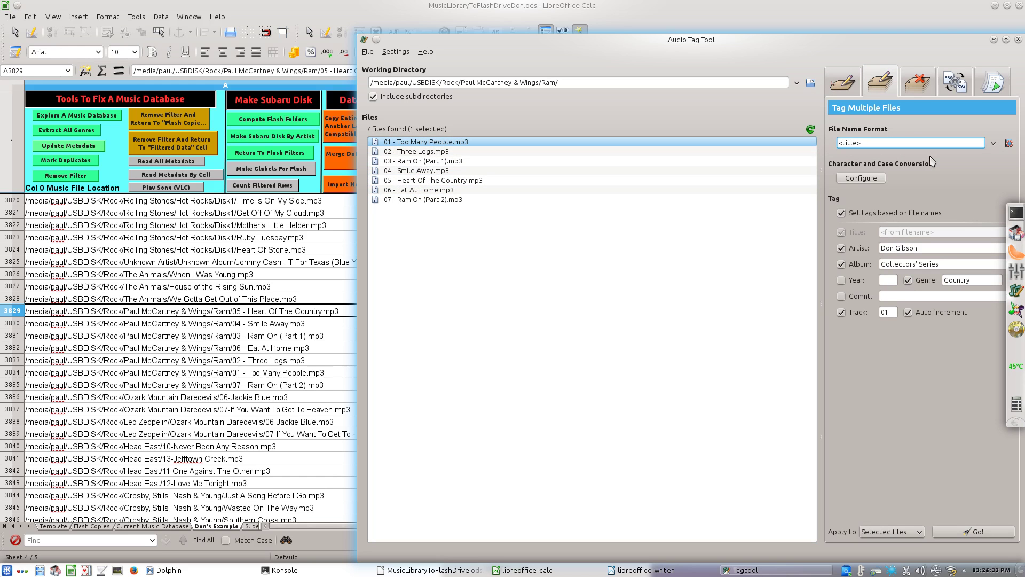
pyautogui.write('<track> -')
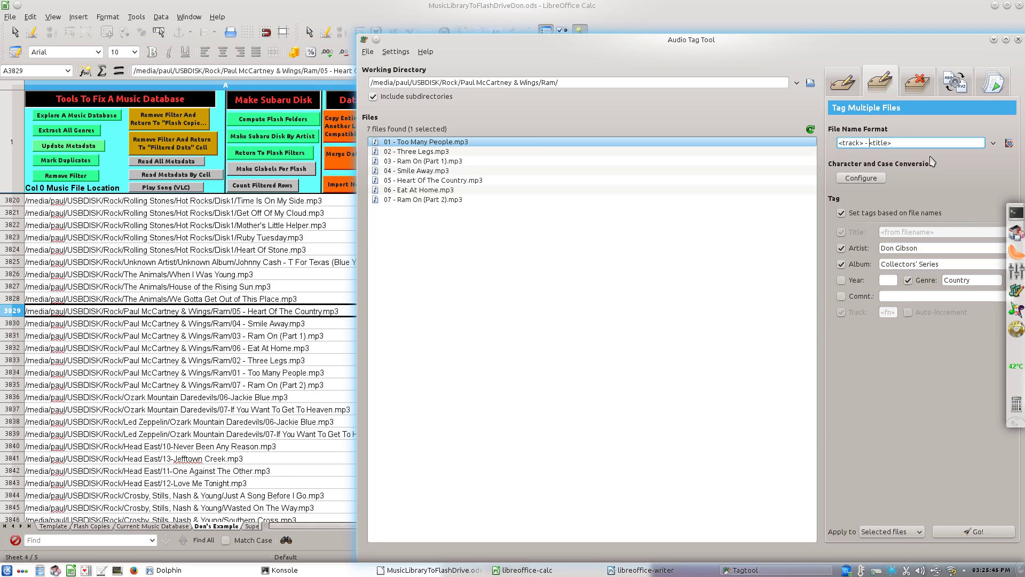
pyautogui.click(1009, 144)
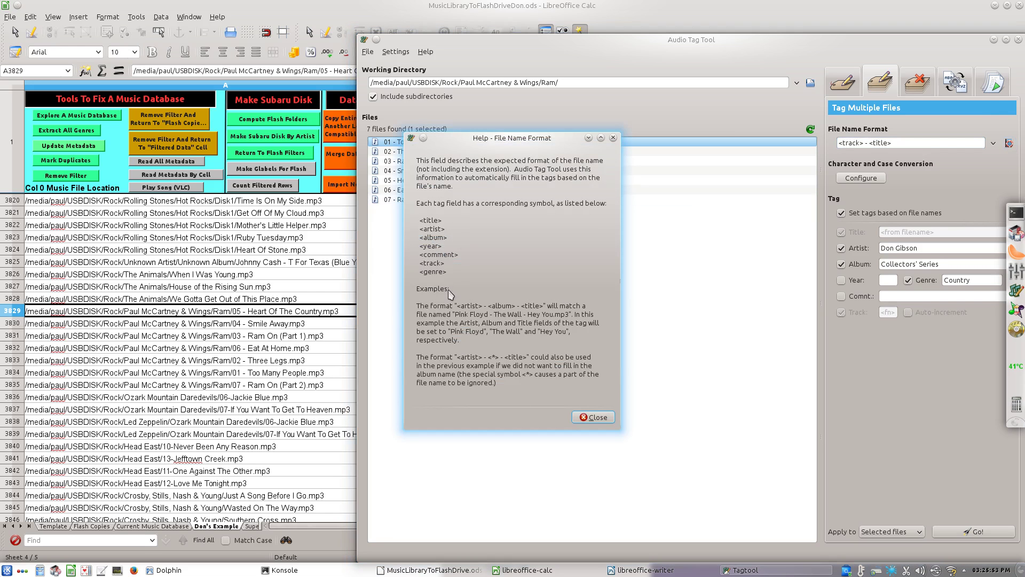
pyautogui.click(605, 418)
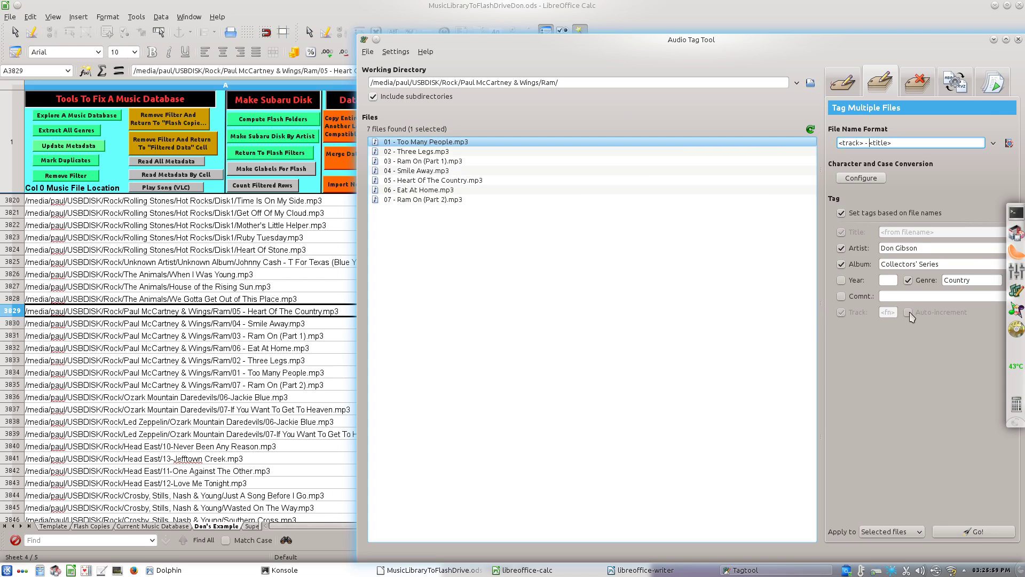
# Clear the artist entry in the settings for tagging multiple files
pyautogui.tripleClick(921, 248)
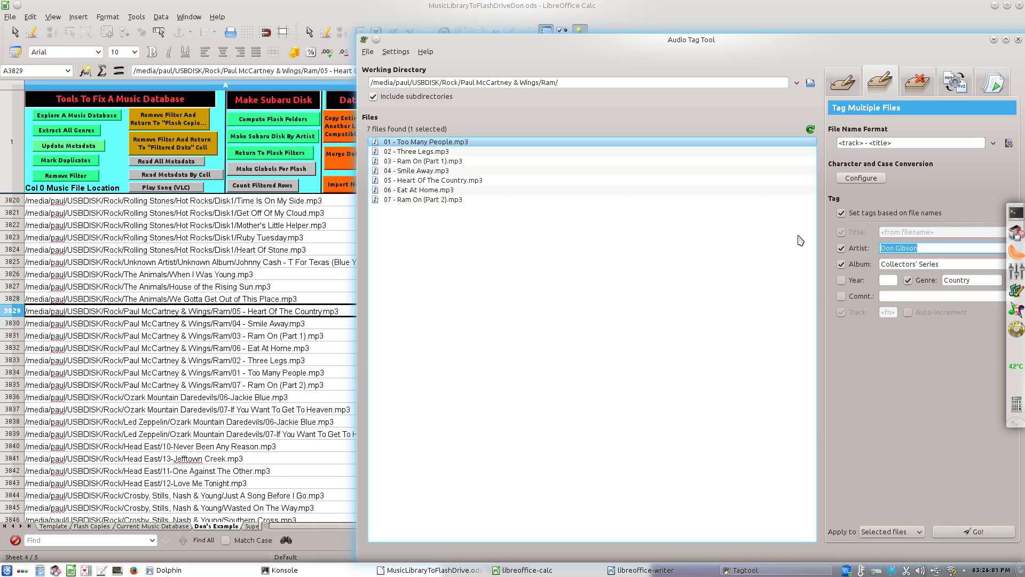
pyautogui.write('Psau')
pyautogui.press('BackSpace')
pyautogui.press('BackSpace')
pyautogui.press('BackSpace')
pyautogui.press('BackSpace')
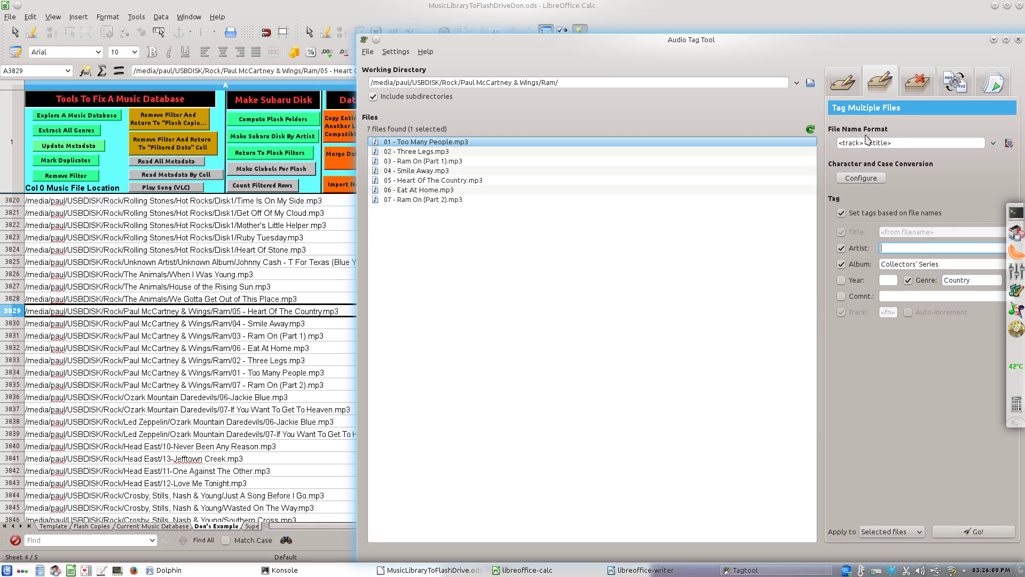
# Return to single-file tag editing and resave the ID3 v2 tag of 01 - Too Many People.mp3 with its comment left blank
pyautogui.click(854, 89)
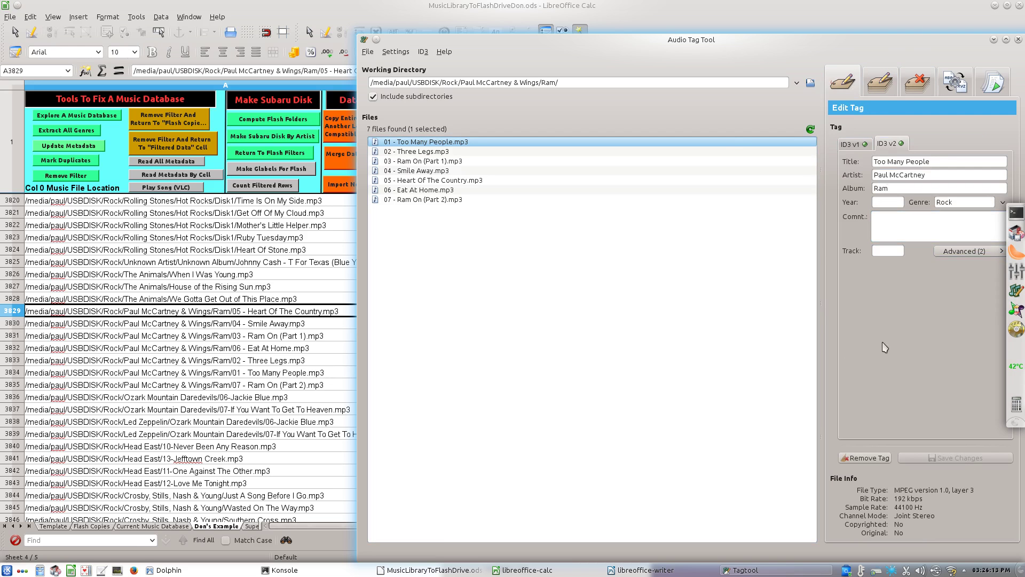
pyautogui.click(465, 144)
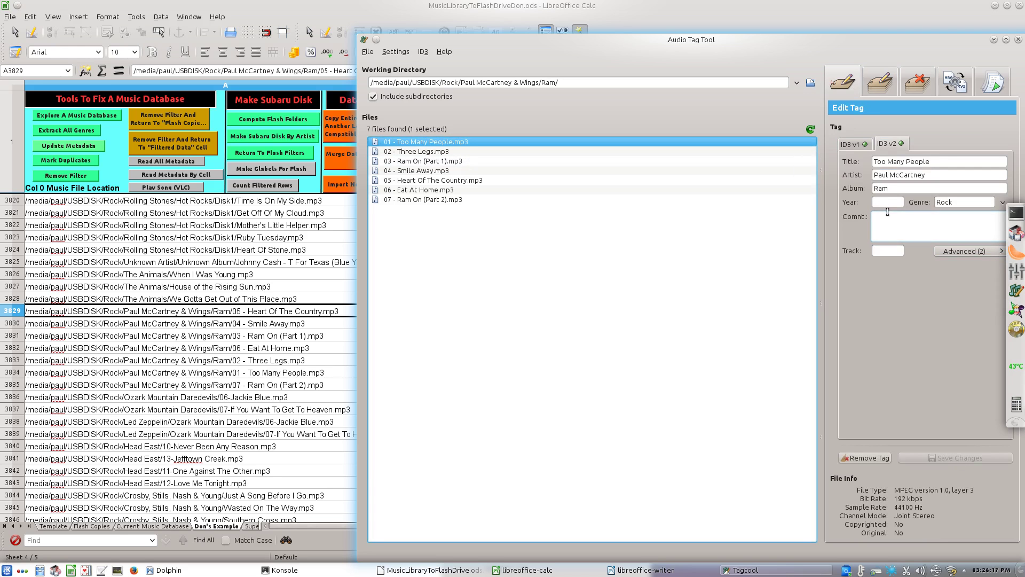
pyautogui.click(892, 228)
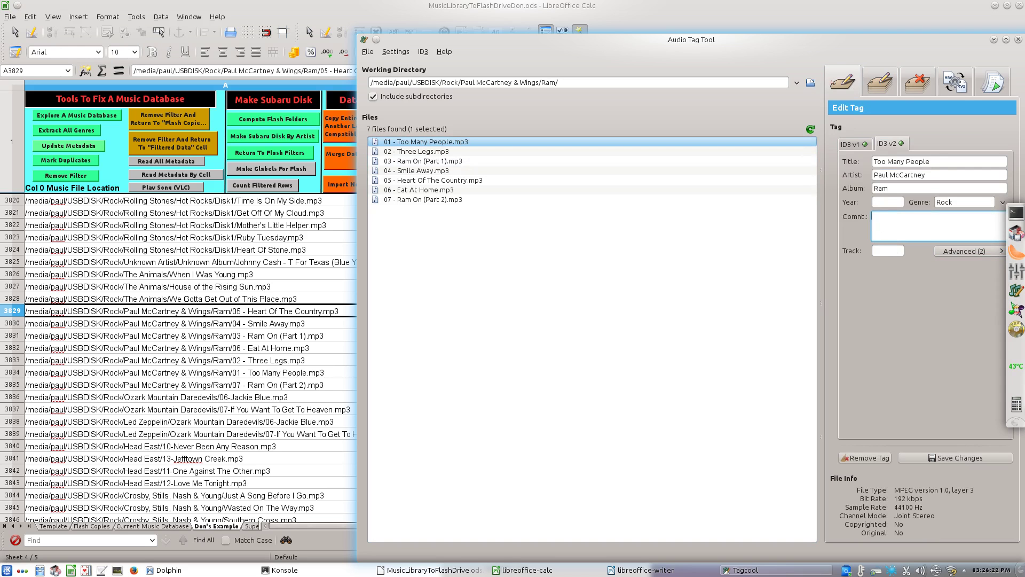
pyautogui.click(978, 460)
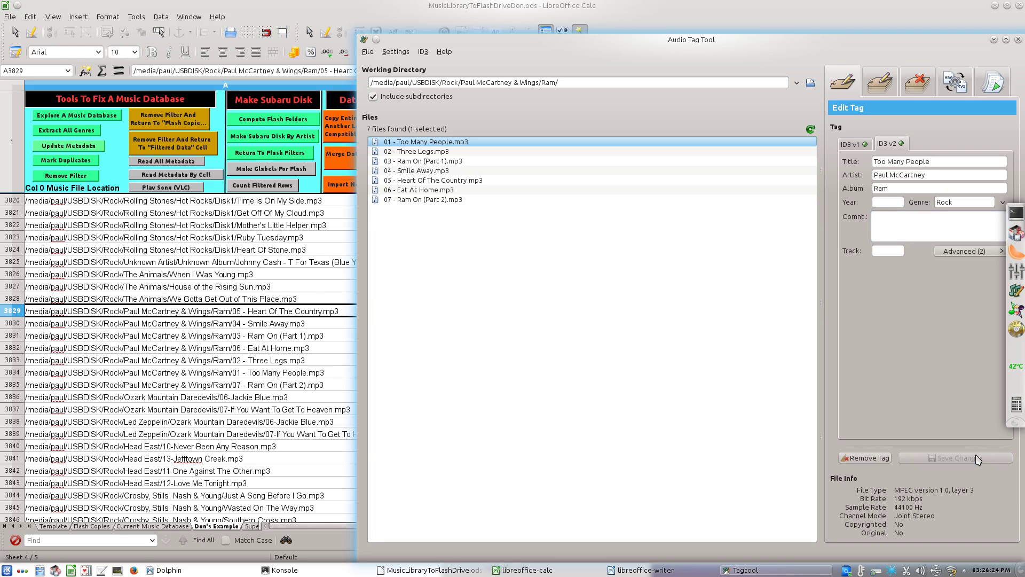
# Resave the ID3 v2 tag of 02 - Three Legs.mp3 with a blank comment and switch back to the LibreOffice Calc spreadsheet
pyautogui.click(429, 151)
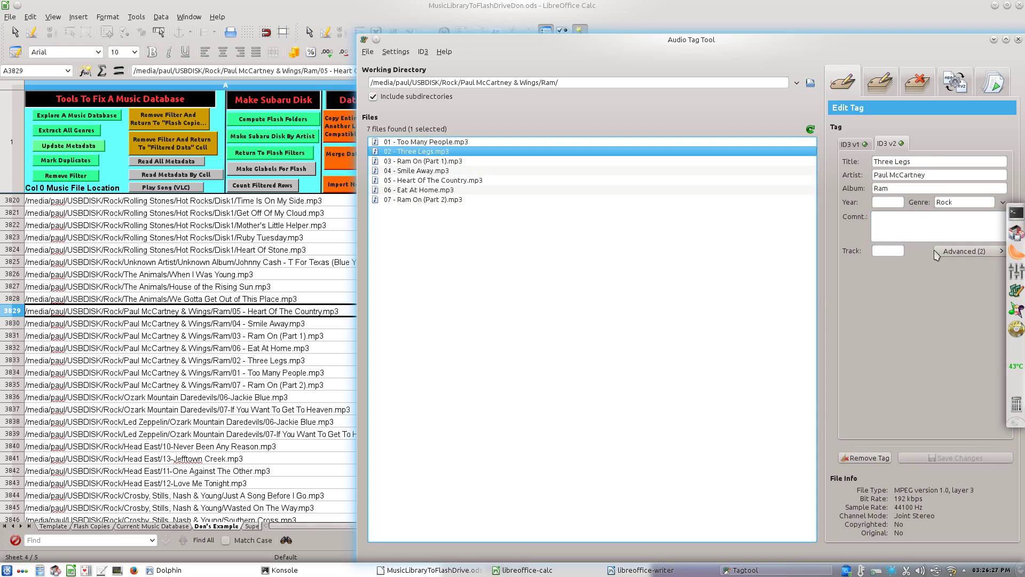
pyautogui.click(914, 218)
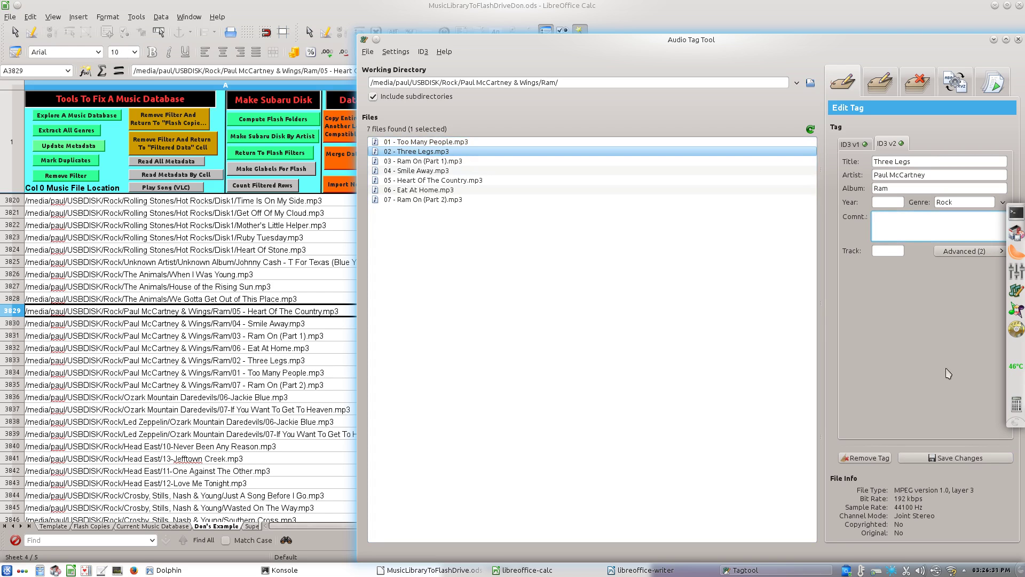
pyautogui.click(981, 459)
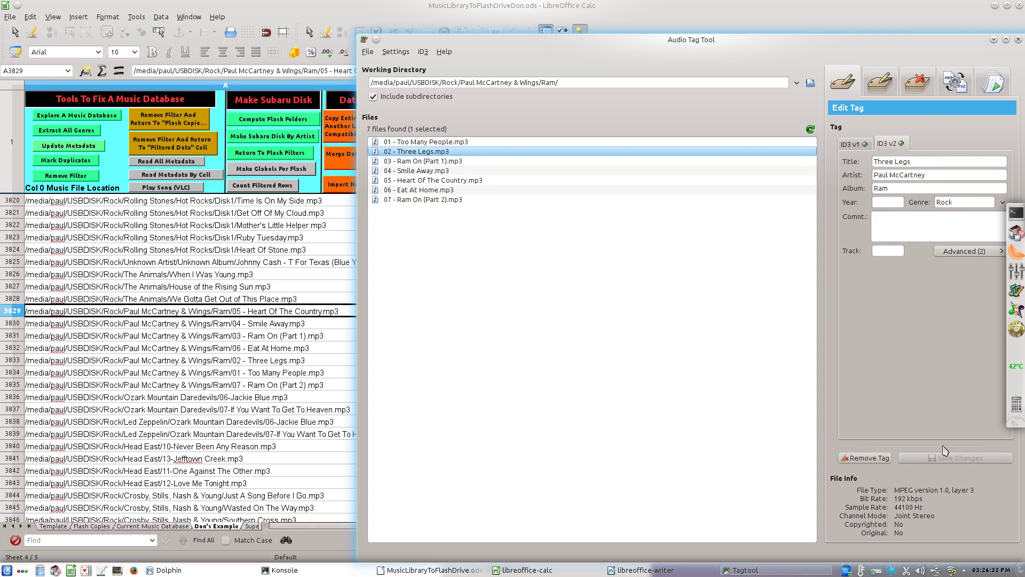
pyautogui.click(302, 421)
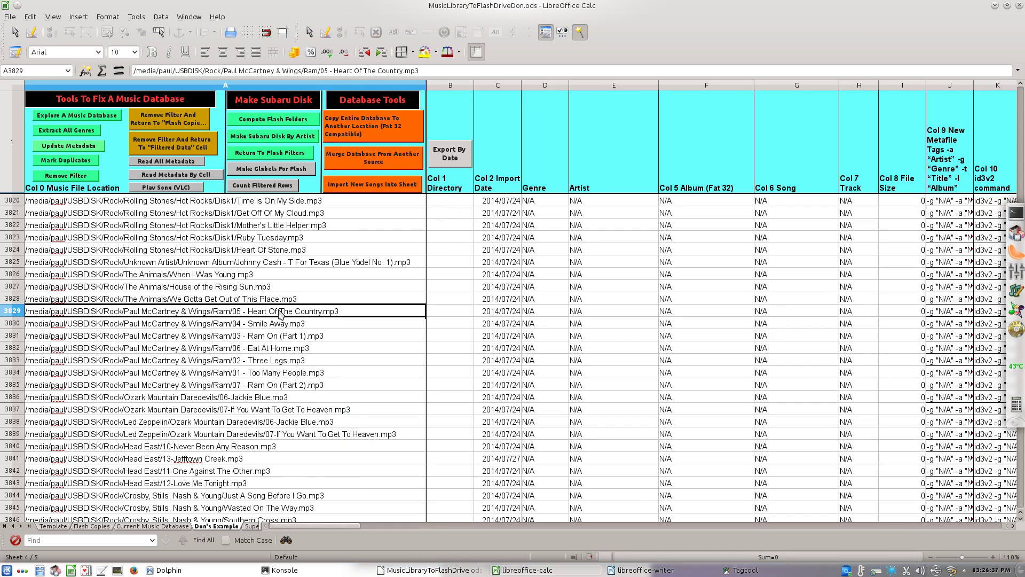
# Read the metadata of 05 - Heart Of The Country.mp3 and 04 - Smile Away.mp3 into their spreadsheet rows by cell
pyautogui.hotkey('shift', 'Down')
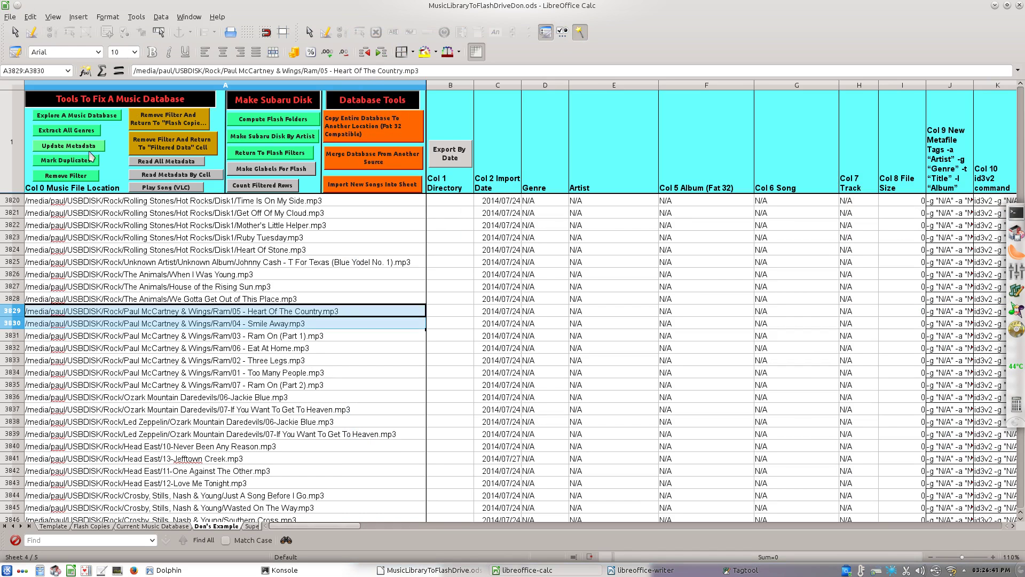
pyautogui.click(171, 177)
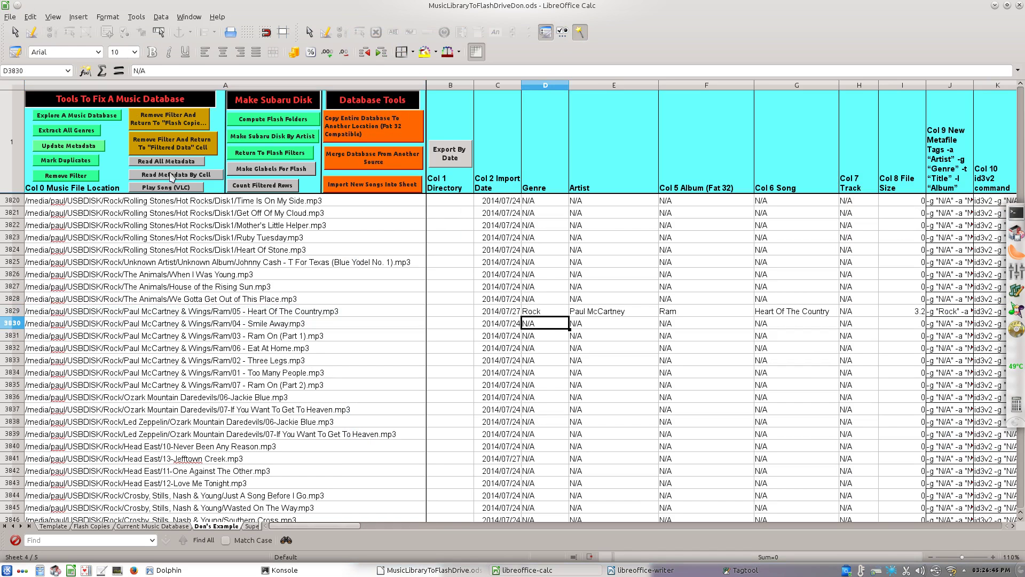
pyautogui.click(171, 176)
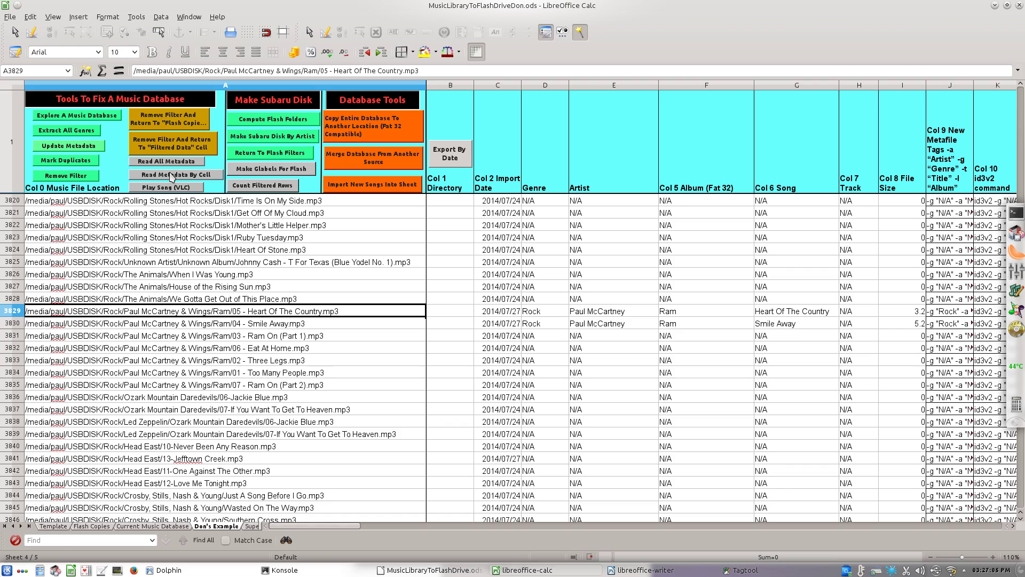
pyautogui.press('Down')
pyautogui.press('Down')
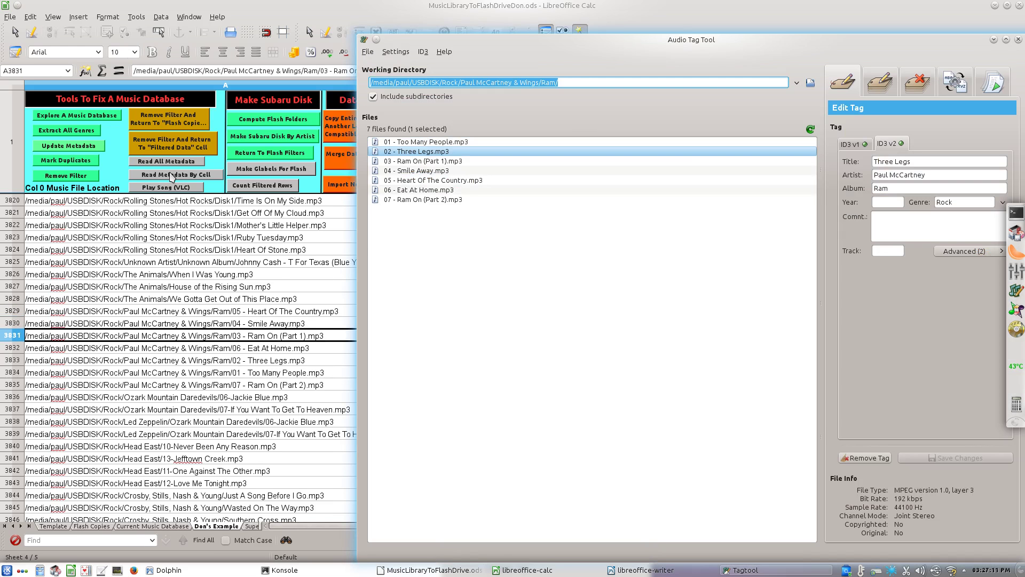
# In Audio Tag Tool, resave the ID3 v2 tags of 03 - Ram On (Part 1).mp3 and 04 - Smile Away.mp3 with blank comments
pyautogui.click(417, 162)
pyautogui.click(886, 221)
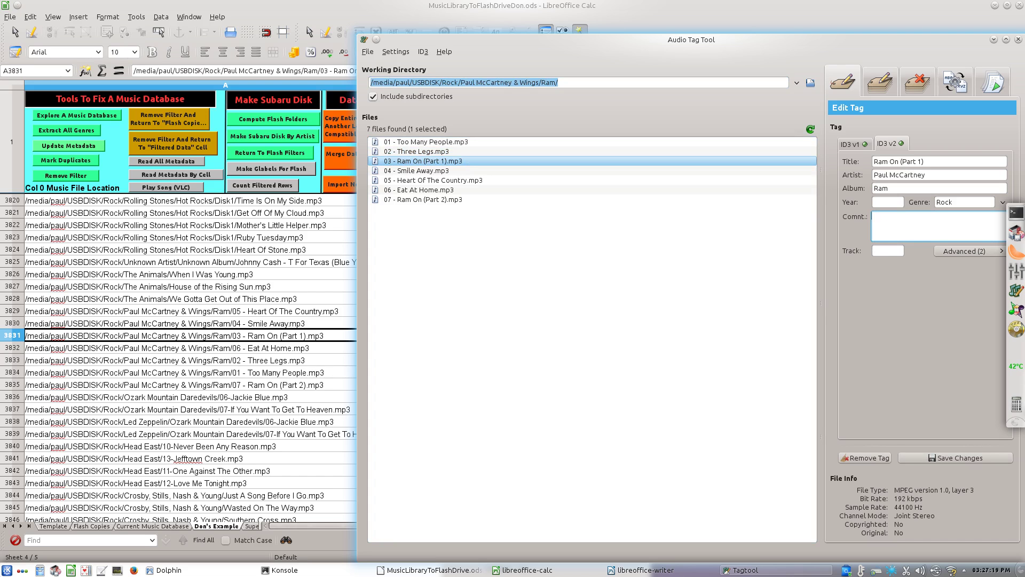
pyautogui.press('pagedown')
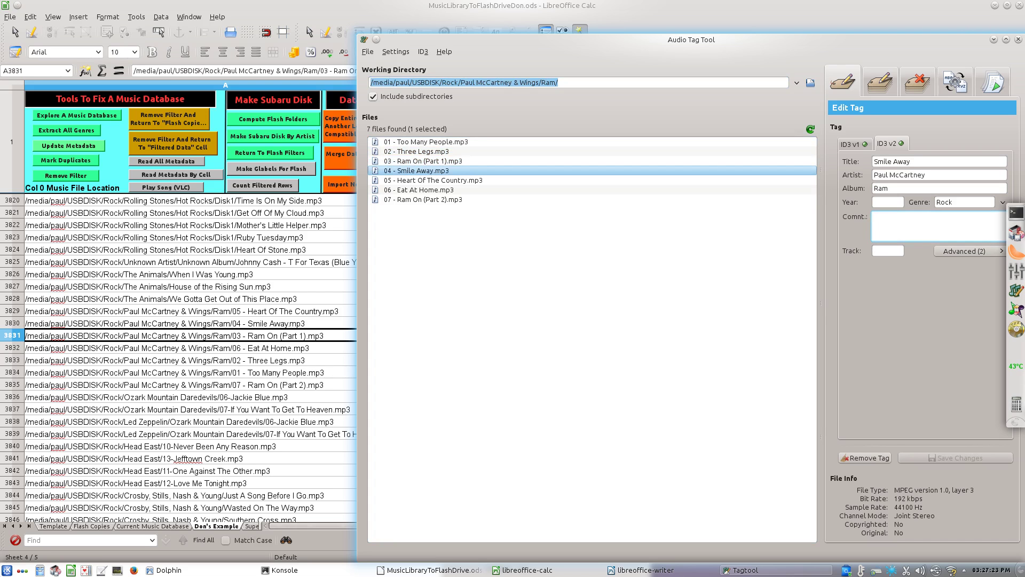
pyautogui.click(948, 219)
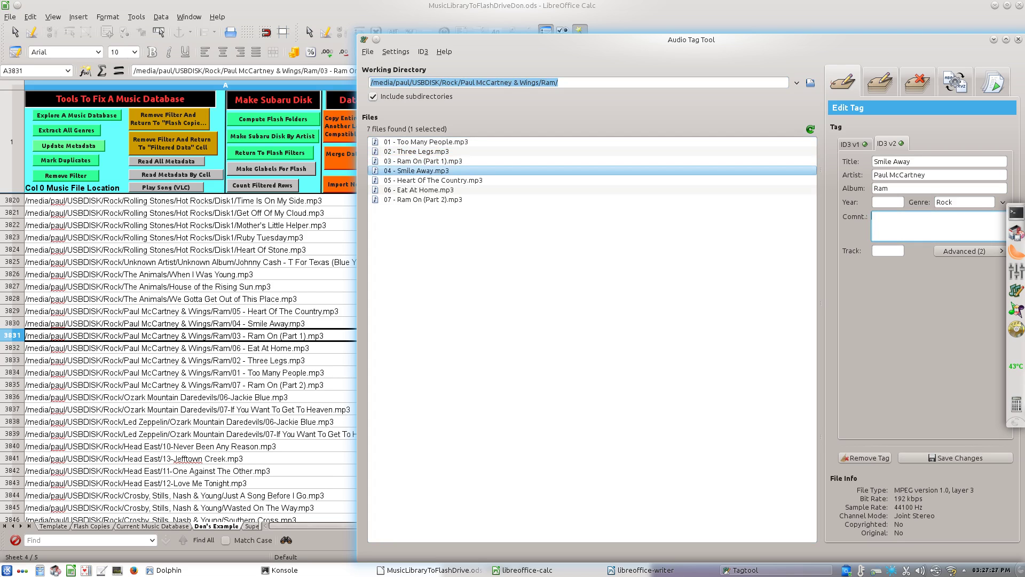
pyautogui.click(959, 458)
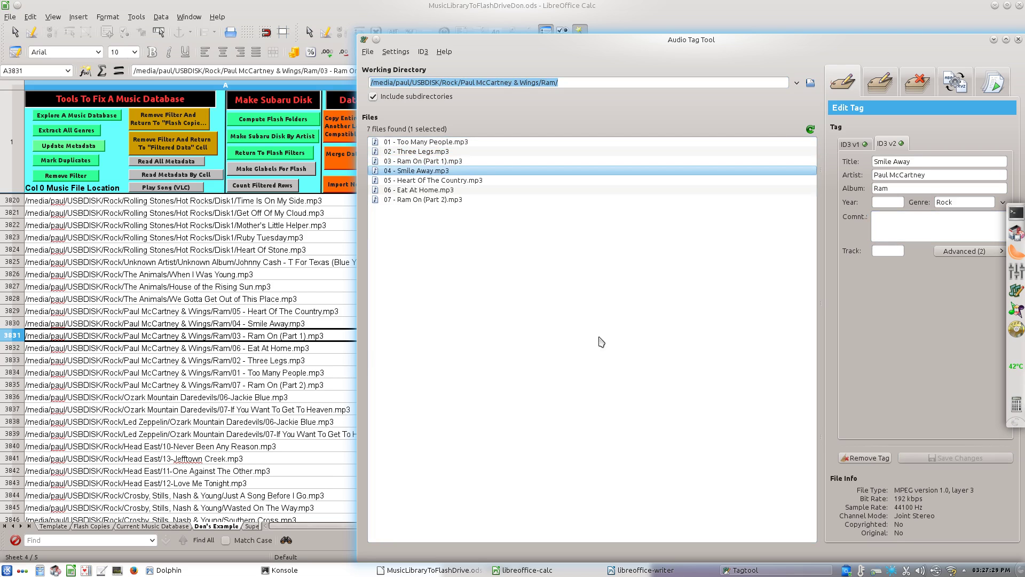
# Resave the ID3 v2 tags of 05 - Heart Of The Country.mp3, 06 - Eat At Home.mp3 and 07 - Ram On (Part 2).mp3 with blank comments
pyautogui.click(448, 181)
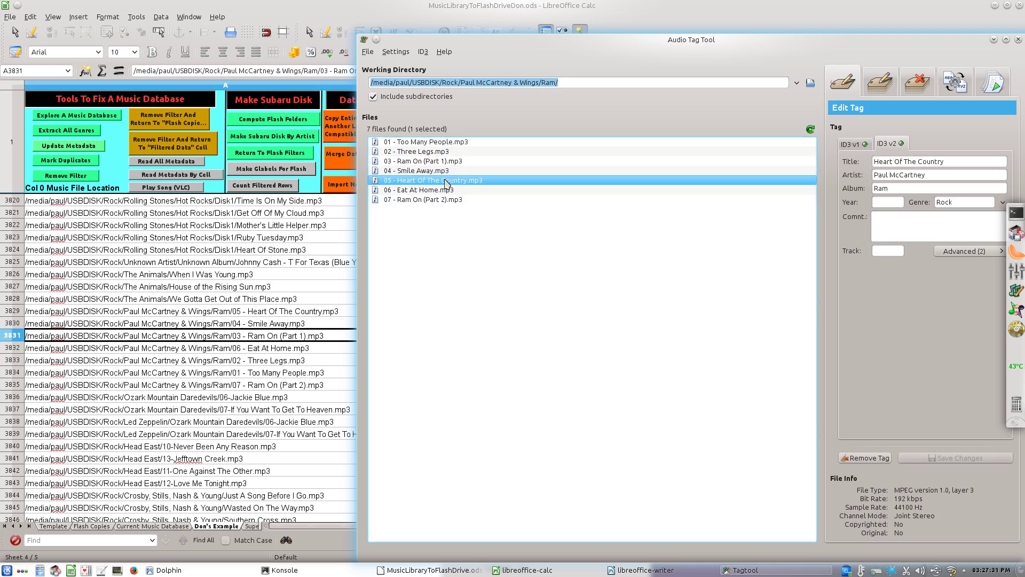
pyautogui.click(907, 218)
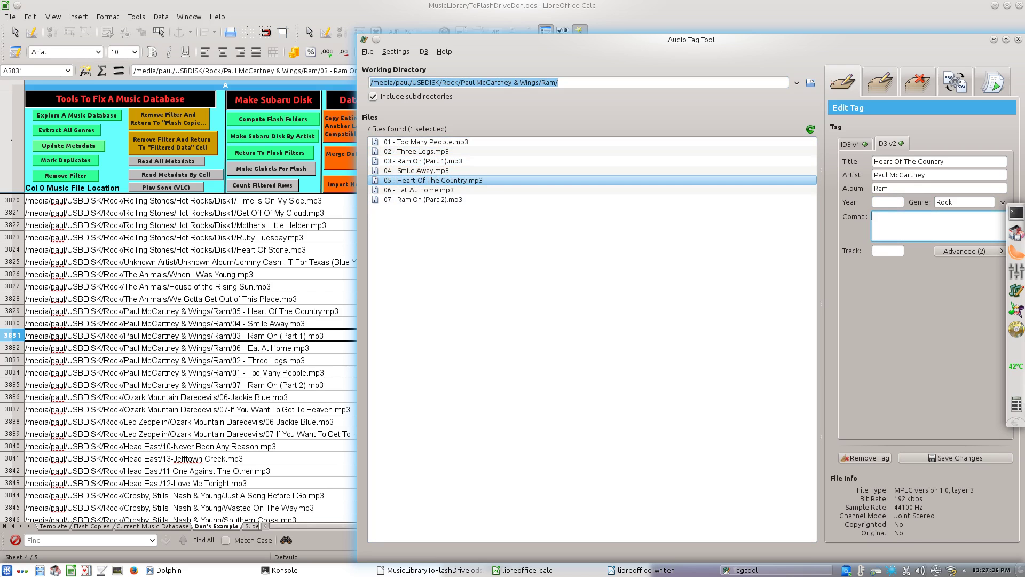
pyautogui.click(942, 458)
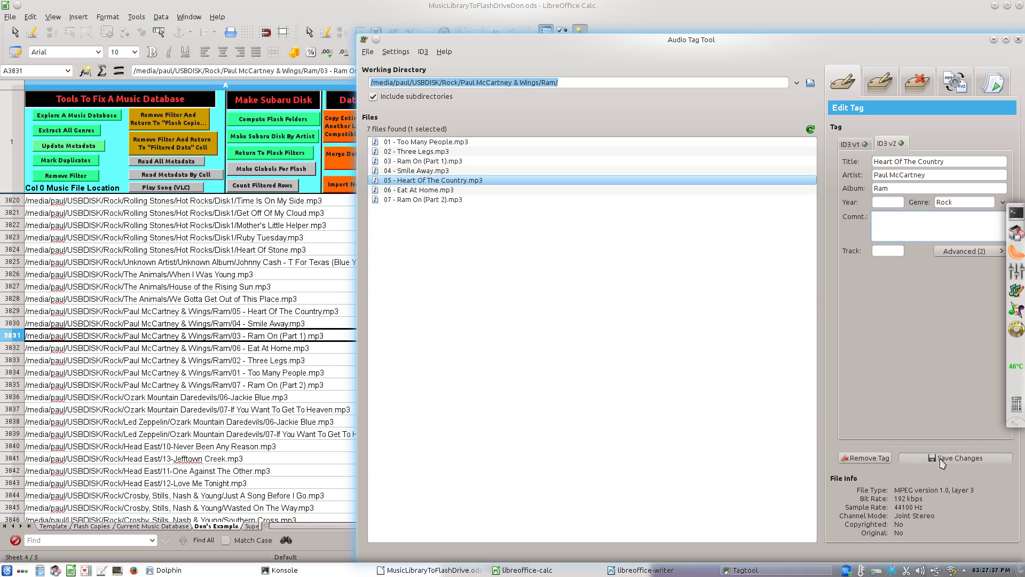
pyautogui.click(443, 191)
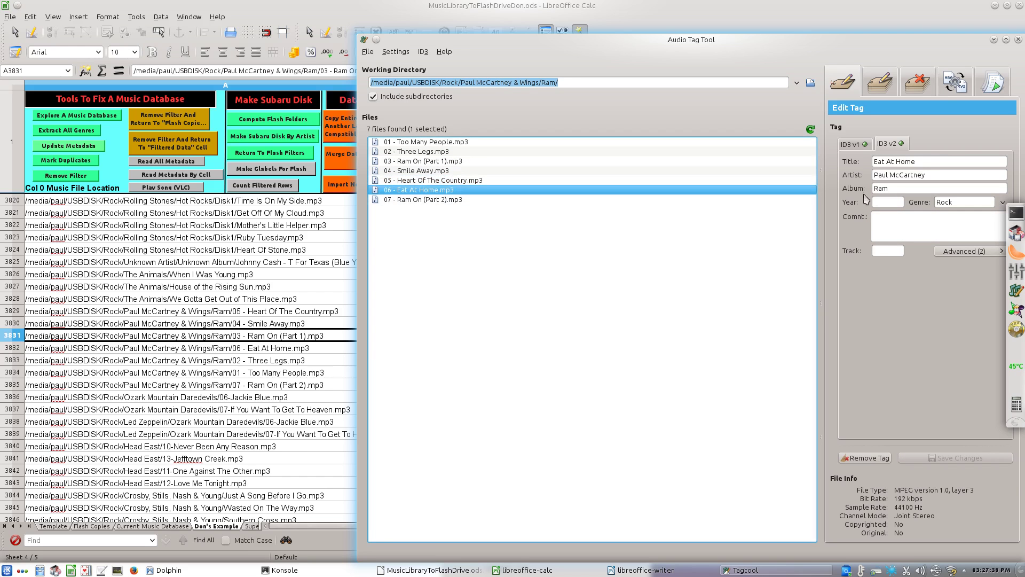
pyautogui.click(889, 216)
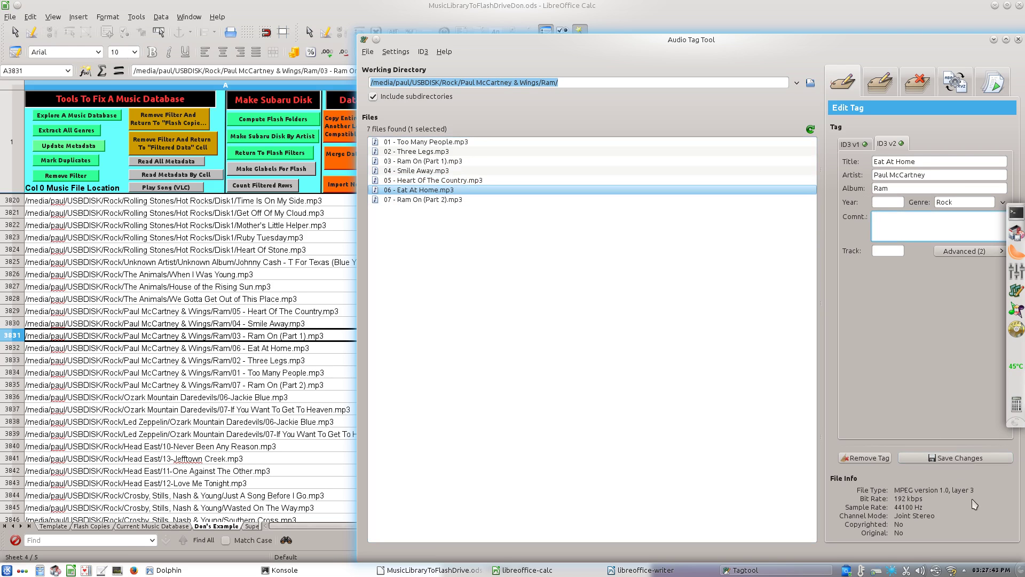
pyautogui.click(979, 460)
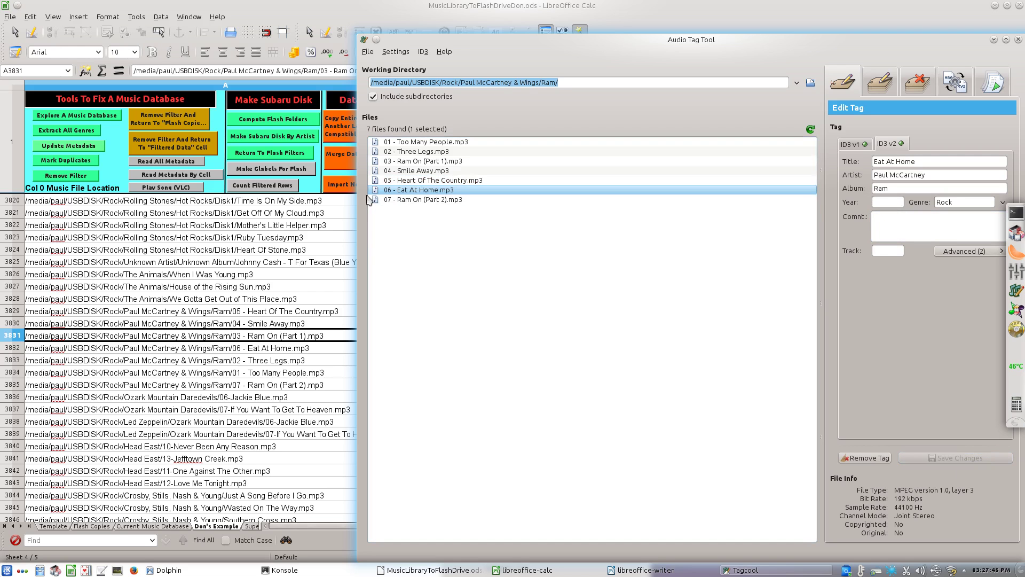
pyautogui.click(435, 200)
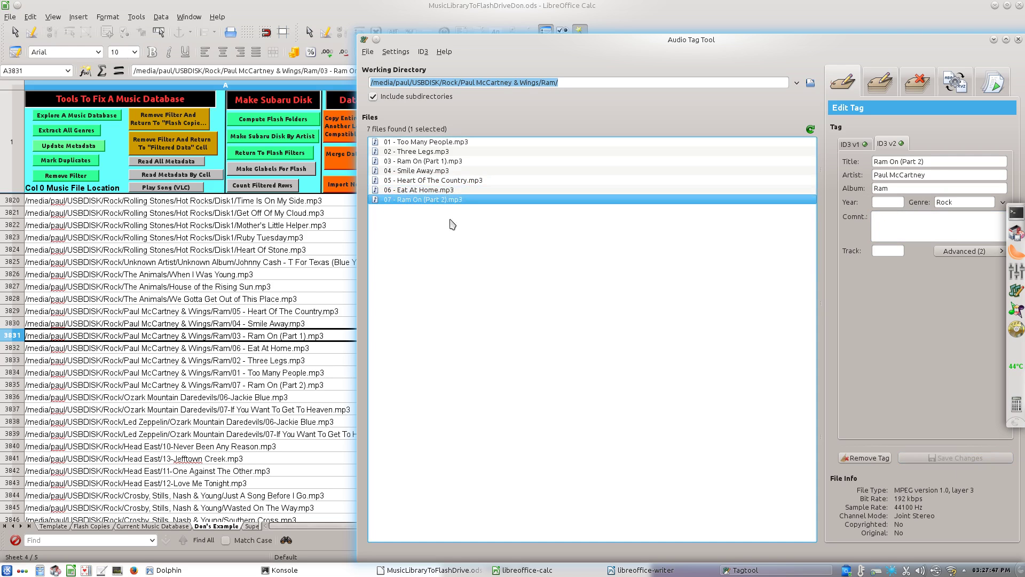
pyautogui.click(945, 227)
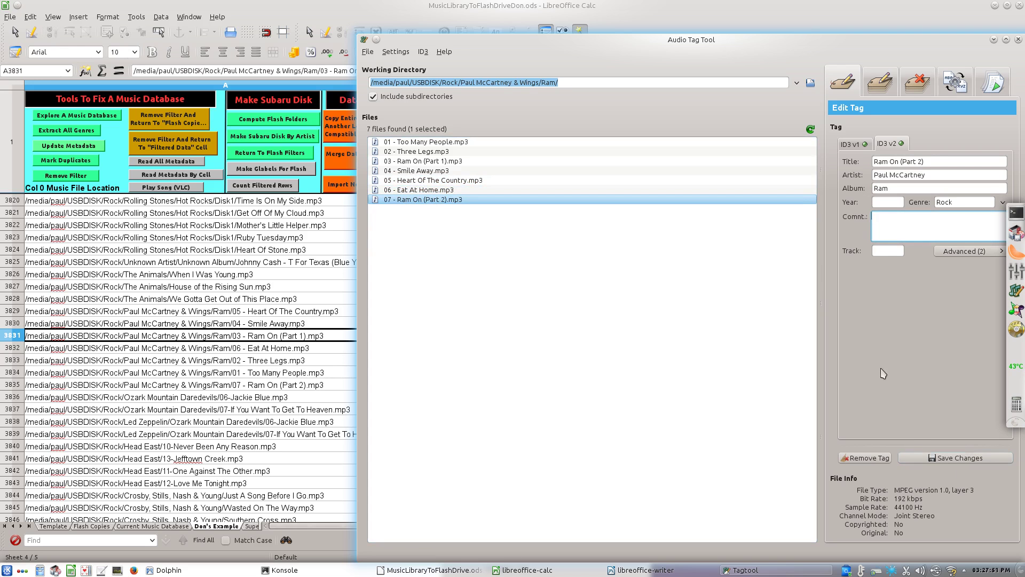
pyautogui.click(945, 458)
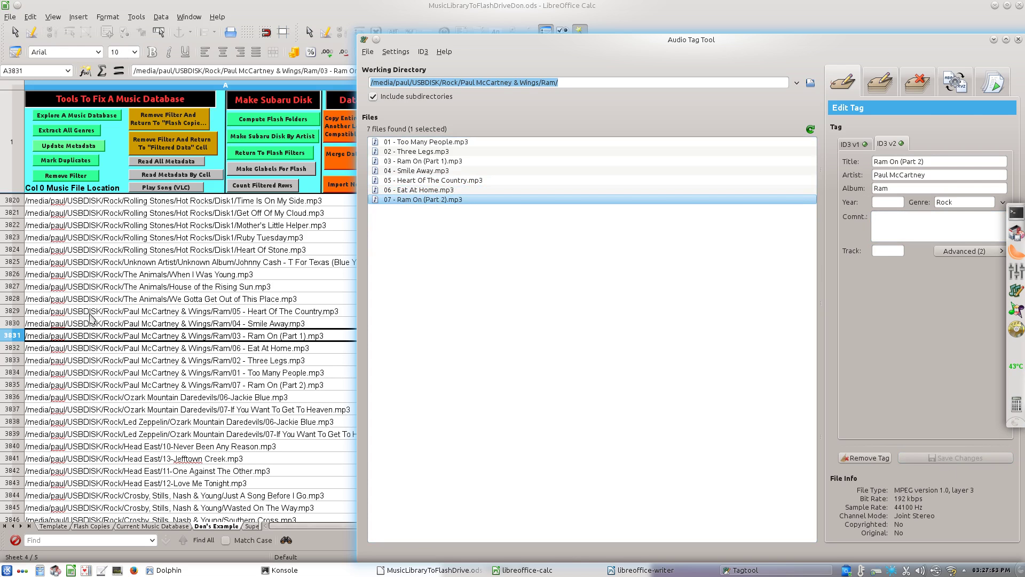
# Switch to the LibreOffice Calc spreadsheet and read the metadata by cell for all seven Ram songs in rows 3829 to 3835
pyautogui.click(165, 323)
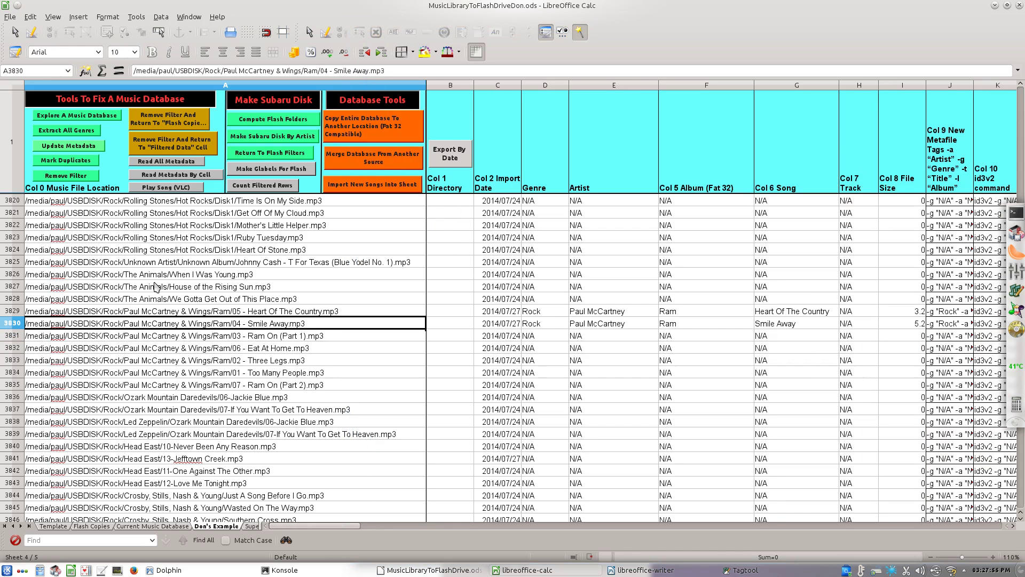
pyautogui.click(164, 275)
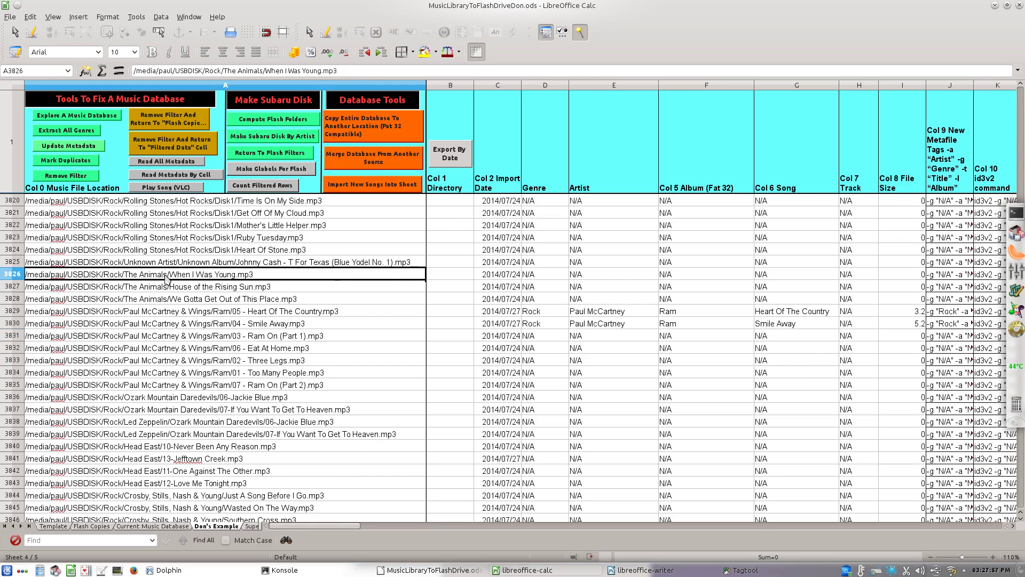
pyautogui.press('Down')
pyautogui.press('Down')
pyautogui.press('Down')
pyautogui.hotkey('shift', 'Down')
pyautogui.hotkey('shift', 'Down')
pyautogui.hotkey('shift', 'Down')
pyautogui.hotkey('shift', 'Down')
pyautogui.hotkey('shift', 'Down')
pyautogui.hotkey('shift', 'Down')
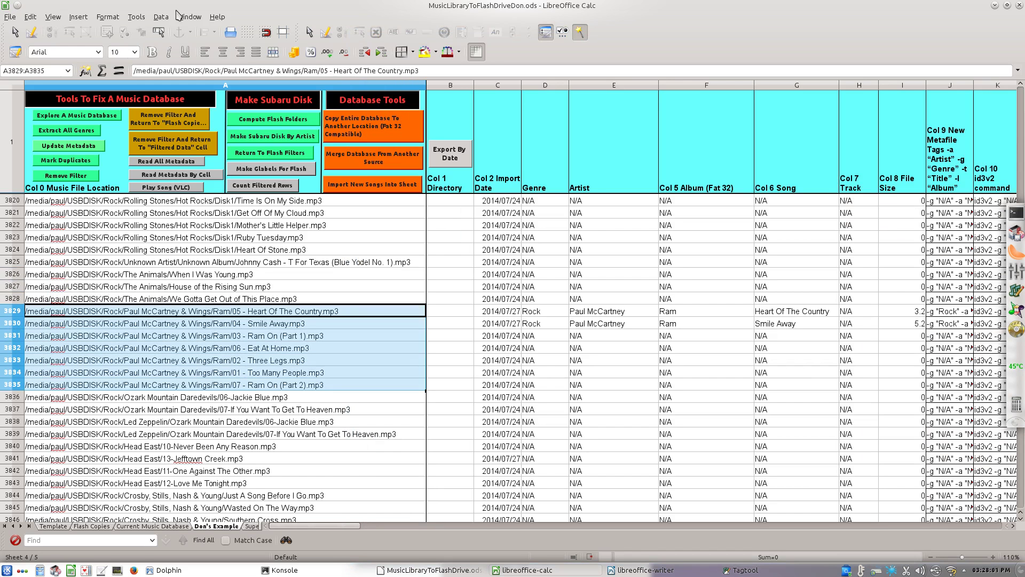
pyautogui.click(210, 176)
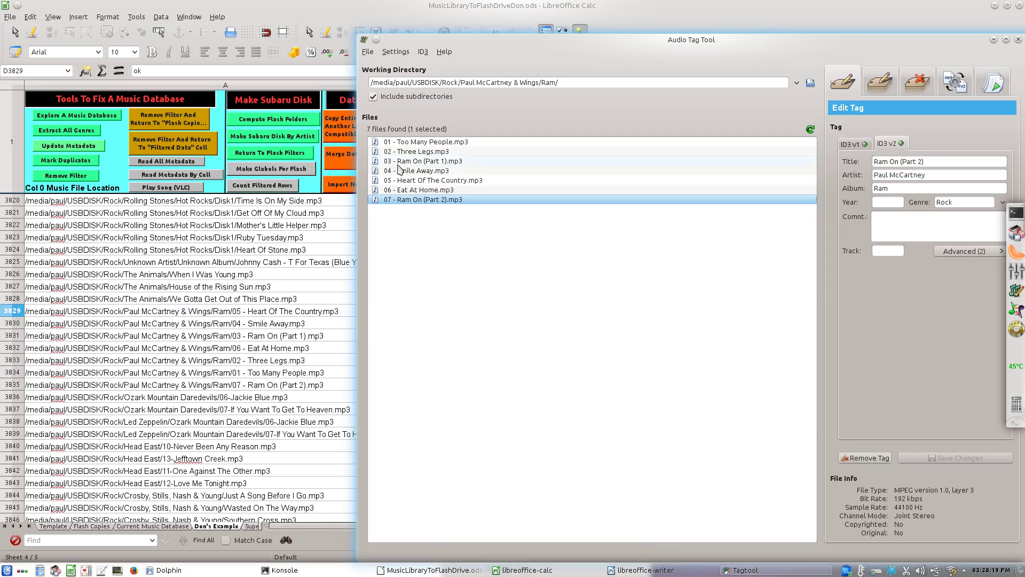
# In Audio Tag Tool, check the ID3 v2 tags of 01 - Too Many People.mp3, 02 - Three Legs.mp3 and 07 - Ram On (Part 2).mp3
pyautogui.click(439, 143)
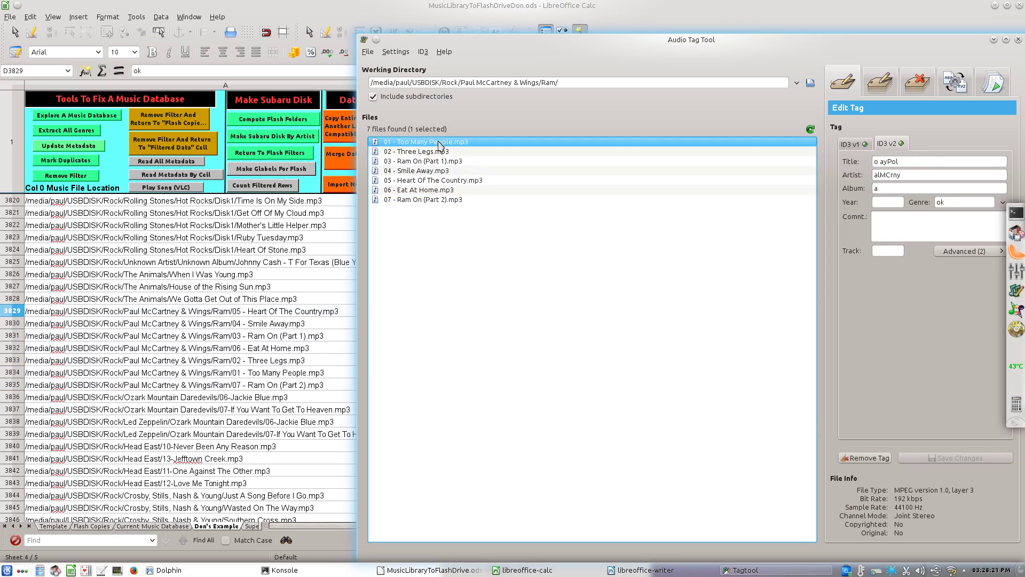
pyautogui.click(444, 160)
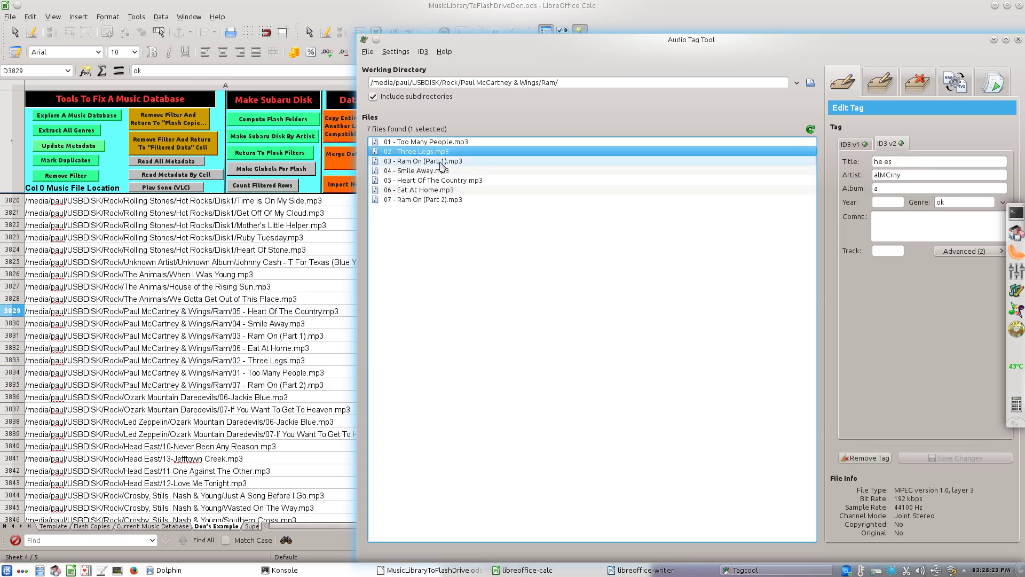
pyautogui.click(451, 199)
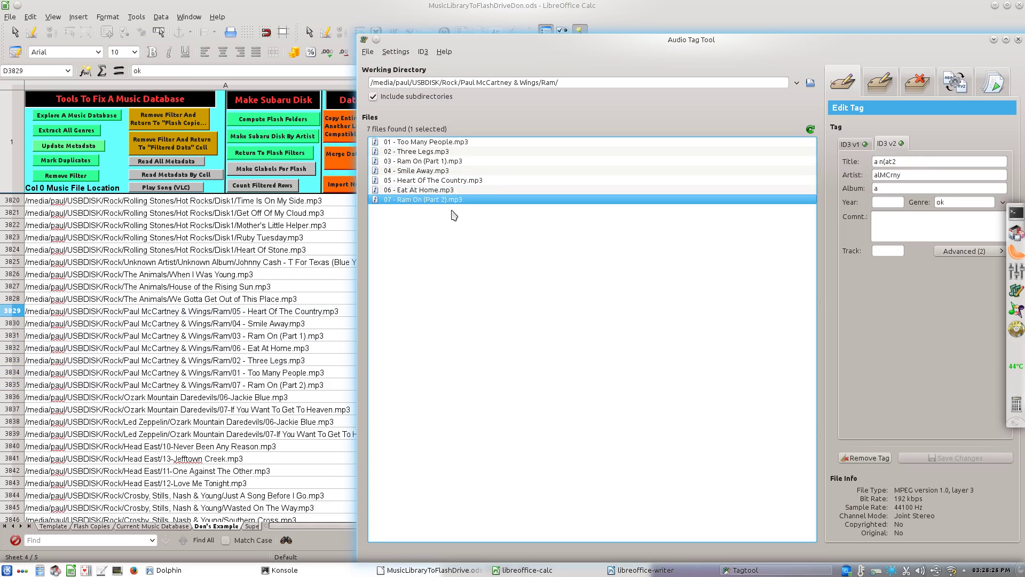
# Set up tagging of multiple files with artist Paul McCartney, album Ram and genre Rock
pyautogui.click(880, 90)
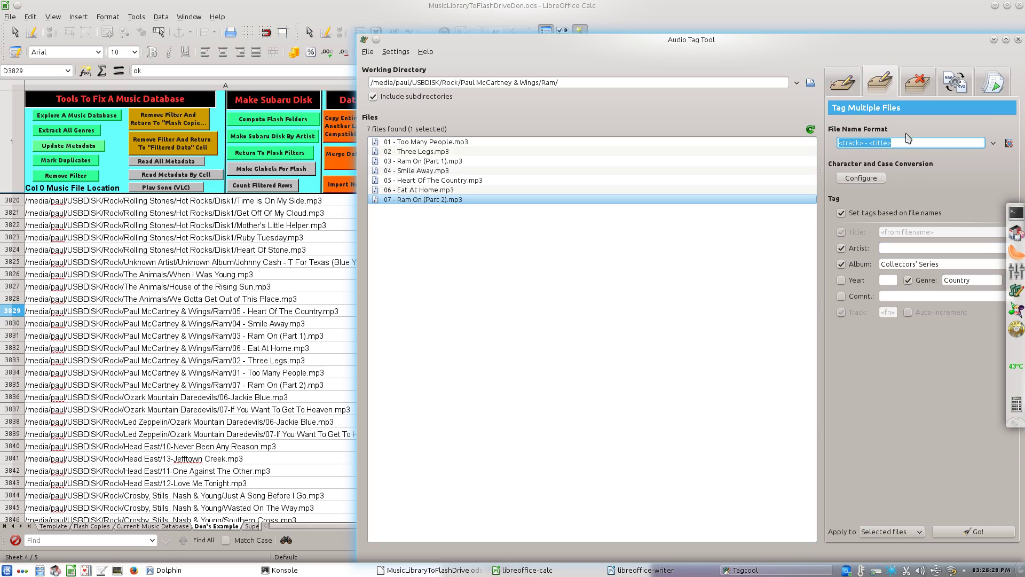
pyautogui.click(897, 249)
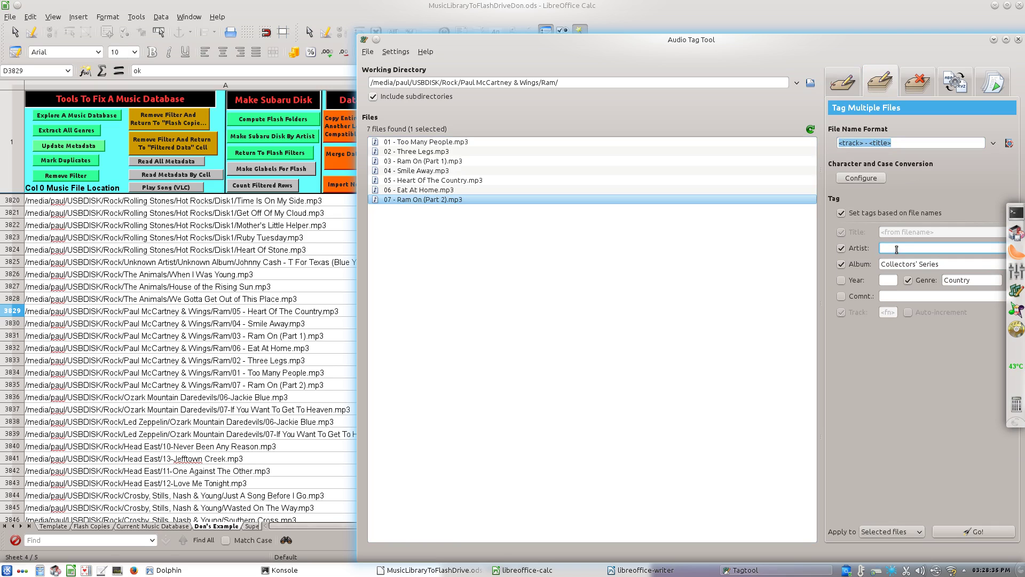
pyautogui.write('Paul MCartney')
pyautogui.press('Tab')
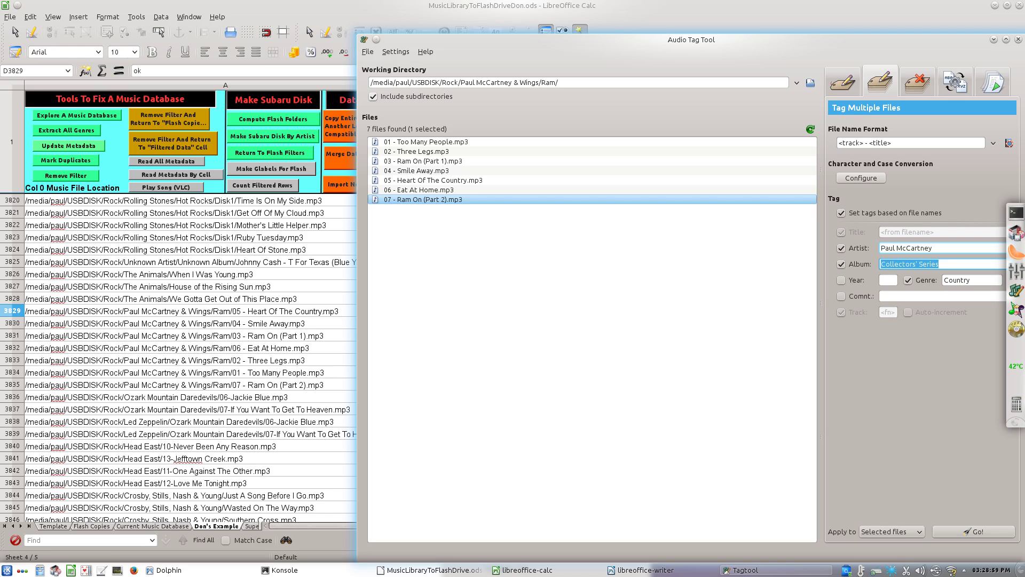
pyautogui.write('Ram')
pyautogui.click(993, 282)
pyautogui.doubleClick(993, 282)
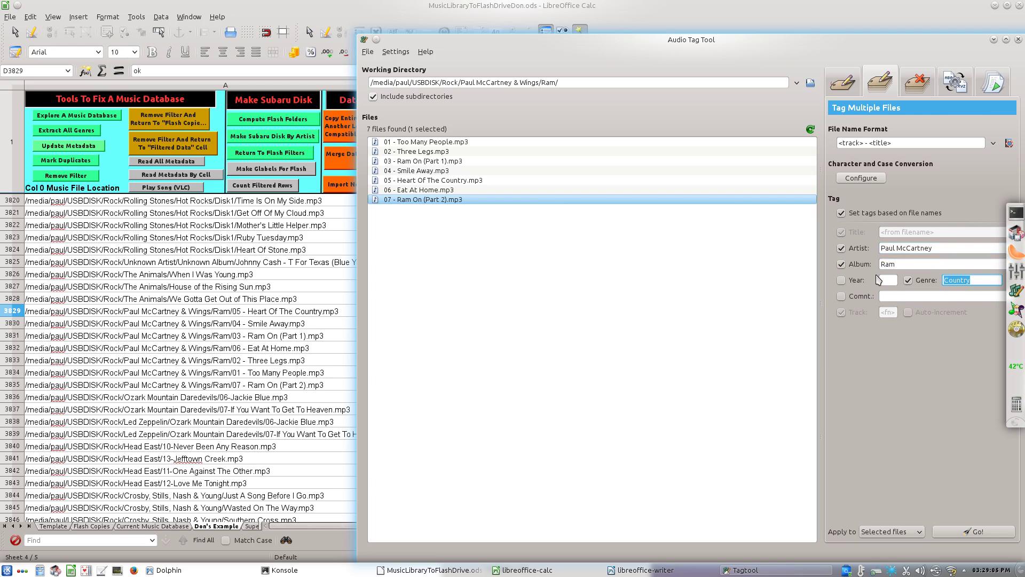
pyautogui.write('Rock')
# Apply the multiple-file tag settings to all files in the Ram folder and dismiss the tagging report
pyautogui.click(919, 532)
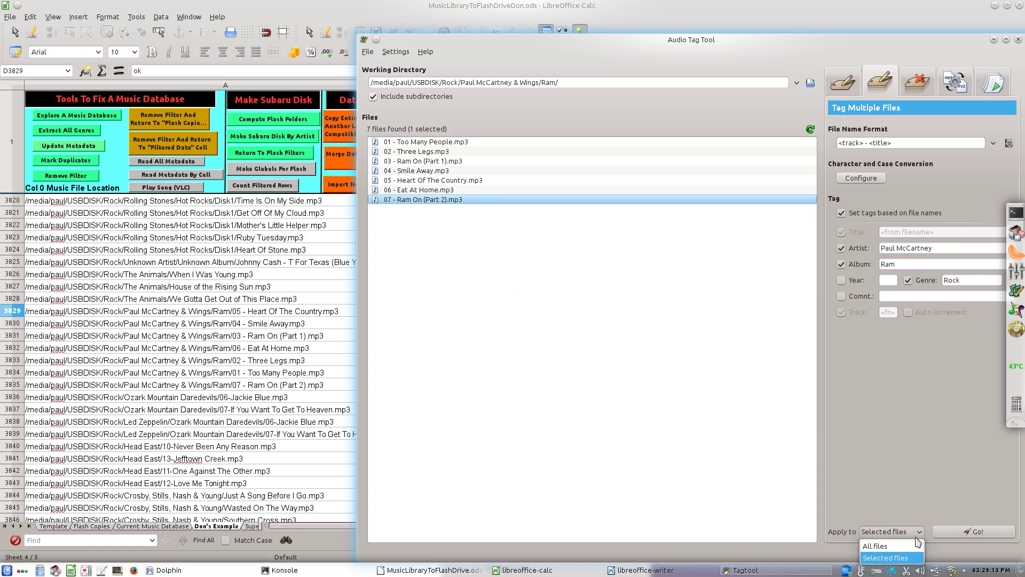
pyautogui.click(911, 546)
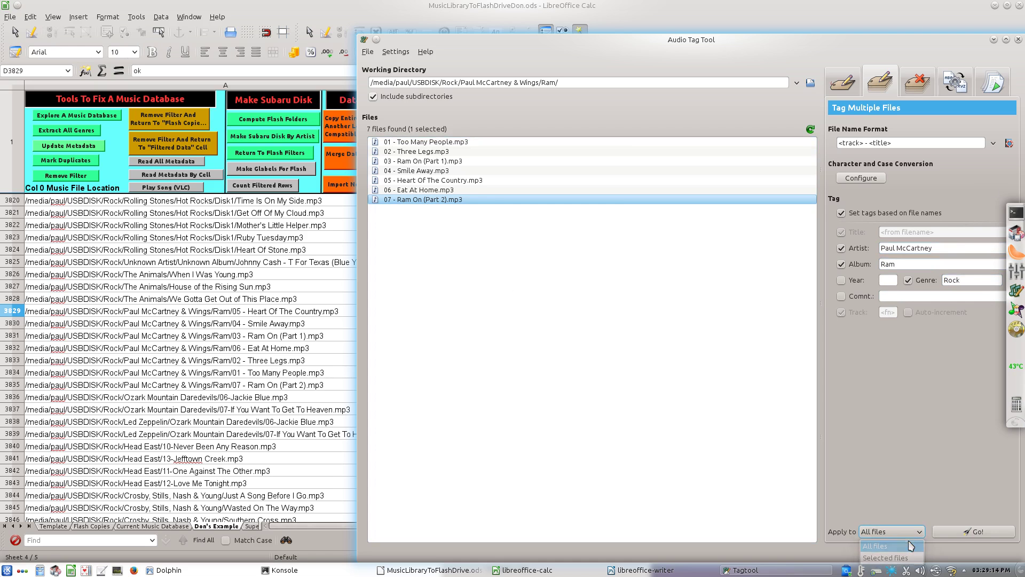
pyautogui.click(986, 532)
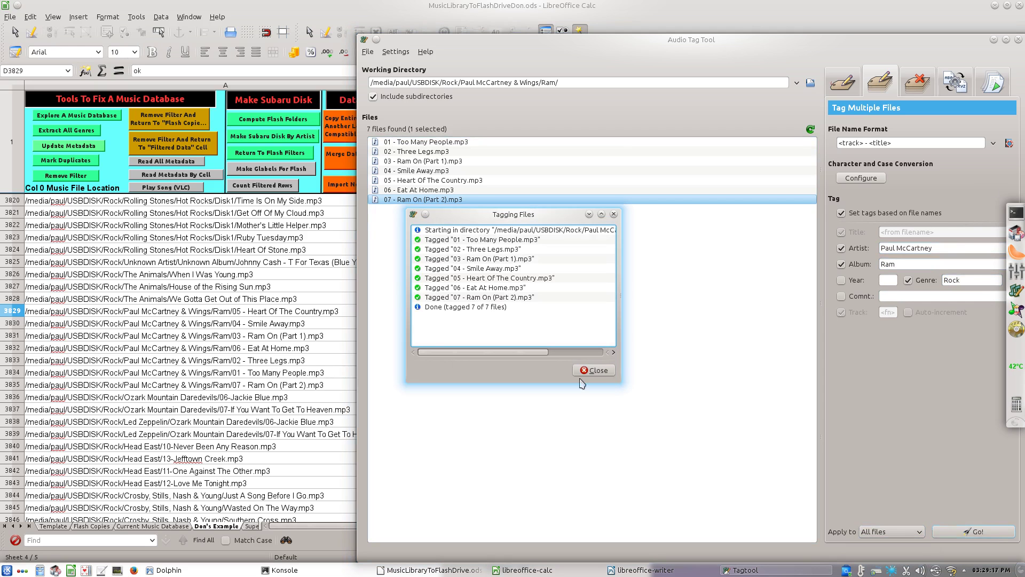
pyautogui.click(612, 372)
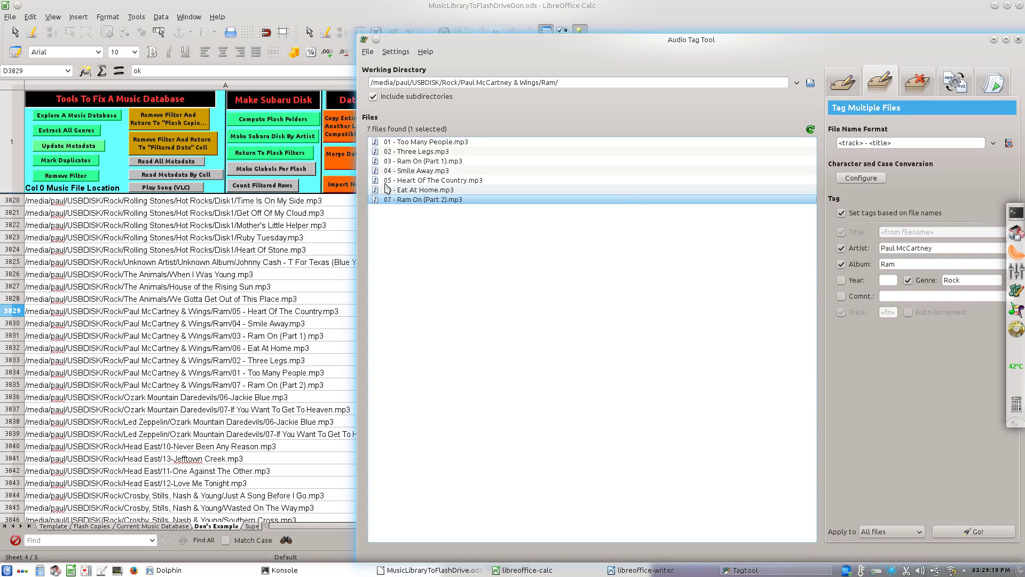
# Return to single-file tag editing and check the ID3 v2 tag of 01 - Too Many People.mp3
pyautogui.click(426, 142)
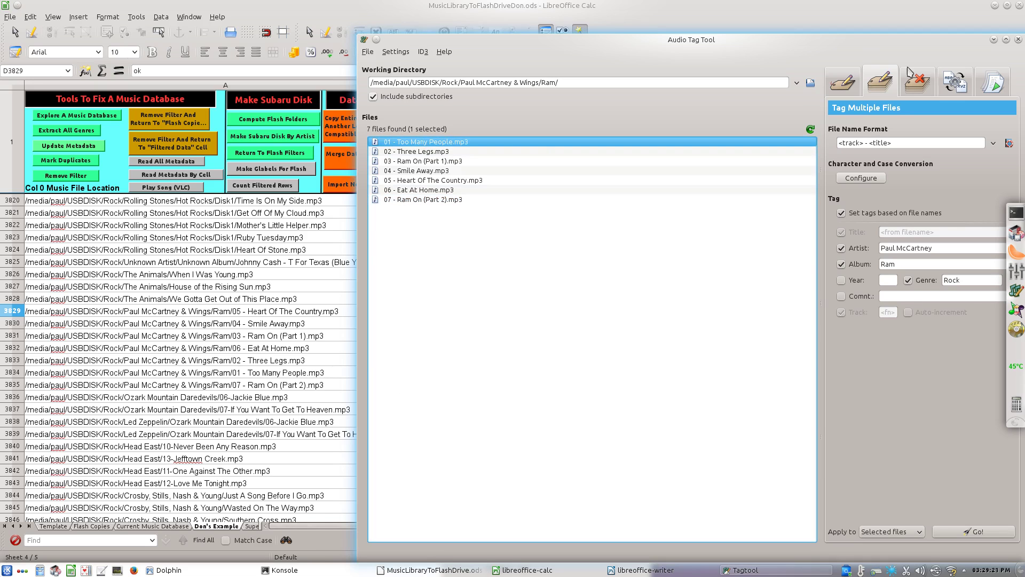
pyautogui.click(836, 85)
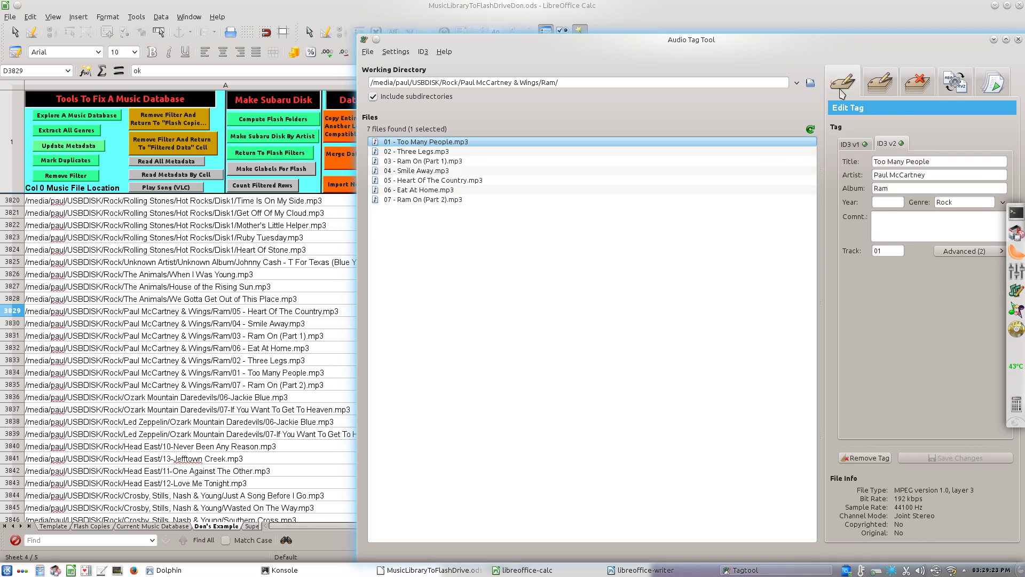
pyautogui.click(473, 144)
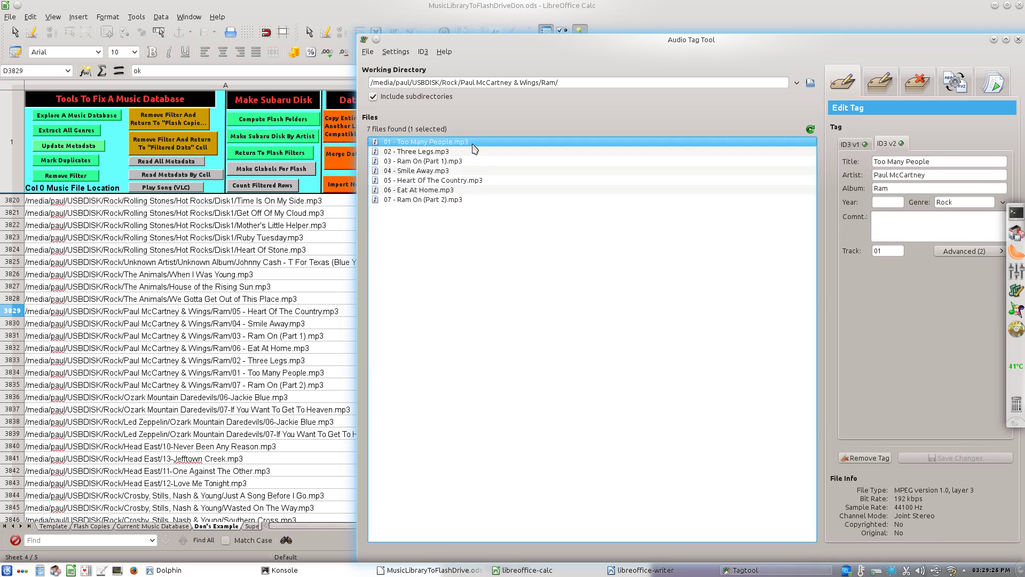
# Check the ID3 v2 tags of the remaining Ram files, from 02 - Three Legs.mp3 through 07 - Ram On (Part 2).mp3
pyautogui.press('Down')
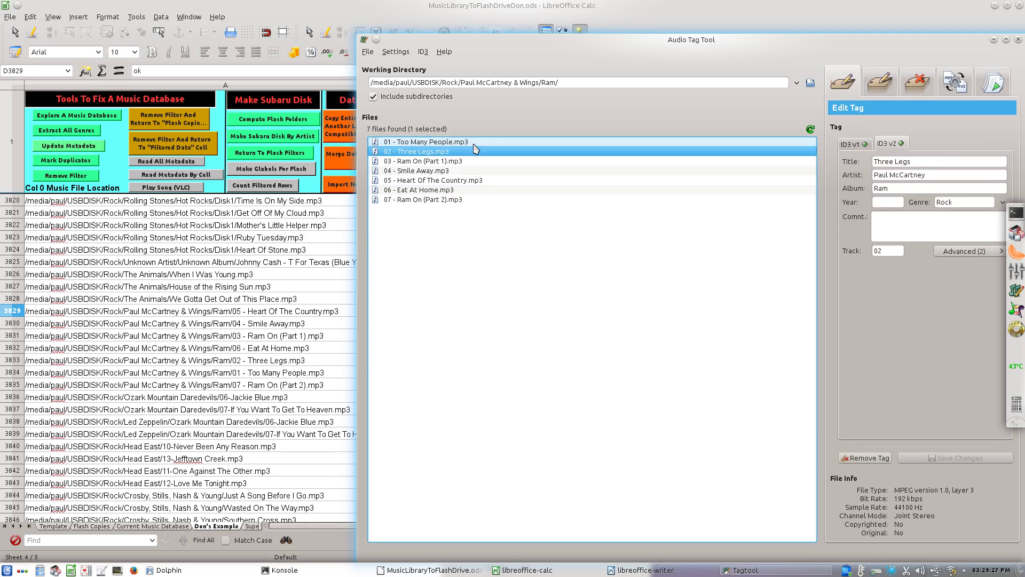
pyautogui.press('Down')
pyautogui.press('Down')
pyautogui.press('Down')
pyautogui.press('Down')
pyautogui.press('Down')
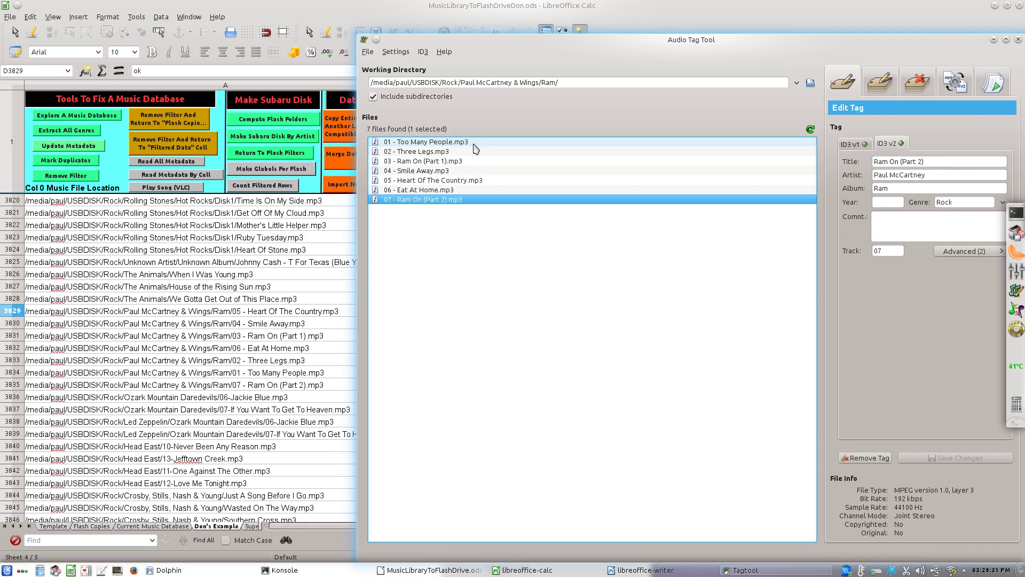
# Back in the LibreOffice Calc music library, reread the metadata of the seven Ram songs in A3829:A3835
pyautogui.hotkey('alt', 'Tab')
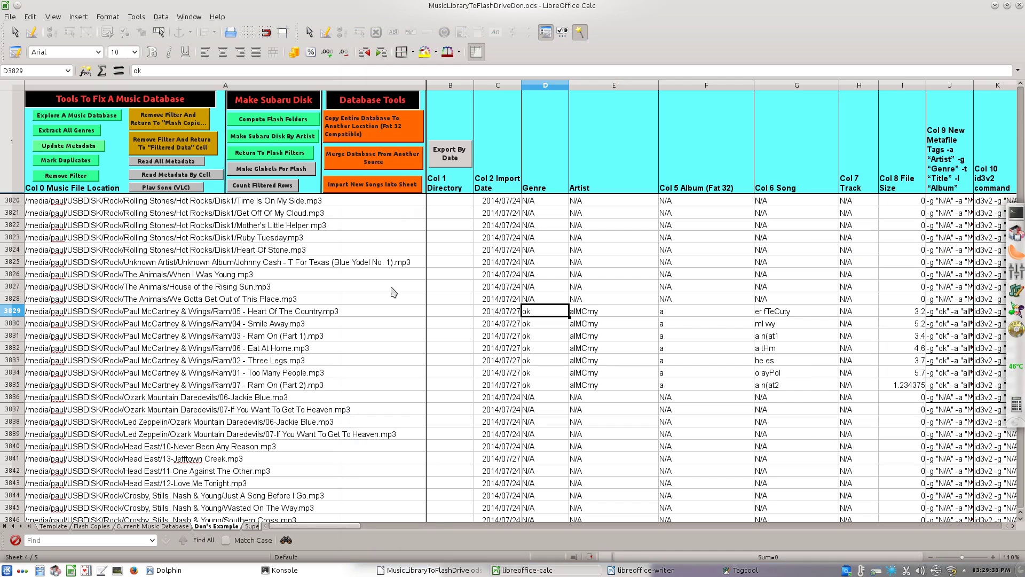
pyautogui.click(305, 314)
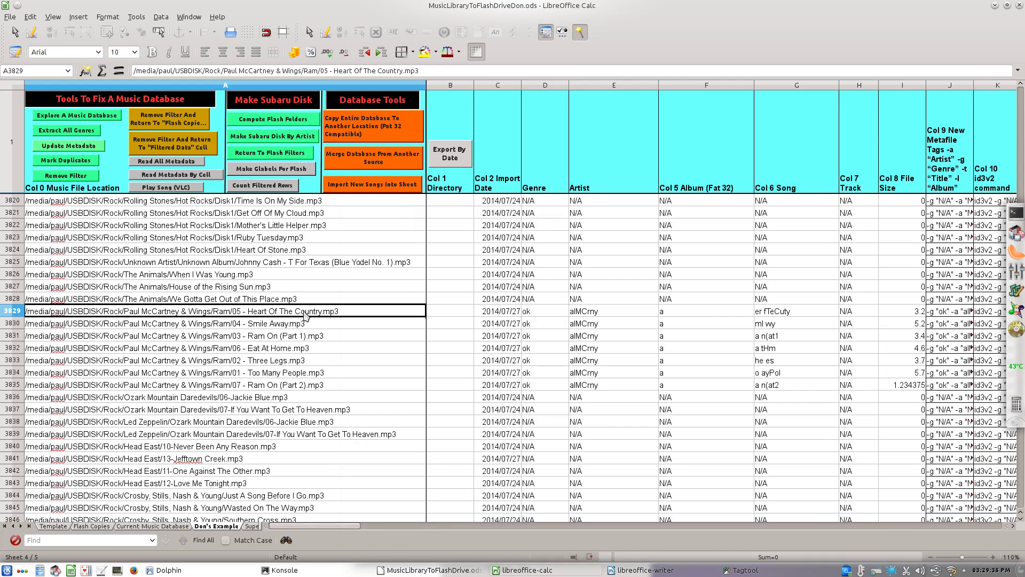
pyautogui.hotkey('shift', 'Down')
pyautogui.hotkey('shift', 'Down')
pyautogui.hotkey('shift', 'Down')
pyautogui.hotkey('shift', 'Down')
pyautogui.hotkey('shift', 'Down')
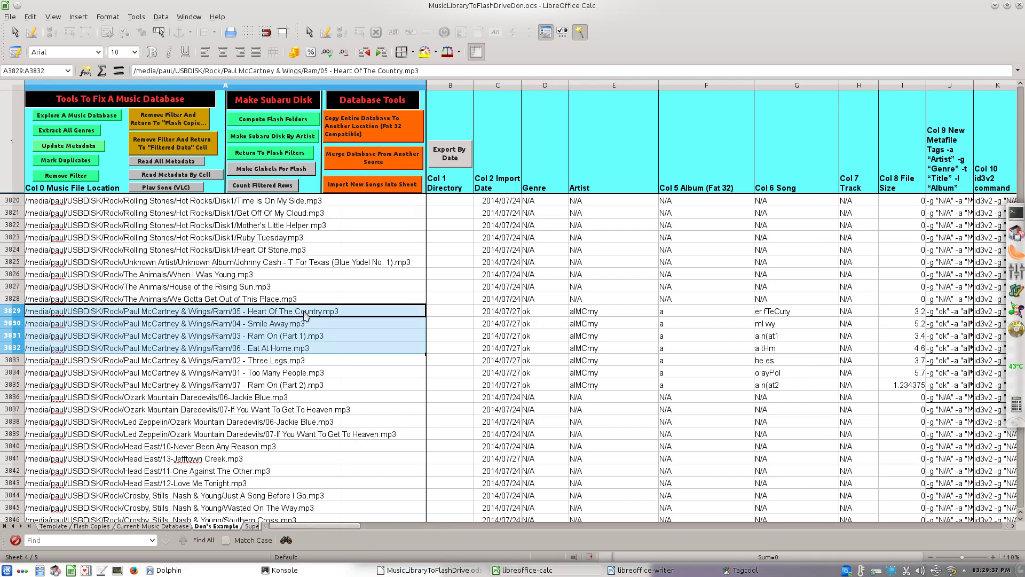
pyautogui.hotkey('shift', 'Down')
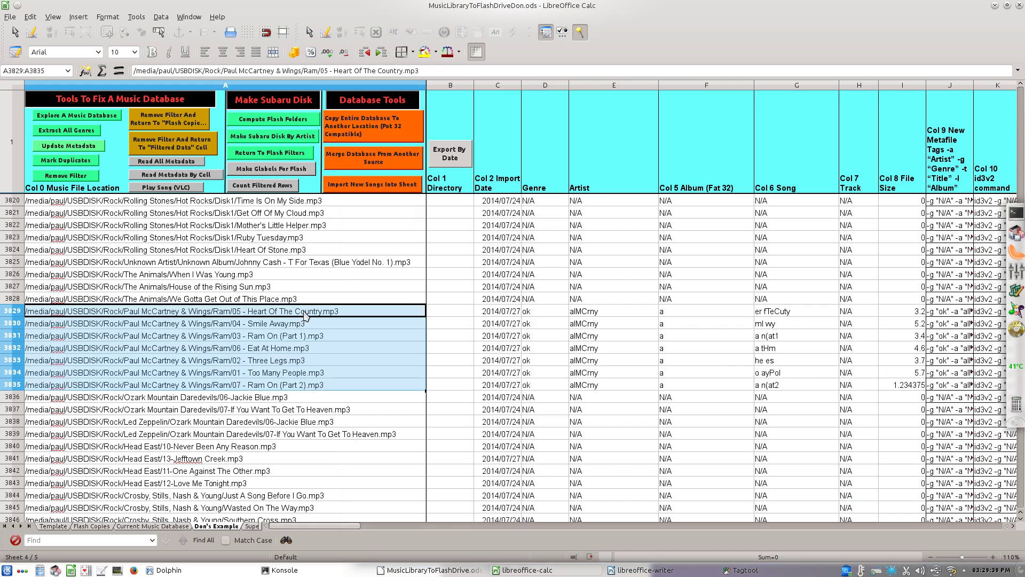
pyautogui.click(165, 180)
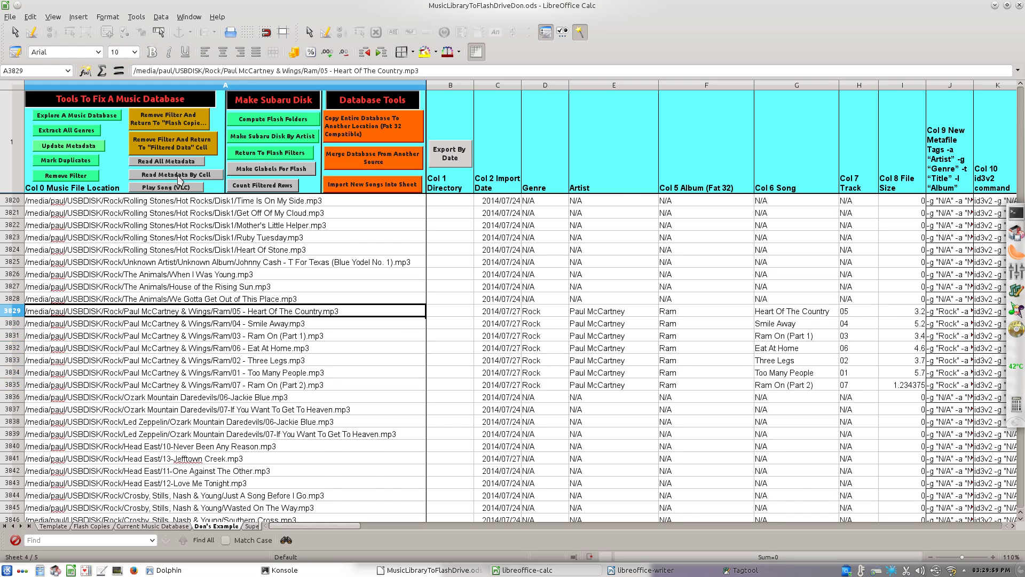
# Examine the songs listed above the Ram rows, up to row 3808, for missing metadata
pyautogui.press('Up')
pyautogui.press('Up')
pyautogui.press('Up')
pyautogui.press('Up')
pyautogui.press('Up')
pyautogui.press('Up')
pyautogui.press('Up')
pyautogui.press('Up')
pyautogui.press('Up')
pyautogui.press('Up')
pyautogui.press('Up')
pyautogui.press('Up')
pyautogui.press('Up')
pyautogui.press('Up')
pyautogui.press('Up')
pyautogui.press('Up')
pyautogui.press('Up')
pyautogui.press('Up')
pyautogui.press('Up')
pyautogui.press('Up')
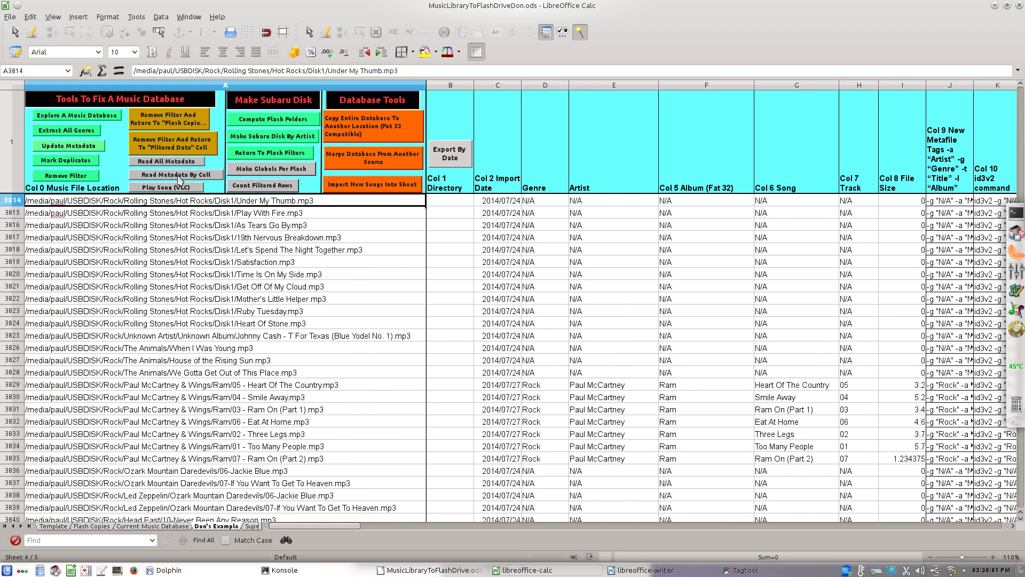
pyautogui.click(179, 177)
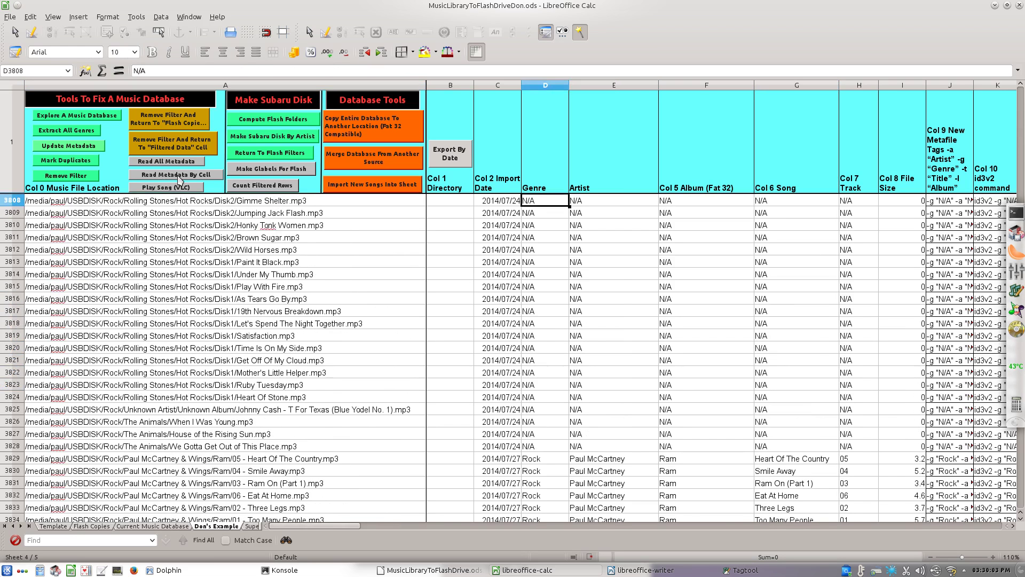
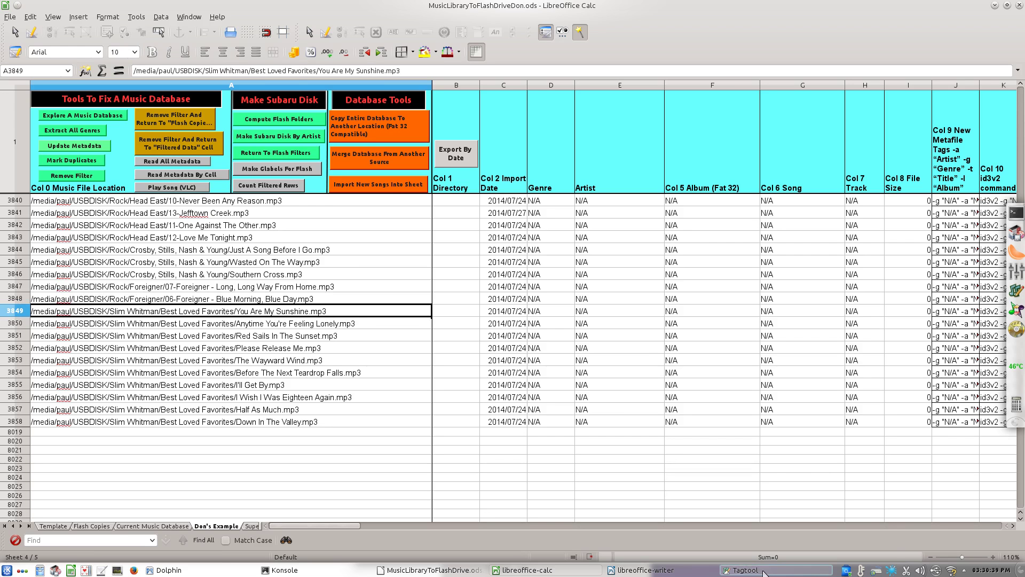
# Switch to Audio Tag Tool, load the USBDISK Slim Whitman folder as working directory and check the tag of Anytime You're Feeling Lonely.mp3
pyautogui.moveTo(765, 572)
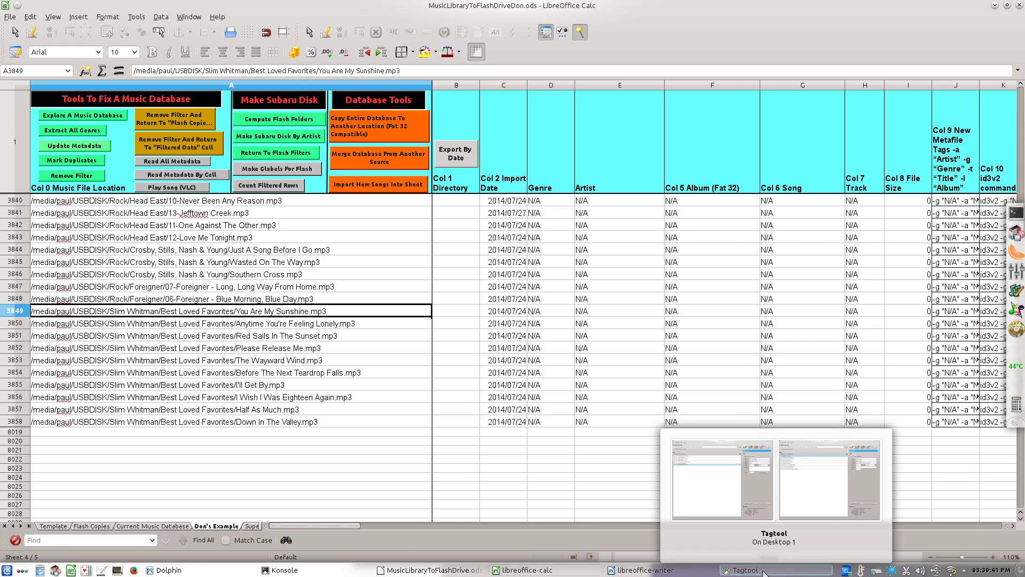
pyautogui.click(764, 572)
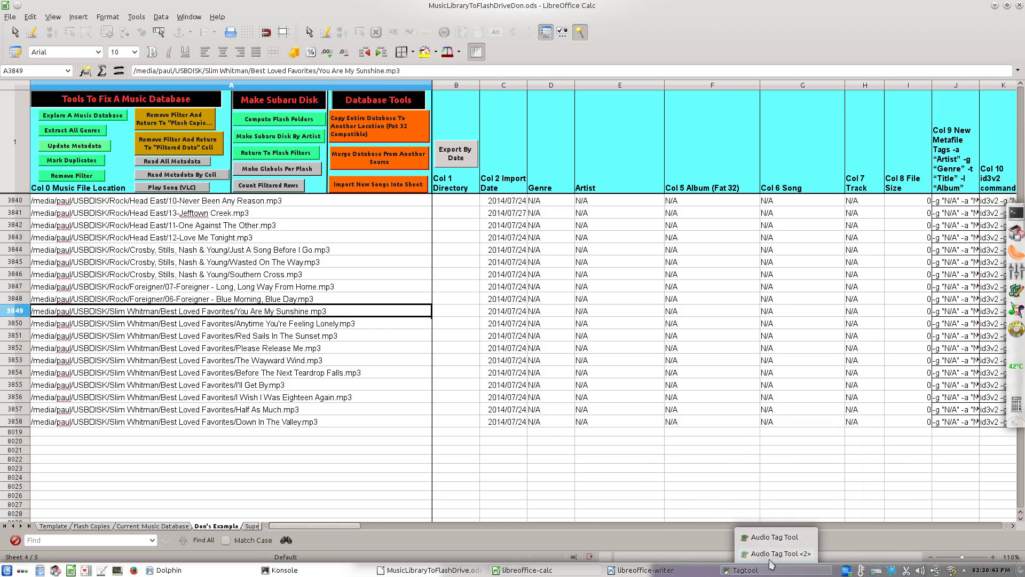
pyautogui.click(771, 537)
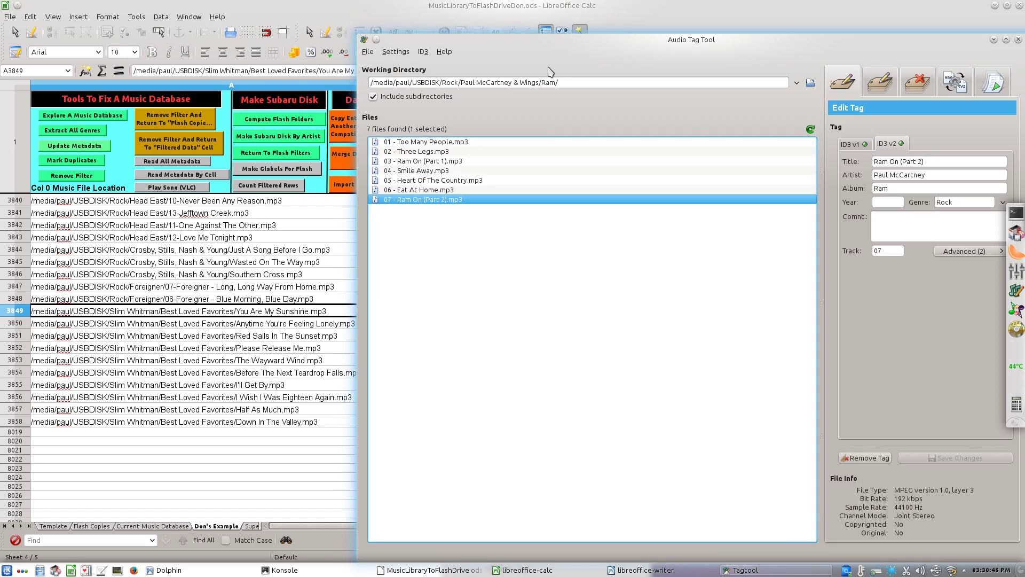
pyautogui.click(811, 83)
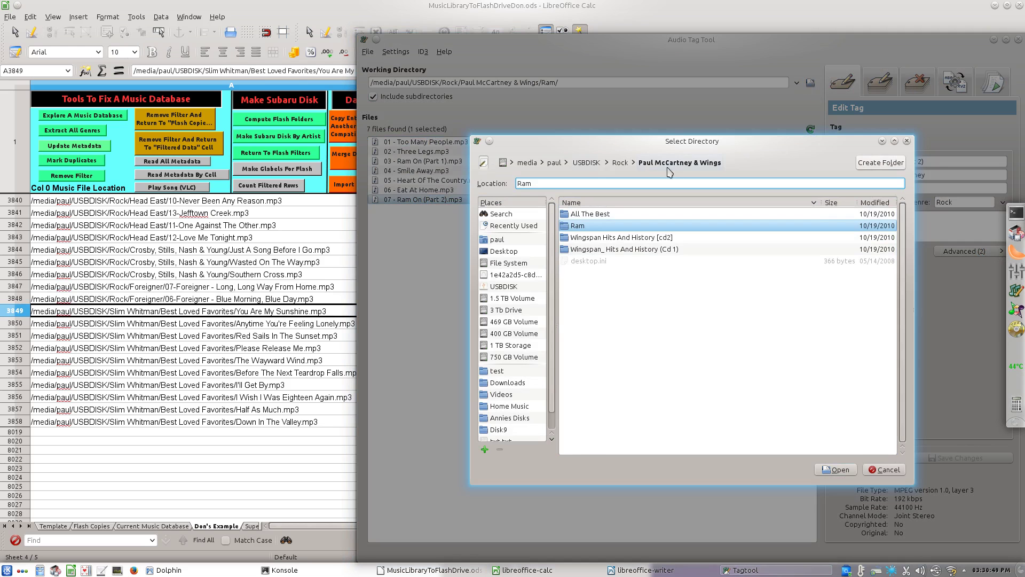
pyautogui.click(586, 162)
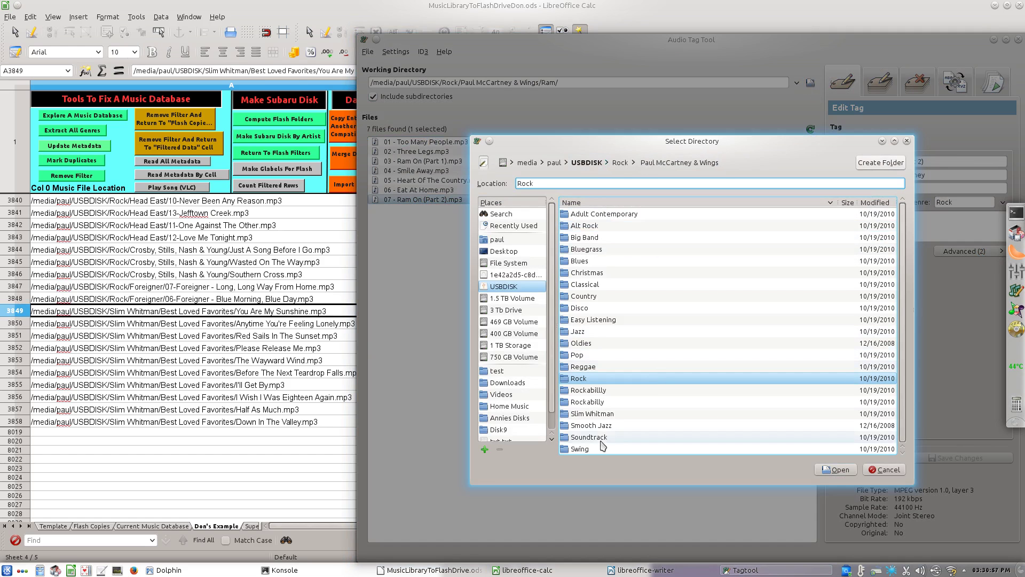
pyautogui.click(605, 416)
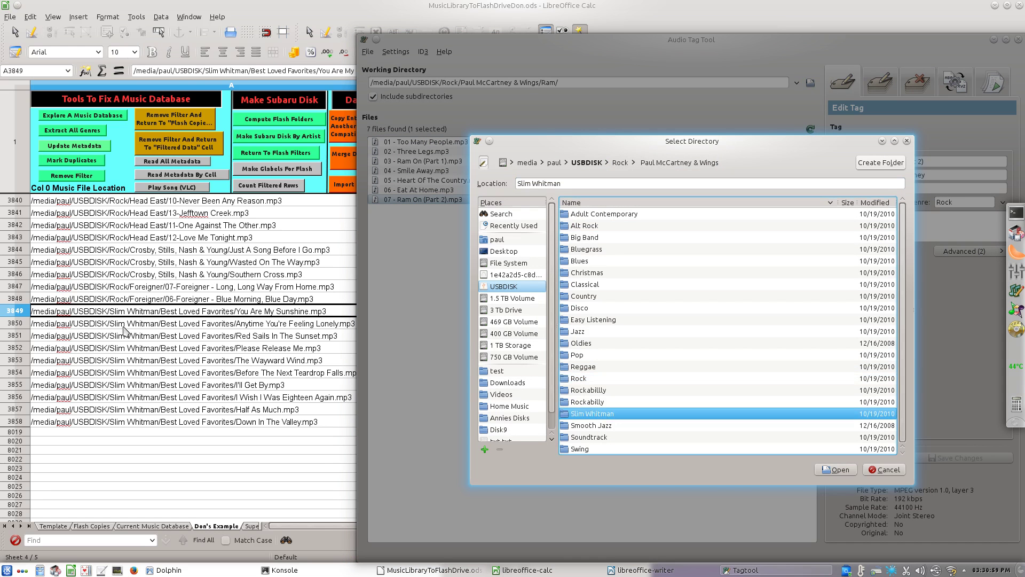
pyautogui.click(825, 471)
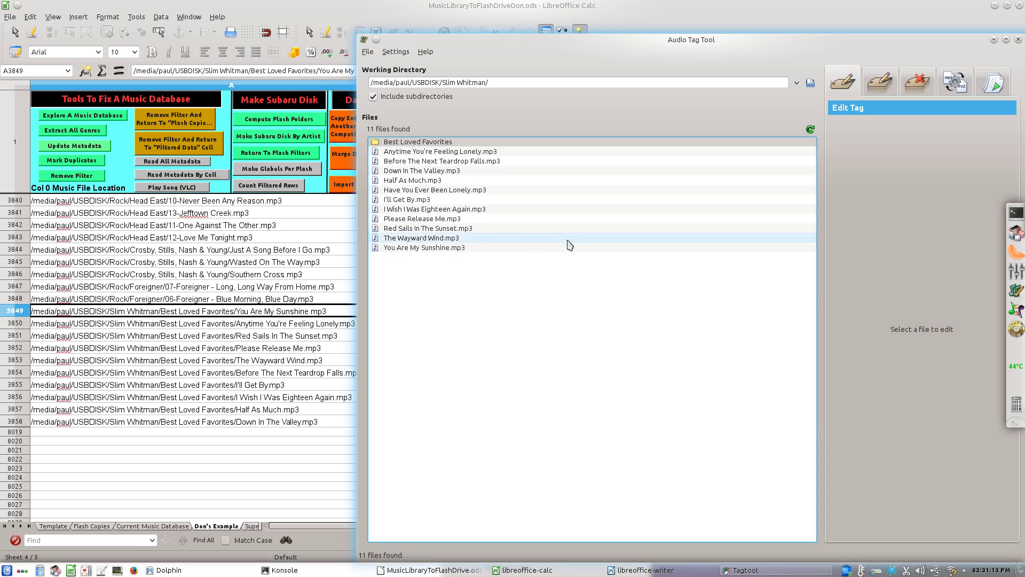
pyautogui.click(444, 153)
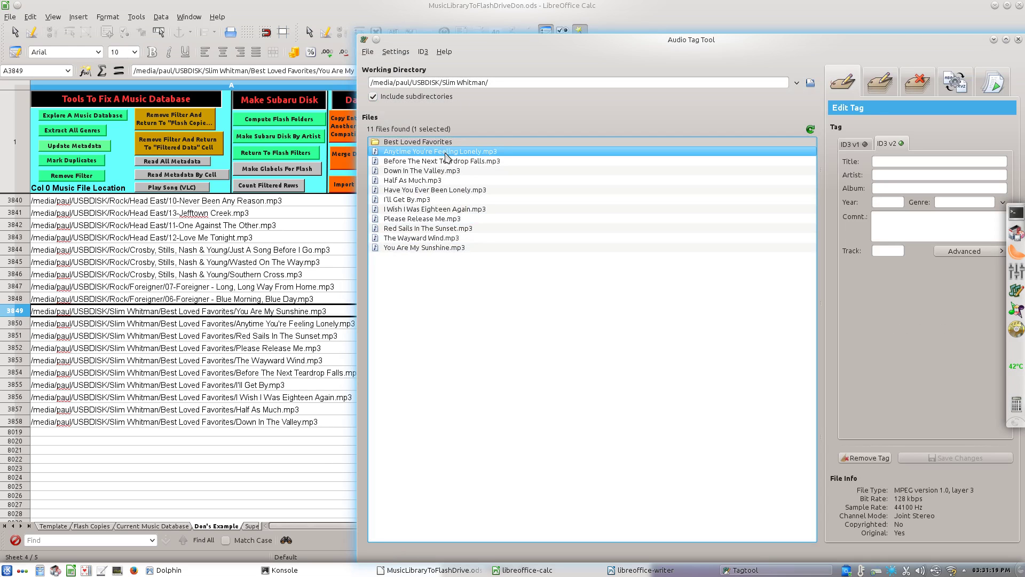
# Switch to tagging multiple files and reduce the file name format to <title>
pyautogui.click(884, 92)
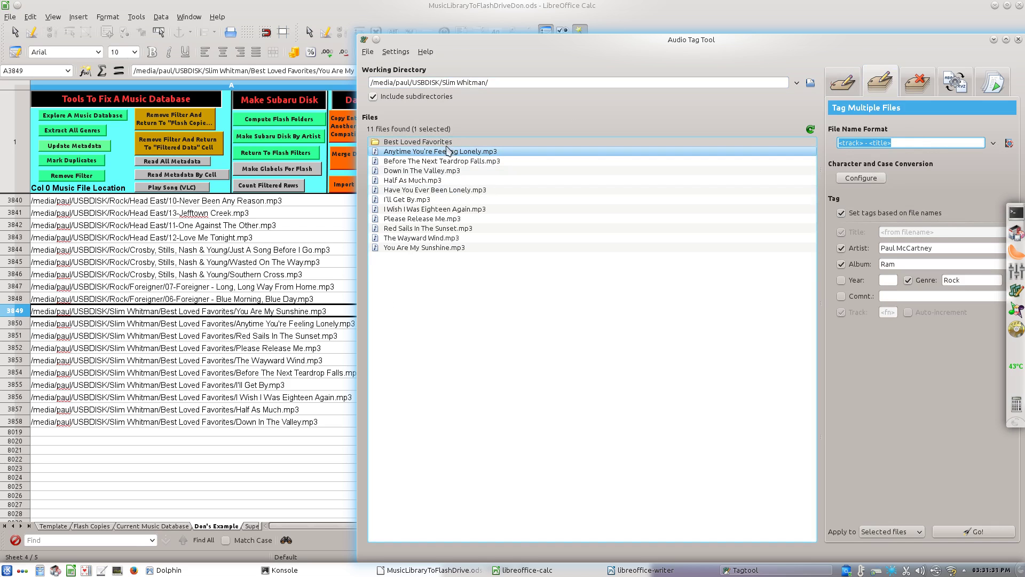
pyautogui.click(870, 141)
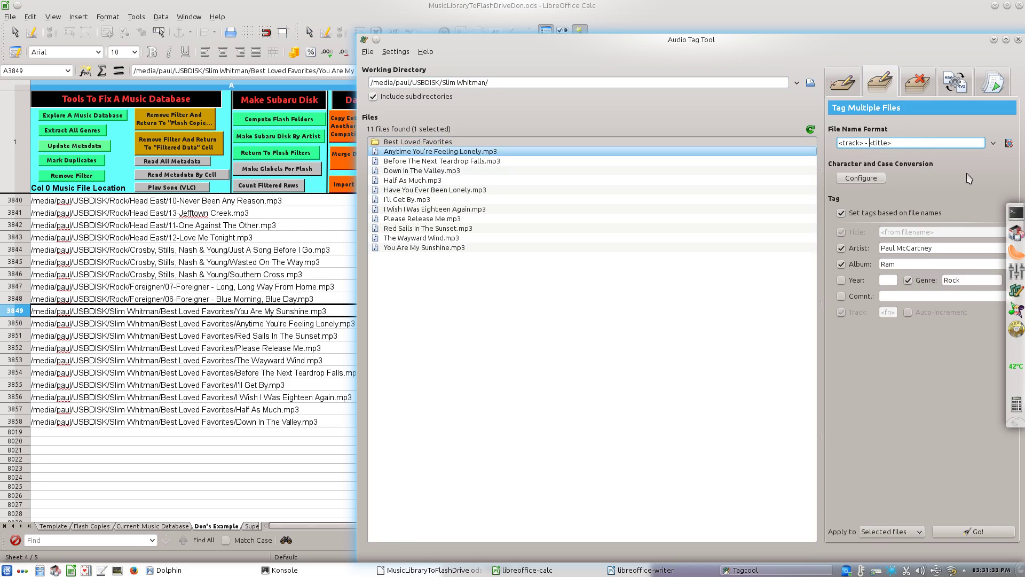
pyautogui.press('BackSpace')
pyautogui.press('BackSpace')
pyautogui.press('BackSpace')
pyautogui.press('BackSpace')
pyautogui.press('BackSpace')
pyautogui.press('BackSpace')
pyautogui.press('BackSpace')
pyautogui.press('BackSpace')
pyautogui.press('BackSpace')
pyautogui.press('BackSpace')
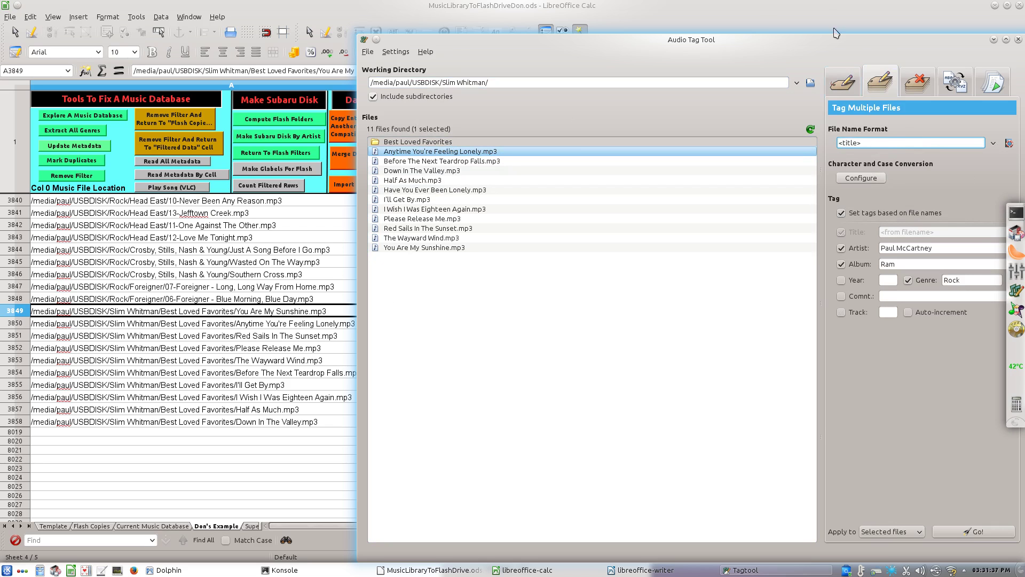
# Set the multiple-file tags to artist Slim Whitman, album Best Loved Favorites and genre Country
pyautogui.moveTo(962, 250); pyautogui.dragTo(765, 218)
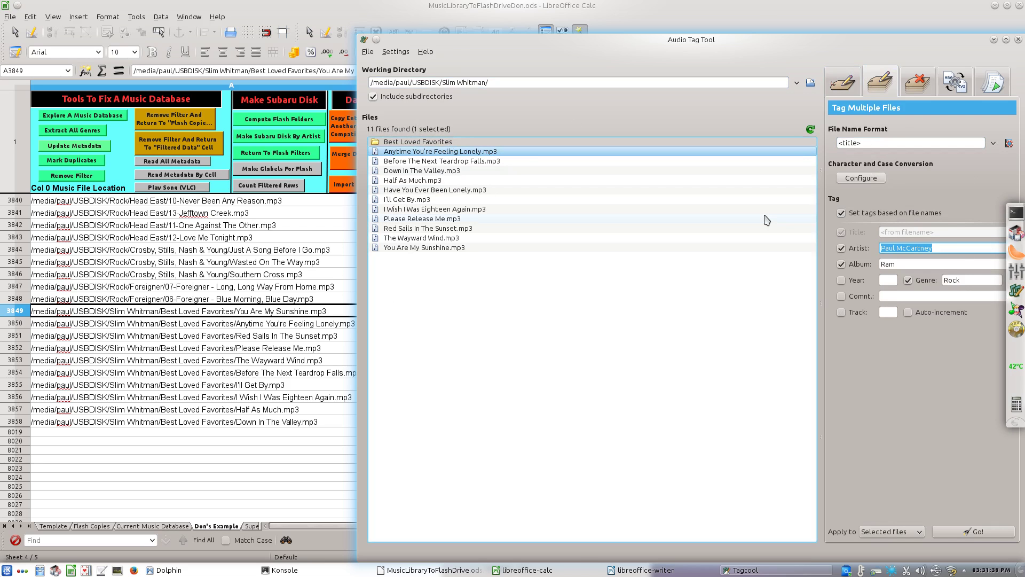
pyautogui.write('Slim Whitman')
pyautogui.press('Tab')
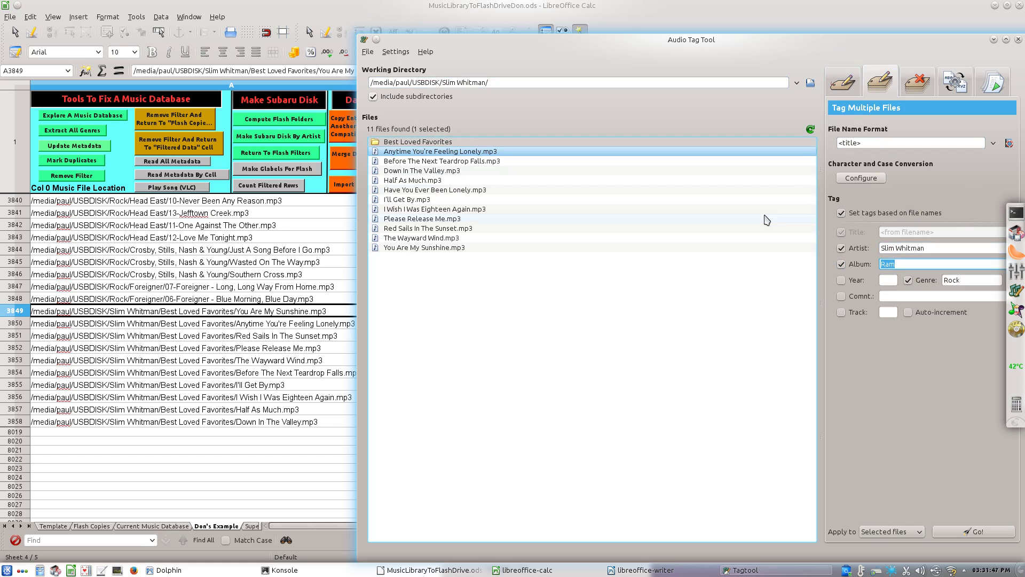
pyautogui.write('Best Loved Favorites')
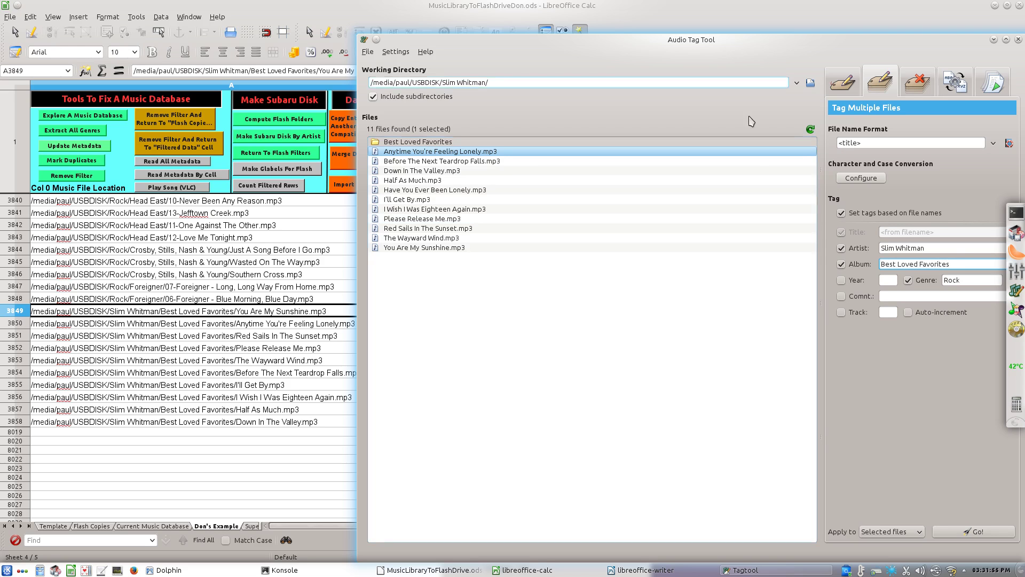
pyautogui.moveTo(980, 283); pyautogui.dragTo(841, 247)
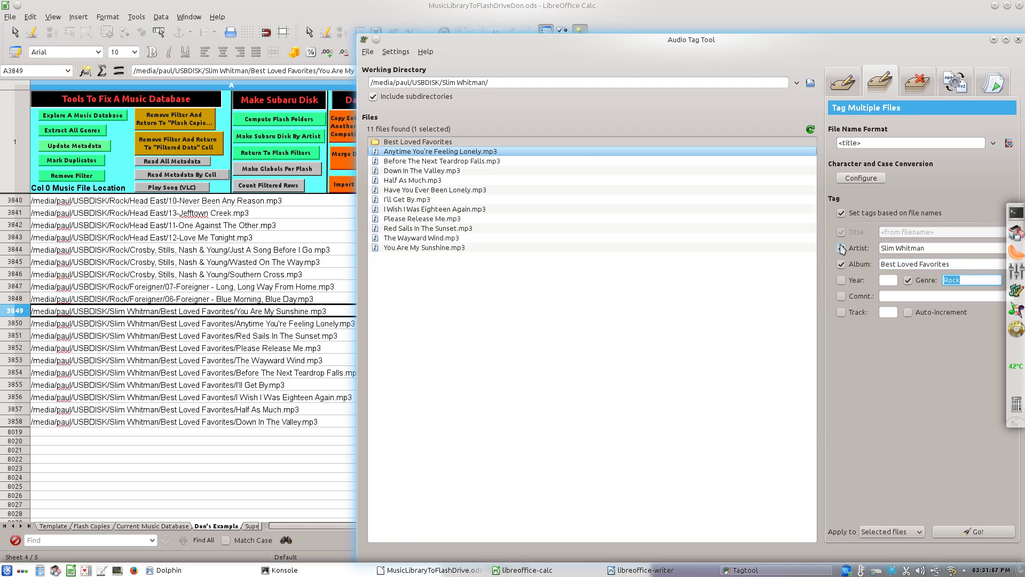
pyautogui.write('Country')
# Enable track tagging starting at 01 with auto-increment
pyautogui.click(842, 312)
pyautogui.click(896, 311)
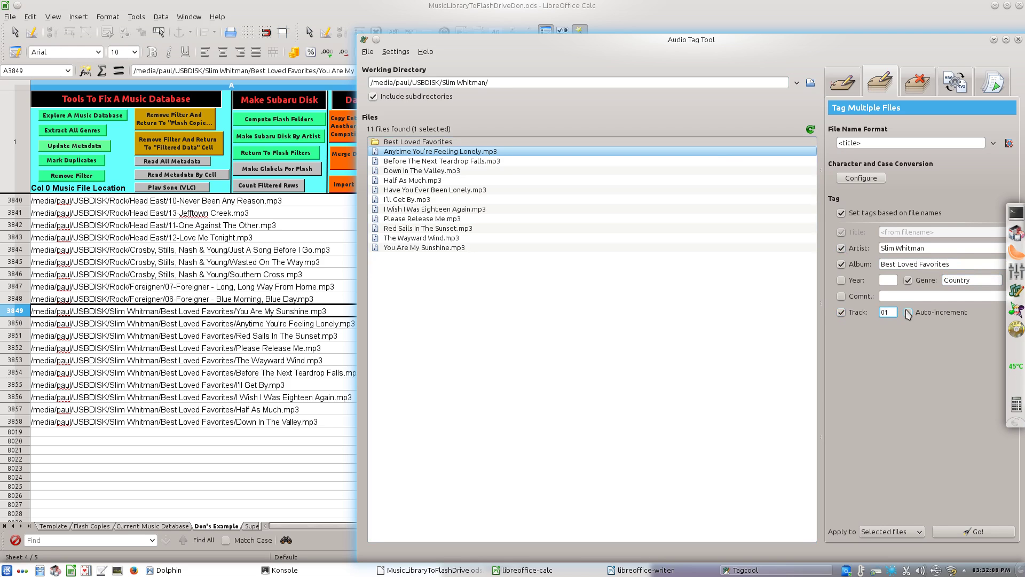
pyautogui.click(908, 312)
# Apply the multiple-file tag settings to all files in the Slim Whitman folder and dismiss the tagging report
pyautogui.click(921, 536)
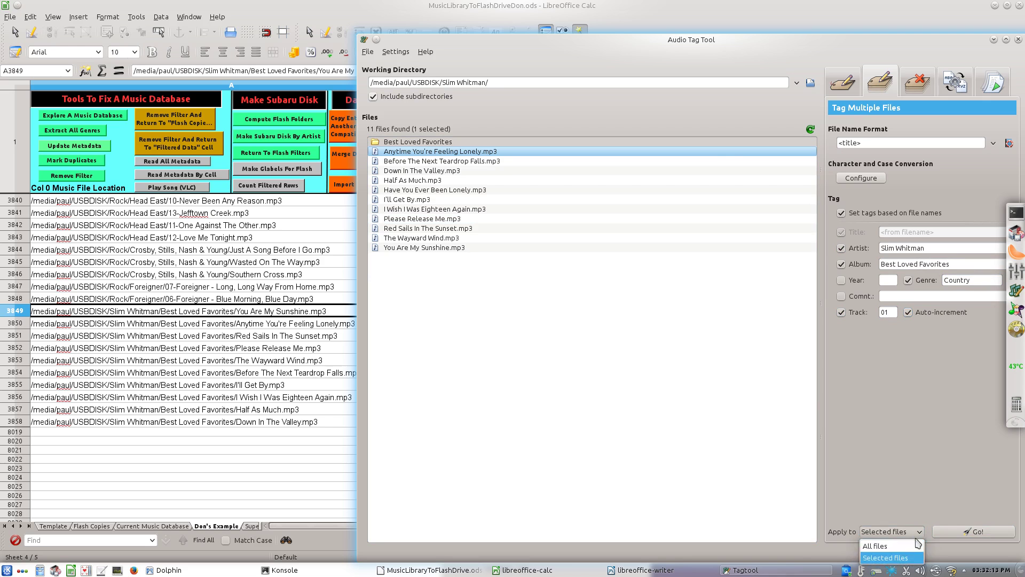
pyautogui.click(914, 557)
pyautogui.click(995, 532)
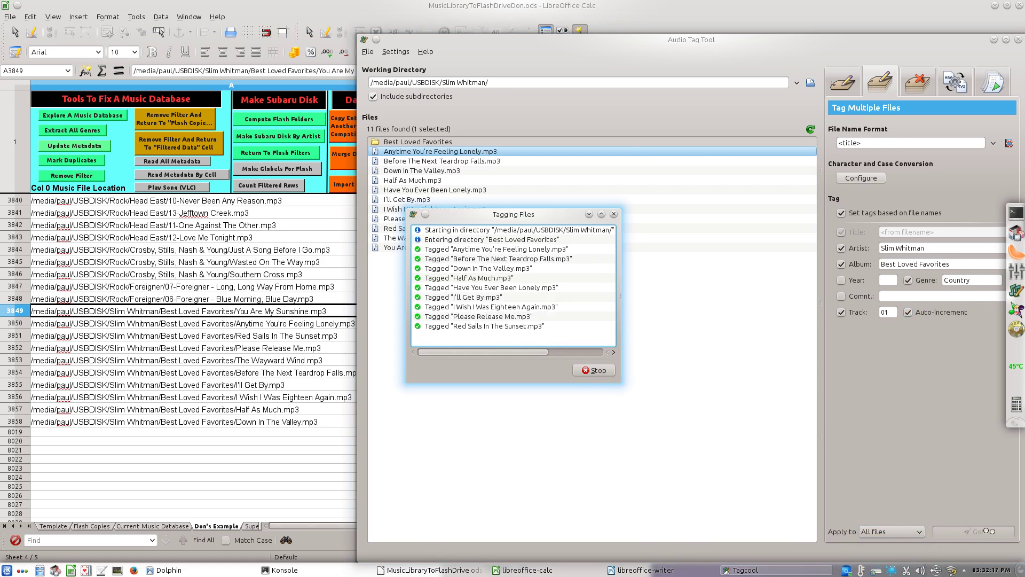
pyautogui.click(596, 371)
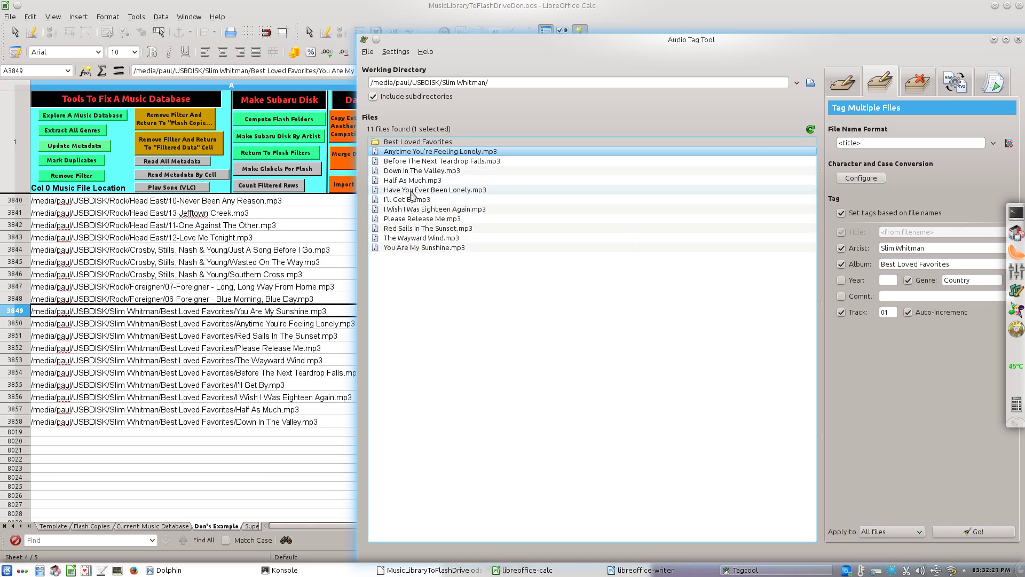
# Return to single-file tag editing and check the ID3 v2 tags of the Slim Whitman songs, beginning with Anytime You're Feeling Lonely.mp3
pyautogui.click(458, 152)
pyautogui.doubleClick(458, 153)
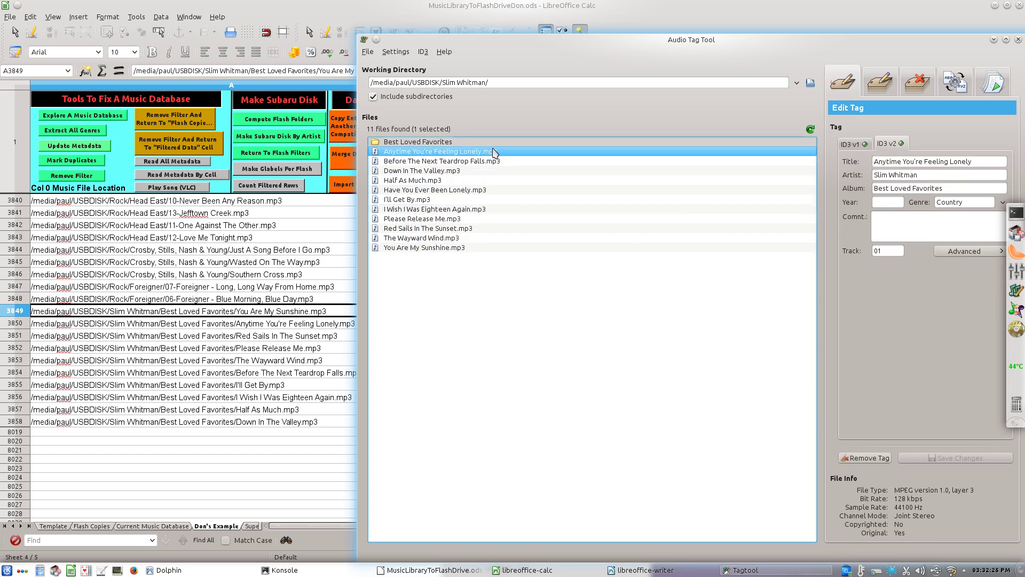
pyautogui.press('Down')
pyautogui.press('Down')
pyautogui.press('Down')
pyautogui.press('Down')
pyautogui.press('Down')
pyautogui.press('Down')
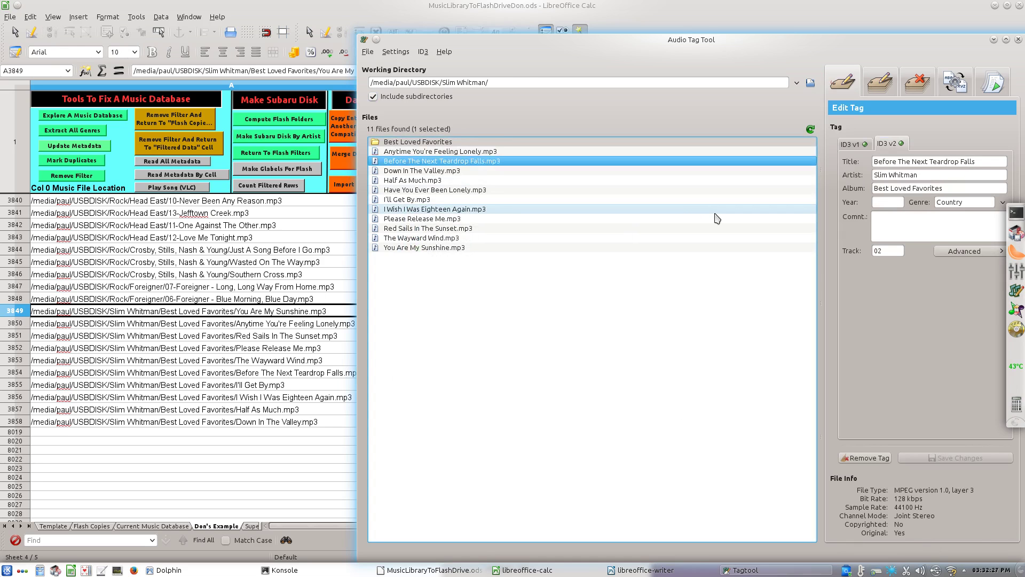
# Back in the LibreOffice Calc music library, reread the metadata of the Slim Whitman songs in A3849:A3858
pyautogui.hotkey('alt', 'Tab')
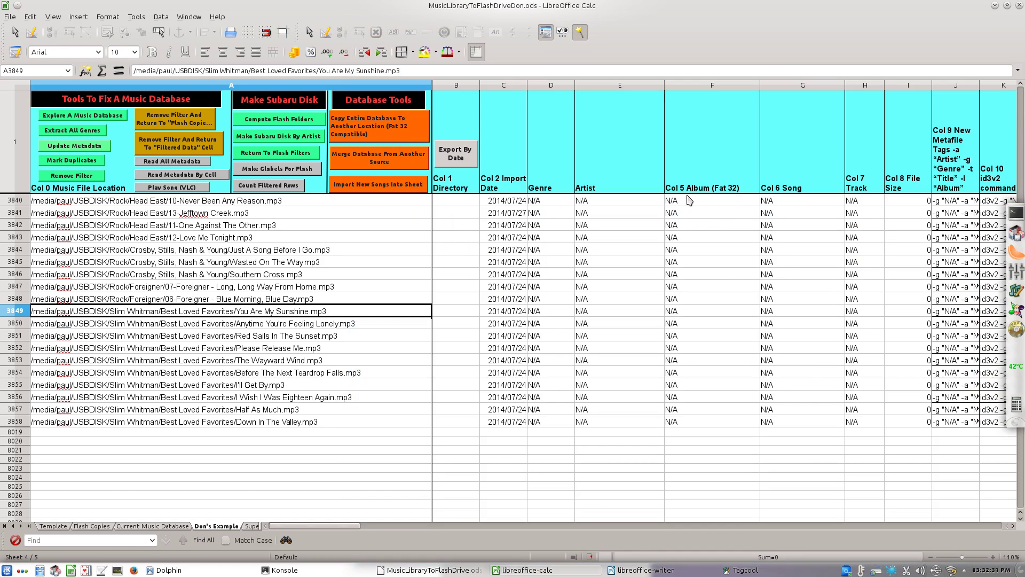
pyautogui.hotkey('shift', 'Down')
pyautogui.hotkey('shift', 'Down')
pyautogui.hotkey('shift', 'Down')
pyautogui.hotkey('shift', 'Down')
pyautogui.hotkey('shift', 'Down')
pyautogui.hotkey('shift', 'Down')
pyautogui.hotkey('shift', 'Down')
pyautogui.hotkey('shift', 'Down')
pyautogui.hotkey('shift', 'Down')
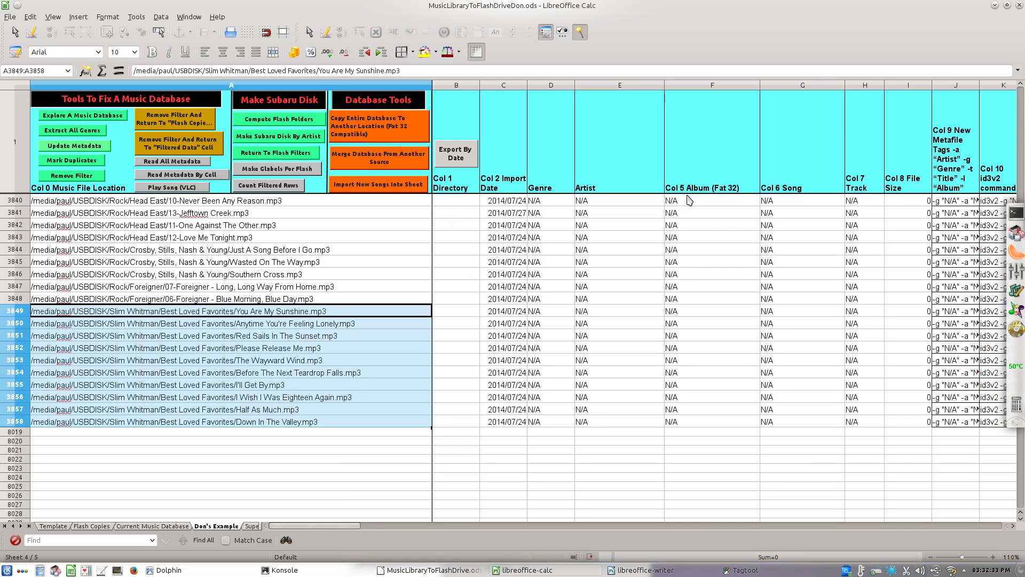
pyautogui.click(221, 179)
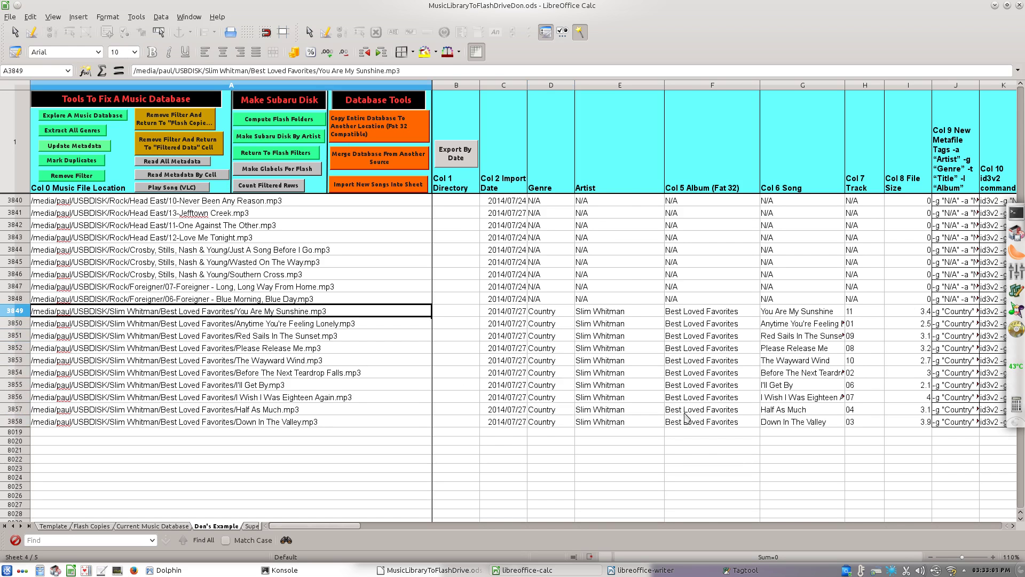
pyautogui.scroll(20, 687, 417)
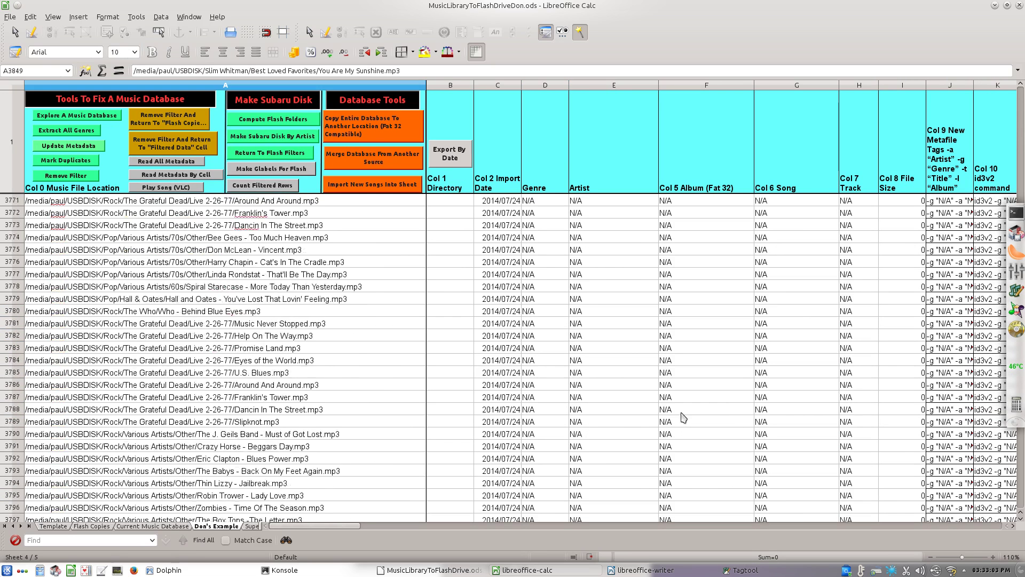
# Remove the current filter, return to the Flash Copies sheet and filter the music library by the N/A genre
pyautogui.scroll(20, 684, 417)
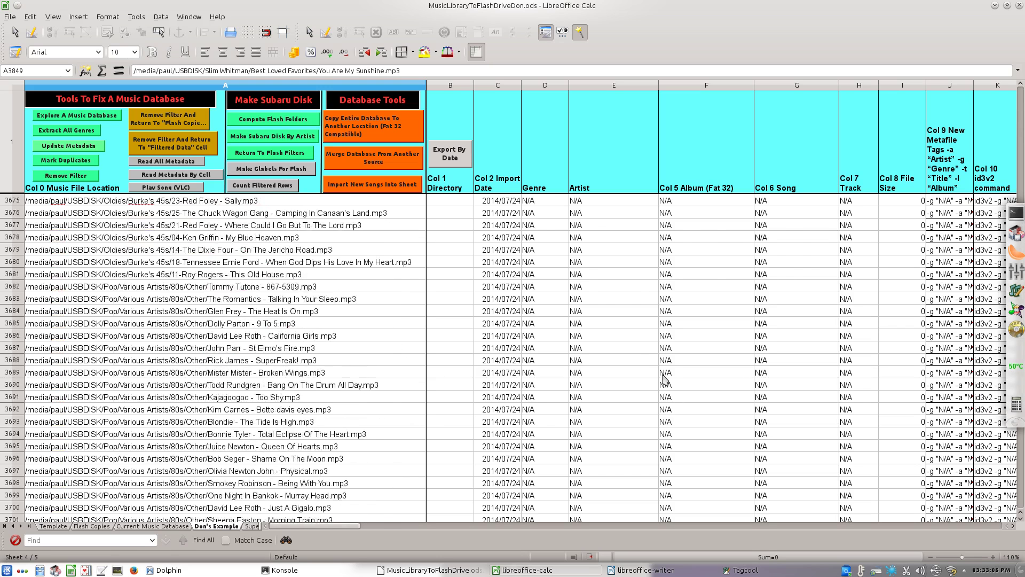
pyautogui.scroll(18, 664, 379)
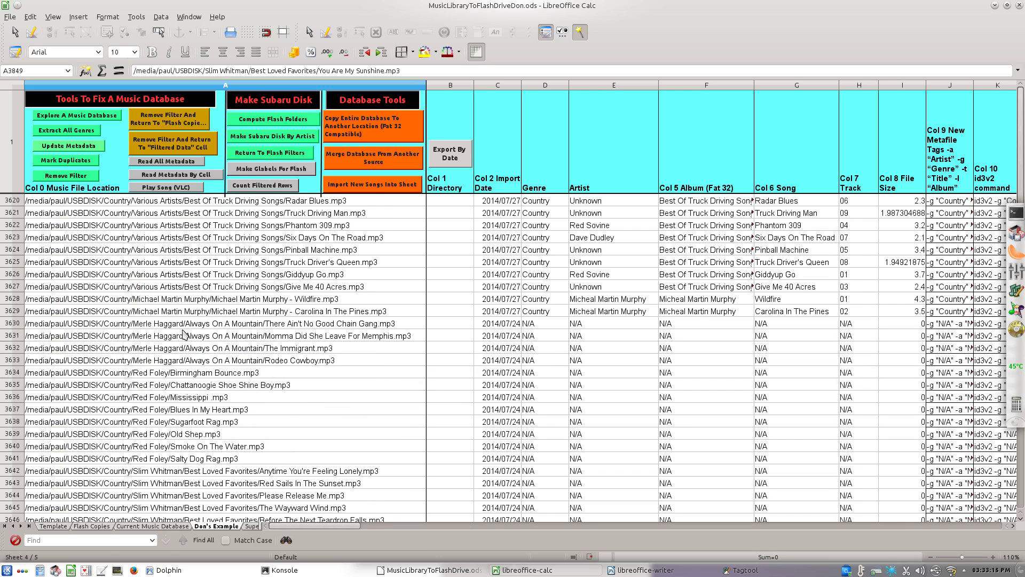
pyautogui.click(199, 126)
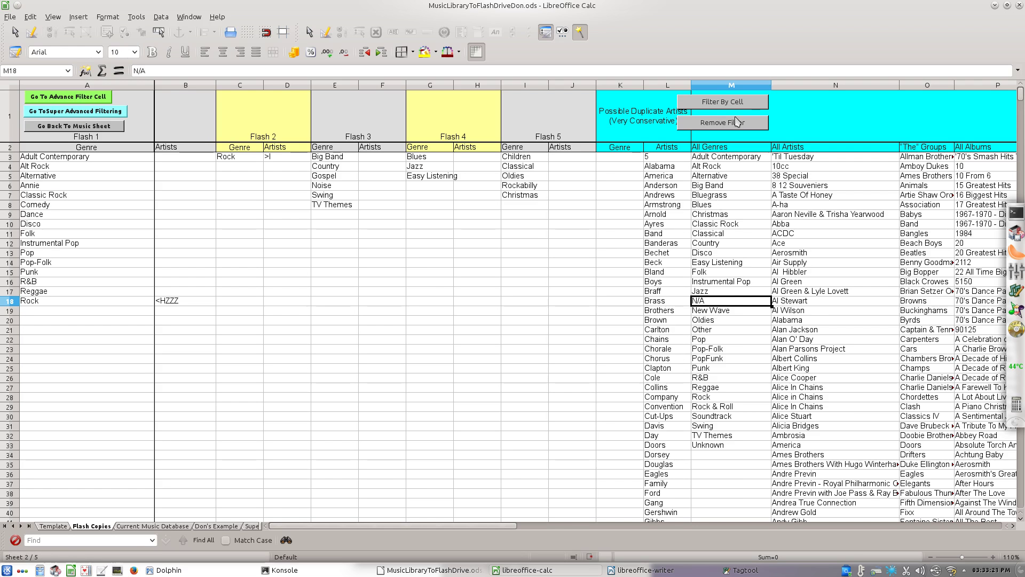
pyautogui.click(732, 102)
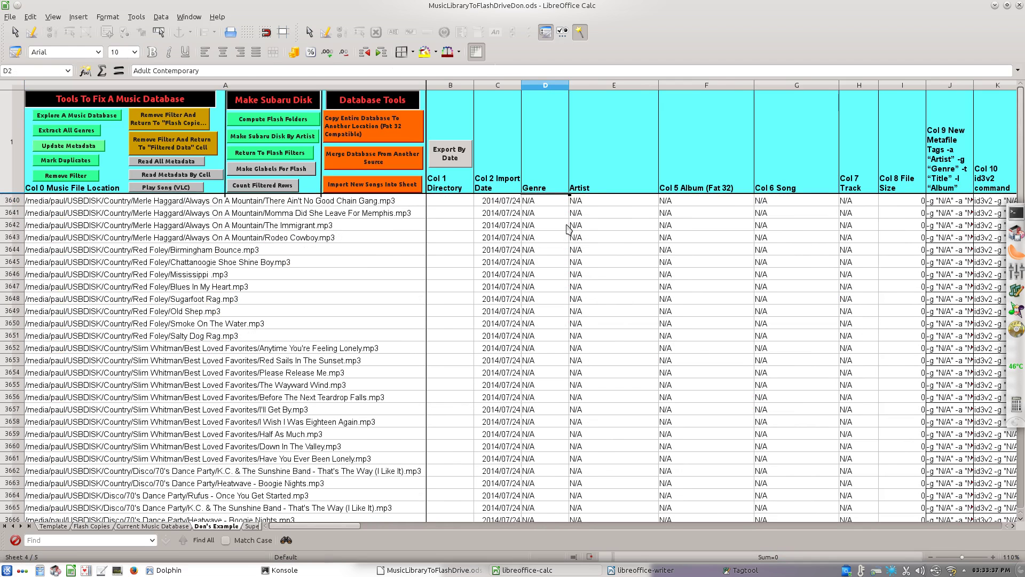
# Delete all filtered N/A song rows, from There Ain't No Good Chain Gang.mp3 in A3640 through A3851
pyautogui.click(321, 203)
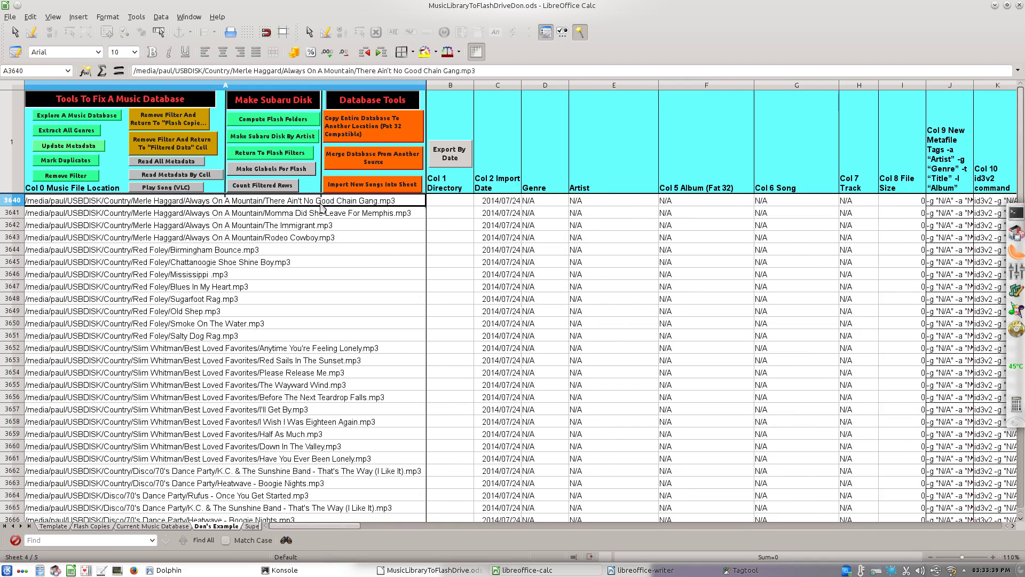
pyautogui.hotkey('shift', 'Down')
pyautogui.hotkey('shift', 'Down')
pyautogui.hotkey('shift', 'Down')
pyautogui.hotkey('shift', 'Down')
pyautogui.hotkey('shift', 'Down')
pyautogui.hotkey('shift', 'Down')
pyautogui.hotkey('shift', 'Down')
pyautogui.hotkey('shift', 'Down')
pyautogui.hotkey('shift', 'Down')
pyautogui.hotkey('shift', 'Down')
pyautogui.hotkey('shift', 'Down')
pyautogui.hotkey('shift', 'Down')
pyautogui.hotkey('shift', 'Down')
pyautogui.hotkey('shift', 'Down')
pyautogui.hotkey('shift', 'Down')
pyautogui.hotkey('shift', 'Down')
pyautogui.hotkey('shift', 'Down')
pyautogui.hotkey('shift', 'Down')
pyautogui.hotkey('shift', 'Down')
pyautogui.hotkey('shift', 'Down')
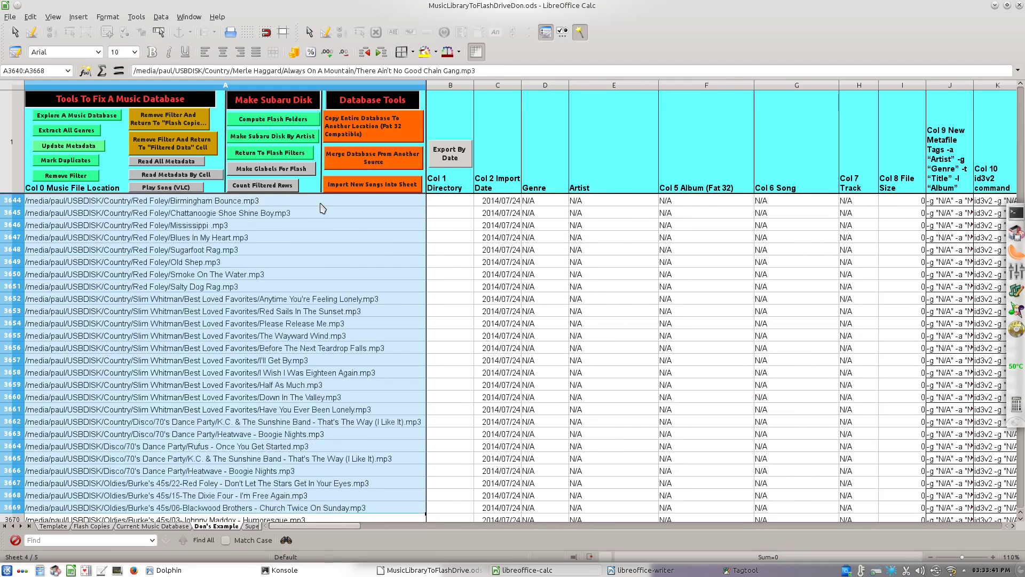
pyautogui.hotkey('shift', 'Down')
pyautogui.hotkey('shift', 'Down')
pyautogui.hotkey('shift', 'Down')
pyautogui.hotkey('shift', 'Down')
pyautogui.hotkey('shift', 'Down')
pyautogui.hotkey('shift', 'Down')
pyautogui.hotkey('shift', 'Down')
pyautogui.hotkey('shift', 'Down')
pyautogui.hotkey('shift', 'Down')
pyautogui.hotkey('shift', 'Down')
pyautogui.hotkey('shift', 'Down')
pyautogui.hotkey('shift', 'Down')
pyautogui.hotkey('shift', 'Down')
pyautogui.hotkey('shift', 'Down')
pyautogui.hotkey('shift', 'Down')
pyautogui.hotkey('shift', 'Down')
pyautogui.hotkey('shift', 'Down')
pyautogui.hotkey('shift', 'Down')
pyautogui.hotkey('shift', 'Down')
pyautogui.hotkey('shift', 'Down')
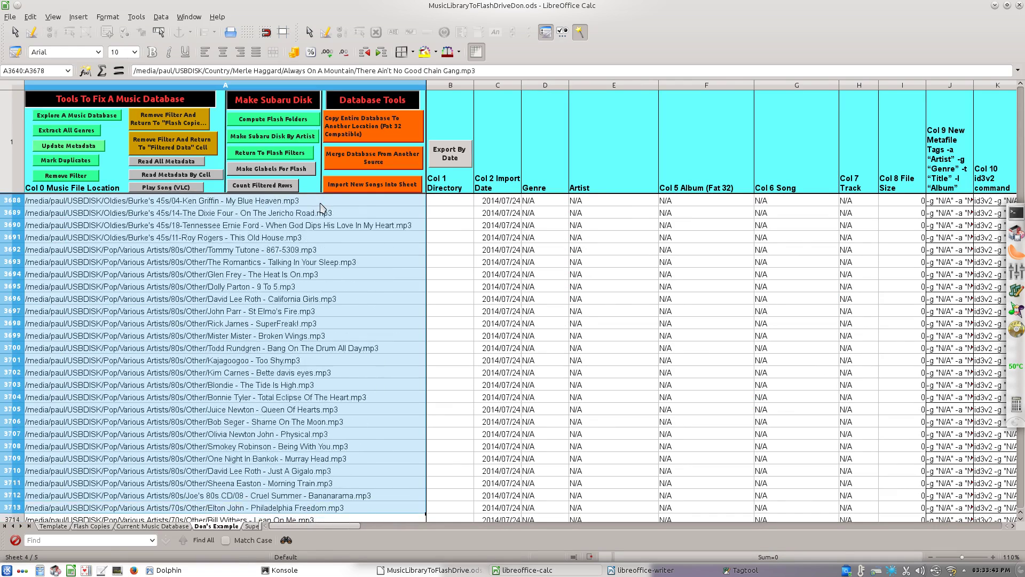
pyautogui.hotkey('shift', 'Down')
pyautogui.hotkey('shift', 'Down')
pyautogui.hotkey('shift', 'Down')
pyautogui.hotkey('shift', 'Down')
pyautogui.hotkey('shift', 'Down')
pyautogui.hotkey('shift', 'Down')
pyautogui.hotkey('shift', 'Down')
pyautogui.hotkey('shift', 'Down')
pyautogui.hotkey('shift', 'Down')
pyautogui.hotkey('shift', 'Down')
pyautogui.hotkey('shift', 'Down')
pyautogui.hotkey('shift', 'Down')
pyautogui.hotkey('shift', 'Down')
pyautogui.hotkey('shift', 'Down')
pyautogui.hotkey('shift', 'Down')
pyautogui.hotkey('shift', 'Down')
pyautogui.hotkey('shift', 'Down')
pyautogui.hotkey('shift', 'Down')
pyautogui.hotkey('shift', 'Down')
pyautogui.hotkey('shift', 'Down')
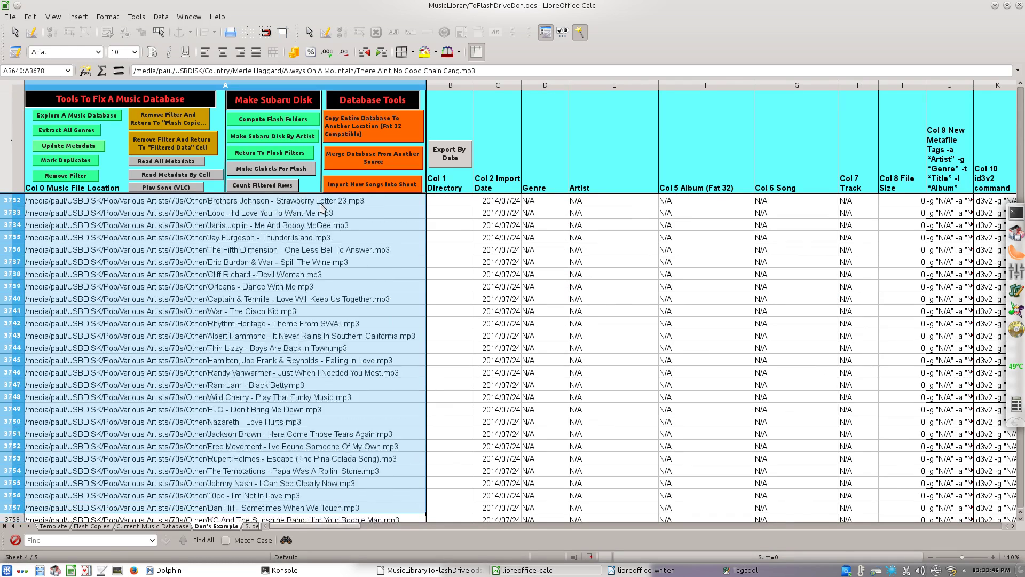
pyautogui.hotkey('shift', 'Down')
pyautogui.hotkey('shift', 'Down')
pyautogui.hotkey('shift', 'Down')
pyautogui.hotkey('shift', 'Down')
pyautogui.hotkey('shift', 'Down')
pyautogui.hotkey('shift', 'Down')
pyautogui.hotkey('shift', 'Down')
pyautogui.hotkey('shift', 'Down')
pyautogui.hotkey('shift', 'Down')
pyautogui.hotkey('shift', 'Down')
pyautogui.hotkey('shift', 'Down')
pyautogui.hotkey('shift', 'Down')
pyautogui.hotkey('shift', 'Down')
pyautogui.hotkey('shift', 'Down')
pyautogui.hotkey('shift', 'Down')
pyautogui.hotkey('shift', 'Down')
pyautogui.hotkey('shift', 'Down')
pyautogui.hotkey('shift', 'Down')
pyautogui.hotkey('shift', 'Down')
pyautogui.hotkey('shift', 'Down')
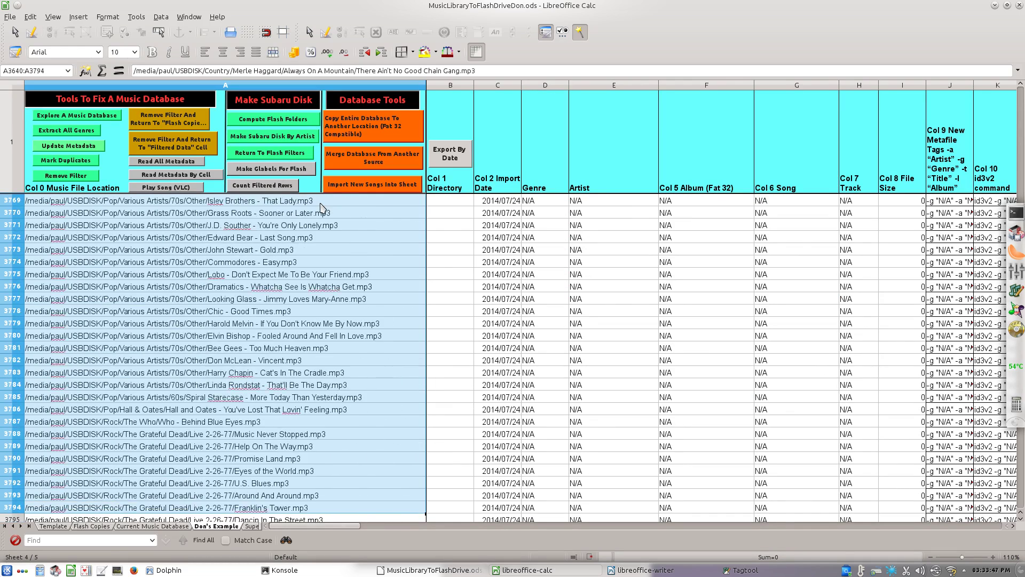
pyautogui.hotkey('shift', 'Down')
pyautogui.hotkey('shift', 'Down')
pyautogui.hotkey('shift', 'Down')
pyautogui.hotkey('shift', 'Down')
pyautogui.hotkey('shift', 'Down')
pyautogui.hotkey('shift', 'Down')
pyautogui.hotkey('shift', 'Down')
pyautogui.hotkey('shift', 'Down')
pyautogui.hotkey('shift', 'Down')
pyautogui.hotkey('shift', 'Down')
pyautogui.hotkey('shift', 'Down')
pyautogui.hotkey('shift', 'Down')
pyautogui.hotkey('ctrl', 'shift', 'Down')
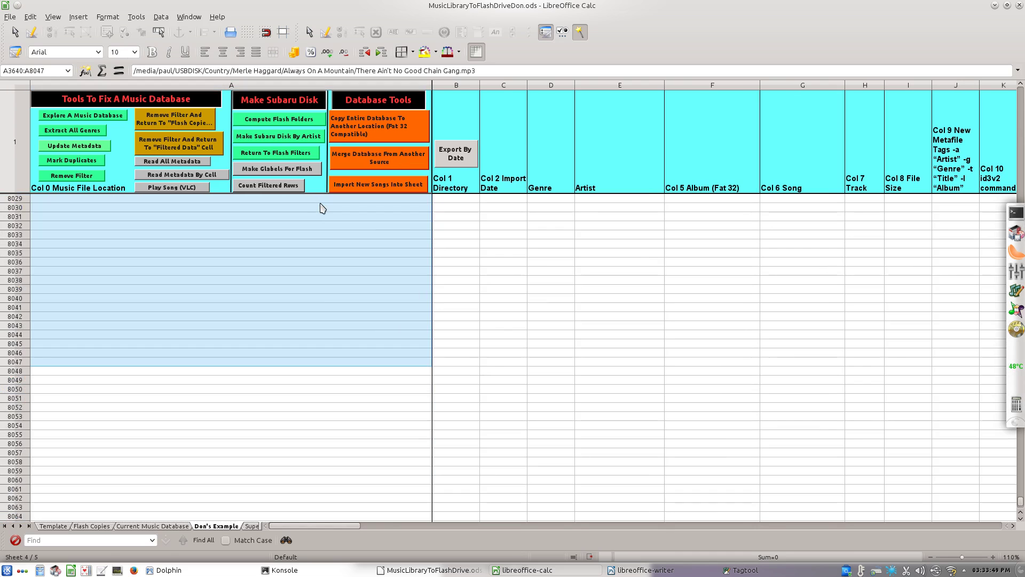
pyautogui.hotkey('shift', 'Up')
pyautogui.hotkey('shift', 'Up')
pyautogui.hotkey('shift', 'Up')
pyautogui.hotkey('shift', 'Up')
pyautogui.hotkey('shift', 'Up')
pyautogui.hotkey('shift', 'Up')
pyautogui.hotkey('shift', 'Up')
pyautogui.hotkey('shift', 'Up')
pyautogui.hotkey('shift', 'Up')
pyautogui.hotkey('shift', 'Up')
pyautogui.hotkey('shift', 'Up')
pyautogui.hotkey('shift', 'Up')
pyautogui.hotkey('shift', 'Up')
pyautogui.hotkey('shift', 'Up')
pyautogui.hotkey('shift', 'Up')
pyautogui.hotkey('shift', 'Up')
pyautogui.hotkey('shift', 'Up')
pyautogui.hotkey('shift', 'Up')
pyautogui.hotkey('shift', 'Up')
pyautogui.hotkey('shift', 'Up')
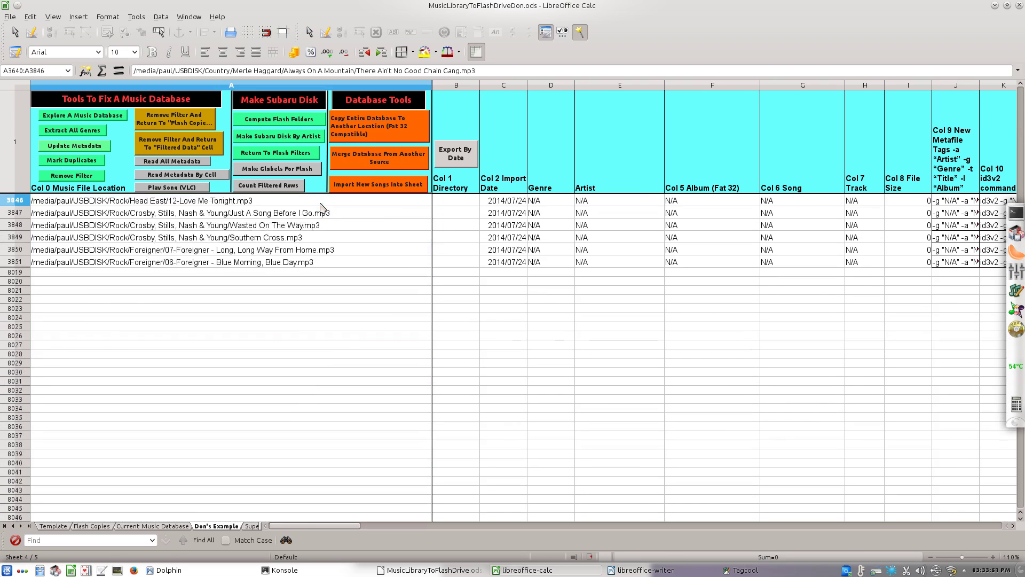
pyautogui.hotkey('shift', 'Down')
pyautogui.hotkey('shift', 'Down')
pyautogui.hotkey('shift', 'Down')
pyautogui.hotkey('shift', 'Down')
pyautogui.hotkey('shift', 'Down')
pyautogui.hotkey('shift', 'Down')
pyautogui.hotkey('shift', 'Down')
pyautogui.hotkey('shift', 'Down')
pyautogui.hotkey('shift', 'Down')
pyautogui.hotkey('shift', 'Down')
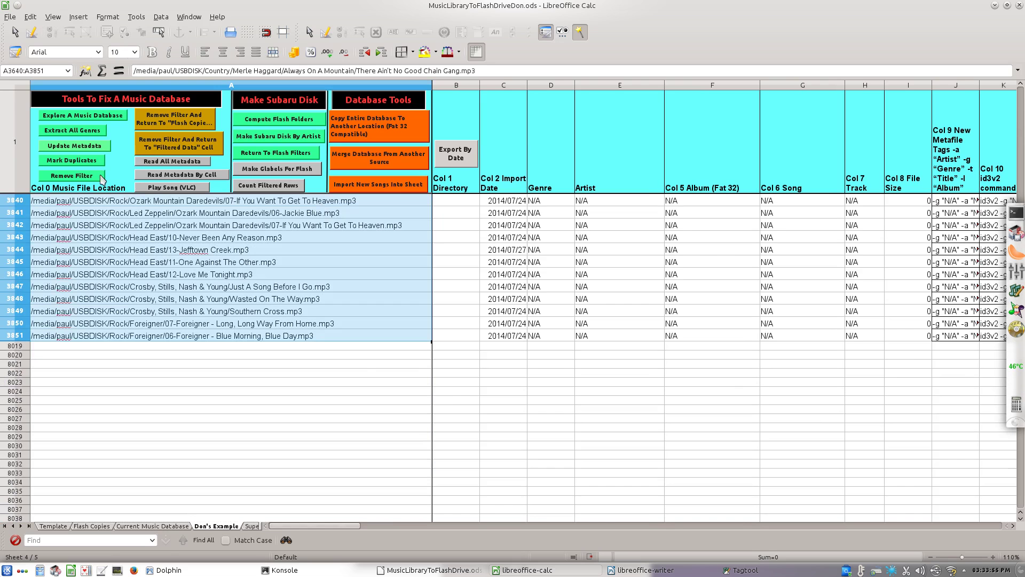
pyautogui.rightClick(16, 251)
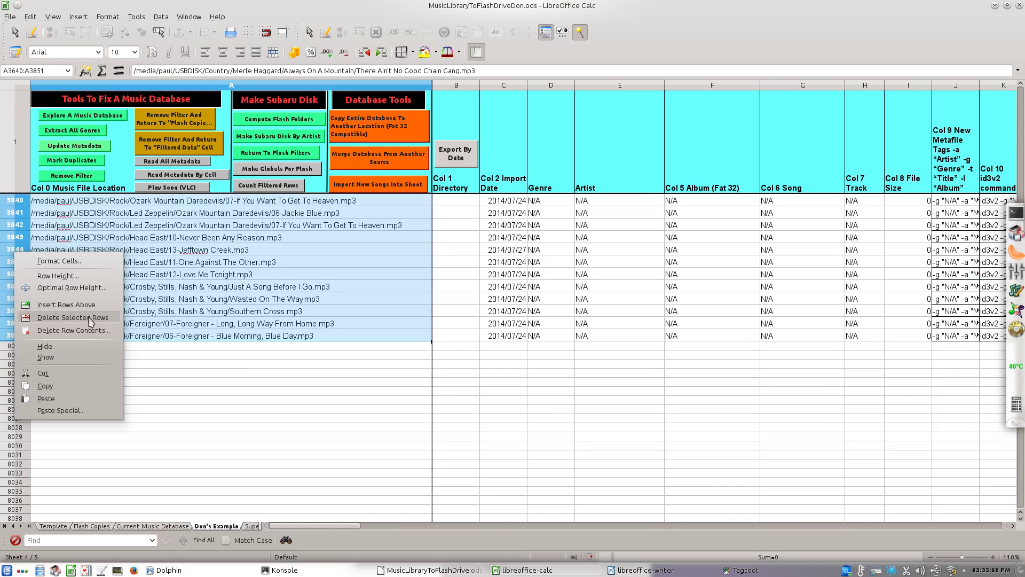
pyautogui.rightClick(8, 250)
pyautogui.rightClick(8, 250)
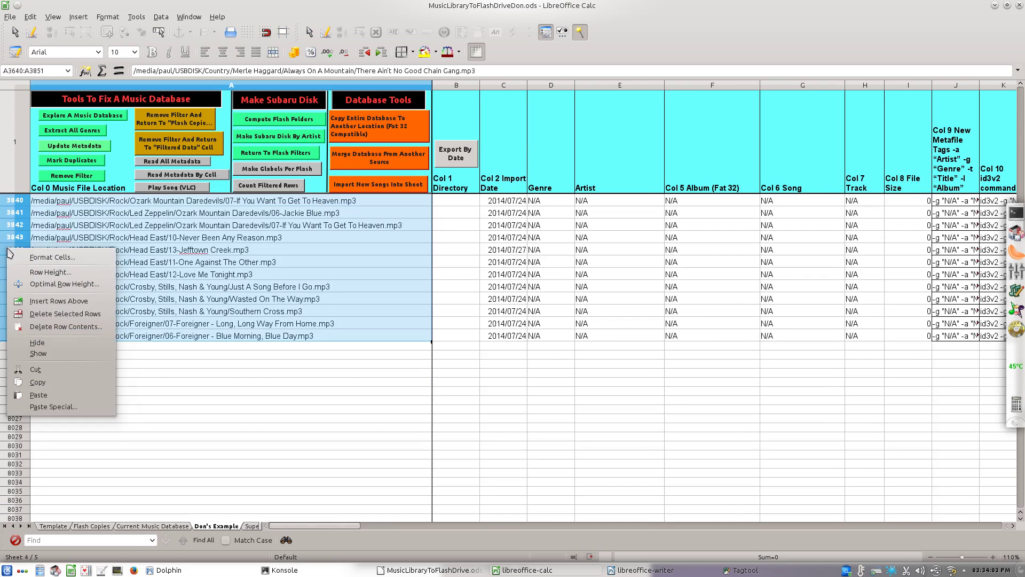
pyautogui.click(68, 314)
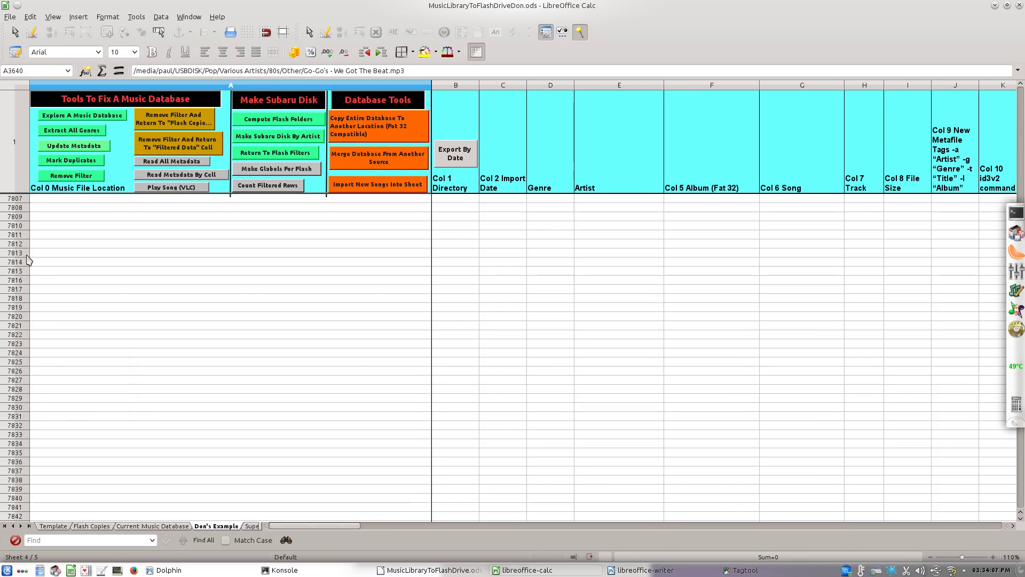
# Remove the genre filter and check the full song list around the deleted rows
pyautogui.click(61, 178)
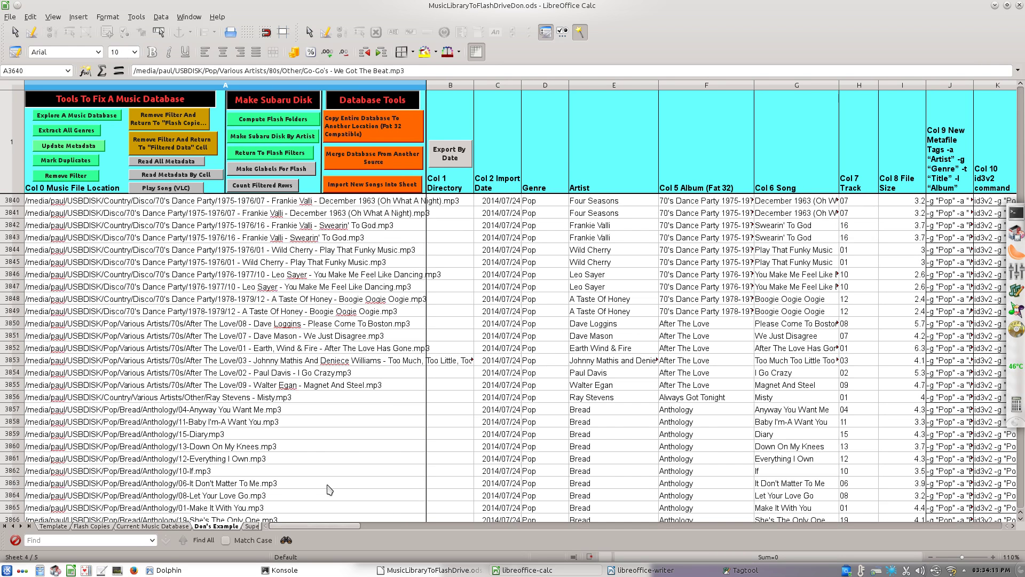
pyautogui.scroll(-9, 422, 453)
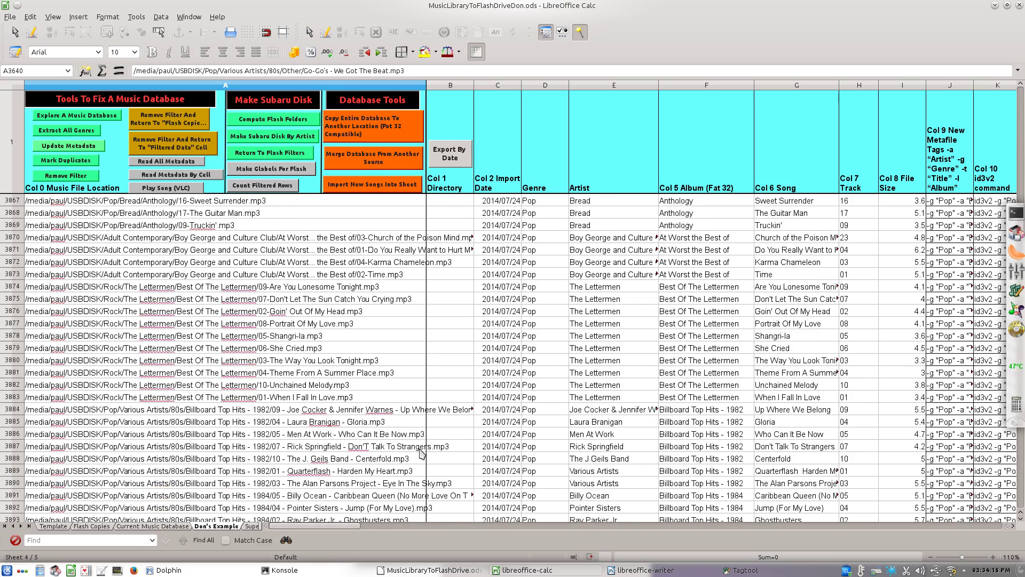
pyautogui.scroll(15, 421, 453)
pyautogui.scroll(19, 422, 454)
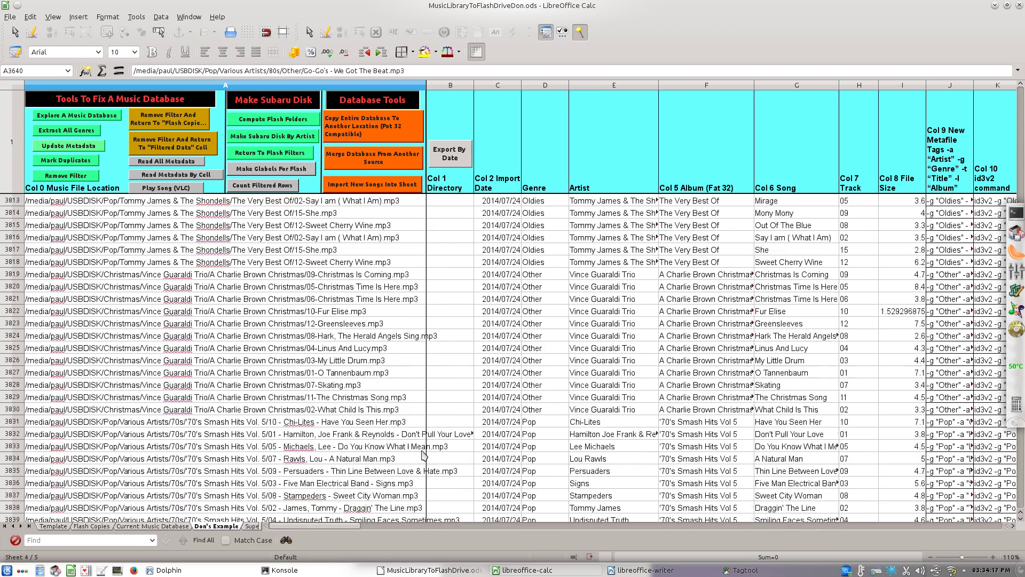
pyautogui.scroll(7, 424, 455)
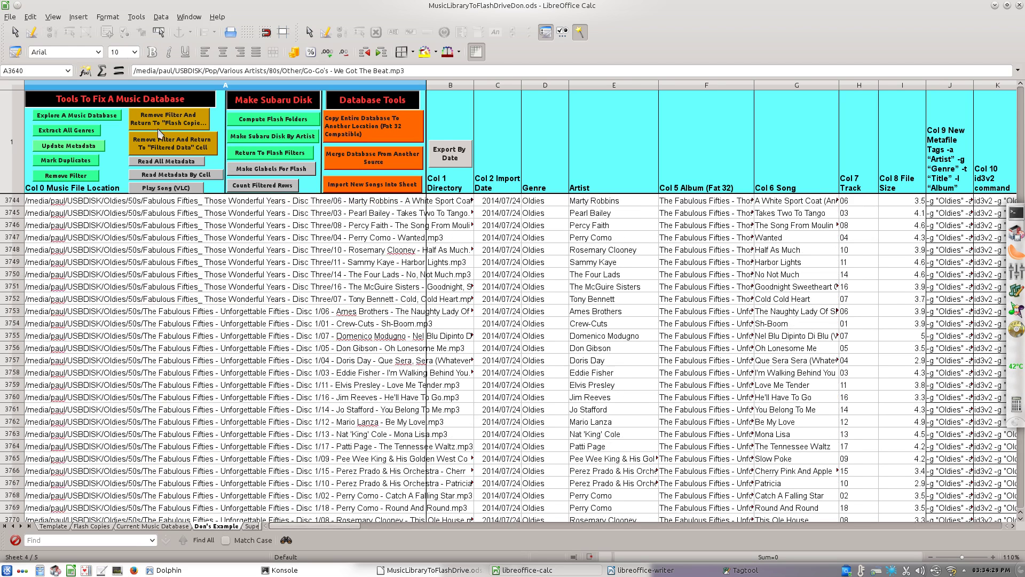
# Return to the Flash Copies sheet and go to the last entry of the All Artists column
pyautogui.click(174, 121)
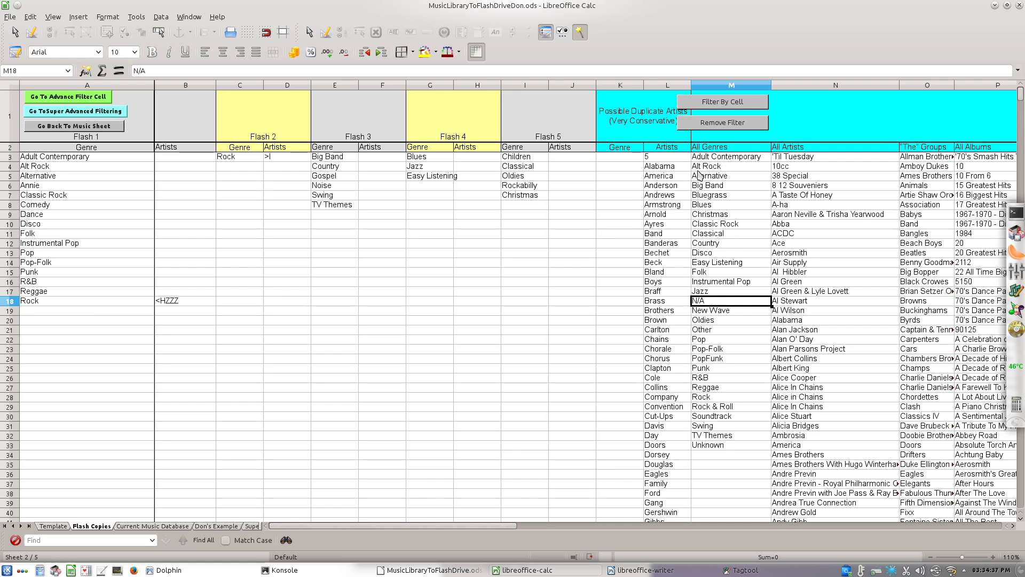
pyautogui.click(665, 148)
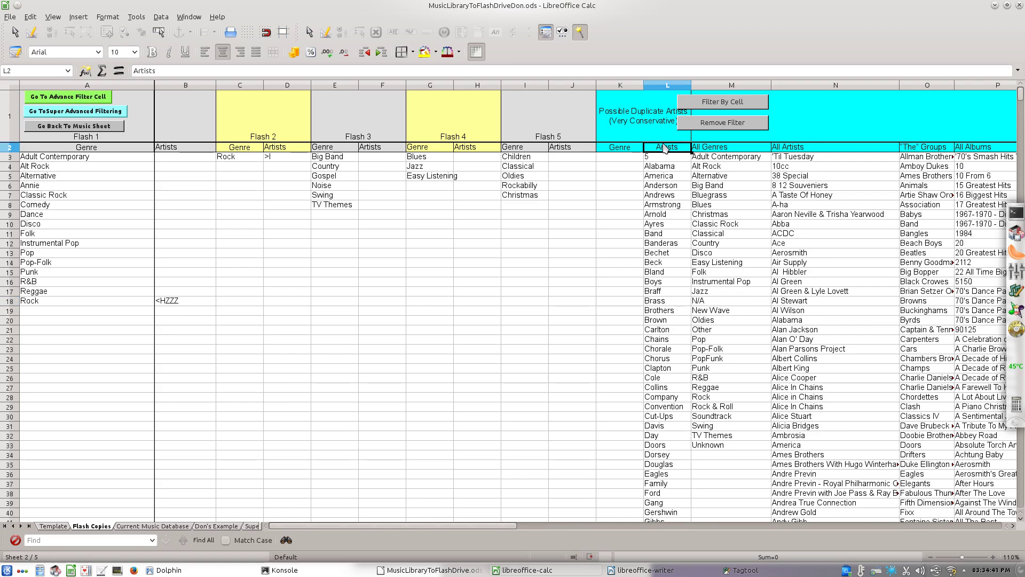
pyautogui.press('Right')
pyautogui.press('Right')
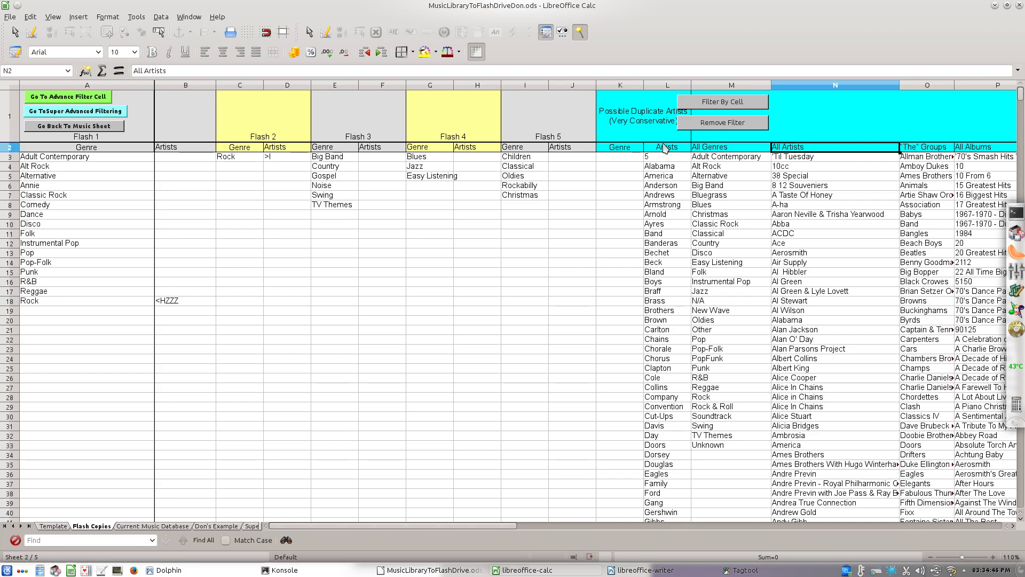
pyautogui.press('Down')
pyautogui.hotkey('ctrl', 'Down')
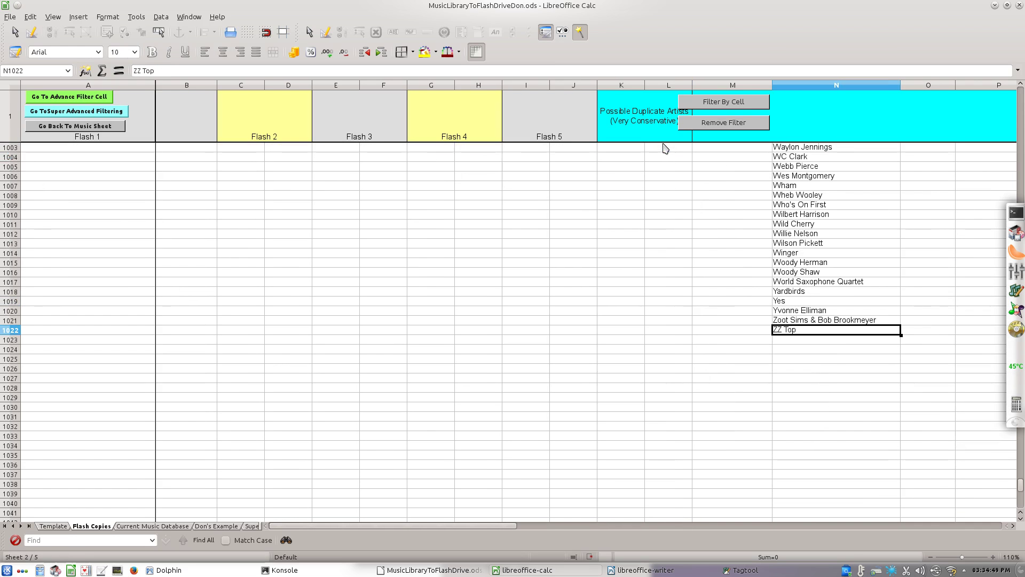
# Review the final entries of the All Artists column, from ZZ Top back to Vince Guaraldi Trio, and return to the first artist
pyautogui.press('Up')
pyautogui.press('Up')
pyautogui.press('Up')
pyautogui.press('Up')
pyautogui.press('Up')
pyautogui.press('Up')
pyautogui.press('Up')
pyautogui.press('Up')
pyautogui.press('Up')
pyautogui.press('Up')
pyautogui.press('Up')
pyautogui.press('Up')
pyautogui.press('Up')
pyautogui.press('Up')
pyautogui.press('Up')
pyautogui.press('Up')
pyautogui.press('Up')
pyautogui.press('Up')
pyautogui.press('Up')
pyautogui.press('Up')
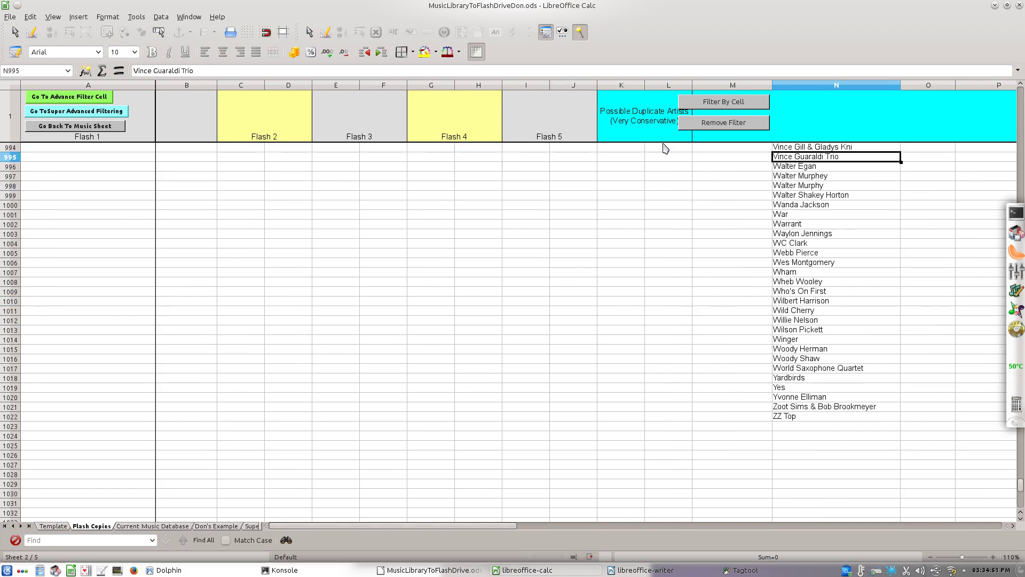
pyautogui.hotkey('ctrl', 'Up')
pyautogui.press('Down')
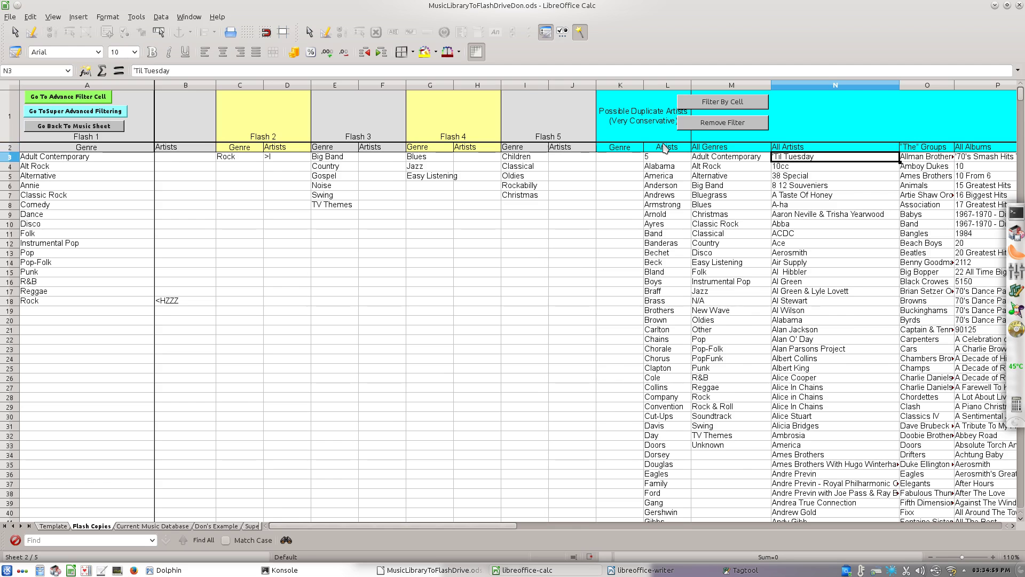
# Look across the "The" Groups, All Albums, Don's Example and All Genres columns, ending on the first possible duplicate artist
pyautogui.press('Right')
pyautogui.press('Right')
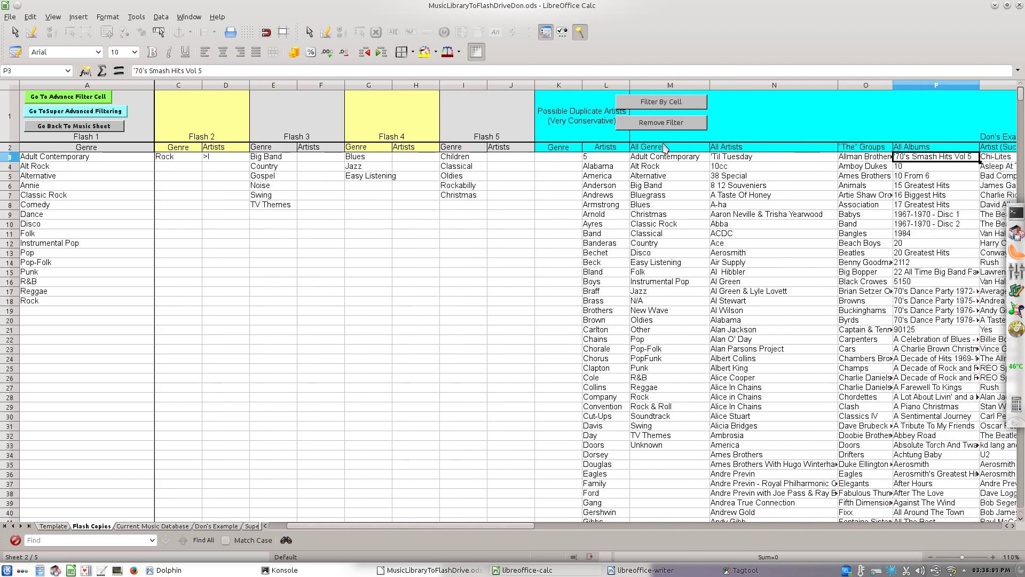
pyautogui.press('Right')
pyautogui.press('Left')
pyautogui.press('Left')
pyautogui.press('Right')
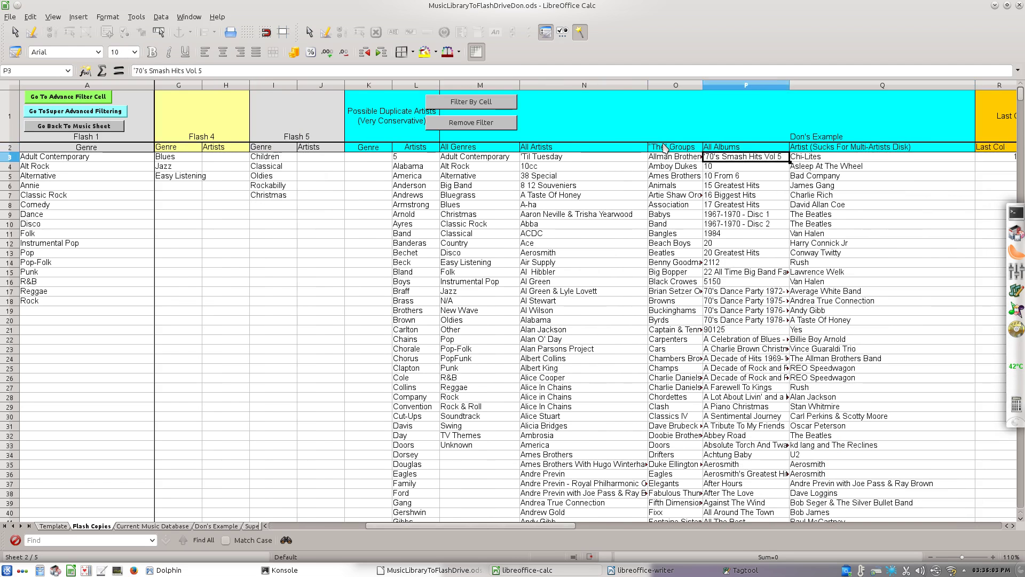
pyautogui.press('Right')
pyautogui.press('Left')
pyautogui.press('Left')
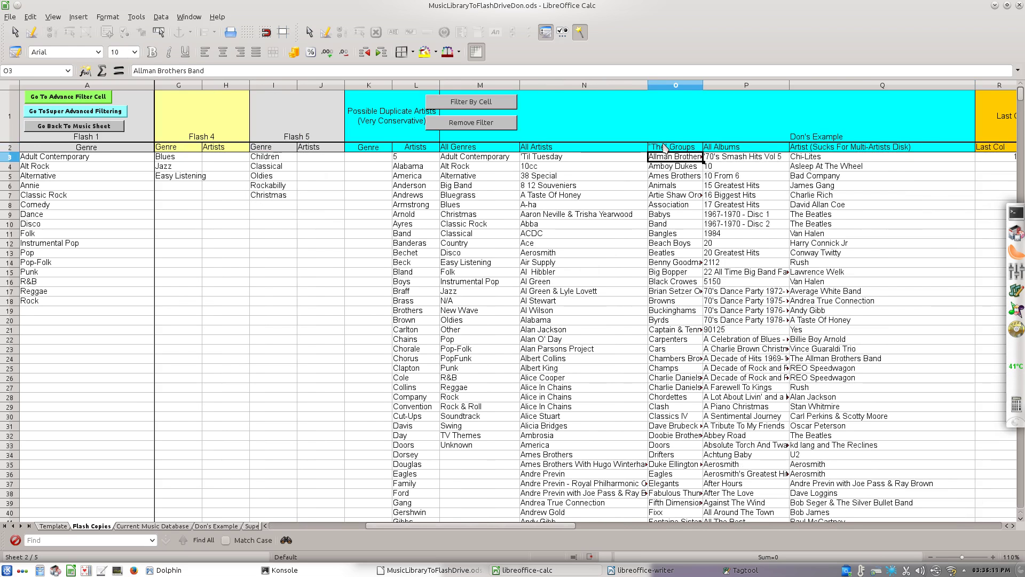
pyautogui.press('Left')
pyautogui.press('Left')
pyautogui.press('Left')
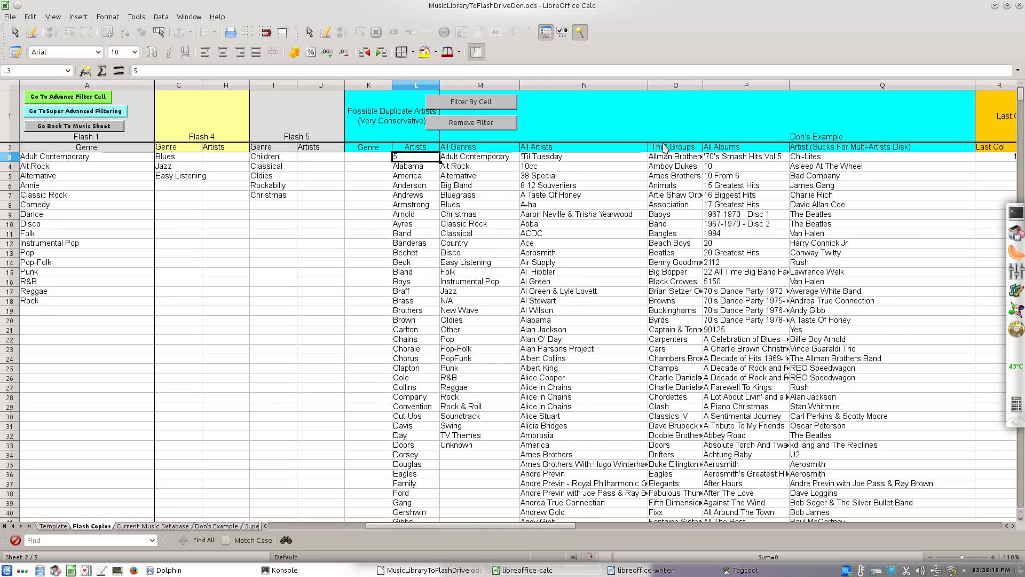
# Check the possible duplicate artists list through its last entry and compare its first names with the All Artists column
pyautogui.hotkey('ctrl', 'Down')
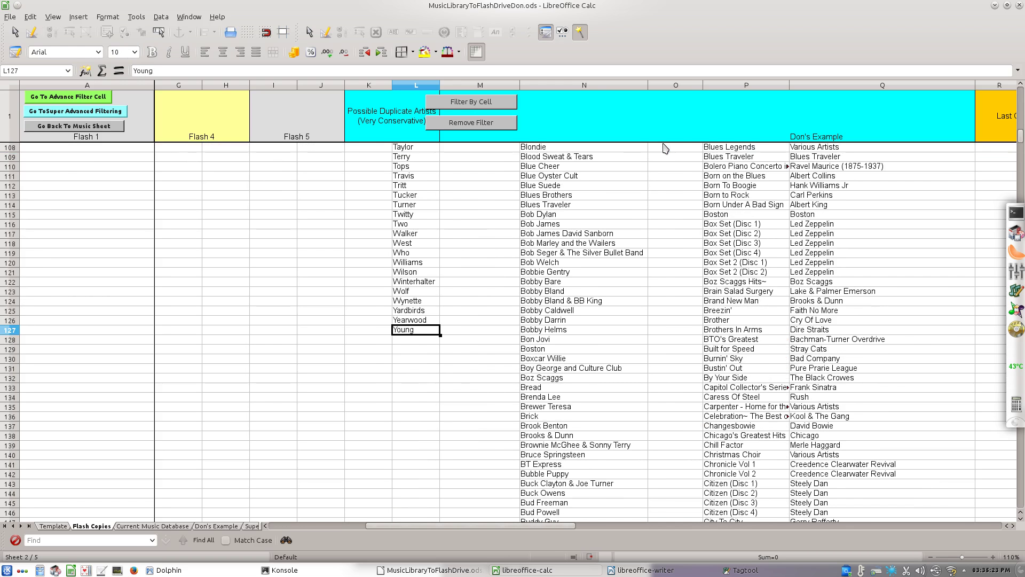
pyautogui.hotkey('ctrl', 'Up')
pyautogui.press('Down')
pyautogui.press('Down')
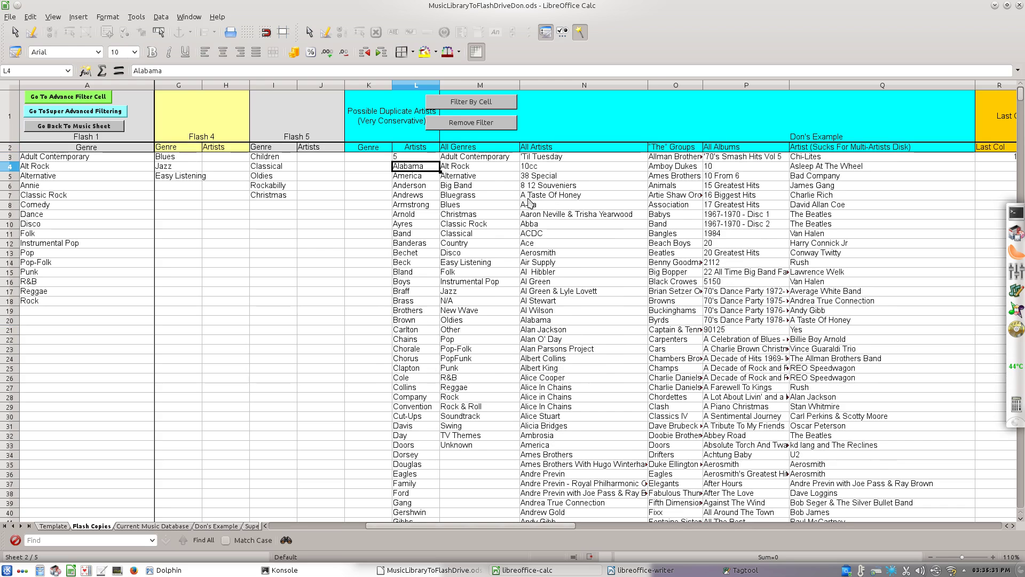
pyautogui.click(550, 162)
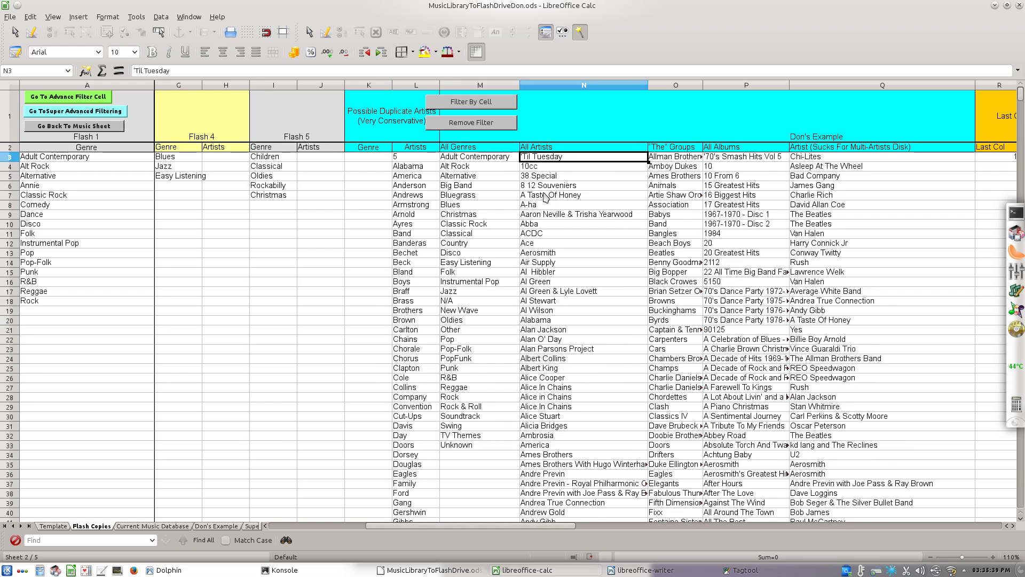
pyautogui.click(532, 216)
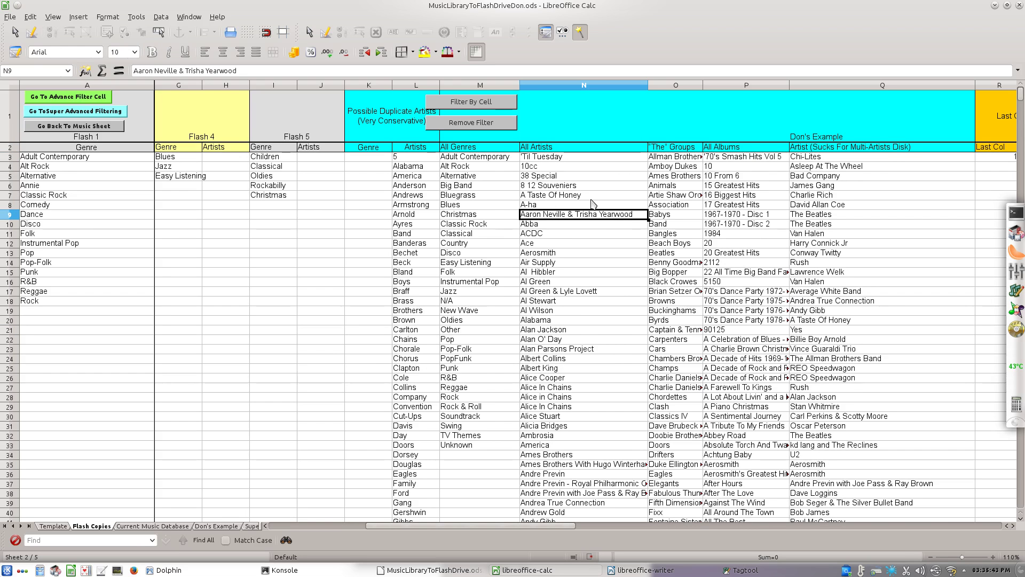
pyautogui.click(417, 160)
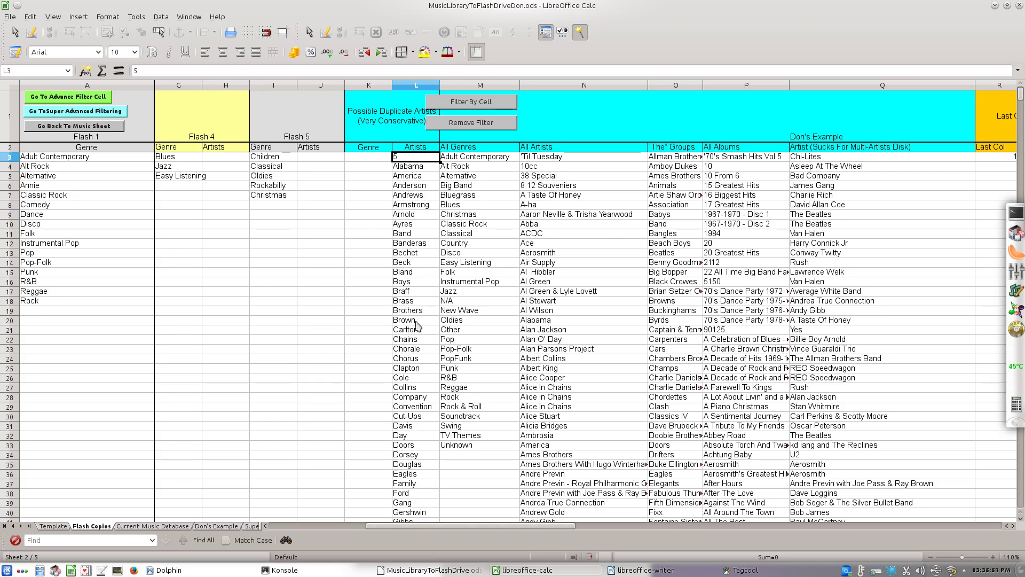
pyautogui.click(419, 169)
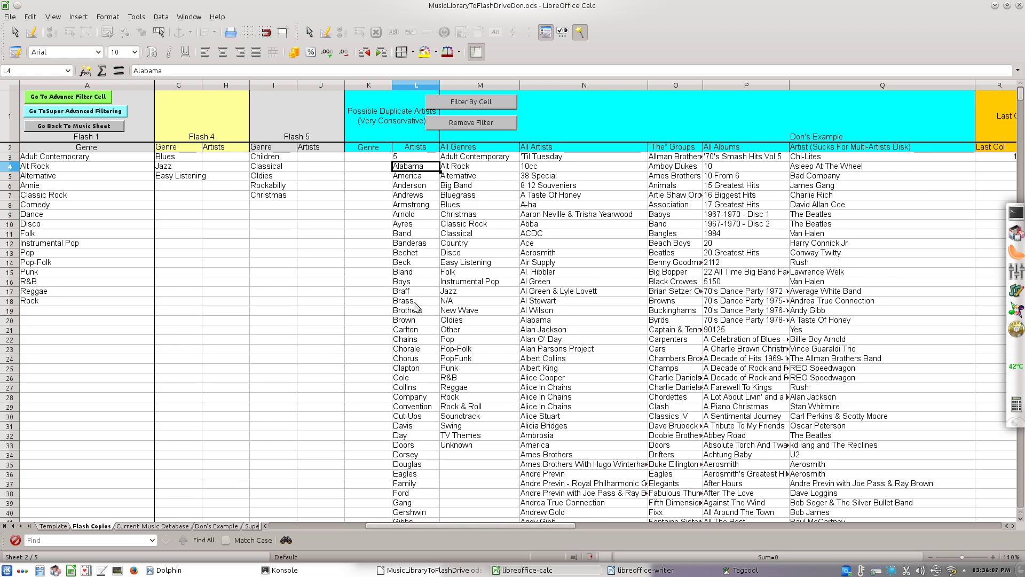
# Filter the music library by the possible duplicate artist name King in L57
pyautogui.scroll(-7, 415, 305)
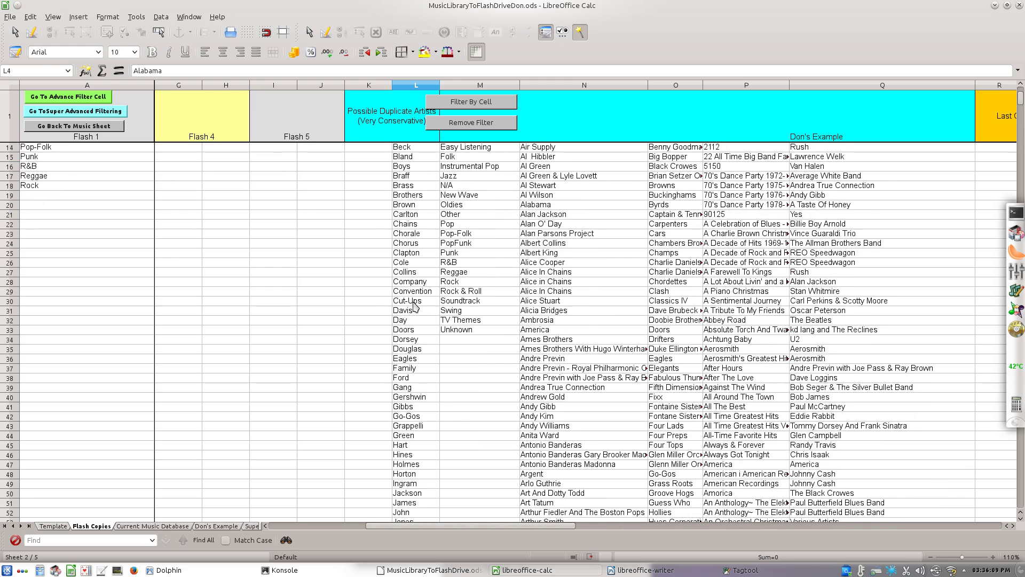
pyautogui.scroll(-1, 415, 305)
pyautogui.scroll(-3, 419, 314)
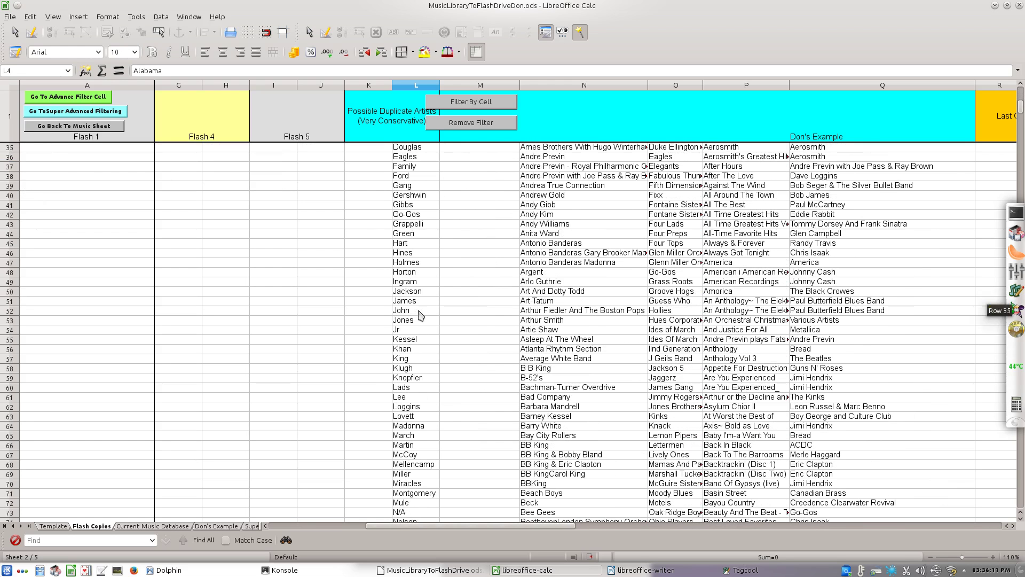
pyautogui.click(424, 362)
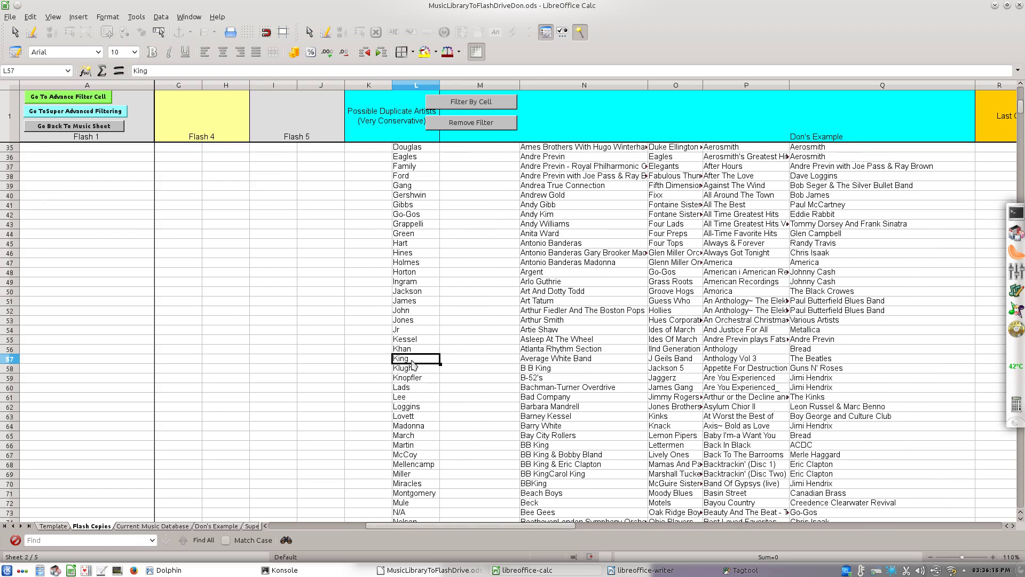
pyautogui.click(497, 106)
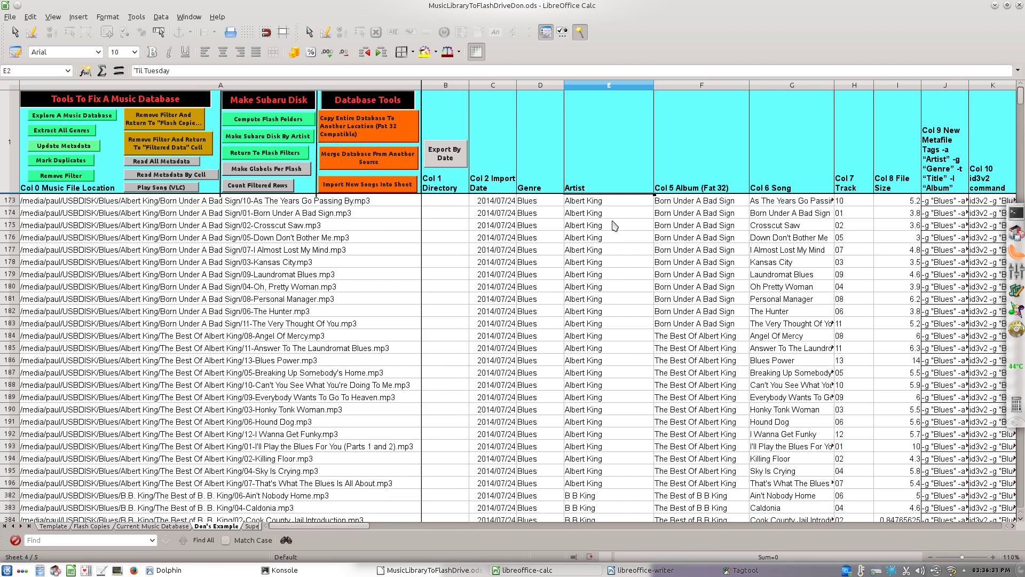
# Find the first B B King song in the filtered list and compare its file location, artist and album in row 382
pyautogui.scroll(-5, 615, 219)
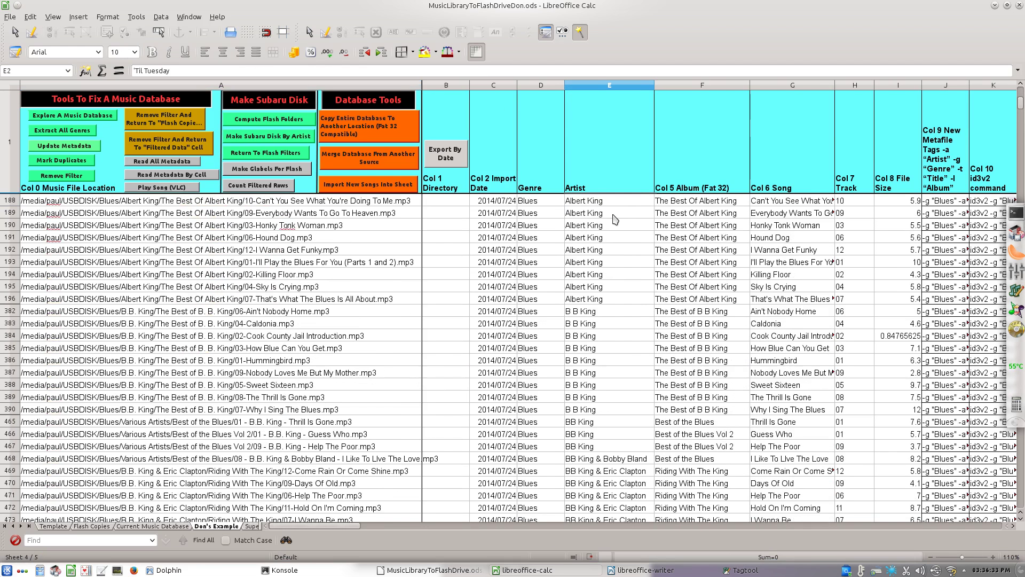
pyautogui.click(595, 313)
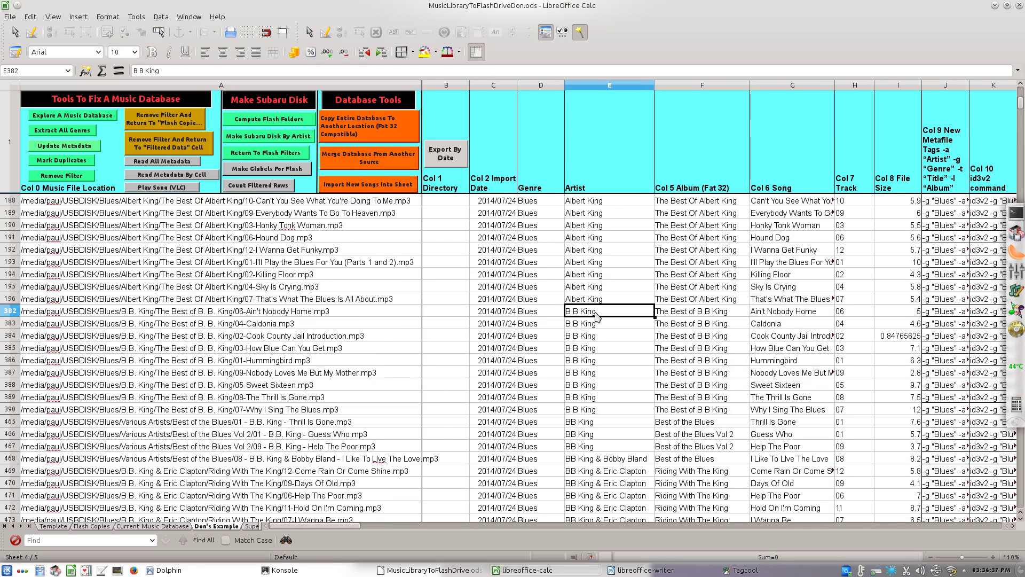
pyautogui.press('Left')
pyautogui.press('Left')
pyautogui.press('Left')
pyautogui.press('Left')
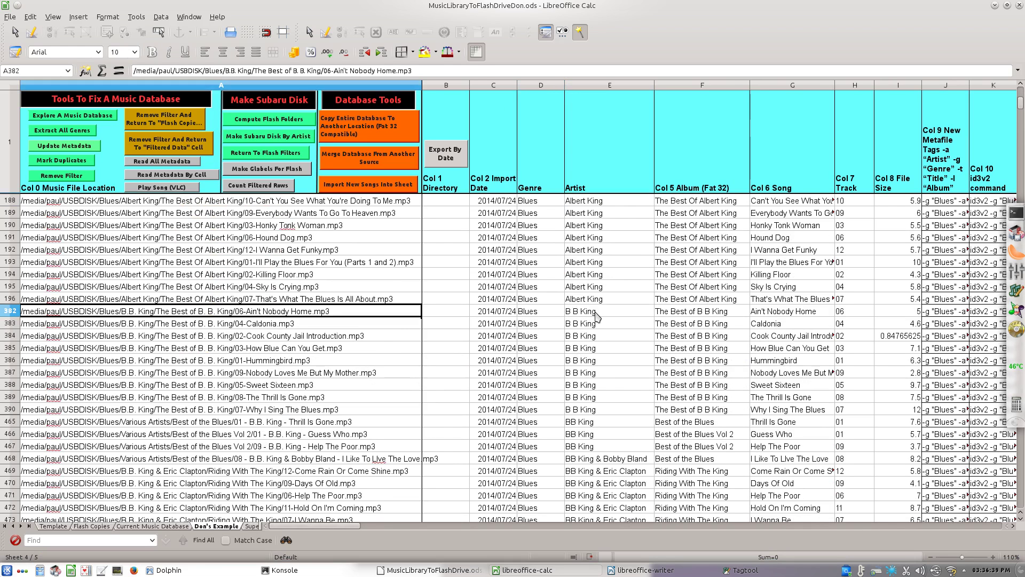
pyautogui.press('Right')
pyautogui.press('Right')
pyautogui.press('Right')
pyautogui.press('Right')
pyautogui.press('Right')
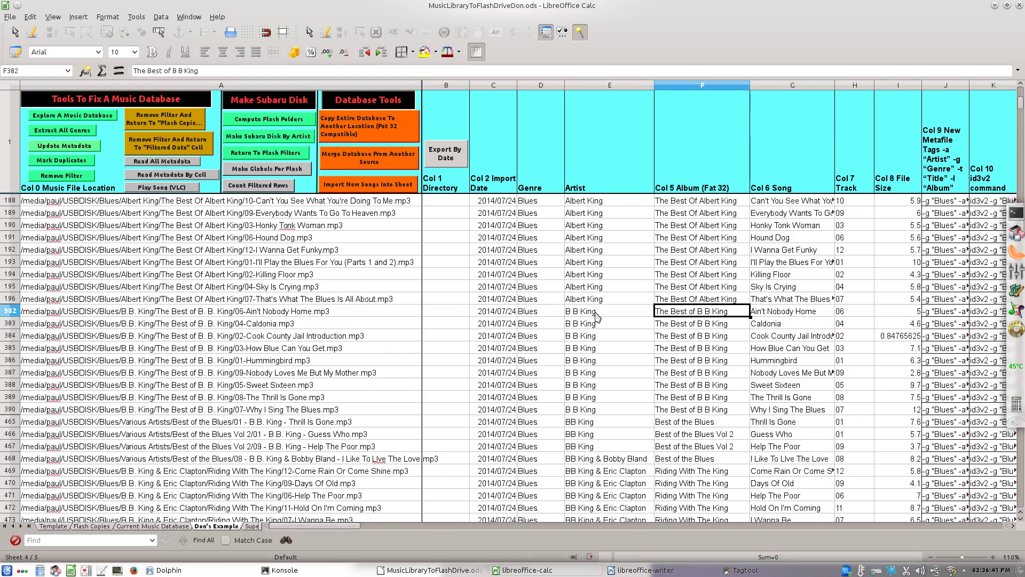
pyautogui.press('Left')
pyautogui.press('Left')
pyautogui.press('Left')
pyautogui.press('Left')
pyautogui.press('Left')
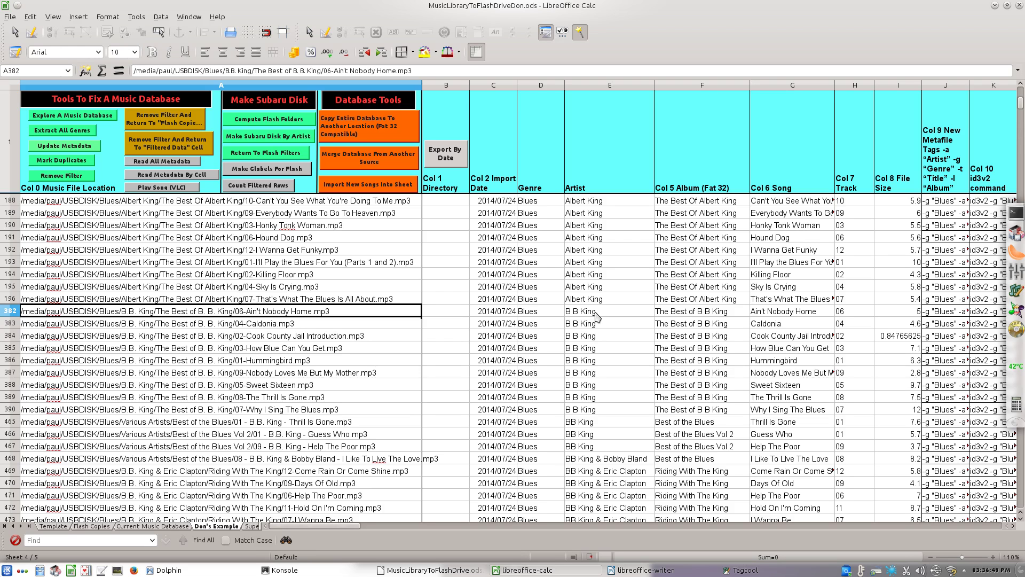
pyautogui.press('Right')
pyautogui.press('Right')
pyautogui.press('Right')
pyautogui.press('Right')
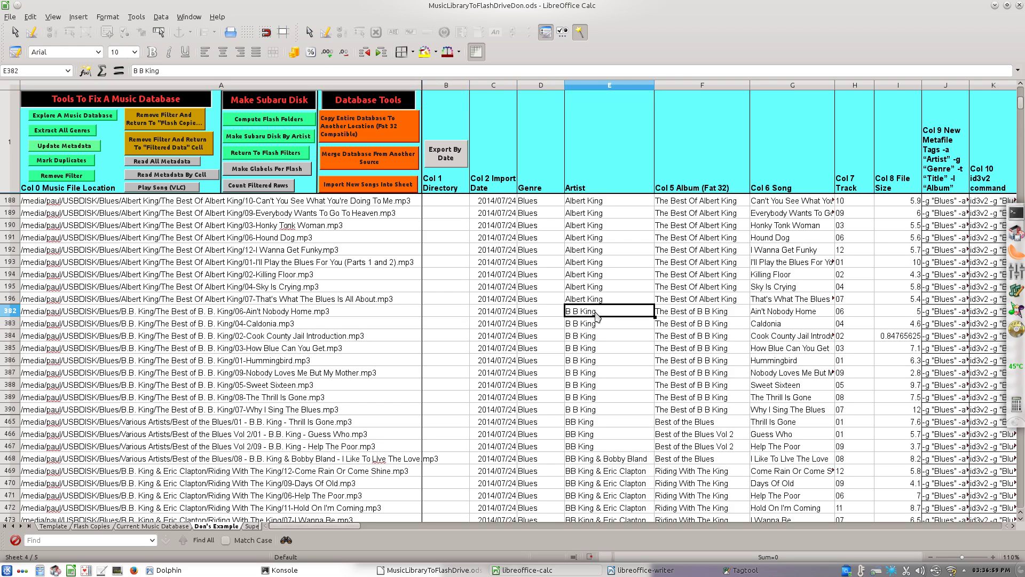
# Examine the spelling variants of BB King in the Artist column down to row 482, then return to the first B B King row
pyautogui.press('Down')
pyautogui.press('Down')
pyautogui.press('Down')
pyautogui.press('Down')
pyautogui.press('Down')
pyautogui.press('Down')
pyautogui.press('Down')
pyautogui.press('Down')
pyautogui.press('Down')
pyautogui.press('Down')
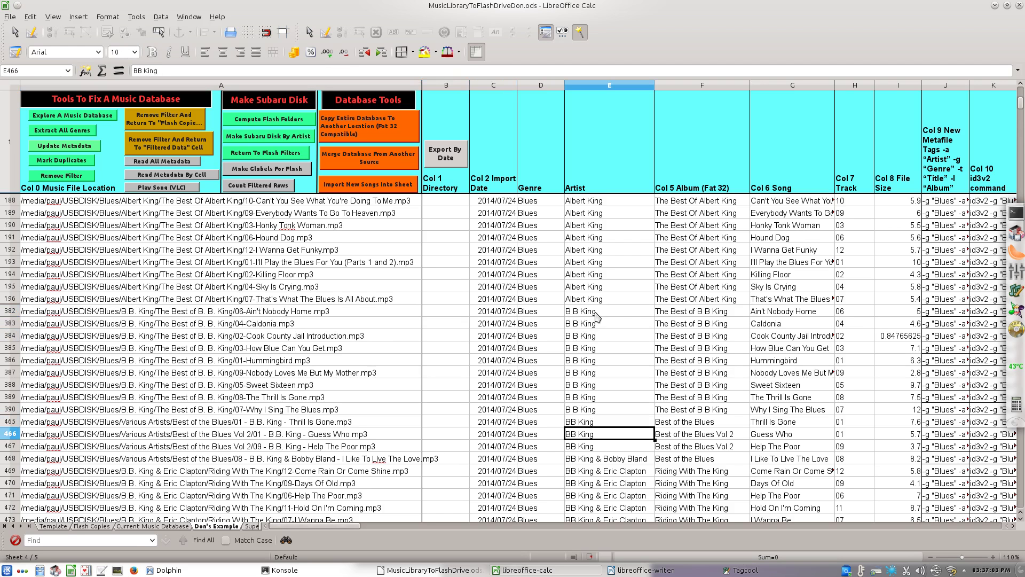
pyautogui.press('Down')
pyautogui.press('Down')
pyautogui.press('Down')
pyautogui.press('Down')
pyautogui.press('Down')
pyautogui.press('Down')
pyautogui.press('Down')
pyautogui.press('Down')
pyautogui.press('Down')
pyautogui.press('Down')
pyautogui.press('Down')
pyautogui.press('Down')
pyautogui.press('Down')
pyautogui.press('Down')
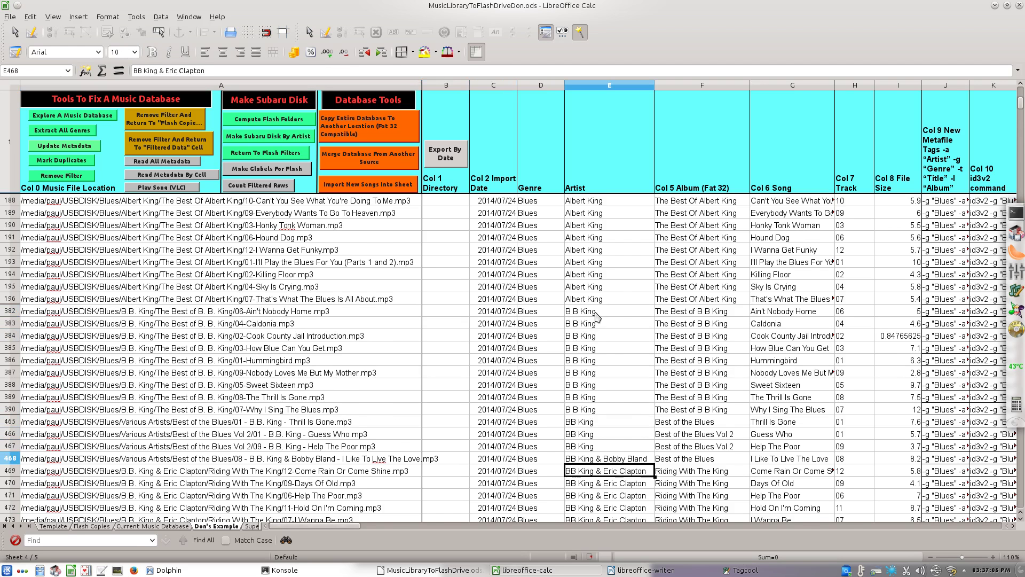
pyautogui.press('Down')
pyautogui.press('Down')
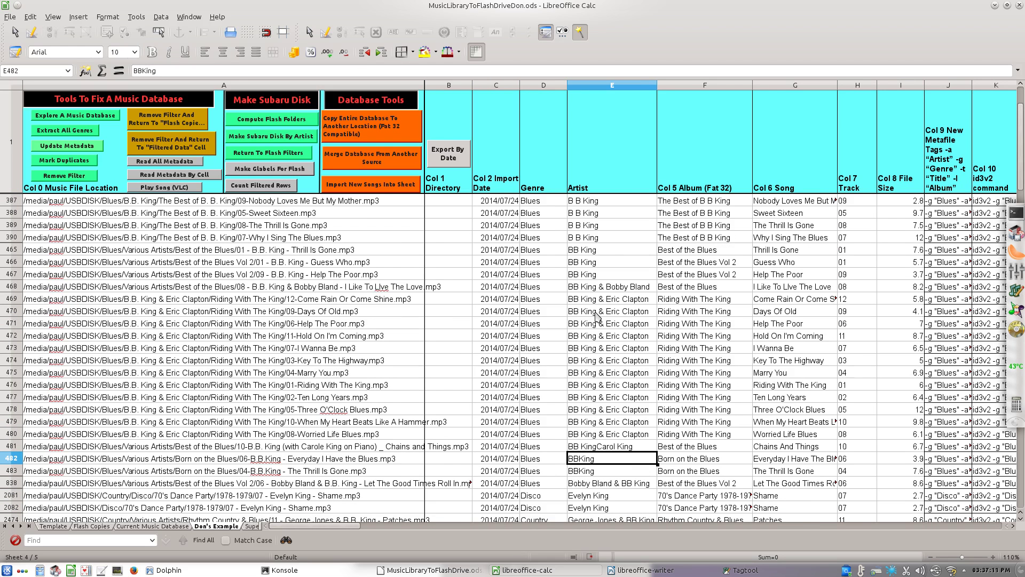
pyautogui.press('Up')
pyautogui.press('Up')
pyautogui.press('Up')
pyautogui.press('Up')
pyautogui.press('Up')
pyautogui.press('Up')
pyautogui.press('Up')
pyautogui.press('Up')
pyautogui.press('Up')
pyautogui.press('Up')
pyautogui.press('Up')
pyautogui.press('Up')
pyautogui.press('Up')
pyautogui.press('Up')
pyautogui.press('Up')
pyautogui.press('Up')
pyautogui.press('Up')
pyautogui.press('Up')
pyautogui.press('Up')
pyautogui.press('Up')
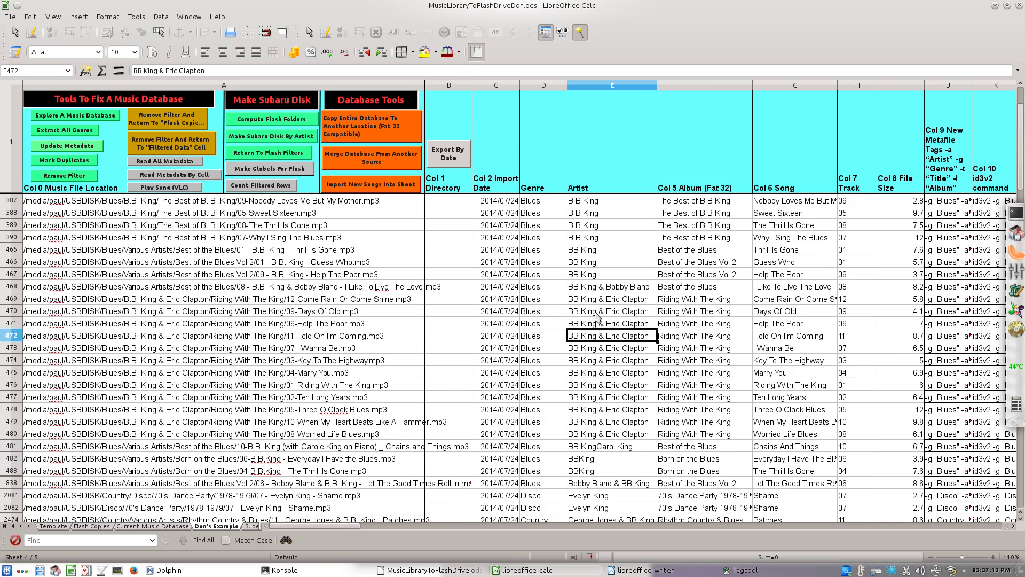
pyautogui.press('Up')
pyautogui.press('Up')
pyautogui.press('Up')
pyautogui.press('Up')
pyautogui.press('Up')
pyautogui.press('Up')
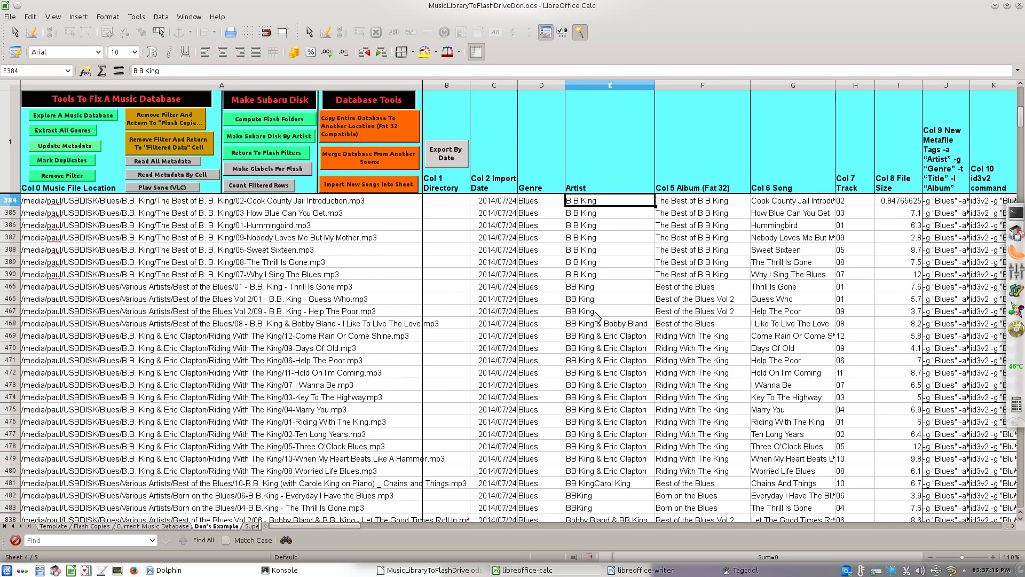
pyautogui.press('Down')
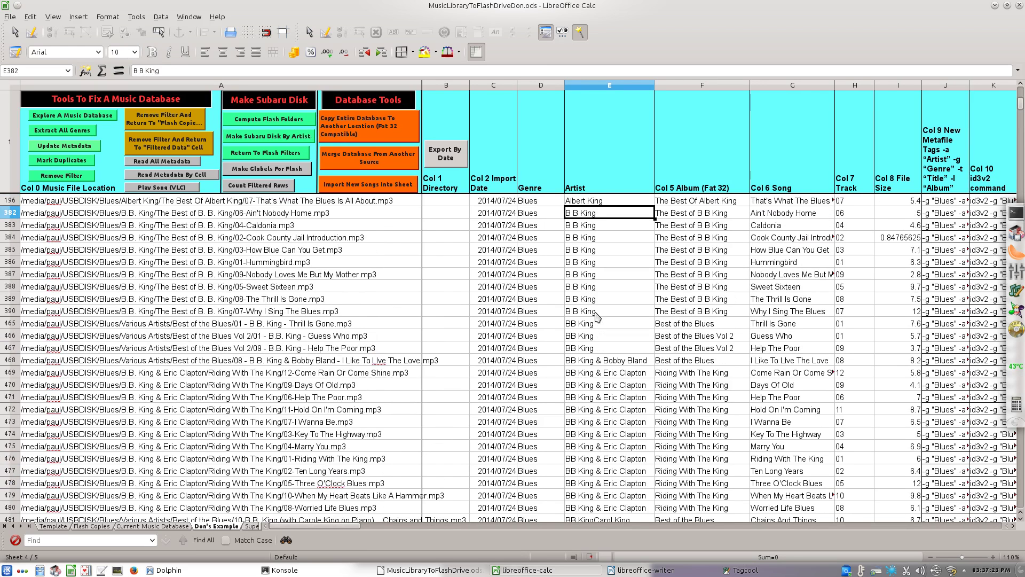
# Copy the artist name BB King from E465, the first row after the B B King songs
pyautogui.press('Down')
pyautogui.press('Down')
pyautogui.press('Down')
pyautogui.press('Down')
pyautogui.press('Down')
pyautogui.press('Down')
pyautogui.press('Down')
pyautogui.press('Down')
pyautogui.press('Down')
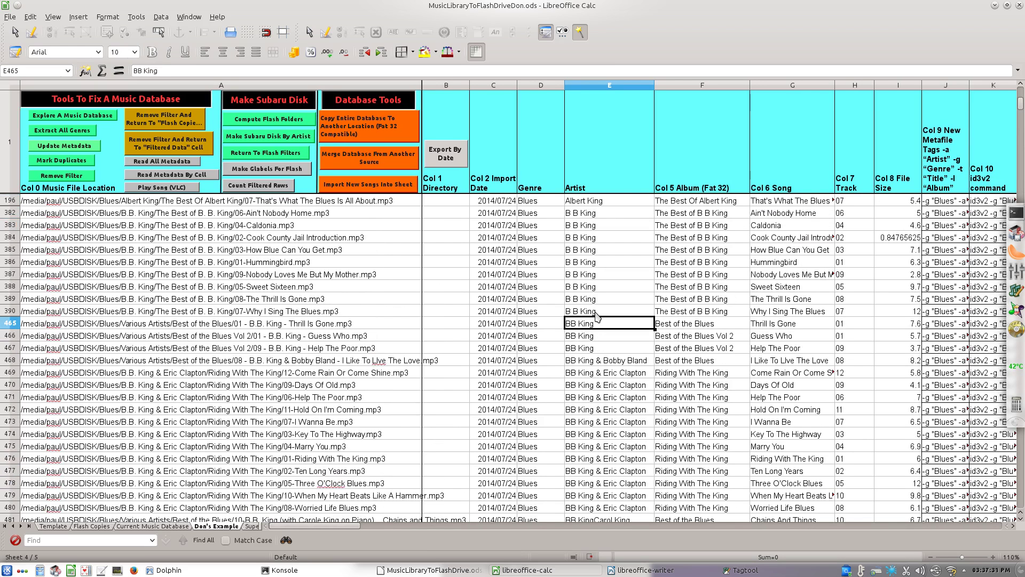
# Replace the artist spelling B B King with BB King in E382:E390
pyautogui.press('Up')
pyautogui.press('Up')
pyautogui.press('Up')
pyautogui.press('Up')
pyautogui.press('Up')
pyautogui.press('Up')
pyautogui.press('Up')
pyautogui.press('Up')
pyautogui.press('Up')
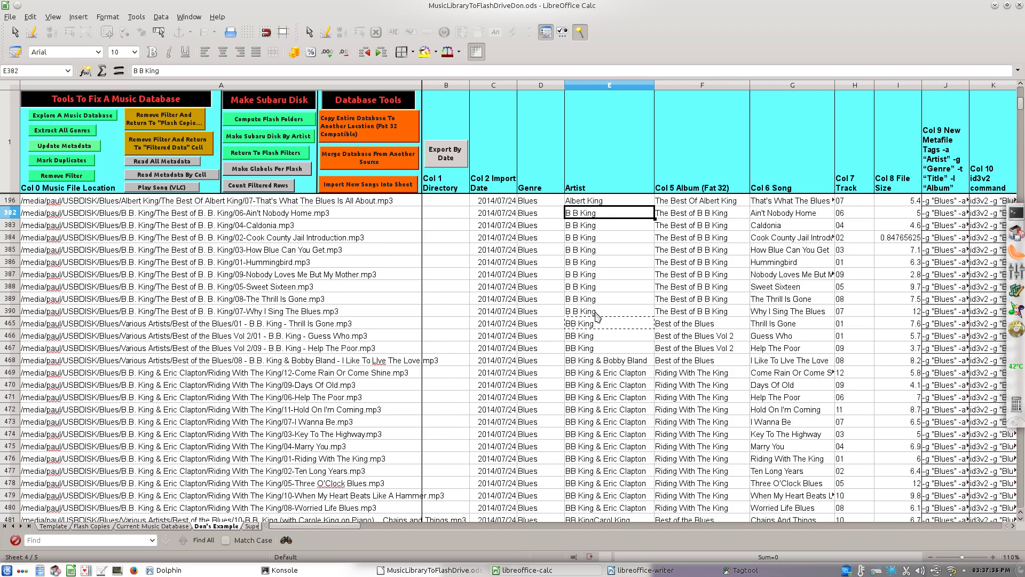
pyautogui.hotkey('shift', 'Down')
pyautogui.hotkey('shift', 'Down')
pyautogui.hotkey('shift', 'Down')
pyautogui.hotkey('shift', 'Down')
pyautogui.hotkey('shift', 'Down')
pyautogui.hotkey('shift', 'Down')
pyautogui.hotkey('shift', 'Down')
pyautogui.hotkey('shift', 'Down')
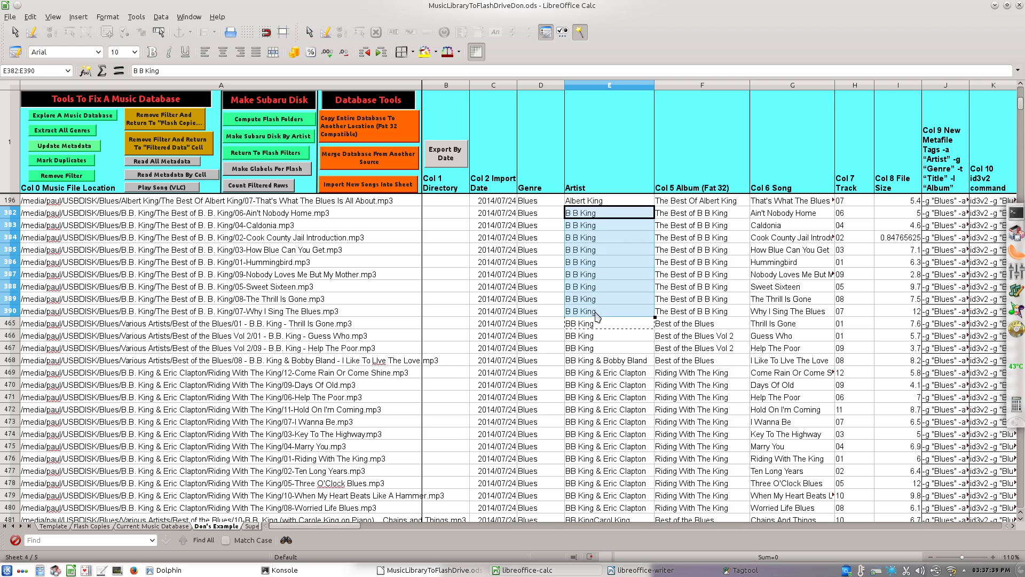
pyautogui.write('BB King')
# Replace the artist spelling BBKing with BB King for the two Born on the Blues songs in E482:E483
pyautogui.press('Down')
pyautogui.press('Down')
pyautogui.press('Down')
pyautogui.press('Down')
pyautogui.press('Down')
pyautogui.press('Down')
pyautogui.press('Down')
pyautogui.press('Down')
pyautogui.press('Down')
pyautogui.press('Down')
pyautogui.press('Down')
pyautogui.press('Down')
pyautogui.press('Down')
pyautogui.press('Down')
pyautogui.press('Down')
pyautogui.press('Down')
pyautogui.press('Down')
pyautogui.press('Down')
pyautogui.press('Down')
pyautogui.press('Down')
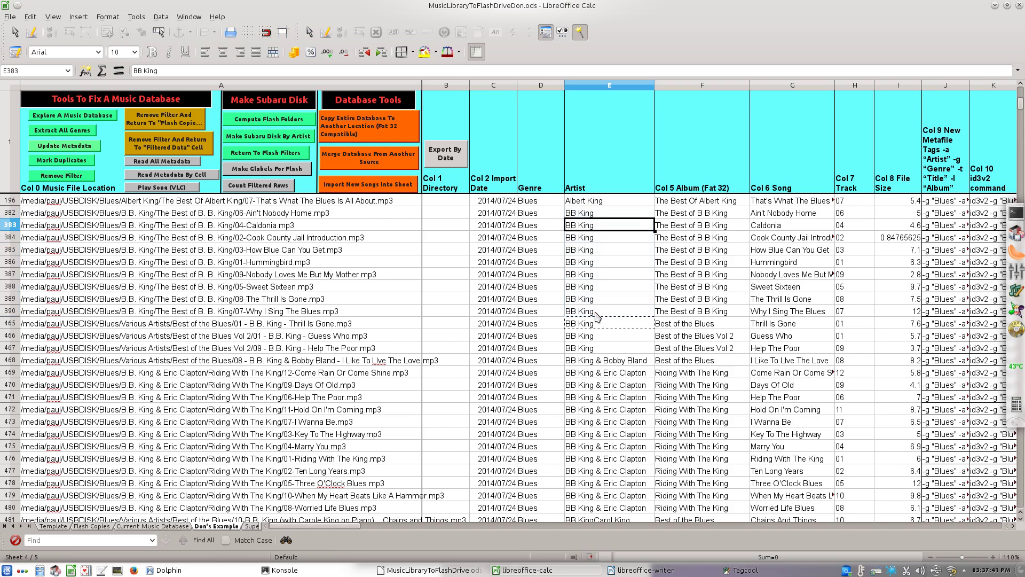
pyautogui.press('Up')
pyautogui.press('Up')
pyautogui.press('Up')
pyautogui.press('Up')
pyautogui.press('Up')
pyautogui.press('Up')
pyautogui.press('Up')
pyautogui.press('Up')
pyautogui.press('Up')
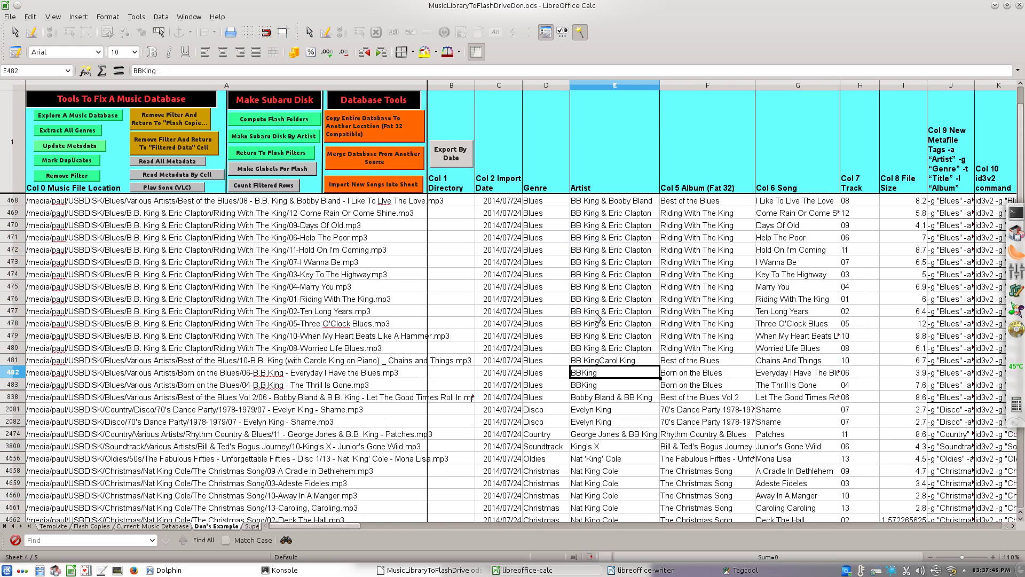
pyautogui.hotkey('shift', 'Down')
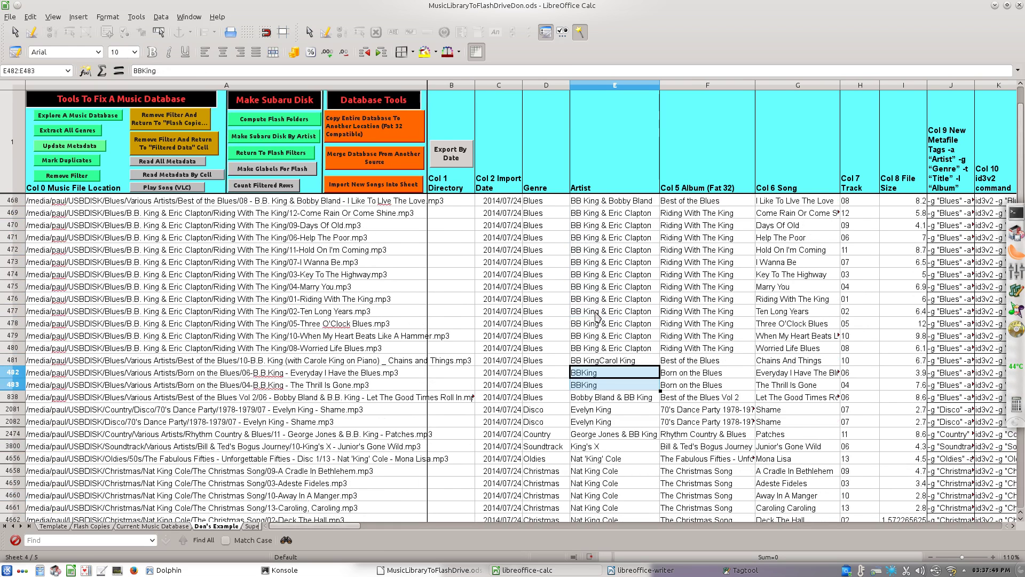
pyautogui.write('BB King')
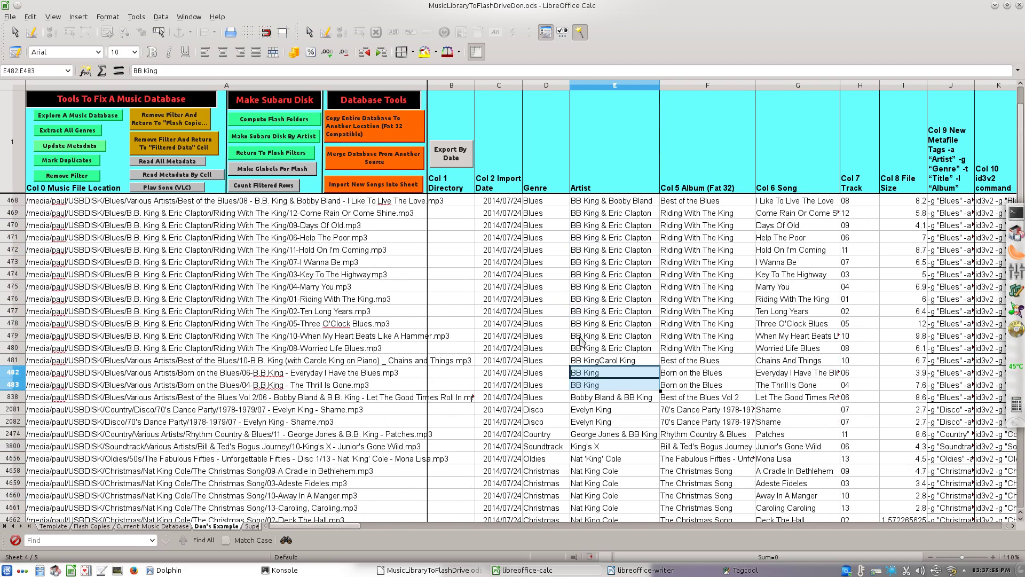
# Select the BB King artist cells E382:E467 and update the metadata of those songs
pyautogui.scroll(8, 584, 339)
pyautogui.click(589, 362)
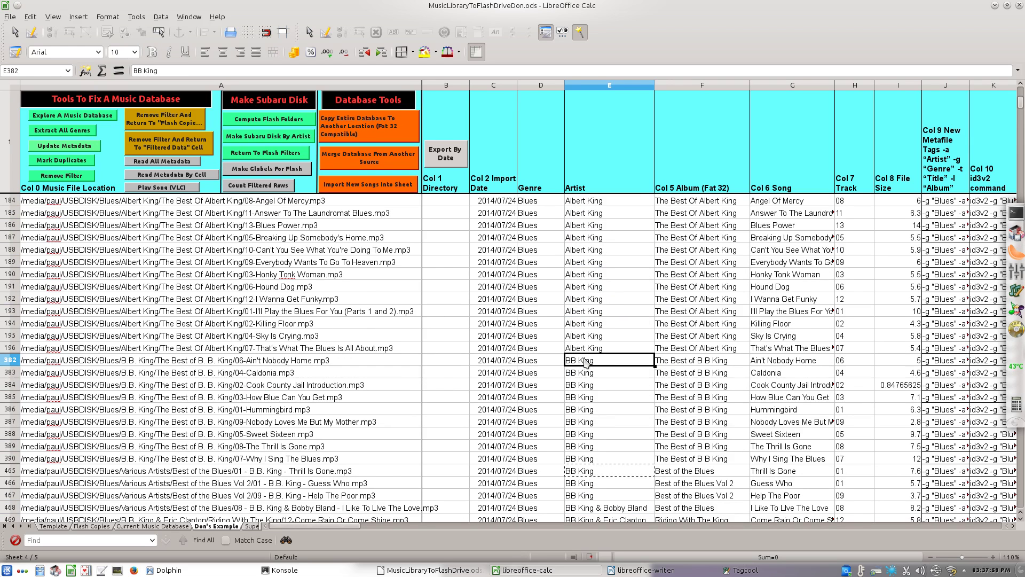
pyautogui.hotkey('shift', 'Down')
pyautogui.hotkey('shift', 'Down')
pyautogui.hotkey('shift', 'Down')
pyautogui.hotkey('shift', 'Down')
pyautogui.hotkey('shift', 'Down')
pyautogui.hotkey('shift', 'Down')
pyautogui.hotkey('shift', 'Down')
pyautogui.hotkey('shift', 'Down')
pyautogui.hotkey('shift', 'Down')
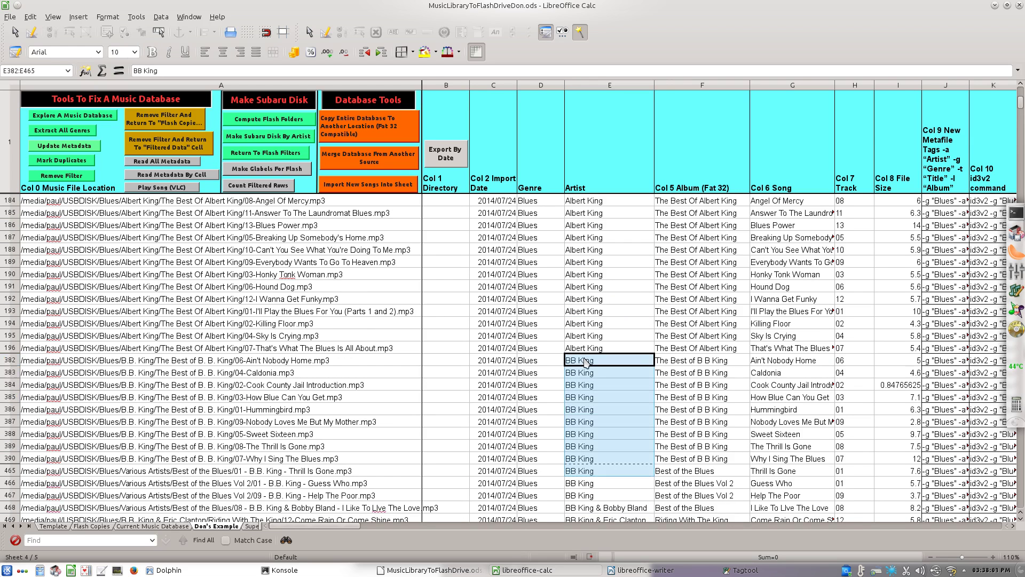
pyautogui.hotkey('shift', 'Down')
pyautogui.hotkey('shift', 'Down')
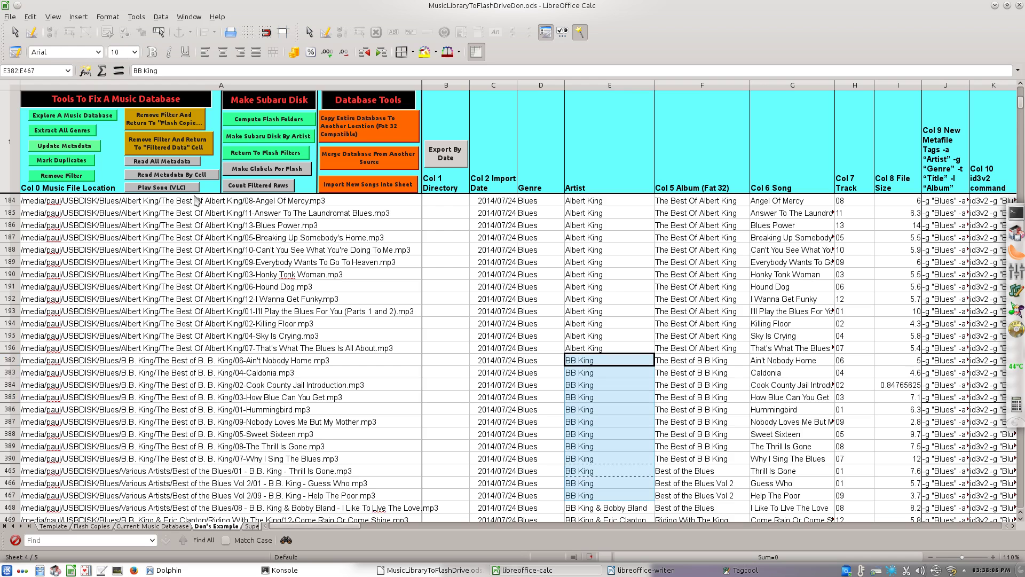
pyautogui.click(68, 149)
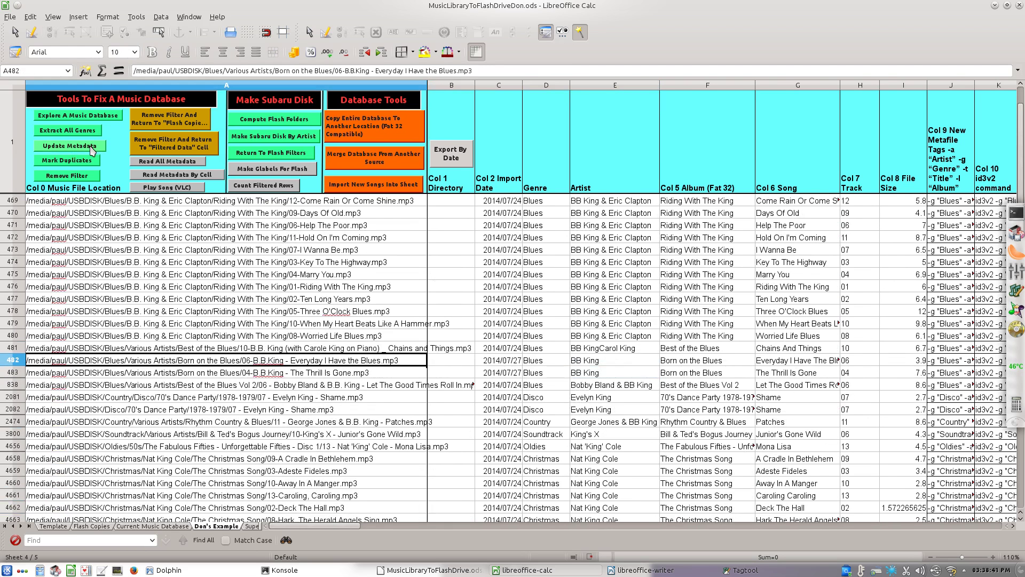
# Find the Nat 'King' Cole song in row 4656 and check its artist and album
pyautogui.press('Down')
pyautogui.press('Down')
pyautogui.press('Down')
pyautogui.press('Down')
pyautogui.press('Down')
pyautogui.press('Down')
pyautogui.press('Down')
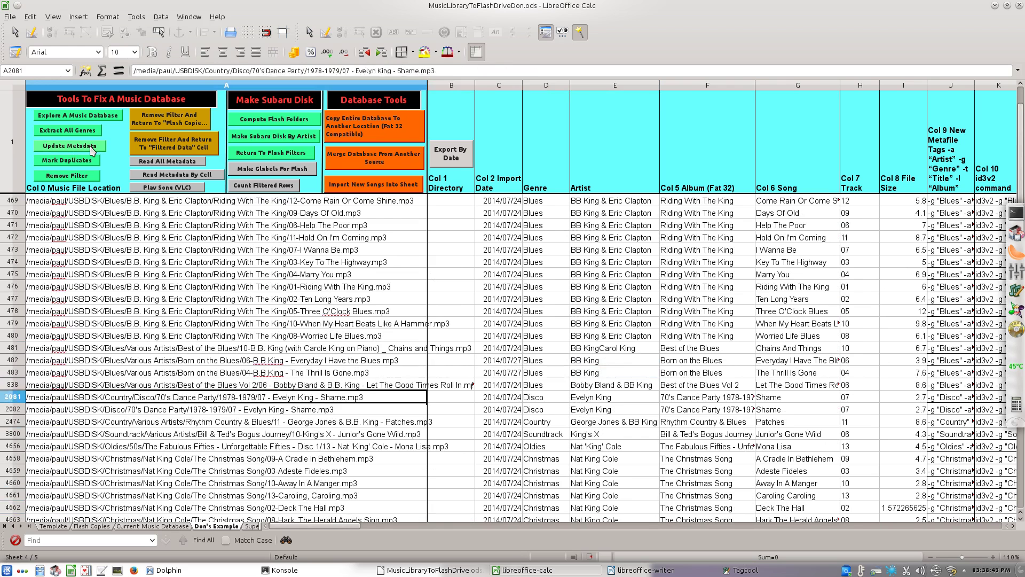
pyautogui.press('Right')
pyautogui.press('Right')
pyautogui.press('Right')
pyautogui.press('Right')
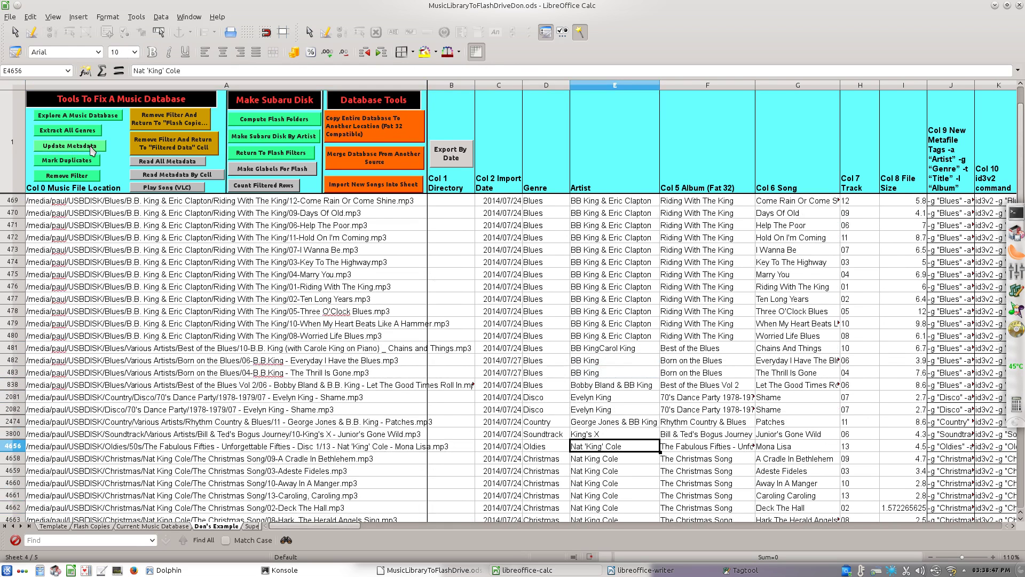
pyautogui.press('Right')
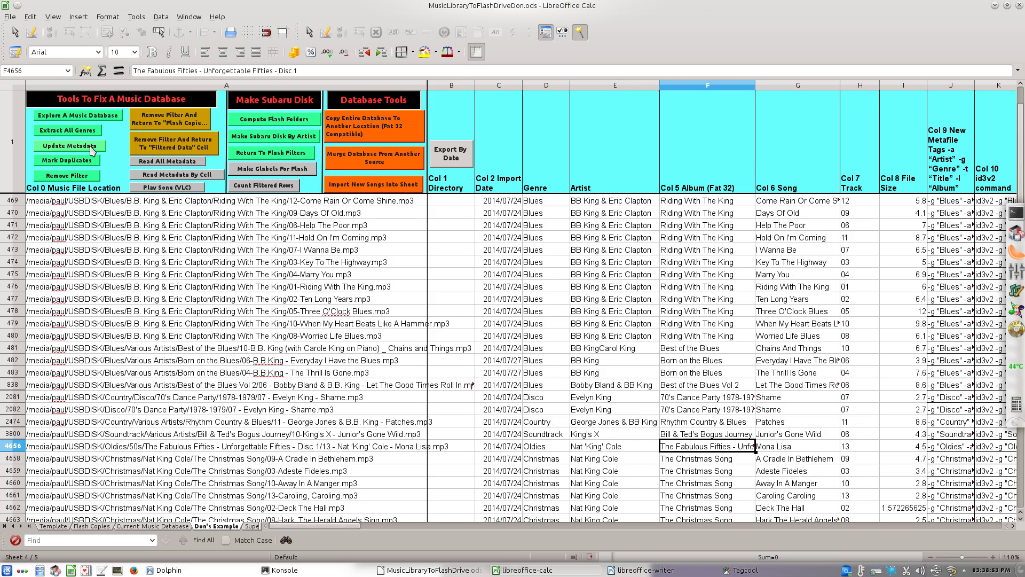
pyautogui.press('Left')
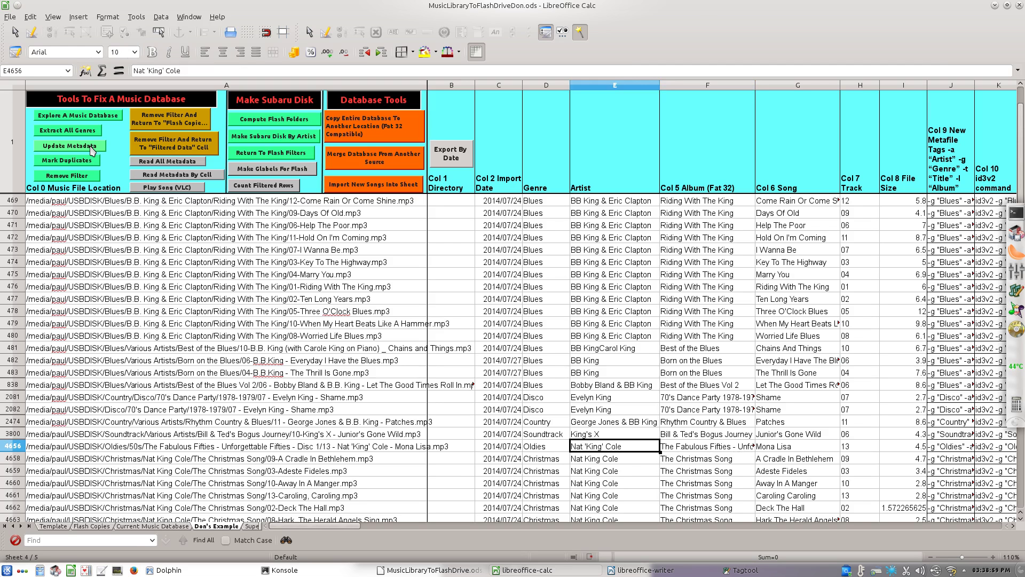
# Compare the Nat King Cole artist entries down to row 4675 with the Nat 'King' Cole spelling in row 4656
pyautogui.press('Down')
pyautogui.press('Down')
pyautogui.press('Down')
pyautogui.press('Down')
pyautogui.press('Down')
pyautogui.press('Down')
pyautogui.press('Down')
pyautogui.press('Down')
pyautogui.press('Down')
pyautogui.press('Down')
pyautogui.press('Down')
pyautogui.press('Down')
pyautogui.press('Down')
pyautogui.press('Down')
pyautogui.press('Down')
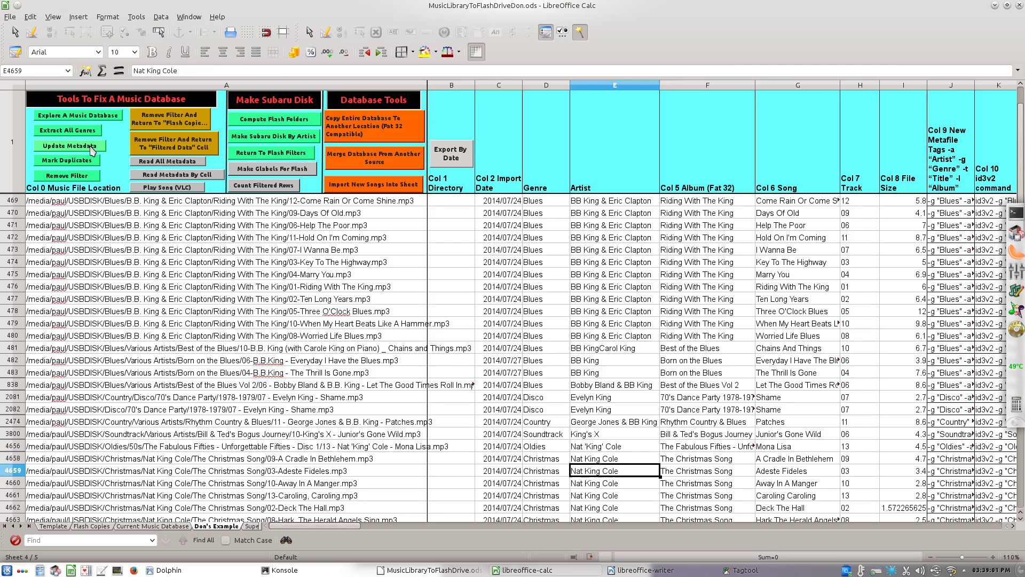
pyautogui.press('Down')
pyautogui.press('Down')
pyautogui.press('Down')
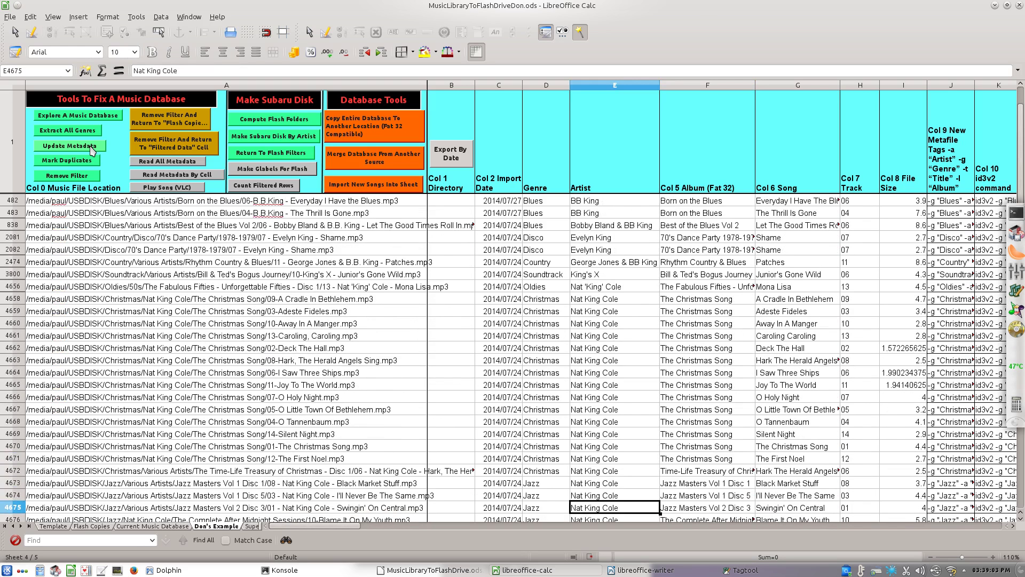
pyautogui.press('Up')
pyautogui.press('Up')
pyautogui.press('Up')
pyautogui.press('Up')
pyautogui.press('Up')
pyautogui.press('Up')
pyautogui.press('Up')
pyautogui.press('Up')
pyautogui.press('Up')
pyautogui.press('Up')
pyautogui.press('Up')
pyautogui.press('Up')
pyautogui.press('Up')
pyautogui.press('Up')
pyautogui.press('Up')
pyautogui.press('Up')
pyautogui.press('Up')
pyautogui.press('Up')
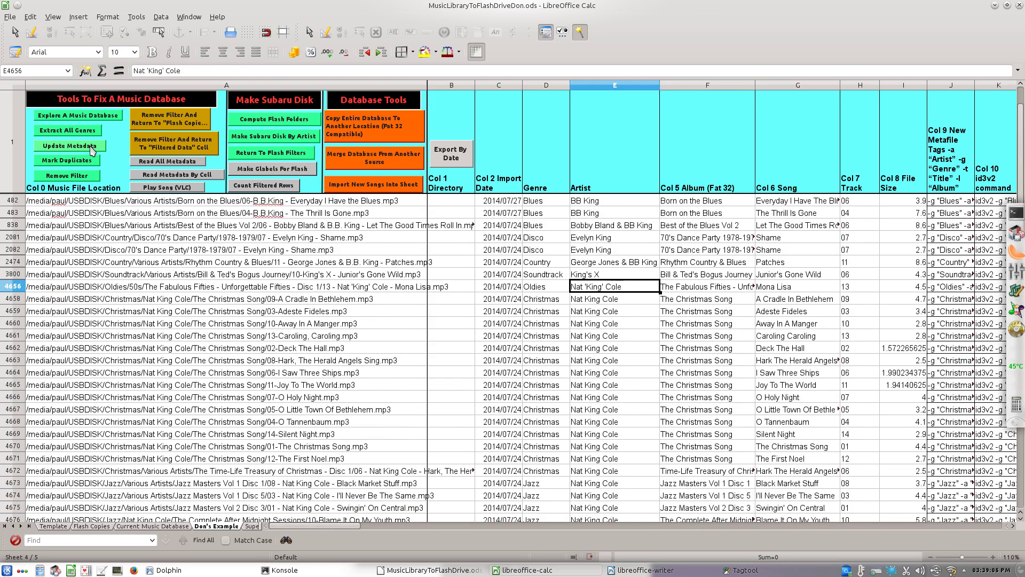
# Check the genre and album of the Nat 'King' Cole song Mona Lisa in row 4656
pyautogui.press('Left')
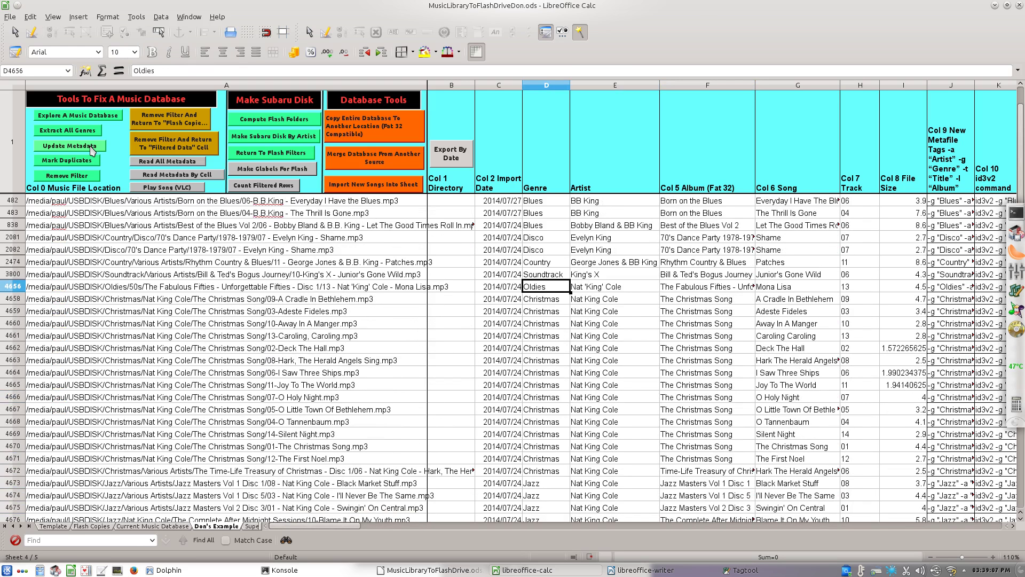
pyautogui.press('Right')
pyautogui.press('Right')
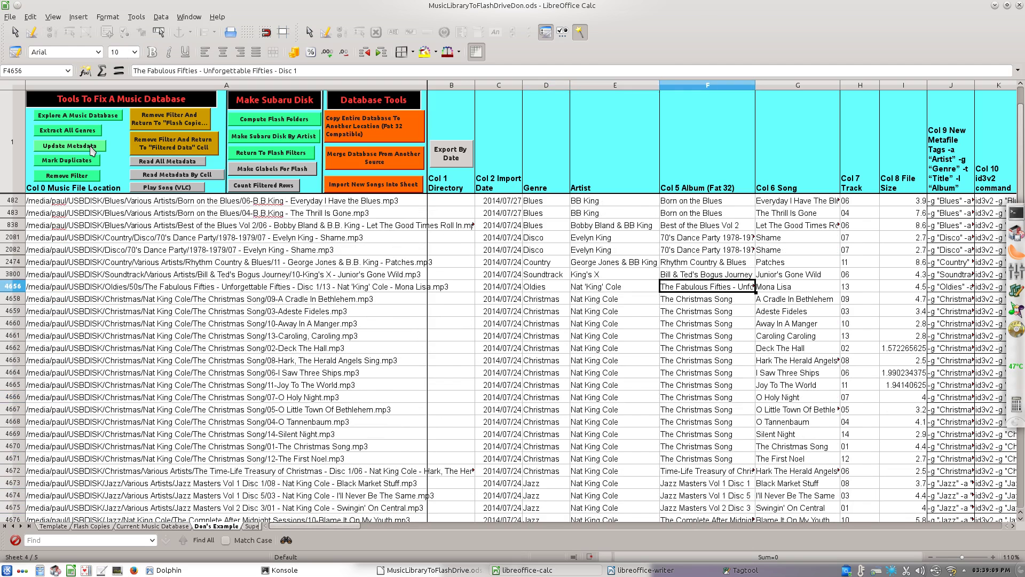
pyautogui.press('Left')
pyautogui.press('Left')
pyautogui.press('Left')
pyautogui.press('Right')
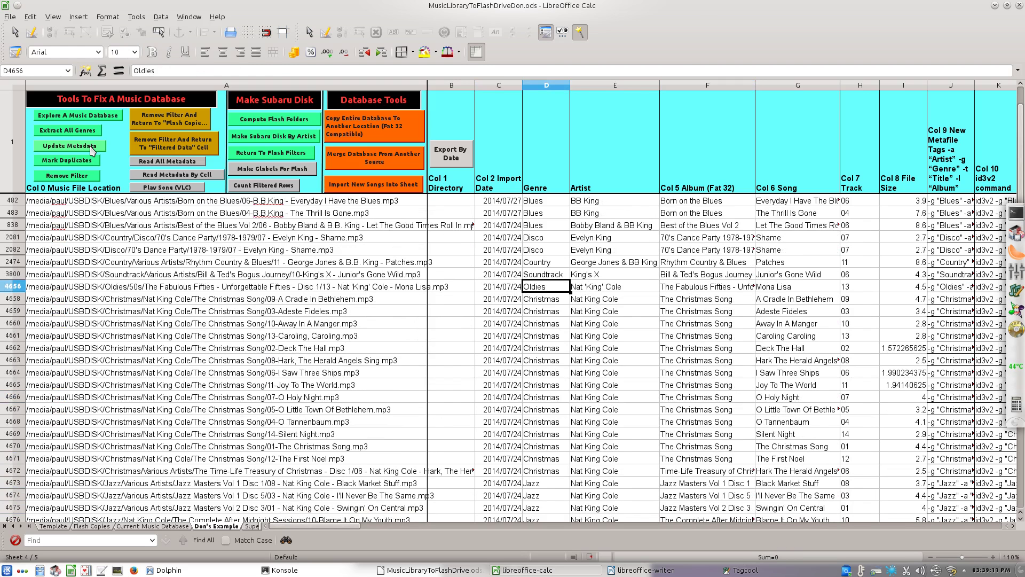
# Examine the genres assigned to the other Nat King Cole songs from row 4658 down to row 4683
pyautogui.press('Down')
pyautogui.press('Down')
pyautogui.press('Down')
pyautogui.press('Down')
pyautogui.press('Down')
pyautogui.press('Down')
pyautogui.press('Down')
pyautogui.press('Down')
pyautogui.press('Down')
pyautogui.press('Down')
pyautogui.press('Down')
pyautogui.press('Down')
pyautogui.press('Down')
pyautogui.press('Down')
pyautogui.press('Down')
pyautogui.press('Down')
pyautogui.press('Down')
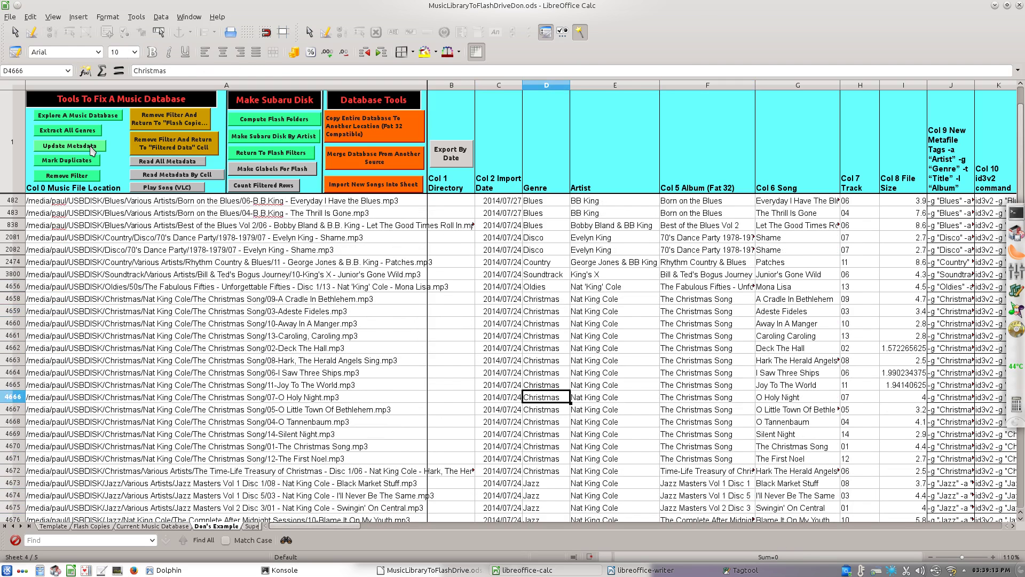
pyautogui.press('Down')
pyautogui.press('Down')
pyautogui.press('Down')
pyautogui.press('Down')
pyautogui.press('Down')
pyautogui.press('Down')
pyautogui.press('Down')
pyautogui.press('Down')
pyautogui.press('Down')
pyautogui.press('Down')
pyautogui.press('Down')
pyautogui.press('Down')
pyautogui.press('Down')
pyautogui.press('Down')
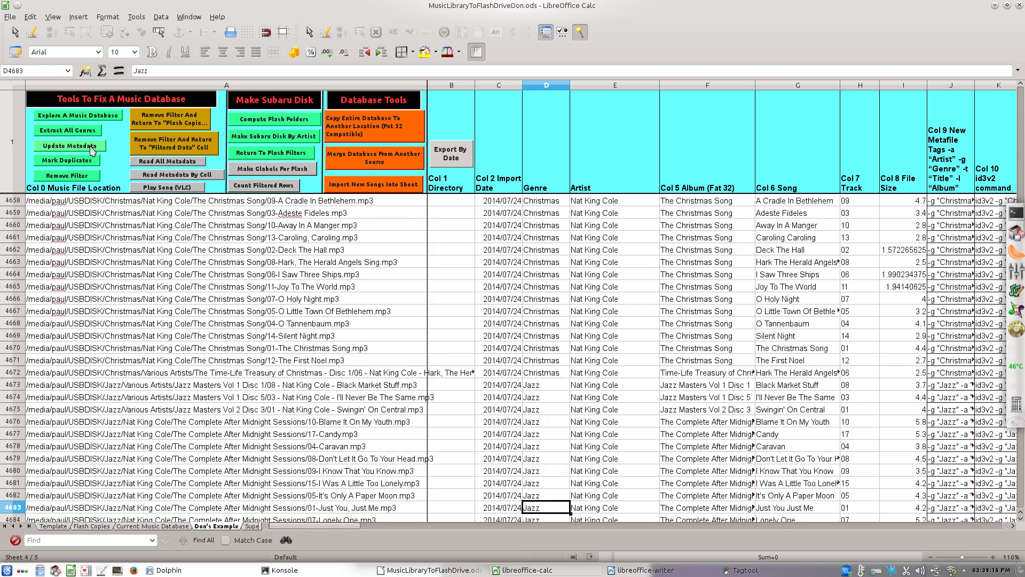
pyautogui.press('Up')
pyautogui.press('Up')
pyautogui.press('Up')
pyautogui.press('Up')
pyautogui.press('Up')
pyautogui.press('Up')
pyautogui.press('Up')
pyautogui.press('Up')
pyautogui.press('Up')
pyautogui.press('Up')
pyautogui.press('Up')
pyautogui.press('Up')
pyautogui.press('Up')
pyautogui.press('Up')
pyautogui.press('Up')
pyautogui.press('Up')
pyautogui.press('Up')
pyautogui.press('Up')
pyautogui.press('Up')
pyautogui.press('Up')
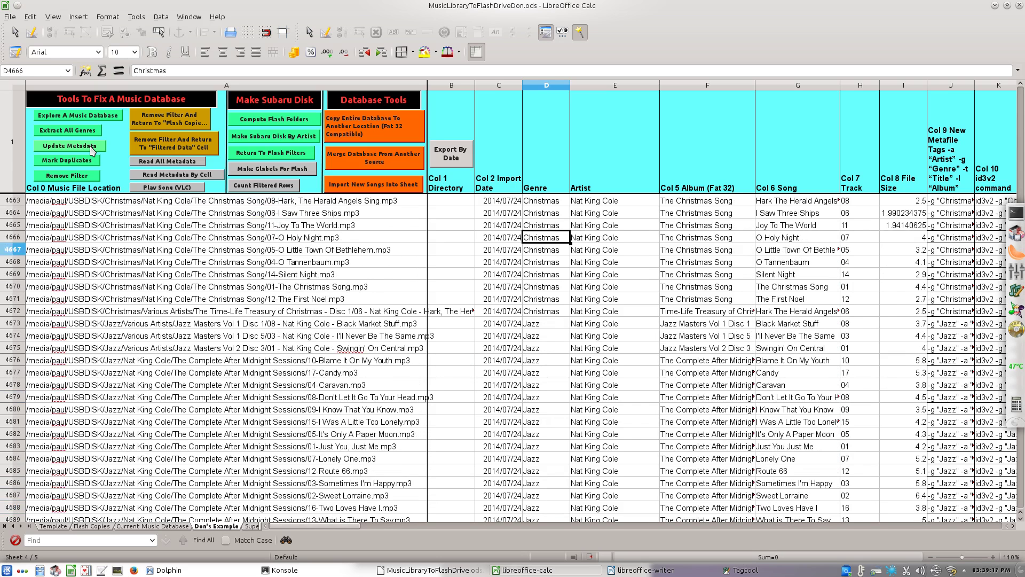
pyautogui.press('Up')
pyautogui.press('Up')
pyautogui.press('Up')
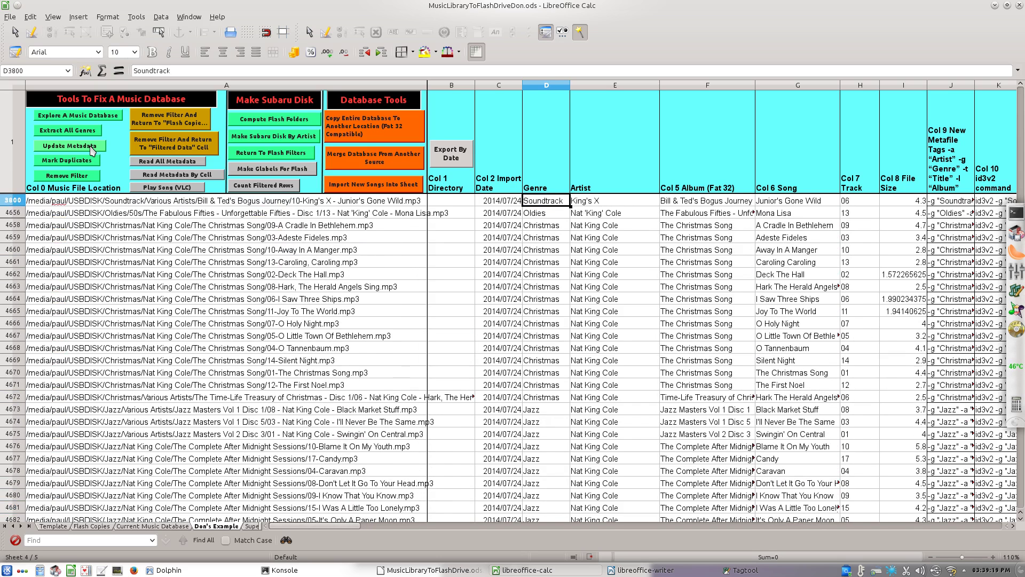
# Set the genre of the song Mona Lisa in row 4656 to Jazz
pyautogui.press('Down')
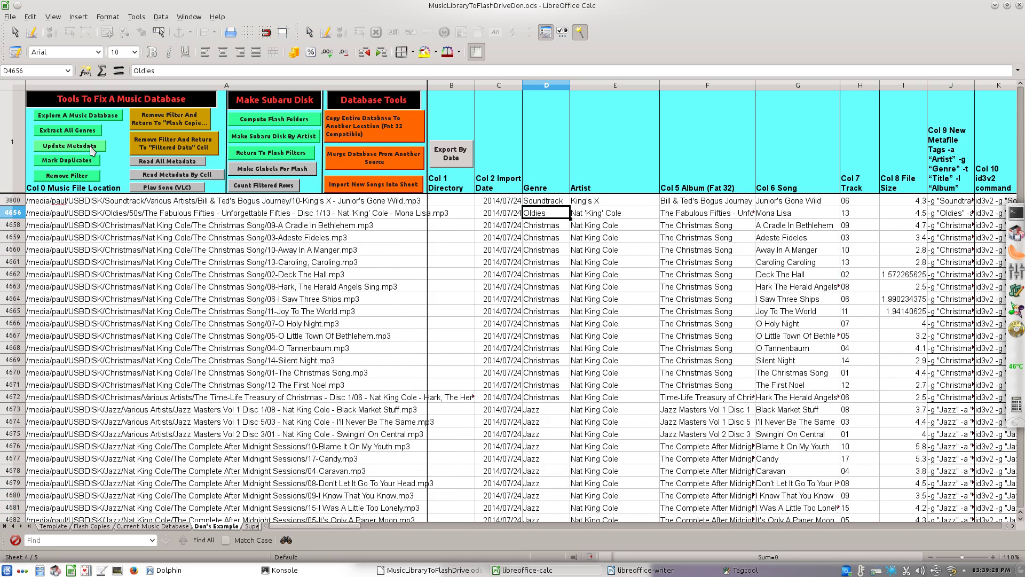
pyautogui.write('J')
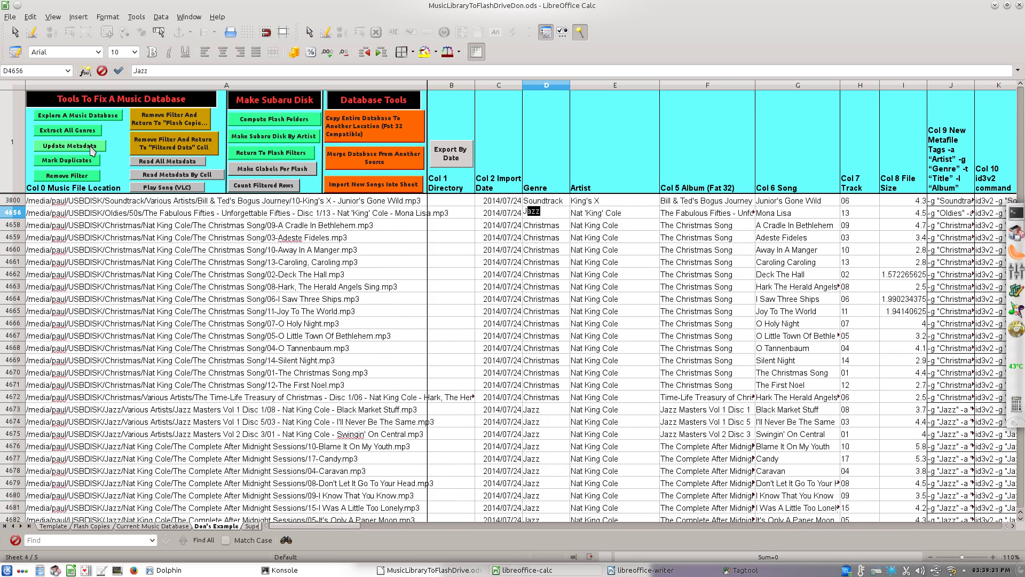
pyautogui.write('azz')
pyautogui.press('Tab')
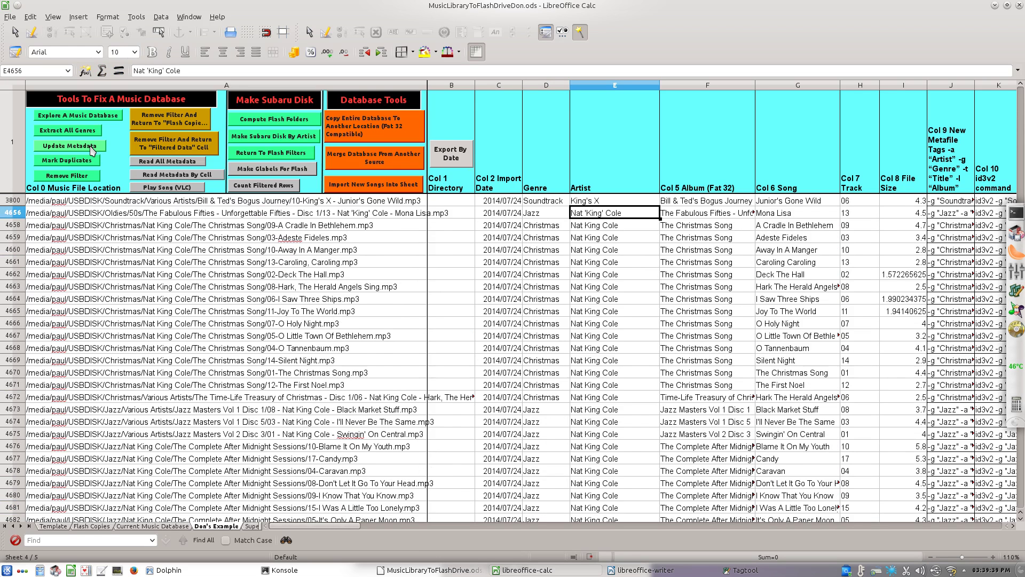
# Set the artist of Mona Lisa in row 4656 to Nat King Cole and update the song's metadata
pyautogui.press('Down')
pyautogui.press('Up')
pyautogui.write('Nat King Cole')
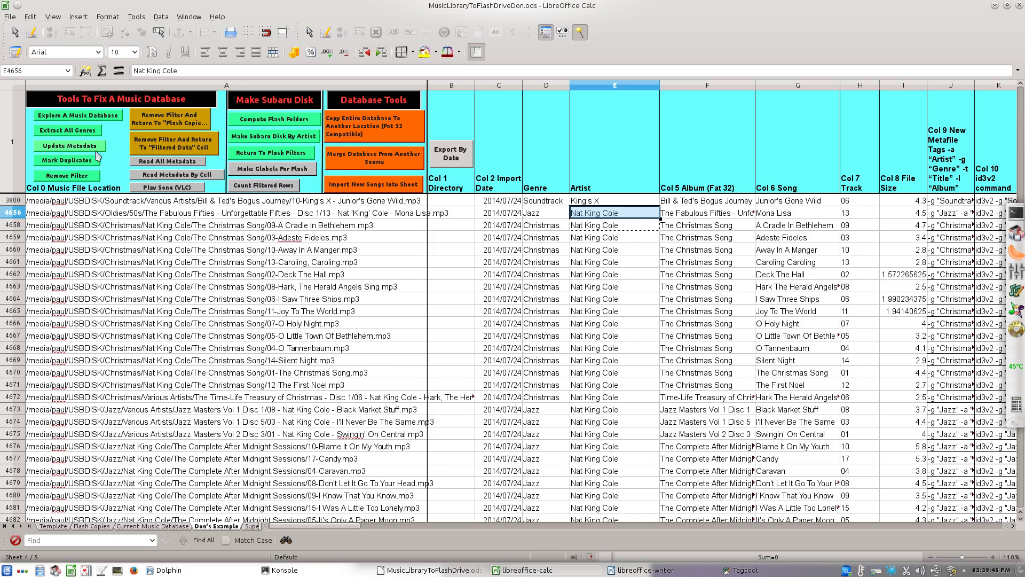
pyautogui.press('Left')
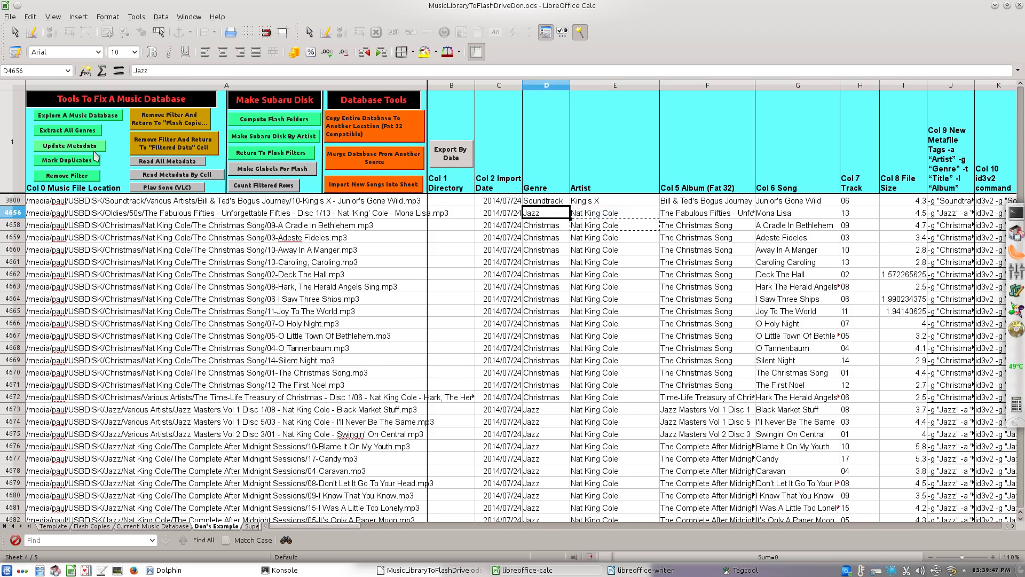
pyautogui.press('Home')
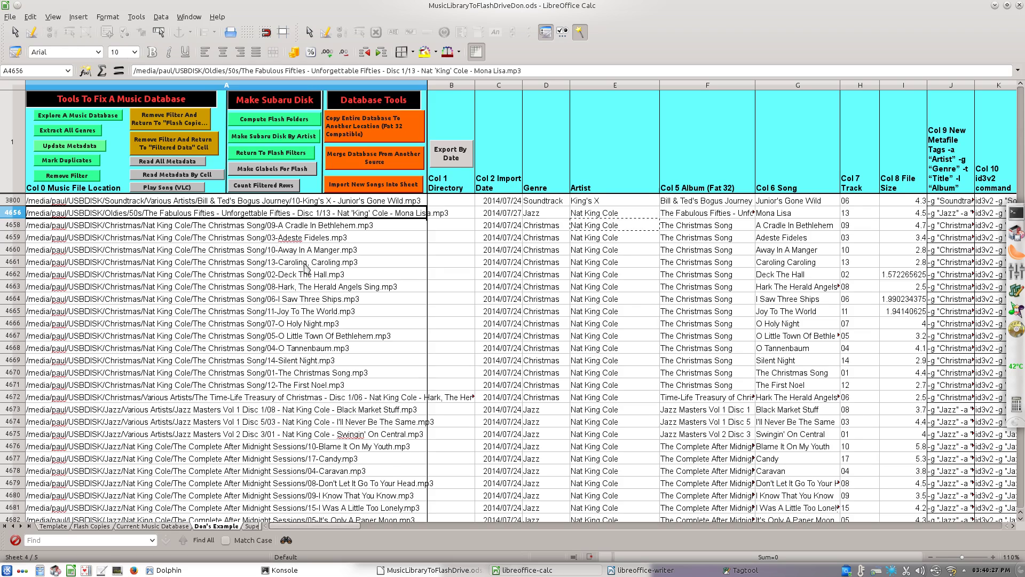
# Look over the rest of the filtered King artists, remove the filter and return to the Flash Copies sheet
pyautogui.scroll(-4, 558, 445)
pyautogui.scroll(-6, 558, 445)
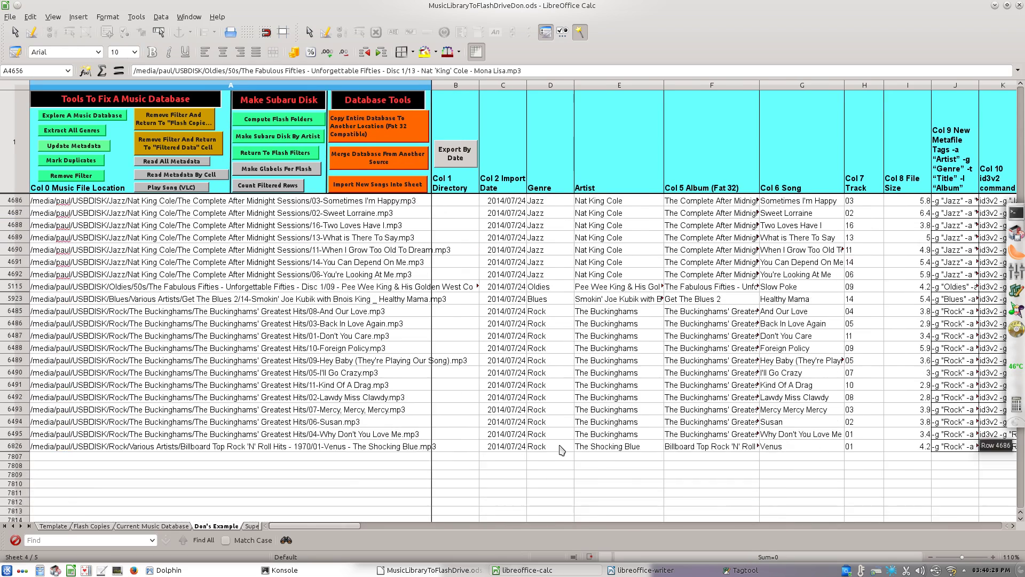
pyautogui.scroll(11, 560, 447)
pyautogui.scroll(5, 561, 446)
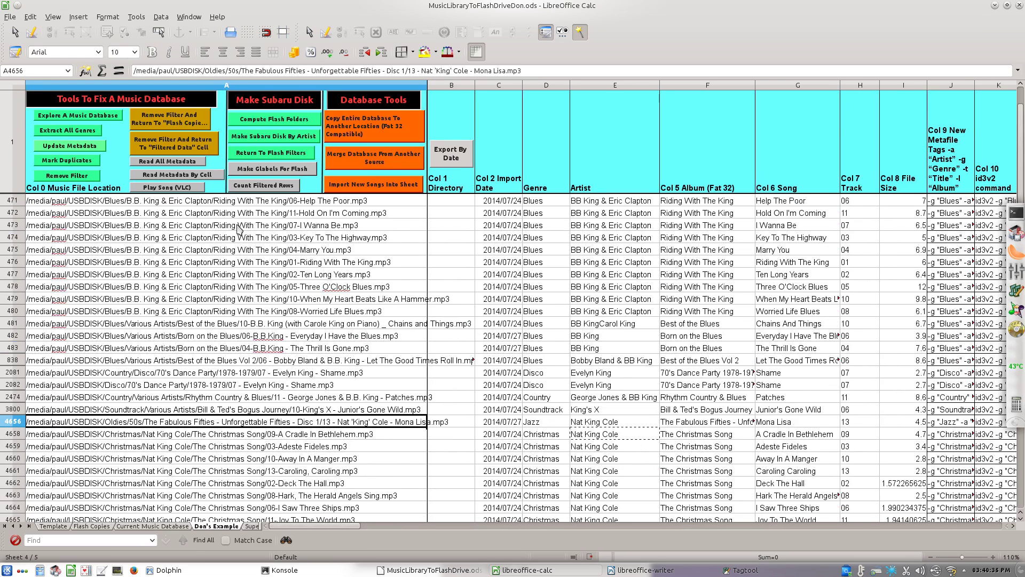
pyautogui.click(190, 117)
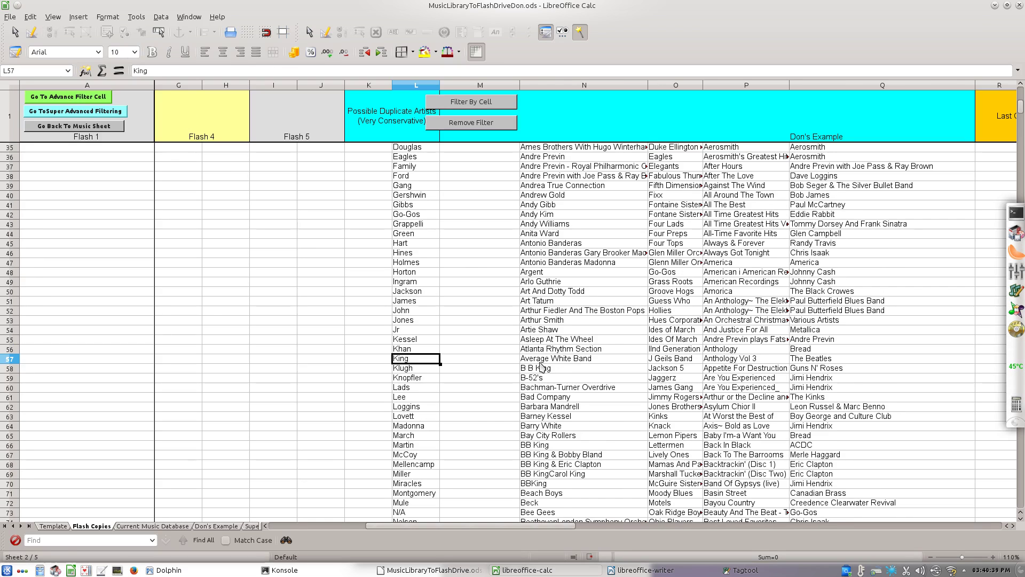
# Filter the music sheet by the N/A genre from the All Genres list to check for leftover songs, and remove the filter
pyautogui.scroll(11, 541, 367)
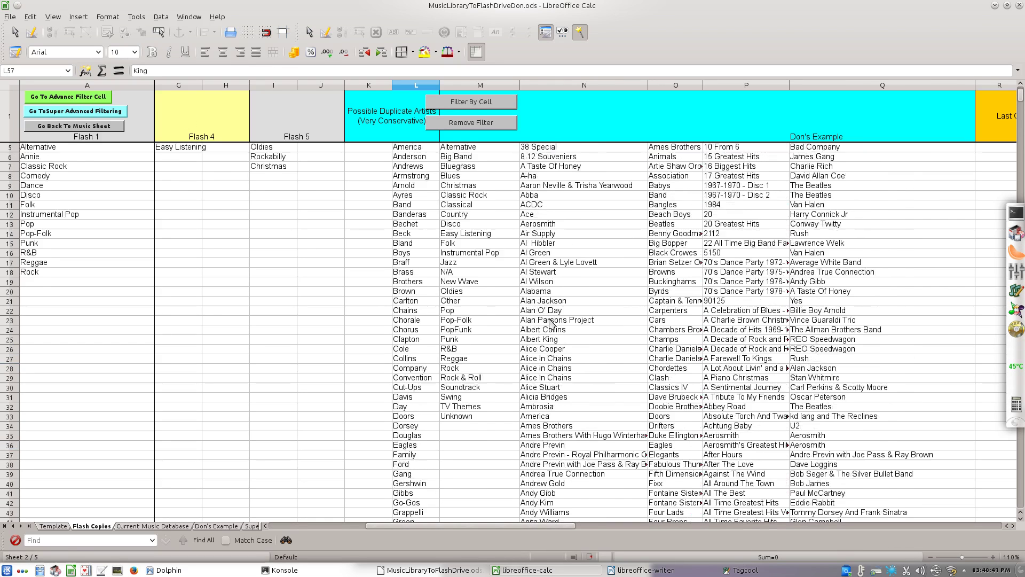
pyautogui.click(463, 302)
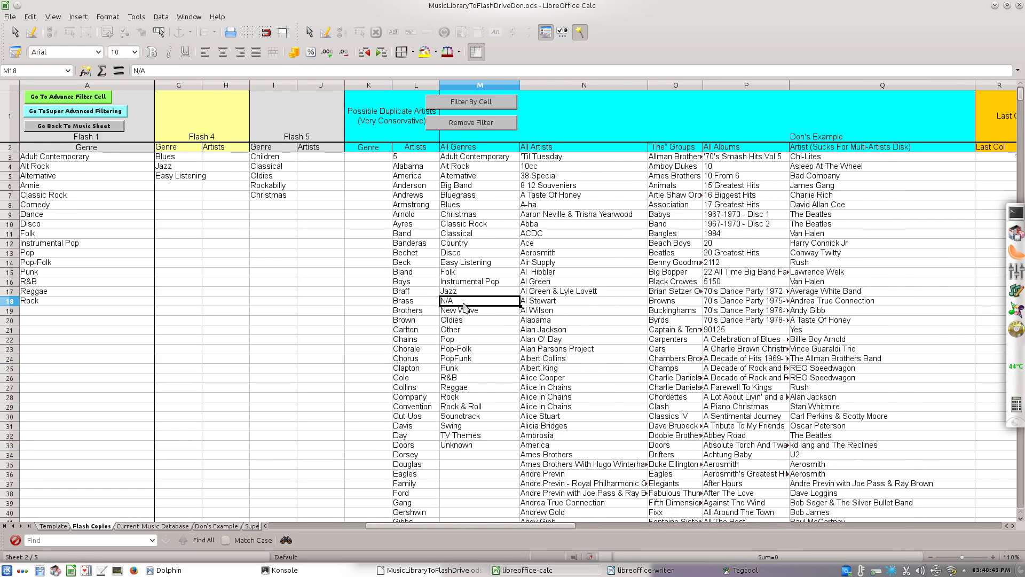
pyautogui.click(467, 100)
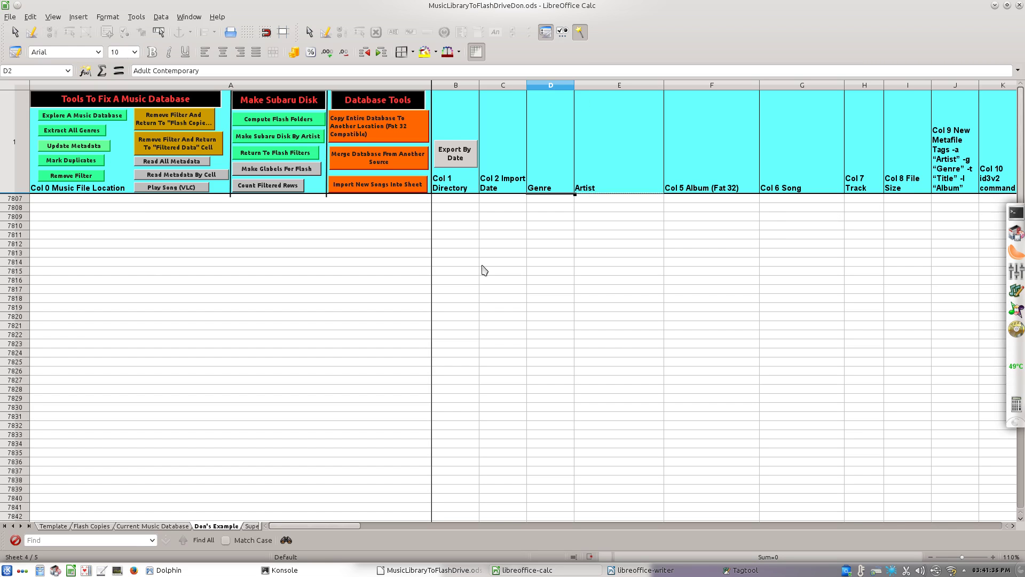
pyautogui.click(60, 177)
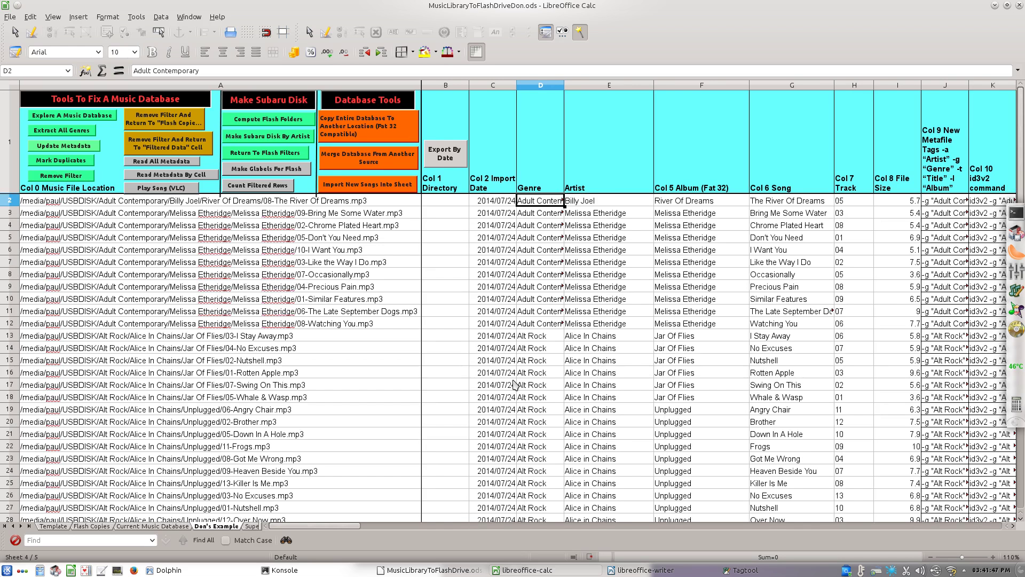
# Mark the duplicate songs in the Don's Example music database
pyautogui.click(70, 164)
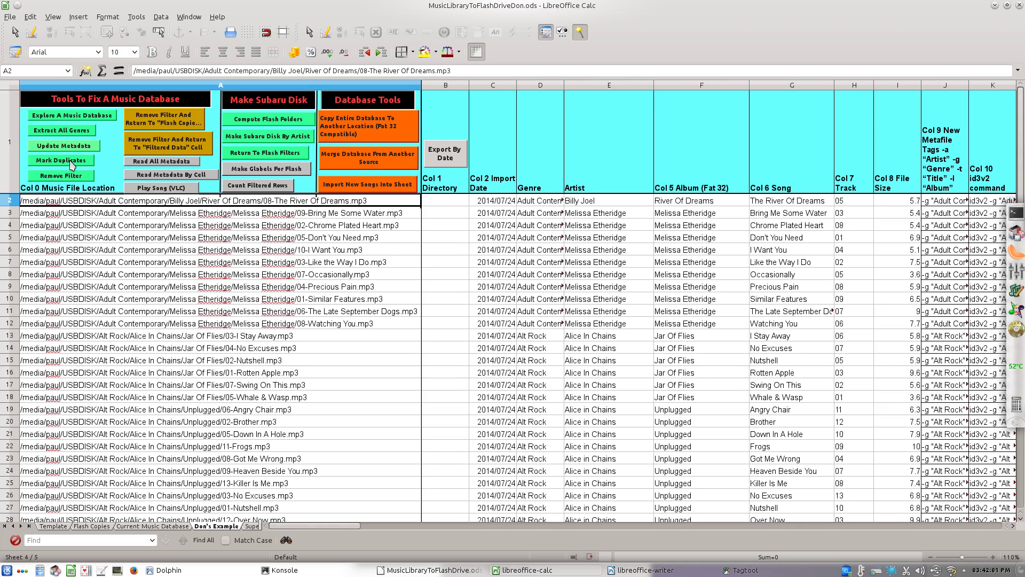
pyautogui.click(71, 161)
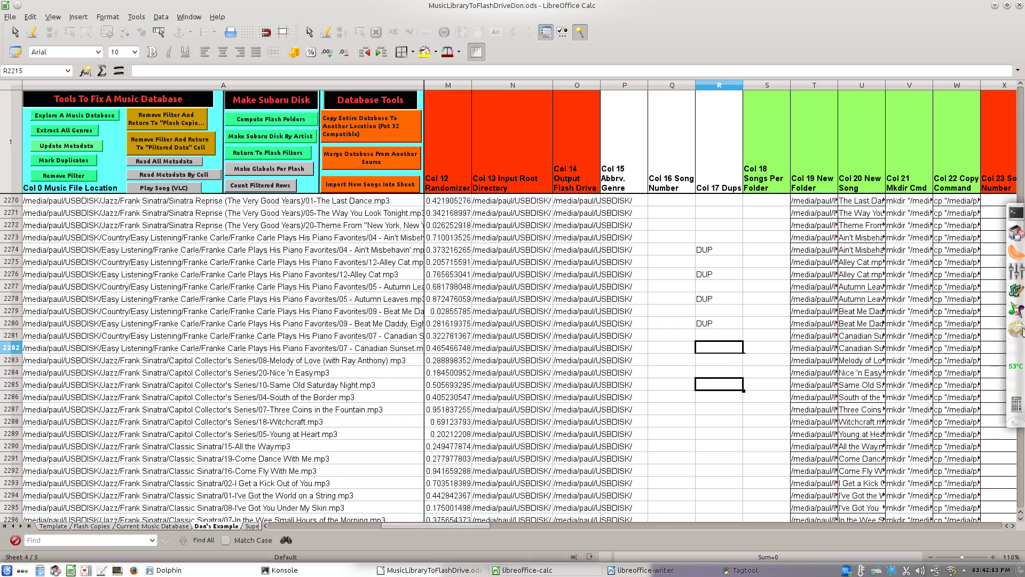
pyautogui.click(1014, 312)
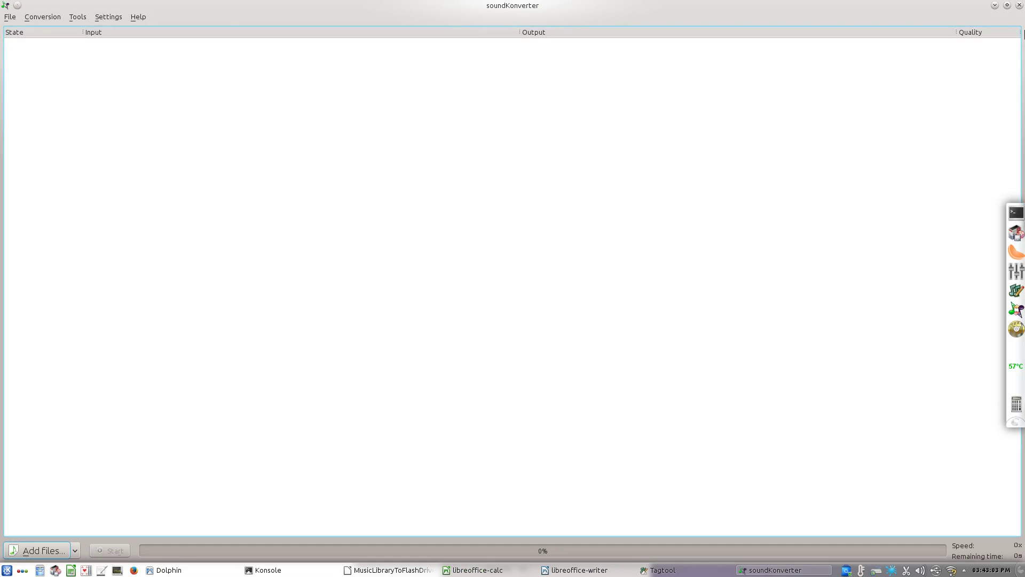
pyautogui.click(1020, 6)
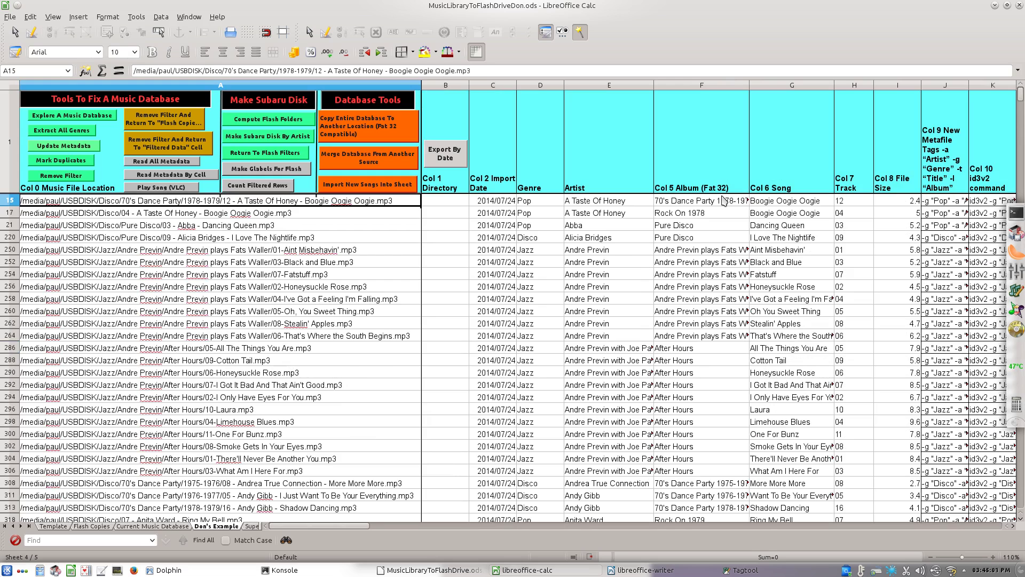
# Select the music file locations of all the filtered duplicate songs, from A15 to A7758 on the Don's Example sheet
pyautogui.hotkey('shift', 'Down')
pyautogui.hotkey('shift', 'Down')
pyautogui.hotkey('shift', 'Down')
pyautogui.hotkey('shift', 'Down')
pyautogui.hotkey('shift', 'Down')
pyautogui.hotkey('shift', 'Down')
pyautogui.hotkey('shift', 'Down')
pyautogui.hotkey('shift', 'Down')
pyautogui.hotkey('shift', 'Down')
pyautogui.hotkey('shift', 'Down')
pyautogui.hotkey('shift', 'Down')
pyautogui.hotkey('shift', 'Down')
pyautogui.hotkey('shift', 'Down')
pyautogui.hotkey('shift', 'Down')
pyautogui.hotkey('shift', 'Down')
pyautogui.hotkey('shift', 'Down')
pyautogui.hotkey('shift', 'Down')
pyautogui.hotkey('shift', 'Down')
pyautogui.hotkey('shift', 'Down')
pyautogui.hotkey('shift', 'Down')
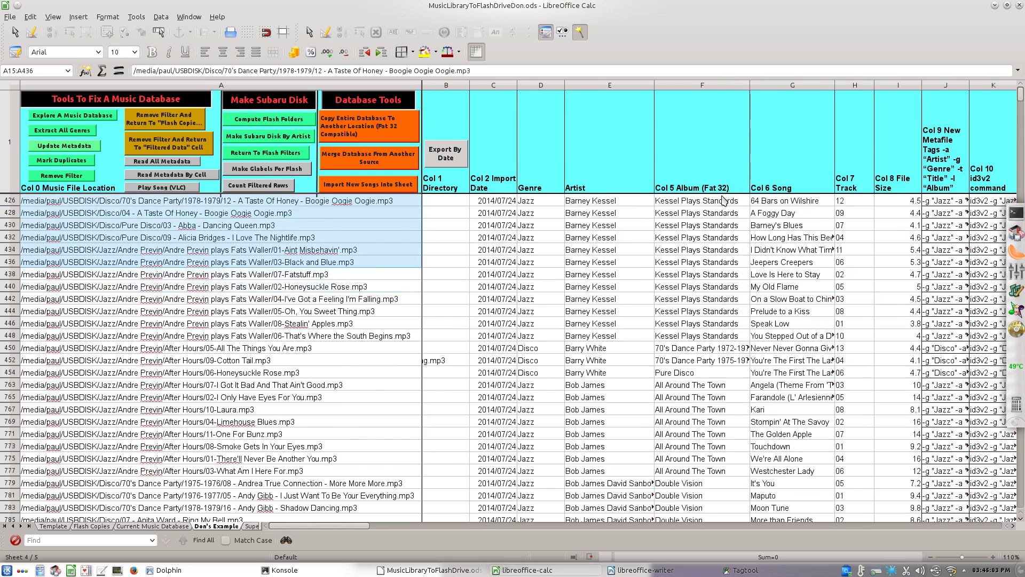
pyautogui.hotkey('shift', 'Down')
pyautogui.hotkey('shift', 'Down')
pyautogui.hotkey('shift', 'Down')
pyautogui.hotkey('shift', 'Down')
pyautogui.hotkey('shift', 'Down')
pyautogui.hotkey('shift', 'Down')
pyautogui.hotkey('shift', 'Down')
pyautogui.hotkey('shift', 'Down')
pyautogui.hotkey('shift', 'Down')
pyautogui.hotkey('shift', 'Down')
pyautogui.hotkey('shift', 'Down')
pyautogui.hotkey('shift', 'Down')
pyautogui.hotkey('shift', 'Down')
pyautogui.hotkey('shift', 'Down')
pyautogui.hotkey('shift', 'Down')
pyautogui.hotkey('shift', 'Down')
pyautogui.hotkey('shift', 'Down')
pyautogui.hotkey('shift', 'Down')
pyautogui.hotkey('shift', 'Down')
pyautogui.hotkey('shift', 'Down')
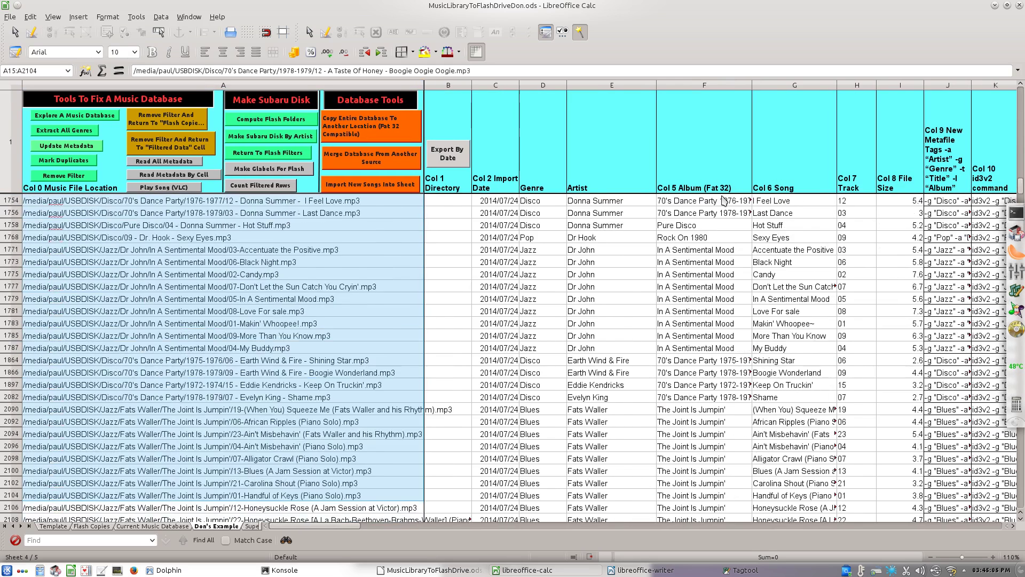
pyautogui.hotkey('shift', 'Down')
pyautogui.hotkey('shift', 'Down')
pyautogui.hotkey('shift', 'Down')
pyautogui.hotkey('shift', 'Down')
pyautogui.hotkey('shift', 'Down')
pyautogui.hotkey('shift', 'Down')
pyautogui.hotkey('shift', 'Down')
pyautogui.hotkey('shift', 'Down')
pyautogui.hotkey('shift', 'Down')
pyautogui.hotkey('shift', 'Down')
pyautogui.hotkey('shift', 'Down')
pyautogui.hotkey('shift', 'Down')
pyautogui.hotkey('shift', 'Down')
pyautogui.hotkey('shift', 'Down')
pyautogui.hotkey('shift', 'Down')
pyautogui.hotkey('shift', 'Down')
pyautogui.hotkey('shift', 'Down')
pyautogui.hotkey('shift', 'Down')
pyautogui.hotkey('shift', 'Down')
pyautogui.hotkey('shift', 'Down')
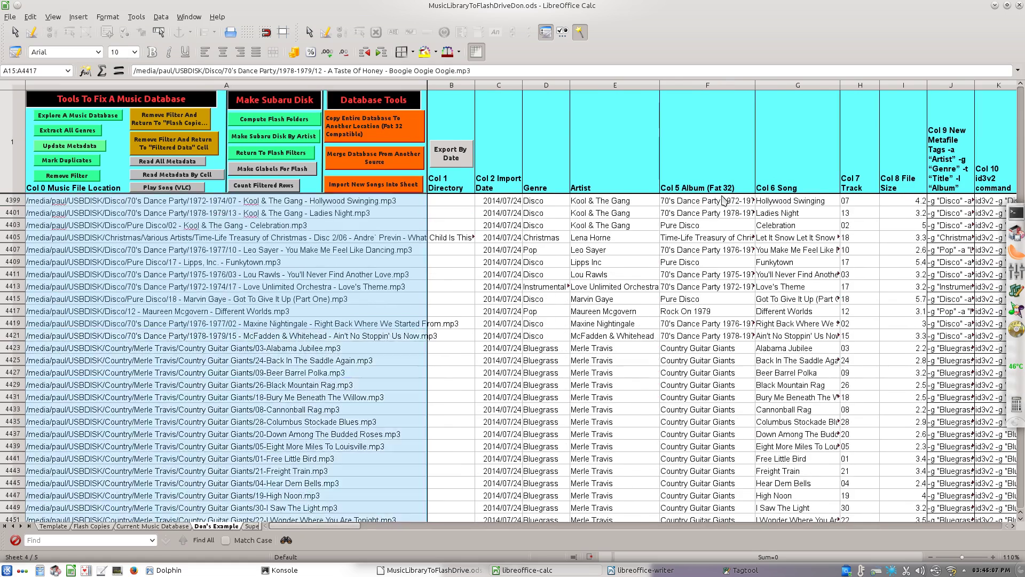
pyautogui.hotkey('shift', 'Down')
pyautogui.hotkey('shift', 'Down')
pyautogui.hotkey('shift', 'Down')
pyautogui.hotkey('shift', 'Down')
pyautogui.hotkey('shift', 'Down')
pyautogui.hotkey('shift', 'Down')
pyautogui.hotkey('shift', 'Down')
pyautogui.hotkey('shift', 'Down')
pyautogui.hotkey('shift', 'Down')
pyautogui.hotkey('shift', 'Down')
pyautogui.hotkey('shift', 'Down')
pyautogui.hotkey('shift', 'Down')
pyautogui.hotkey('shift', 'Down')
pyautogui.hotkey('shift', 'Down')
pyautogui.hotkey('shift', 'Down')
pyautogui.hotkey('shift', 'Down')
pyautogui.hotkey('shift', 'Down')
pyautogui.hotkey('shift', 'Down')
pyautogui.hotkey('shift', 'Down')
pyautogui.hotkey('shift', 'Down')
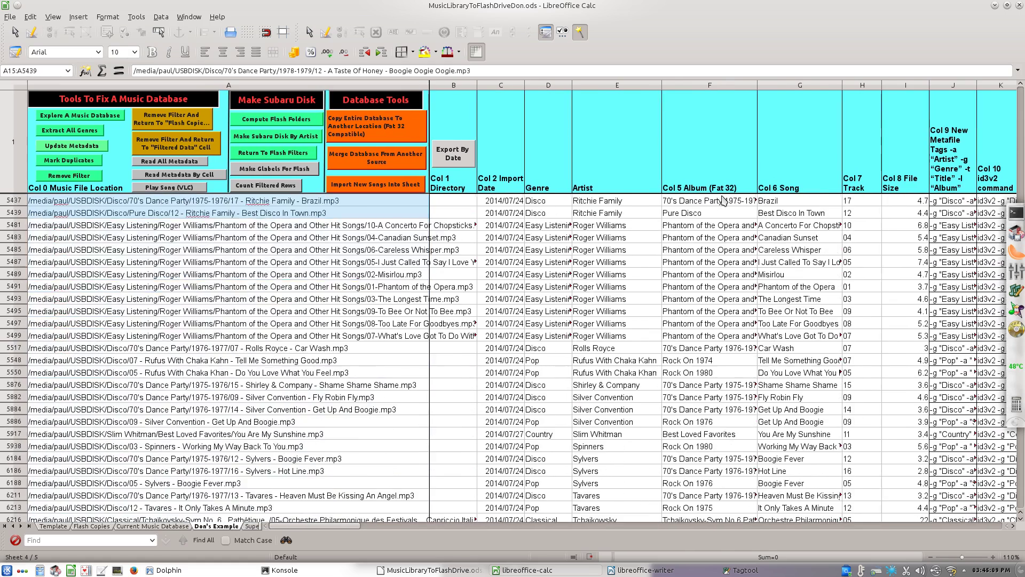
pyautogui.hotkey('shift', 'pagedown')
pyautogui.hotkey('shift', 'pagedown')
pyautogui.hotkey('shift', 'pageup')
pyautogui.hotkey('shift', 'pageup')
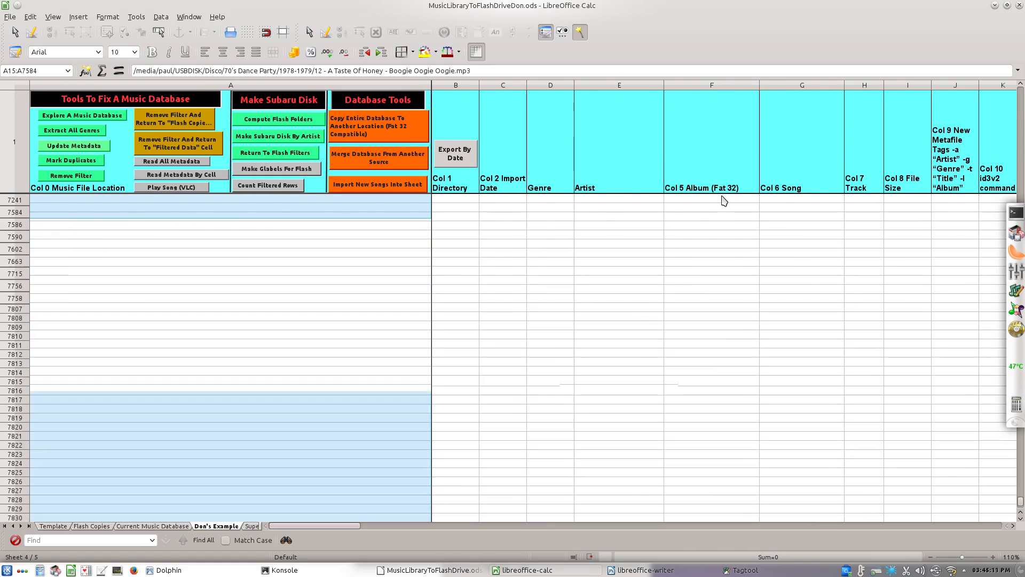
pyautogui.hotkey('shift', 'Down')
pyautogui.hotkey('shift', 'Down')
pyautogui.hotkey('shift', 'Down')
pyautogui.hotkey('shift', 'Down')
pyautogui.hotkey('shift', 'Down')
pyautogui.hotkey('shift', 'Down')
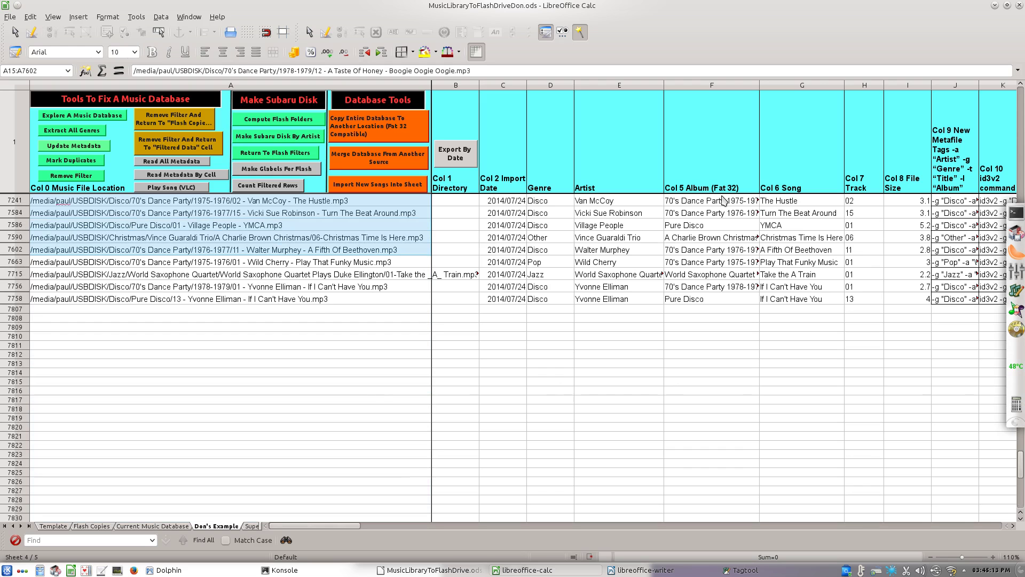
pyautogui.hotkey('shift', 'Down')
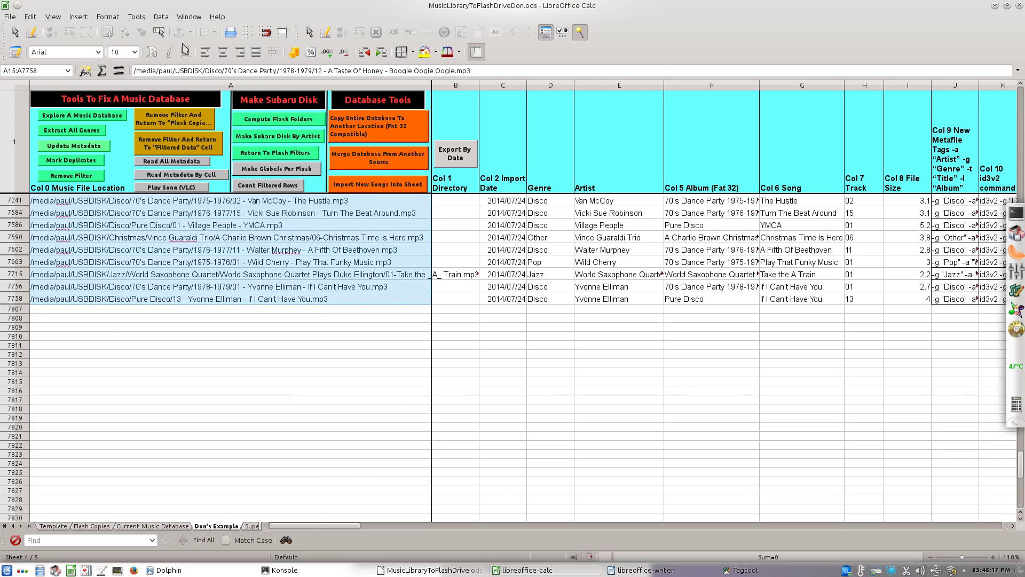
pyautogui.rightClick(14, 214)
# Switch to the Konsole terminal window running the screen capture
pyautogui.click(311, 572)
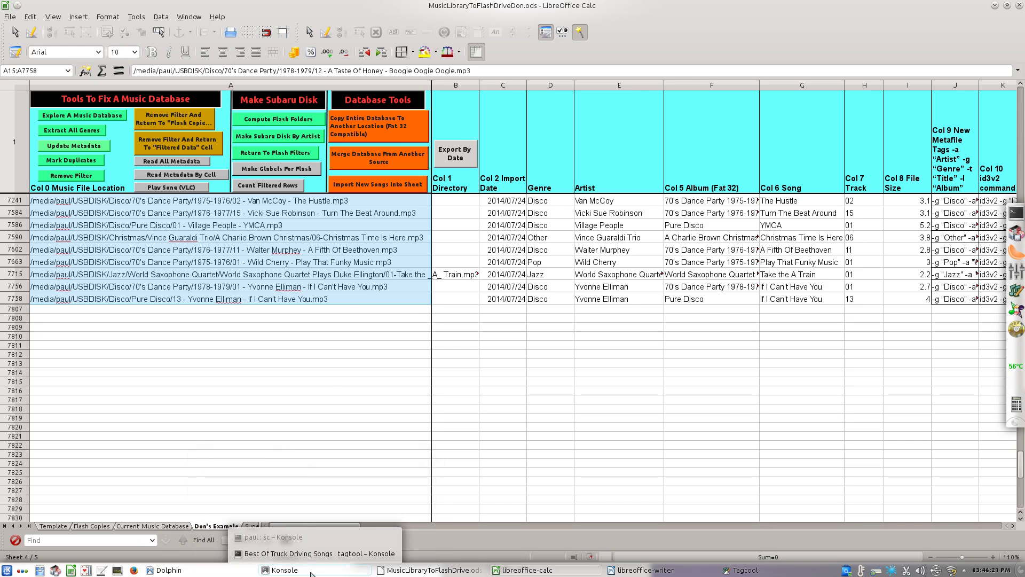
pyautogui.click(313, 539)
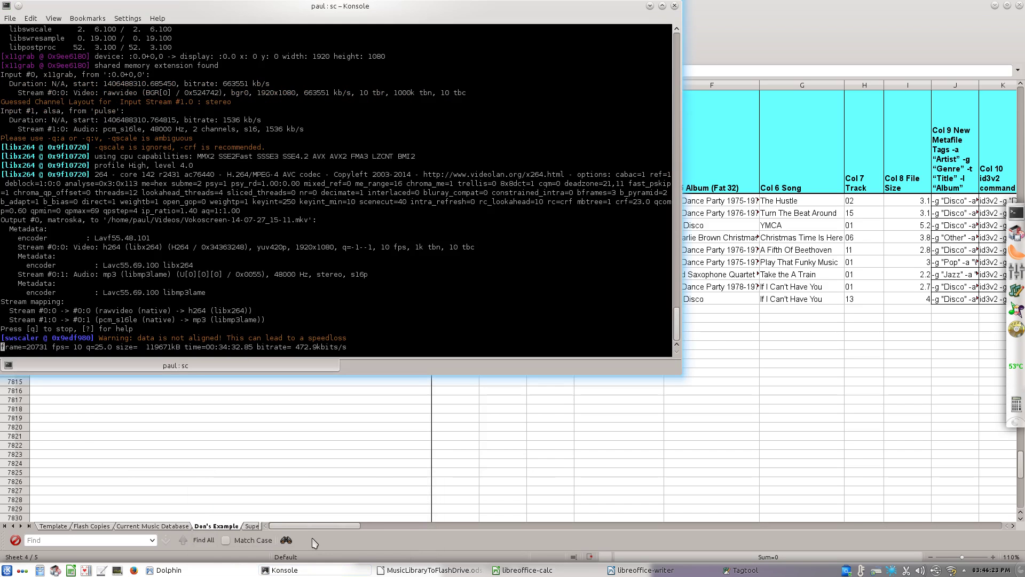